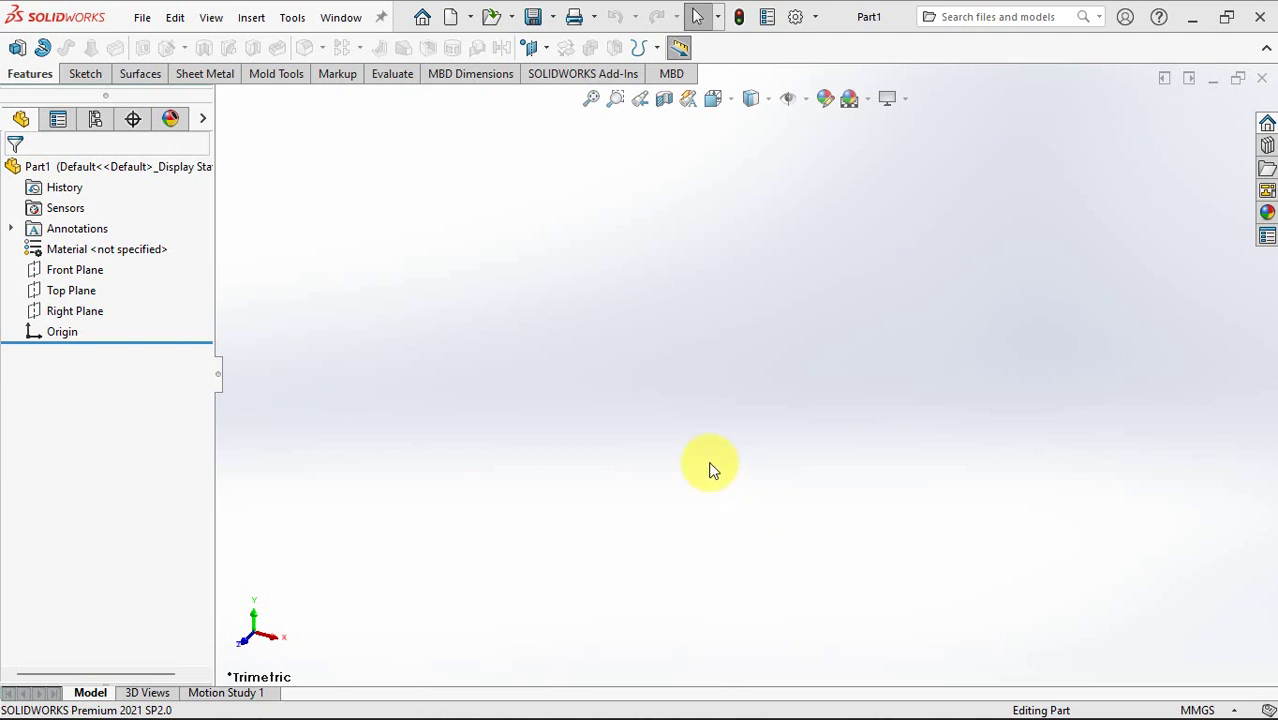
- Start a revolve sketch on the Right Plane and draw the top, vertical, bottom and short outer edges
{"action": "left_click", "coordinate": [42, 48]}
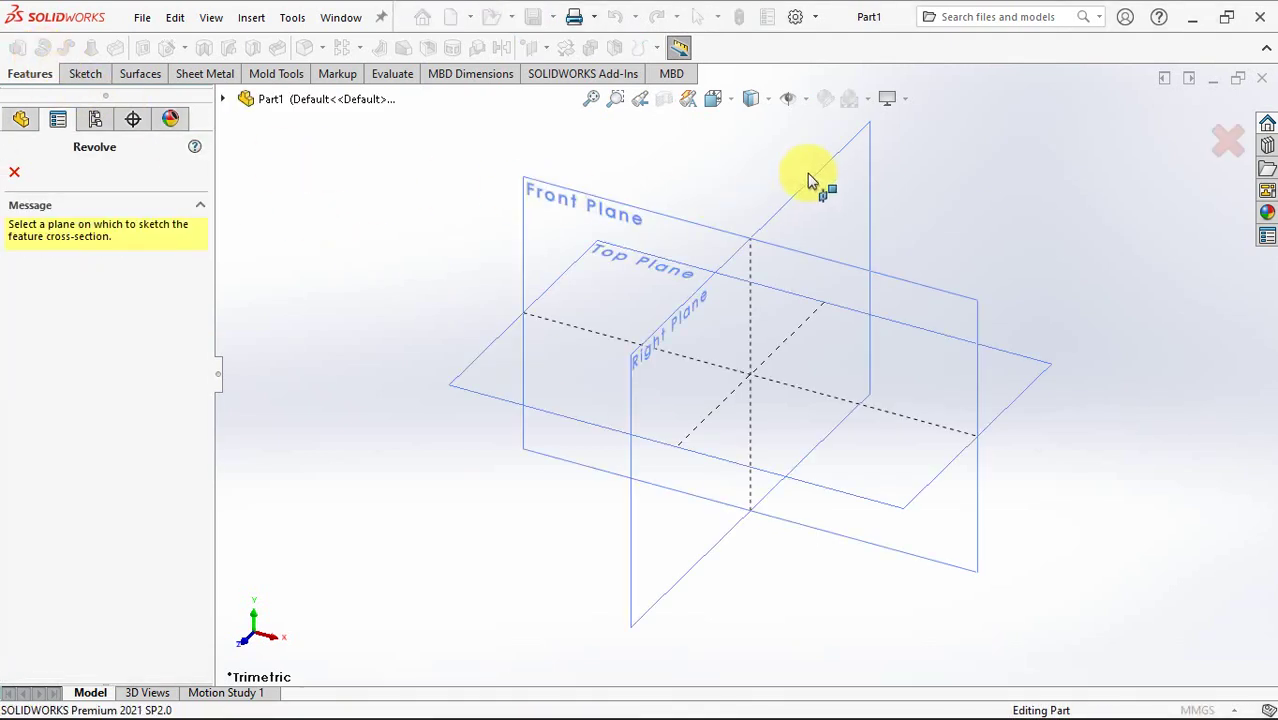
{"action": "left_click", "coordinate": [817, 173]}
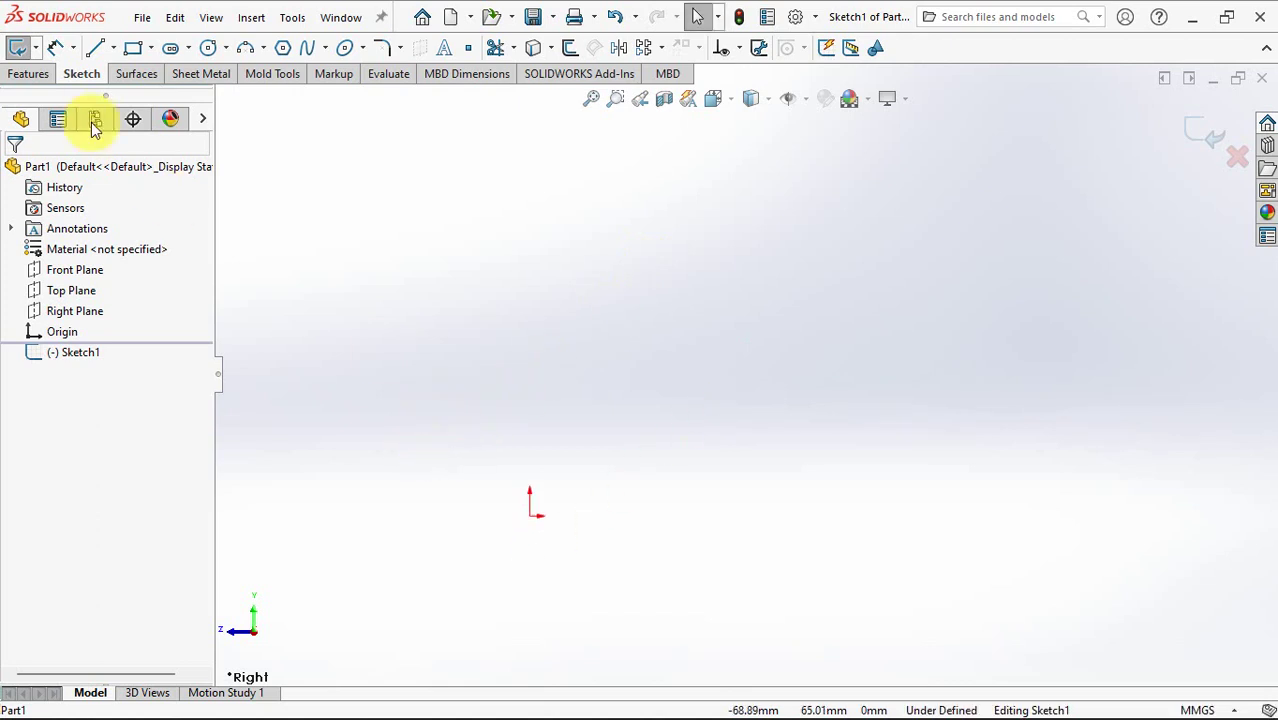
{"action": "left_click", "coordinate": [97, 48]}
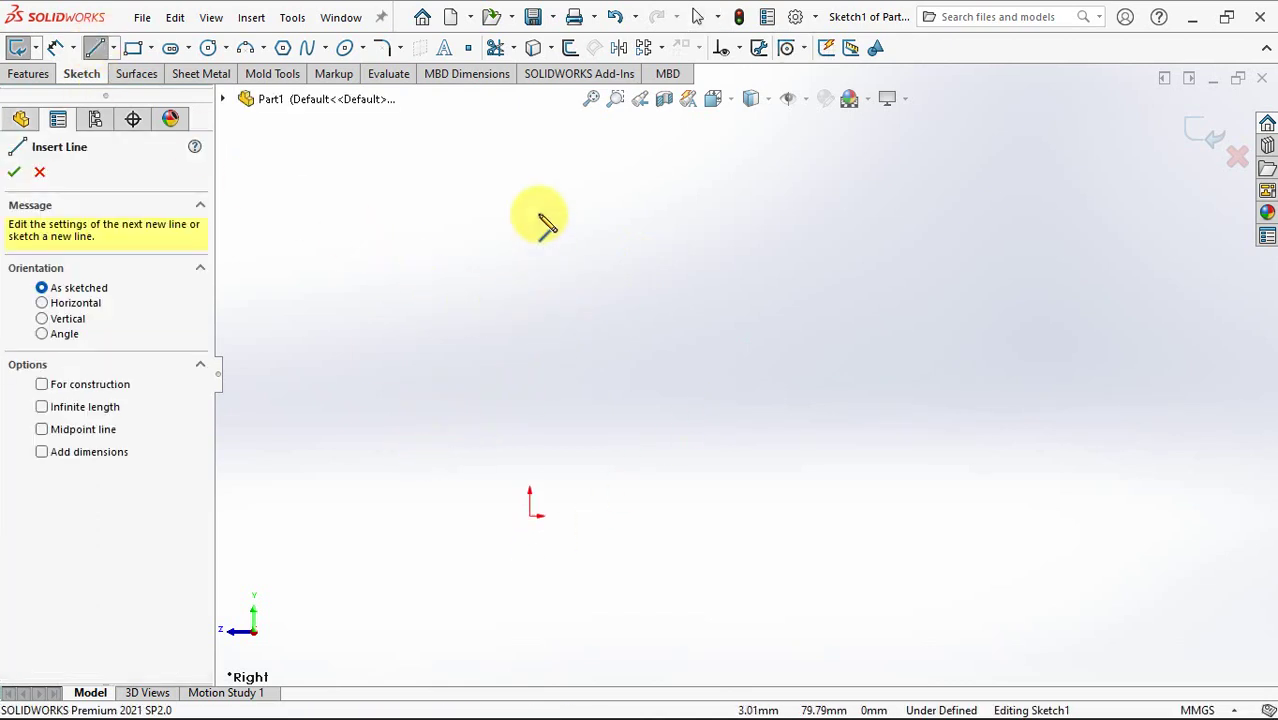
{"action": "left_click", "coordinate": [602, 193]}
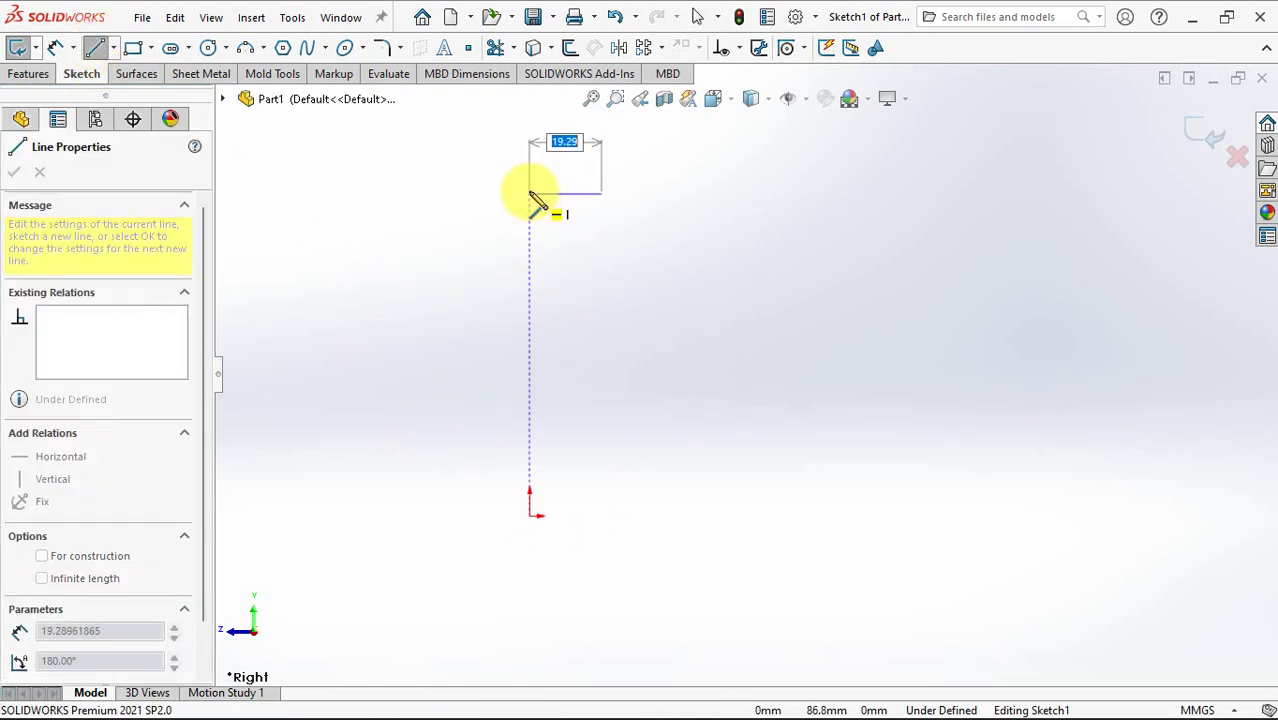
{"action": "left_click", "coordinate": [530, 193]}
{"action": "left_click", "coordinate": [530, 515]}
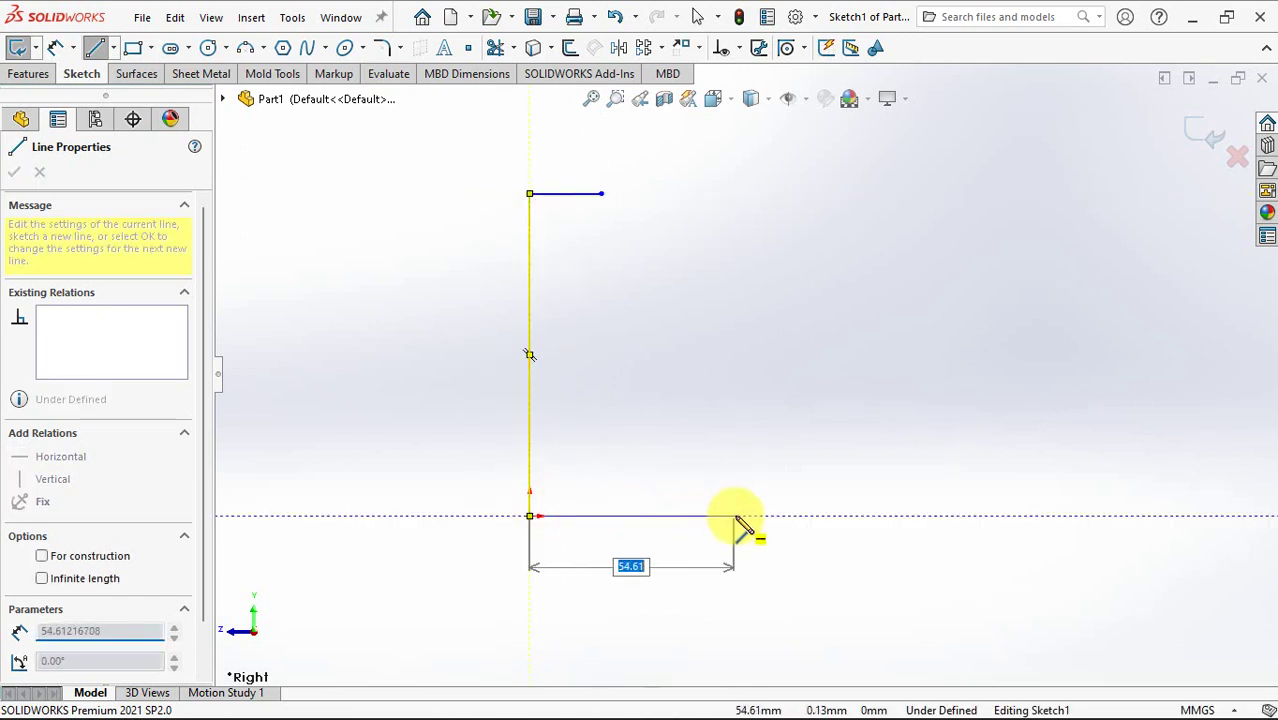
{"action": "left_click", "coordinate": [746, 515]}
{"action": "left_click", "coordinate": [734, 431]}
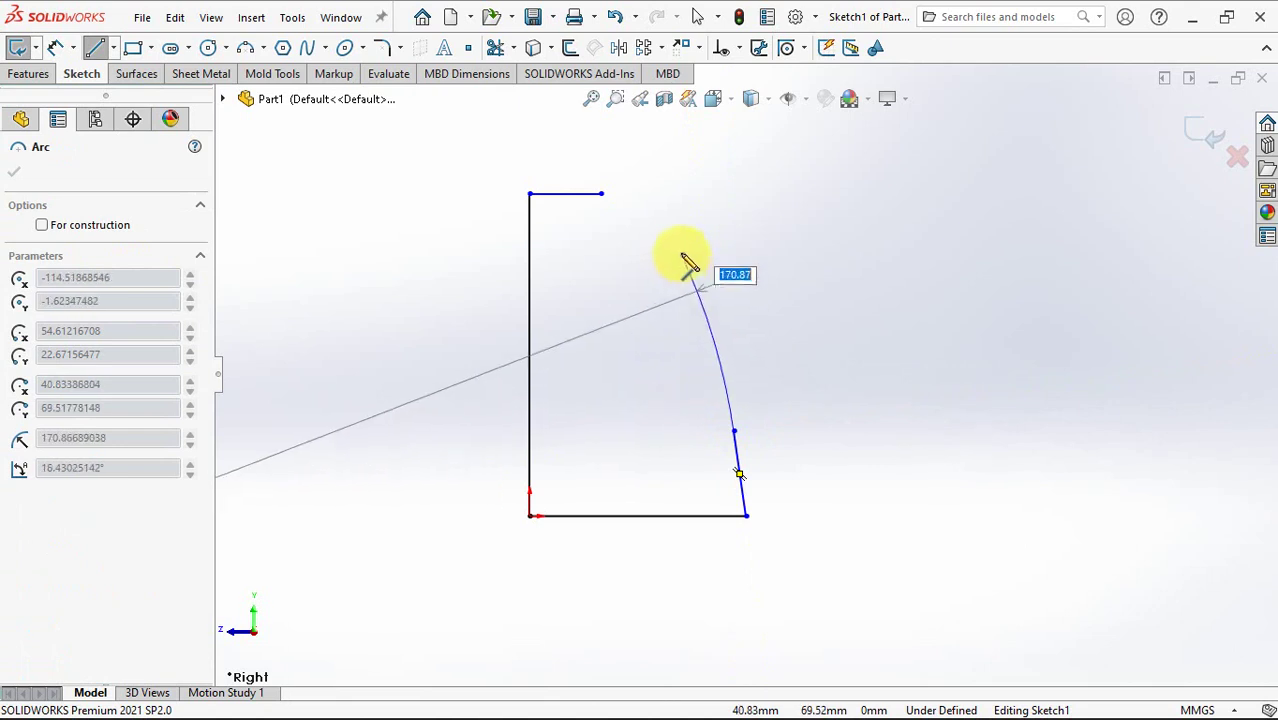
- Close the profile with a curved outer side and convert the vertical edge to a centreline
{"action": "left_click", "coordinate": [664, 244]}
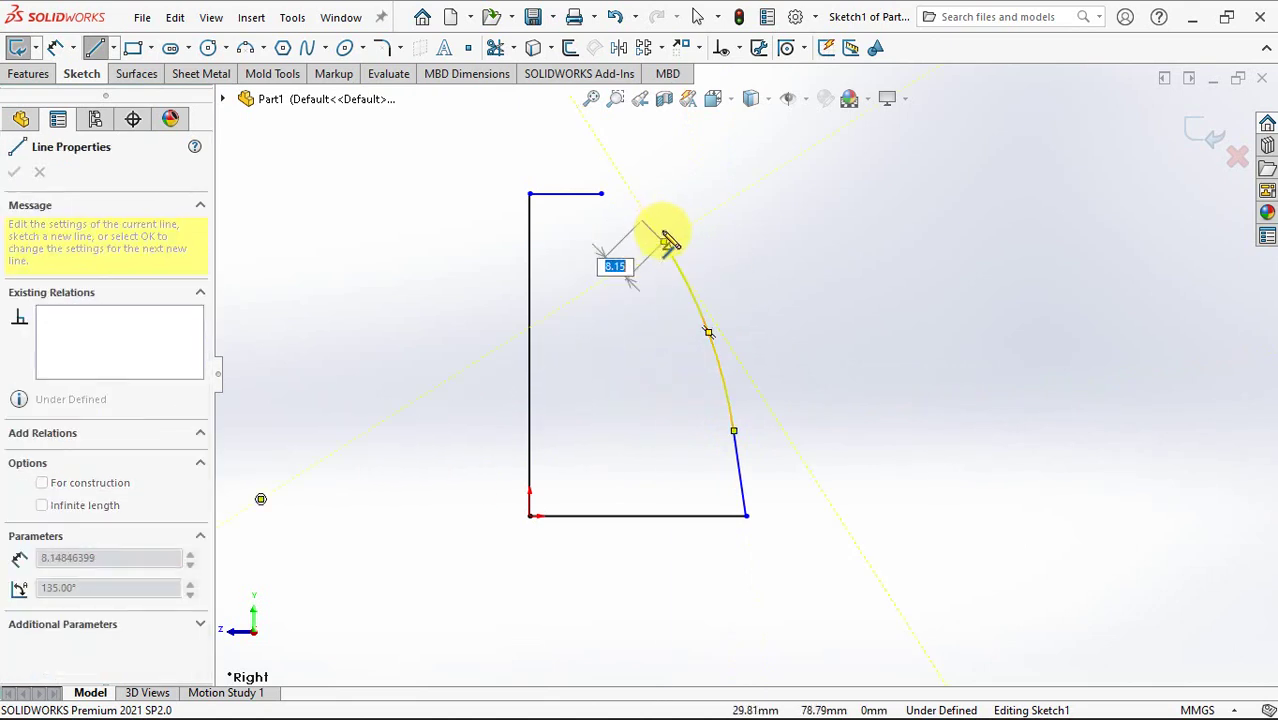
{"action": "left_click", "coordinate": [603, 194]}
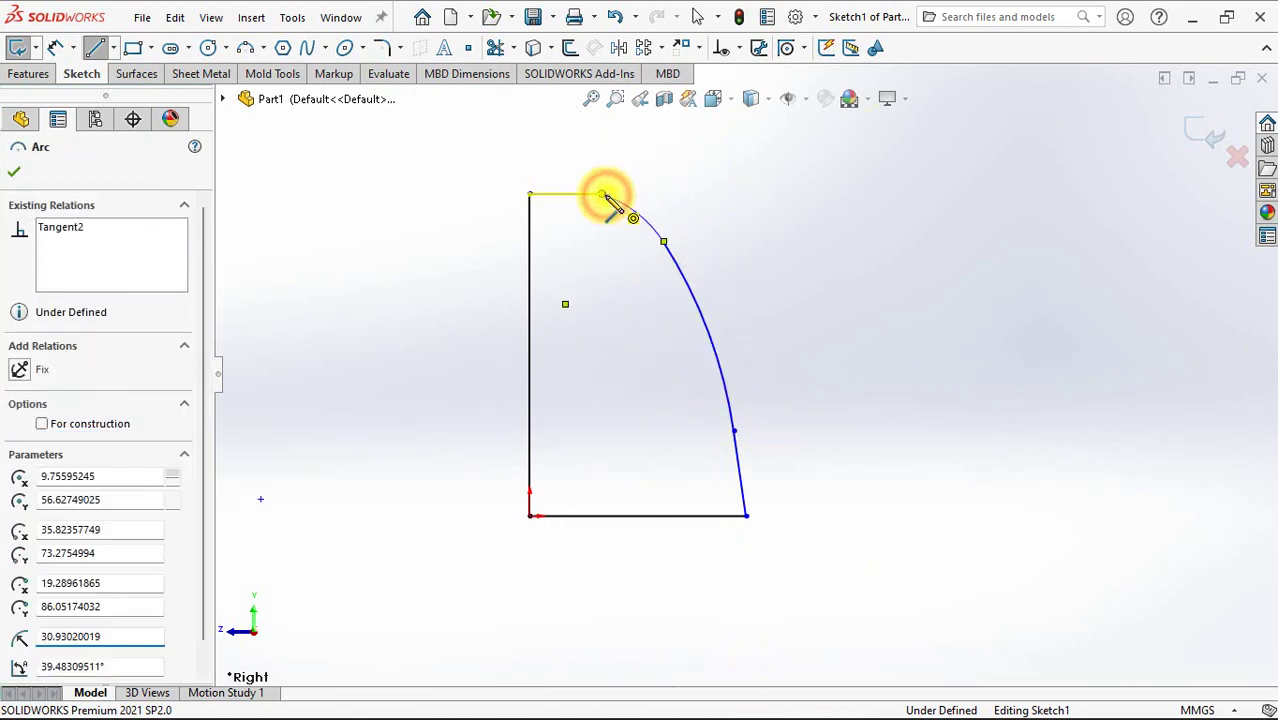
{"action": "right_click", "coordinate": [612, 202]}
{"action": "left_click", "coordinate": [625, 210]}
{"action": "left_click", "coordinate": [532, 242]}
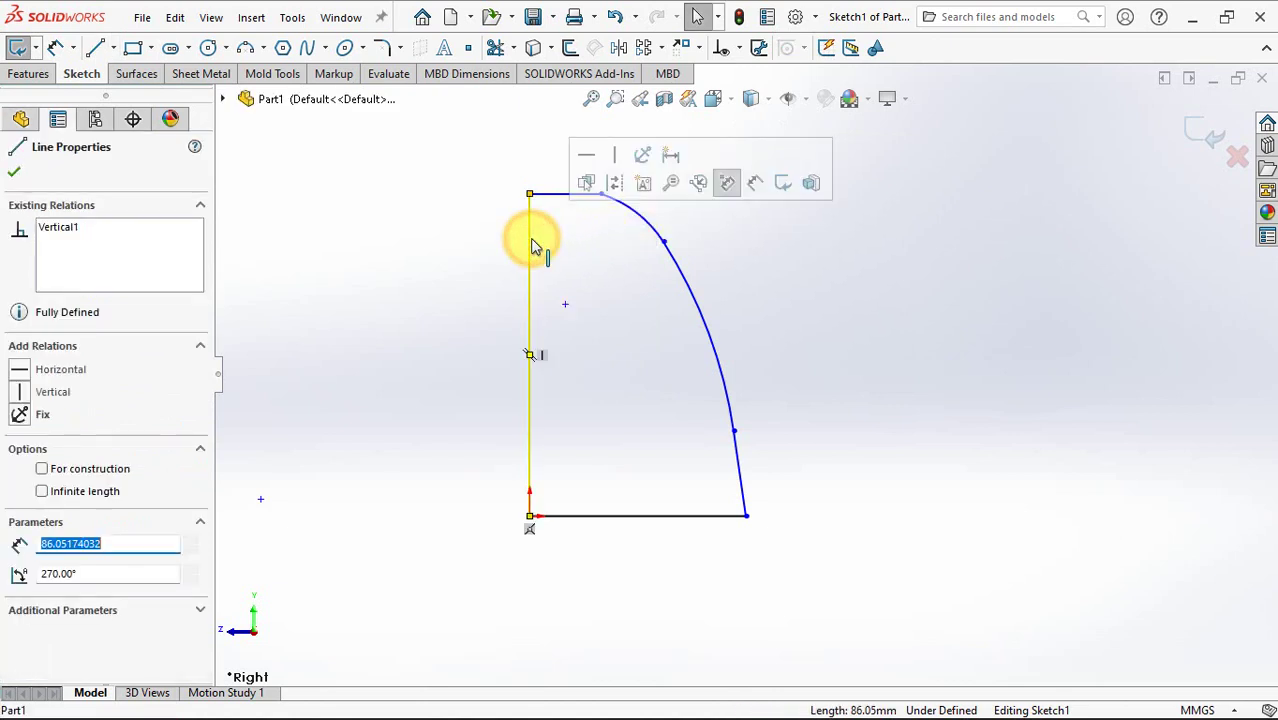
{"action": "left_click", "coordinate": [271, 205]}
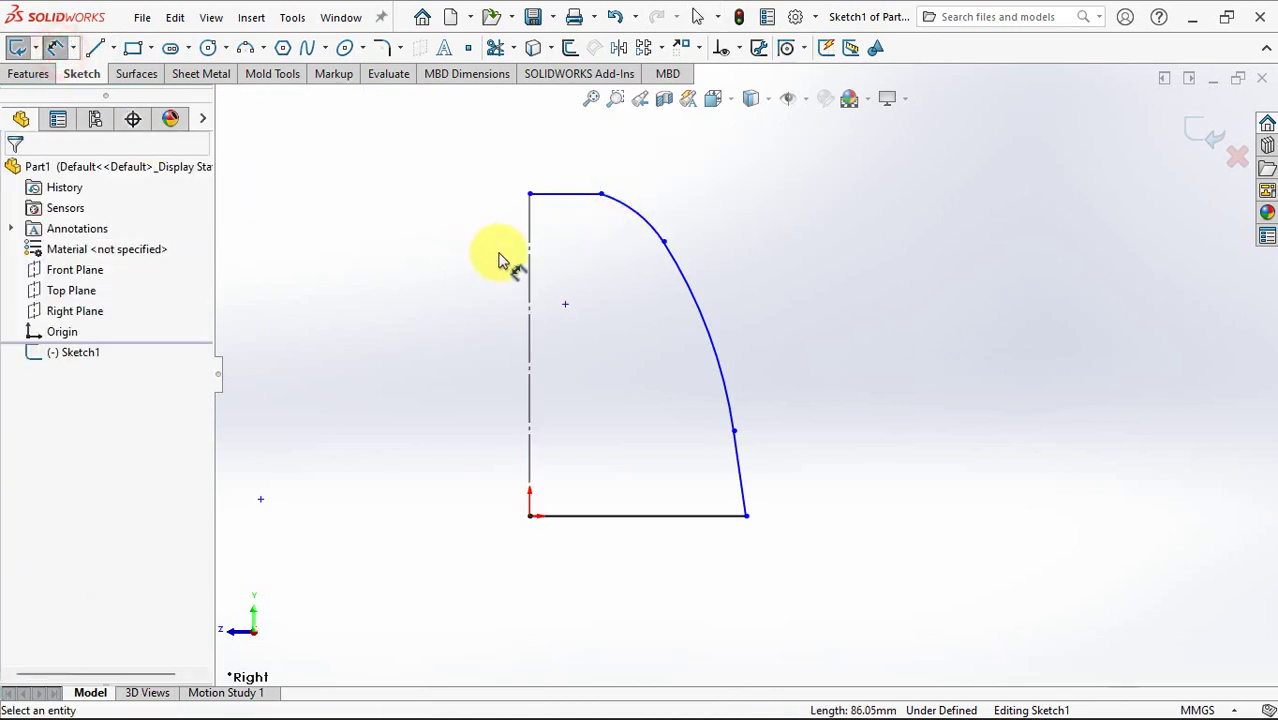
- Dimension the centreline height as 97 mm
{"action": "left_click", "coordinate": [529, 287]}
{"action": "left_click", "coordinate": [475, 340]}
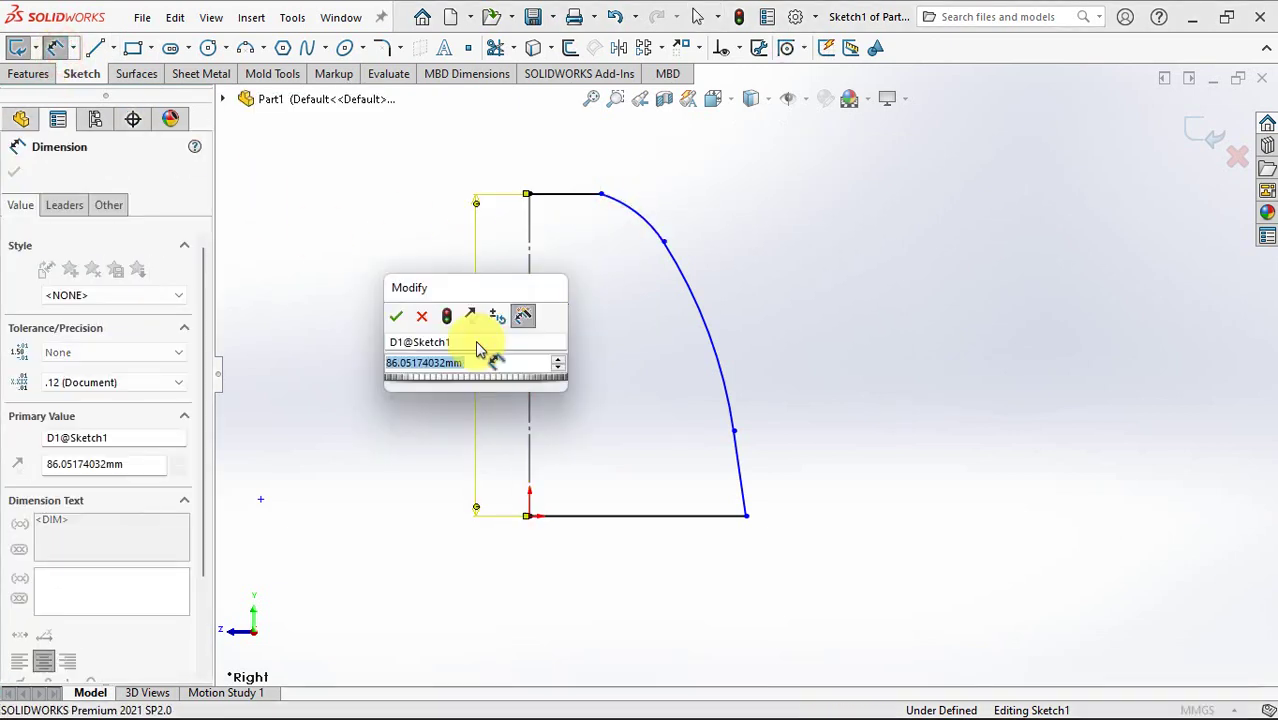
{"action": "type", "text": "97"}
{"action": "left_click", "coordinate": [396, 316]}
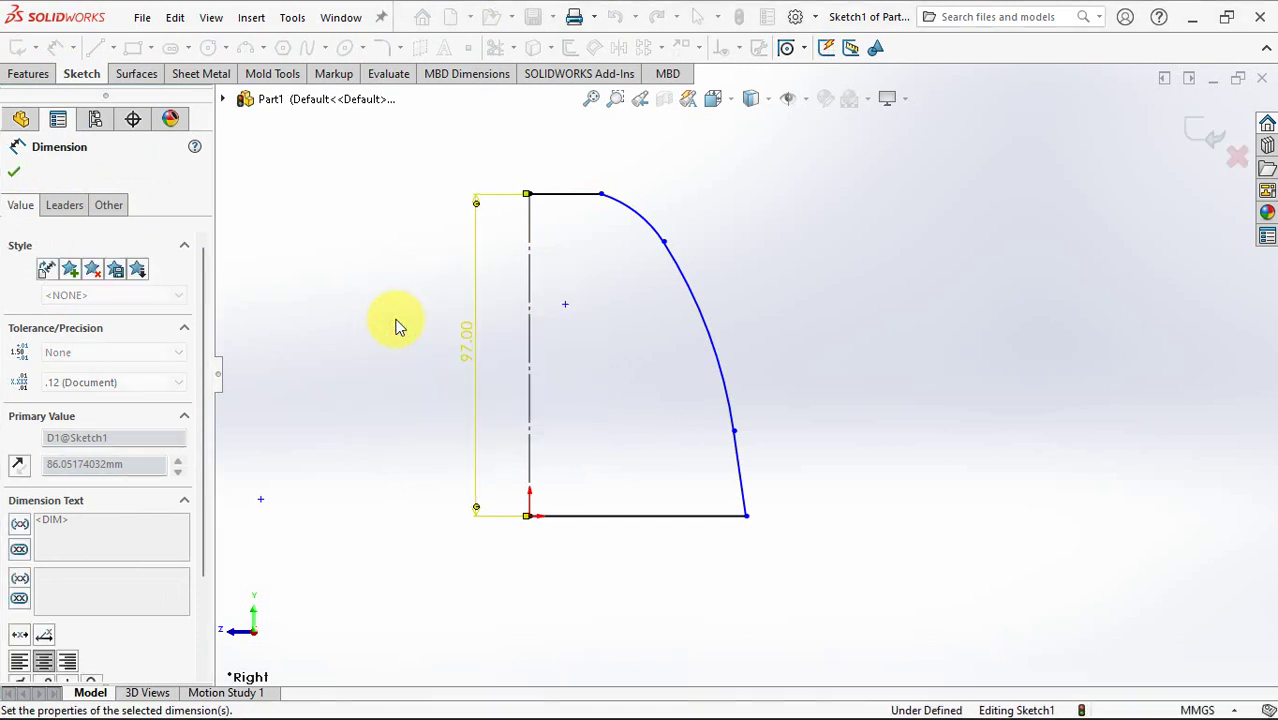
- Dimension the lower outer side height as 25 mm
{"action": "left_click", "coordinate": [734, 431]}
{"action": "left_click", "coordinate": [725, 516]}
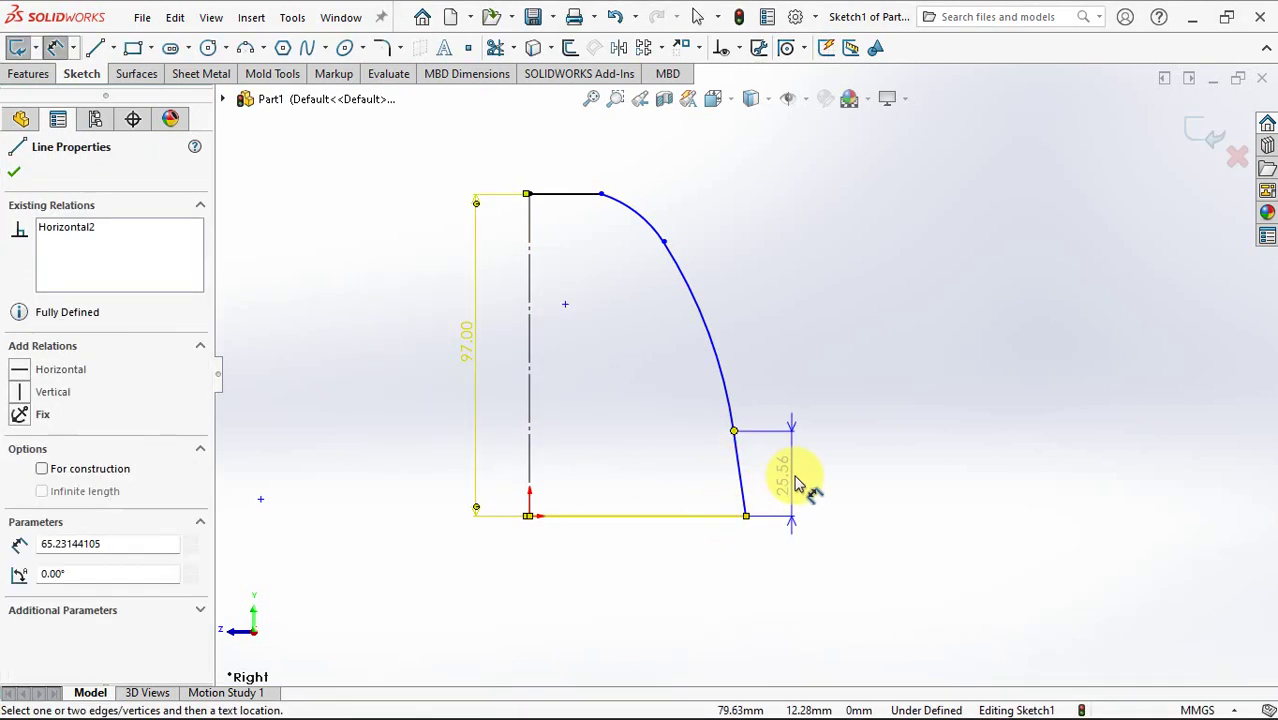
{"action": "left_click", "coordinate": [797, 480]}
{"action": "type", "text": "25"}
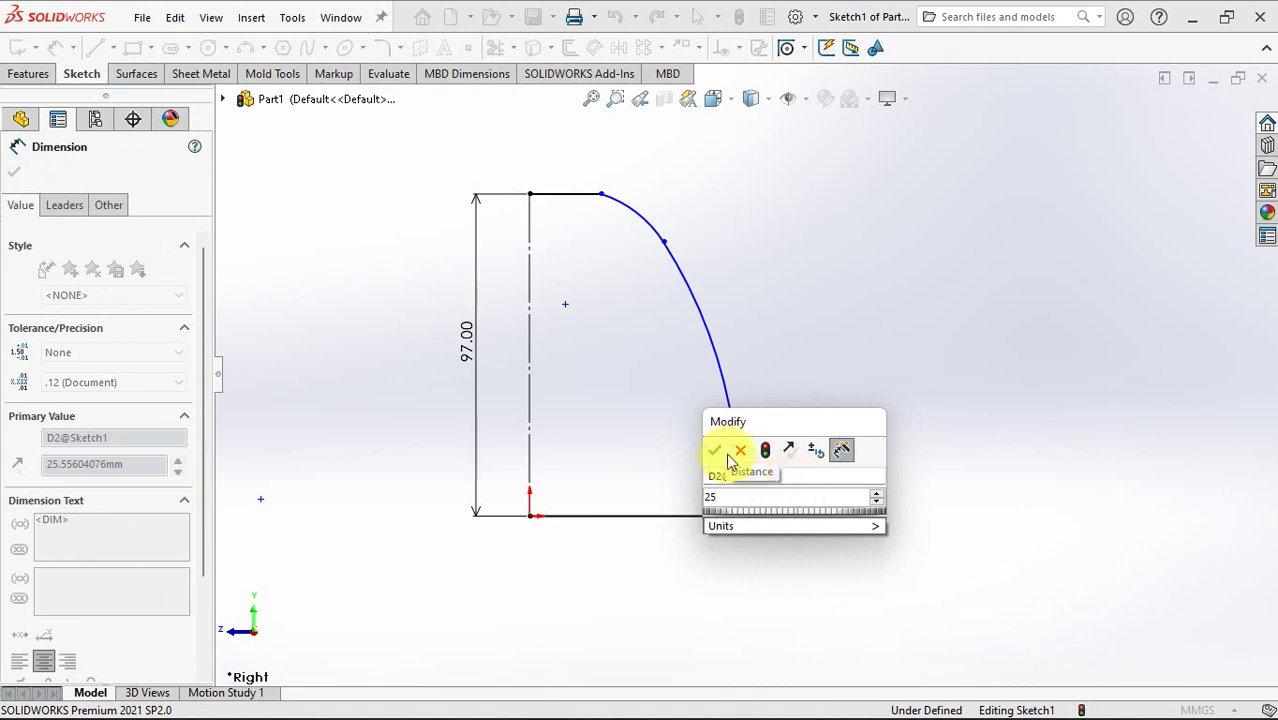
{"action": "left_click", "coordinate": [716, 451]}
- Set the short outer edge to a 6° angle from the centreline
{"action": "left_click", "coordinate": [739, 458]}
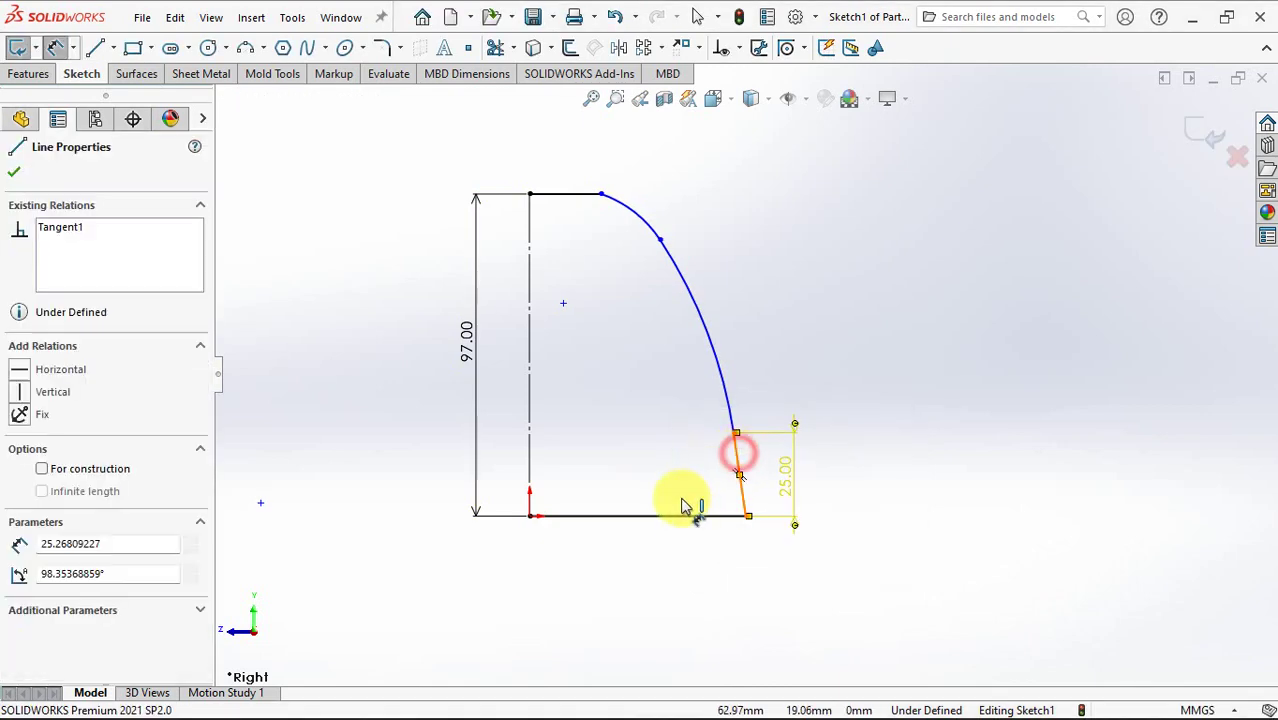
{"action": "left_click", "coordinate": [530, 476]}
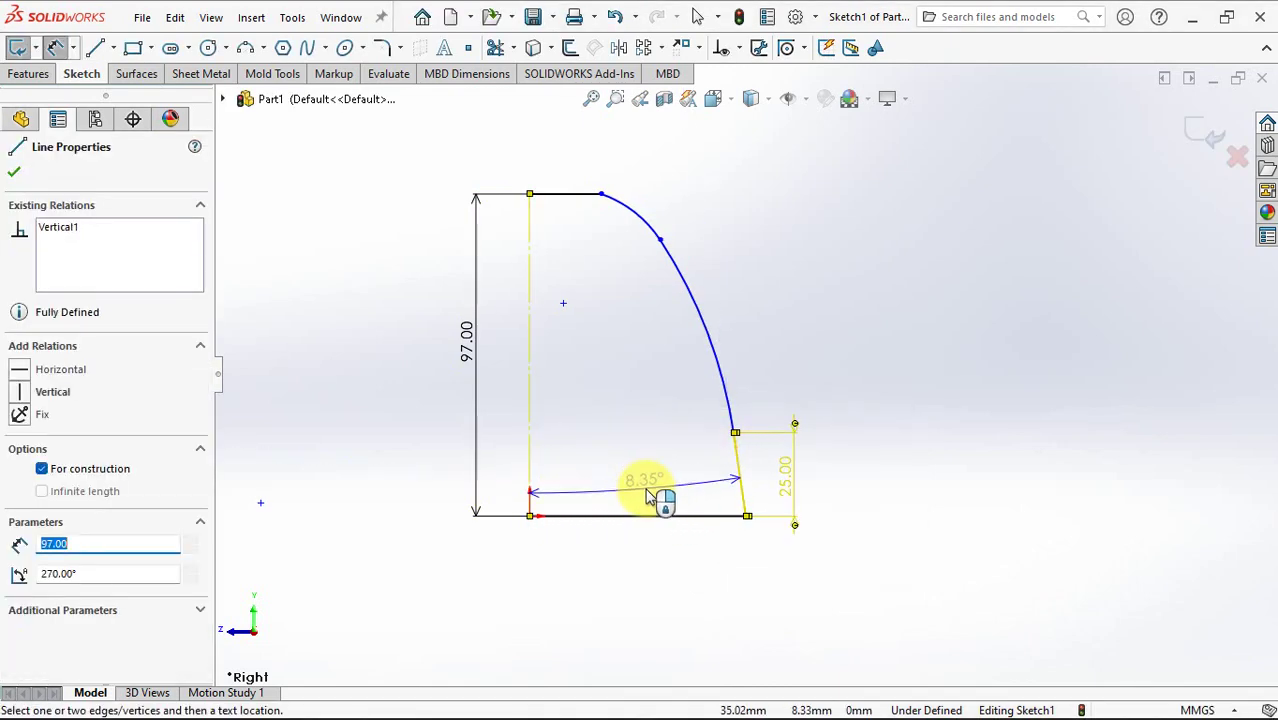
{"action": "left_click", "coordinate": [652, 496]}
{"action": "type", "text": "6"}
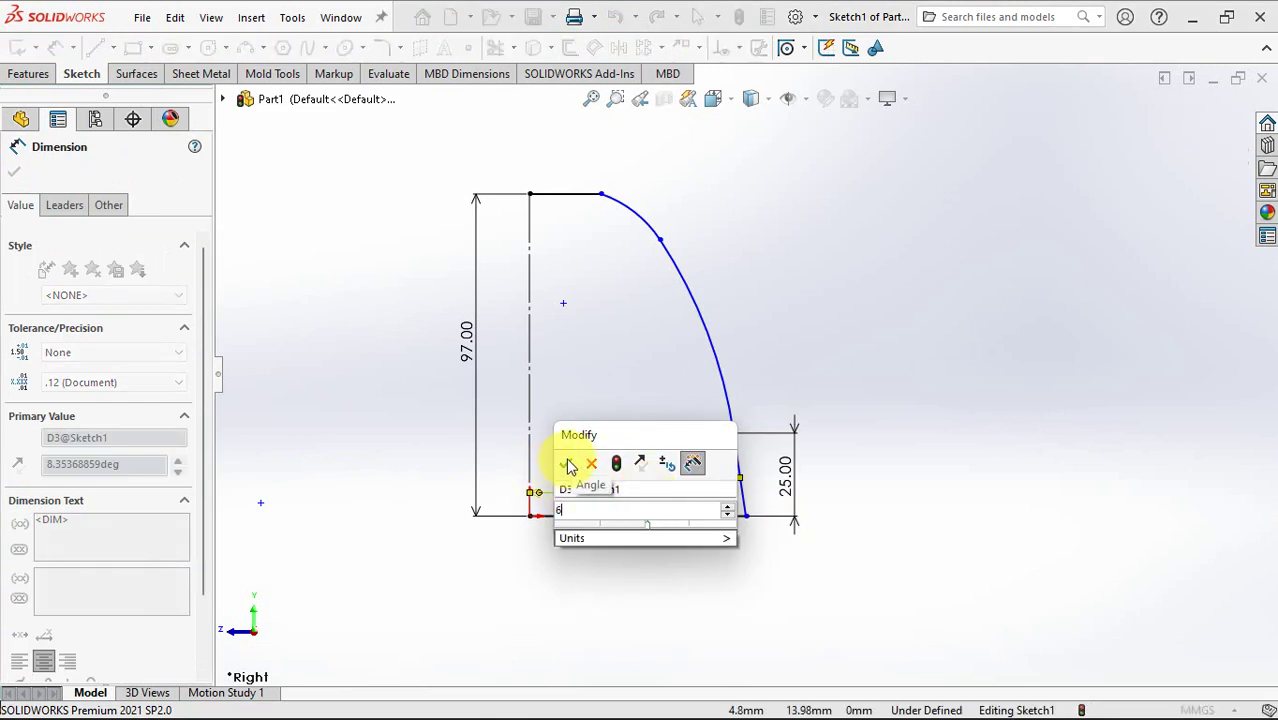
{"action": "left_click", "coordinate": [567, 464]}
{"action": "left_click", "coordinate": [608, 420]}
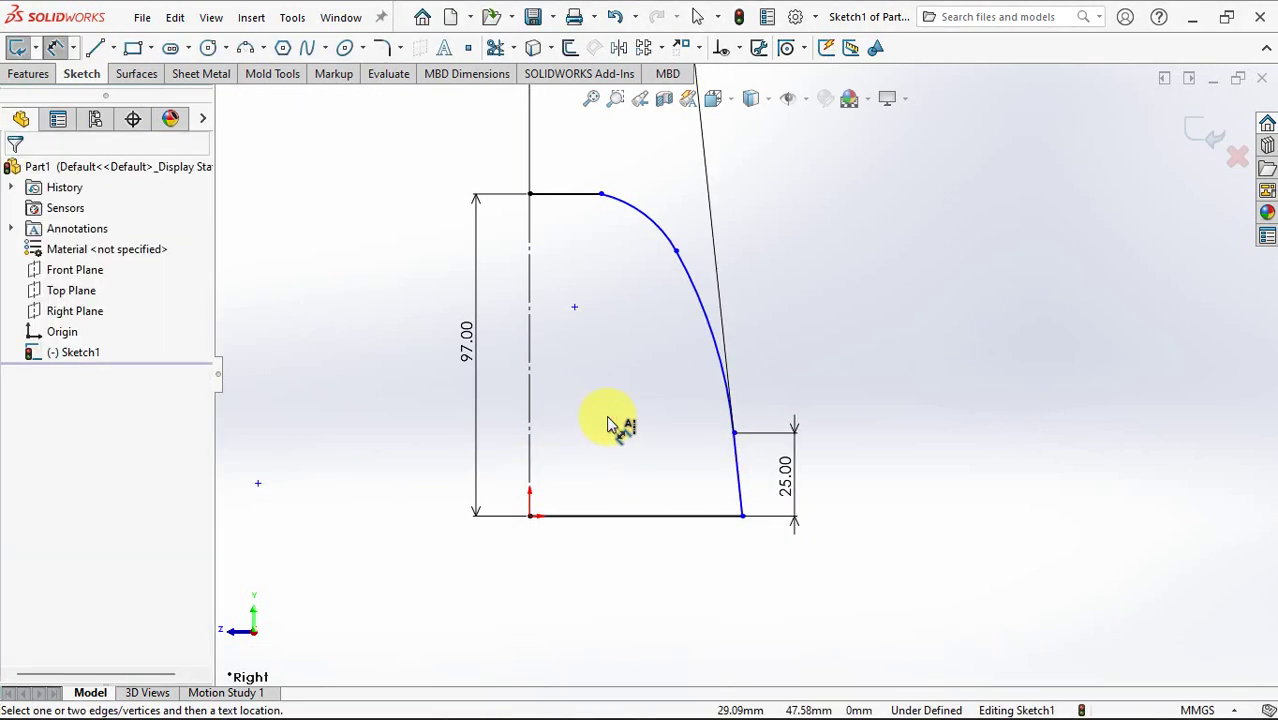
- Move the 6° angle label inside the profile
{"action": "scroll", "coordinate": [607, 423], "scroll_direction": "up", "scroll_amount": 5}
{"action": "scroll", "coordinate": [642, 448], "scroll_direction": "up", "scroll_amount": 3}
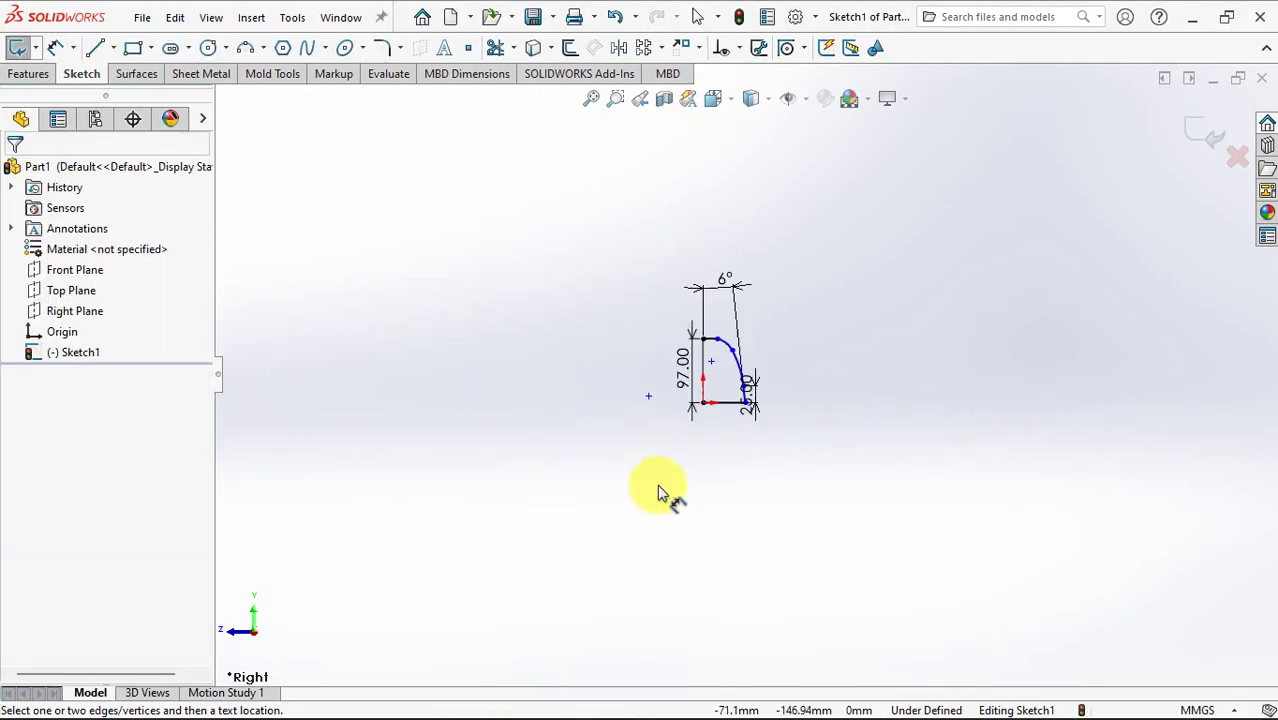
{"action": "left_click", "coordinate": [728, 418]}
{"action": "scroll", "coordinate": [740, 320], "scroll_direction": "down", "scroll_amount": 6}
{"action": "scroll", "coordinate": [736, 265], "scroll_direction": "down", "scroll_amount": 1}
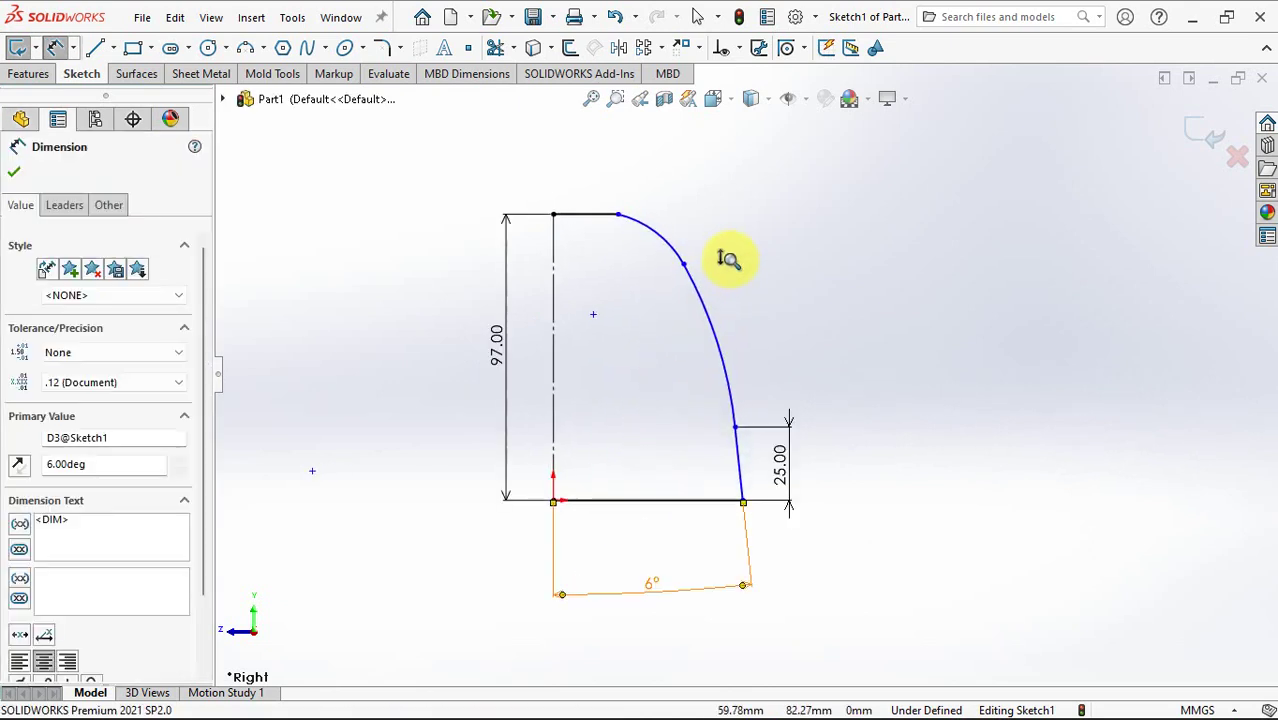
{"action": "left_click_drag", "start_coordinate": [655, 583], "coordinate": [665, 451]}
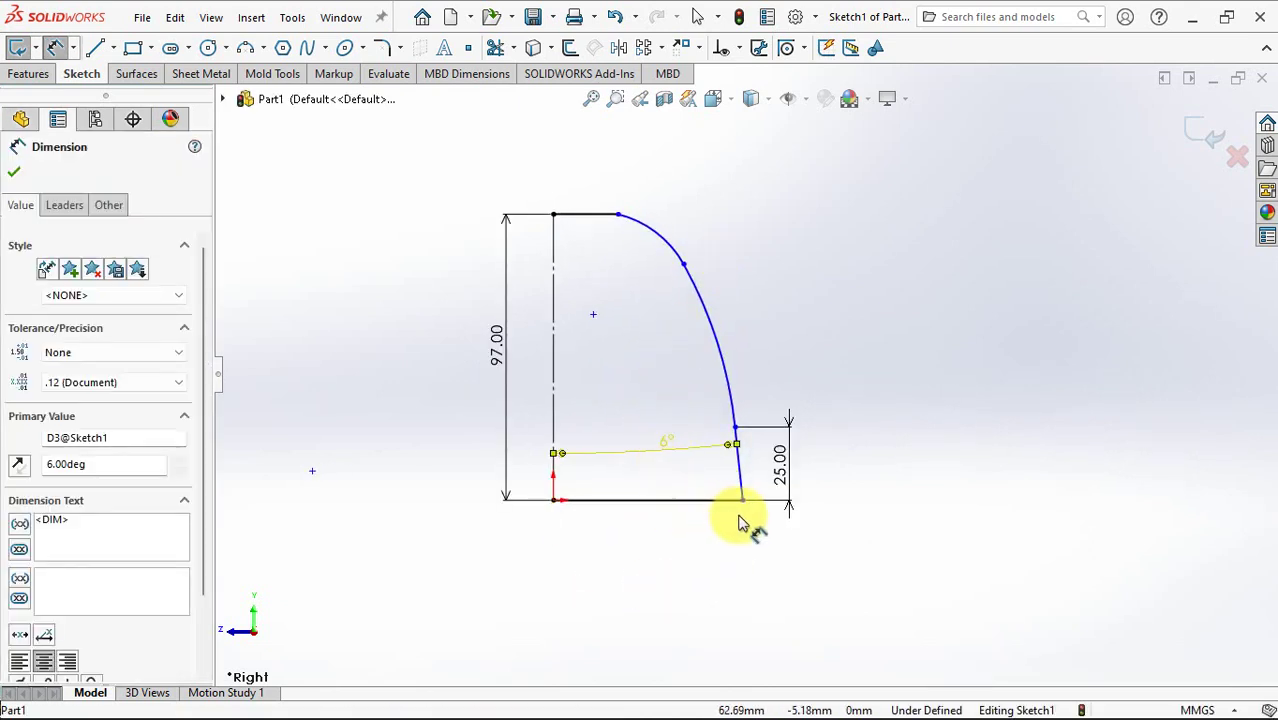
- Dimension the base diameter across the centreline as 138 mm and reposition the 6° label
{"action": "left_click", "coordinate": [745, 510]}
{"action": "left_click", "coordinate": [555, 460]}
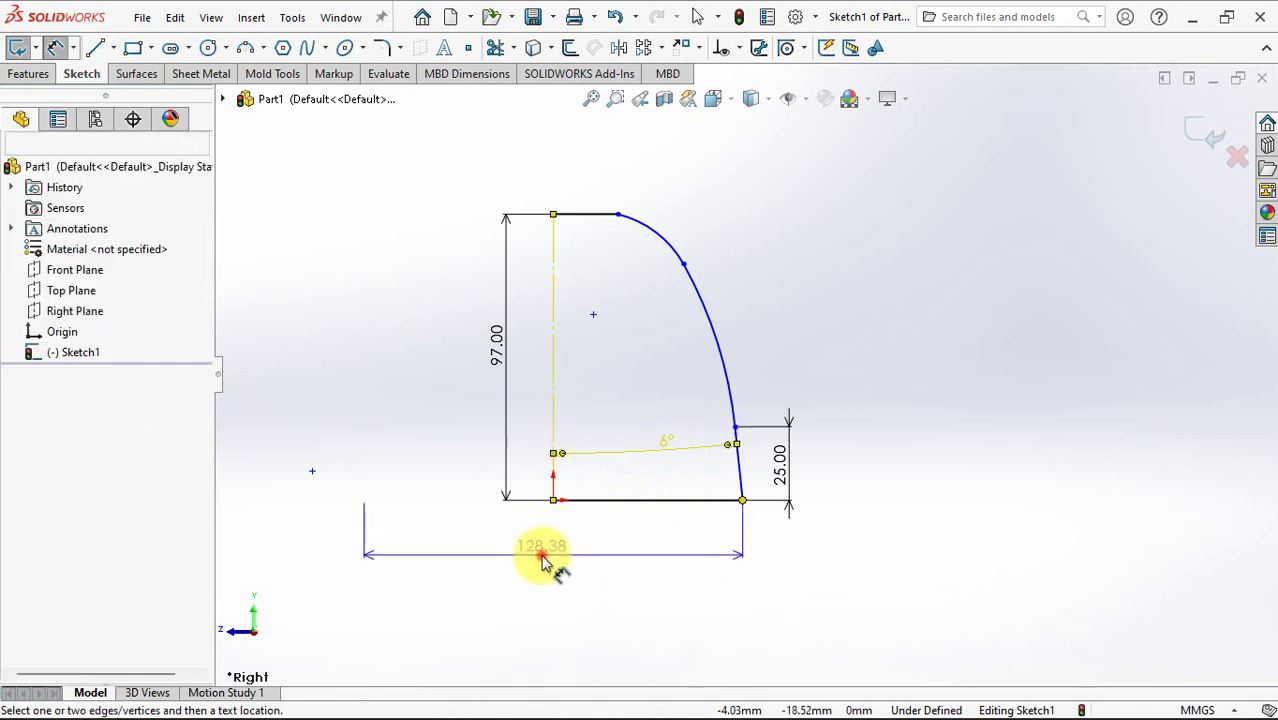
{"action": "left_click", "coordinate": [545, 558]}
{"action": "type", "text": "138"}
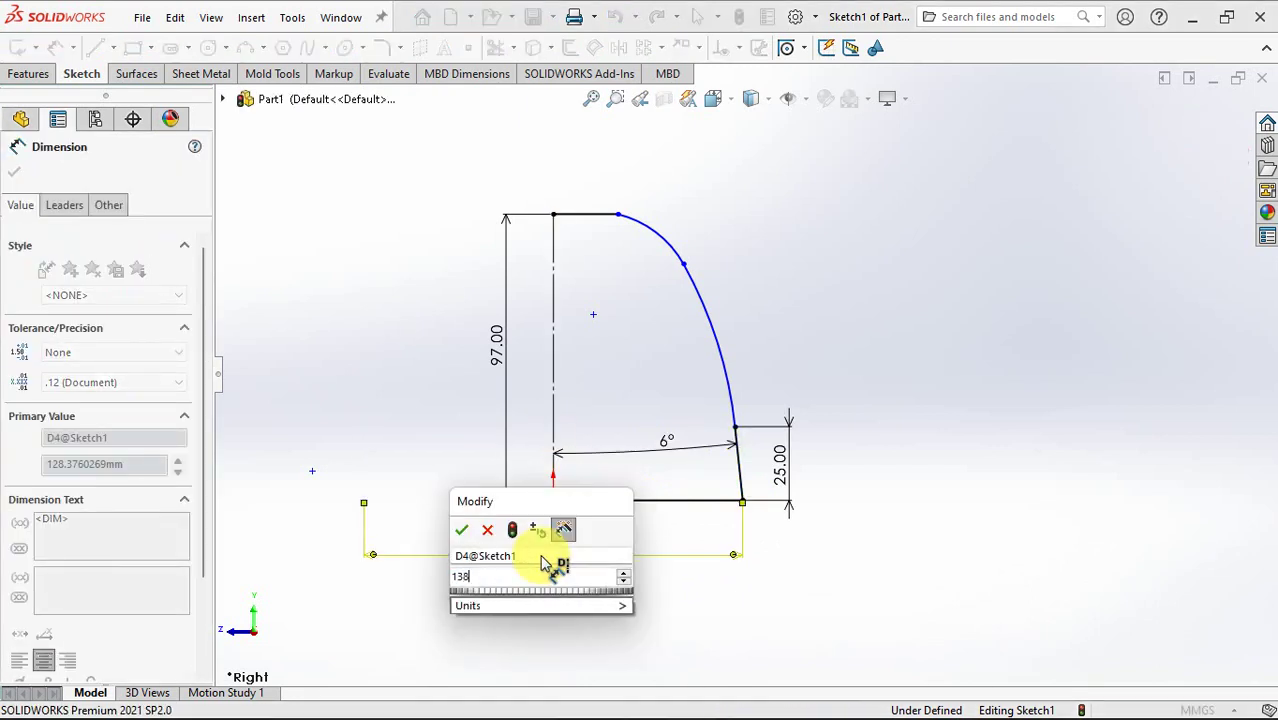
{"action": "left_click", "coordinate": [461, 529]}
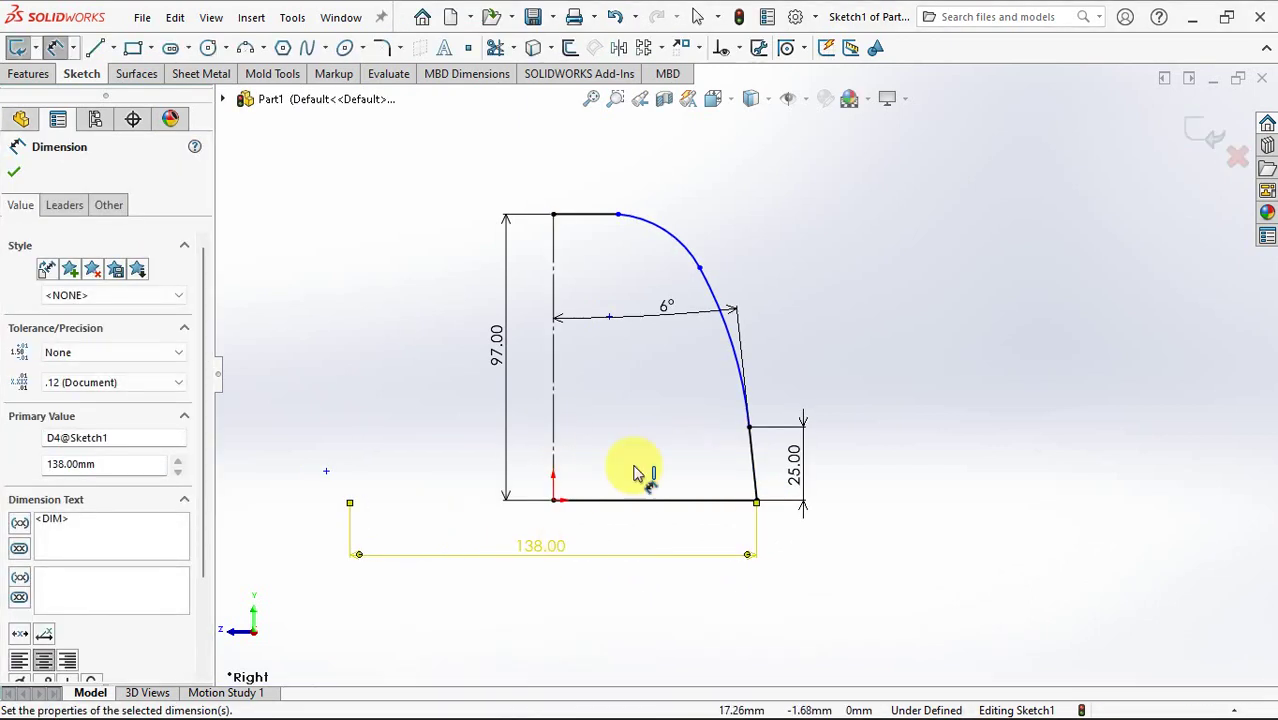
{"action": "left_click_drag", "start_coordinate": [665, 305], "coordinate": [665, 468]}
- Set the top edge width to 44 mm
{"action": "left_click", "coordinate": [614, 212]}
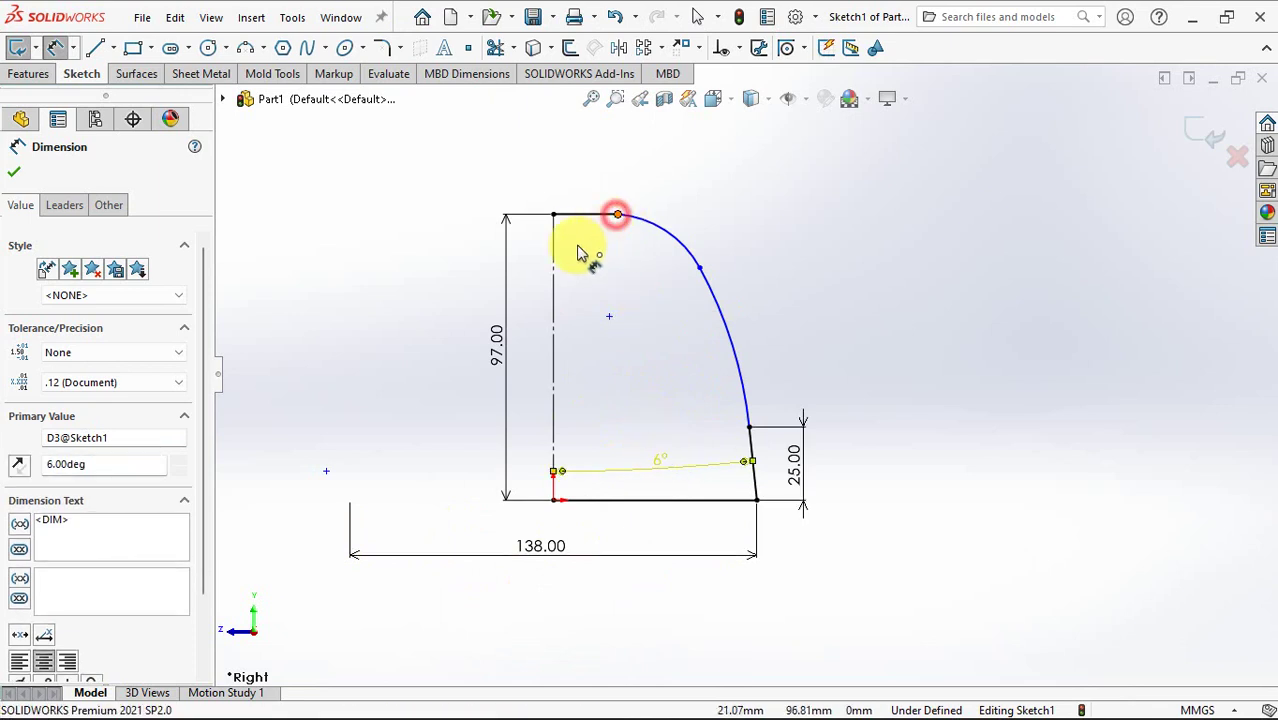
{"action": "left_click", "coordinate": [553, 208]}
{"action": "left_click", "coordinate": [553, 185]}
{"action": "type", "text": "44"}
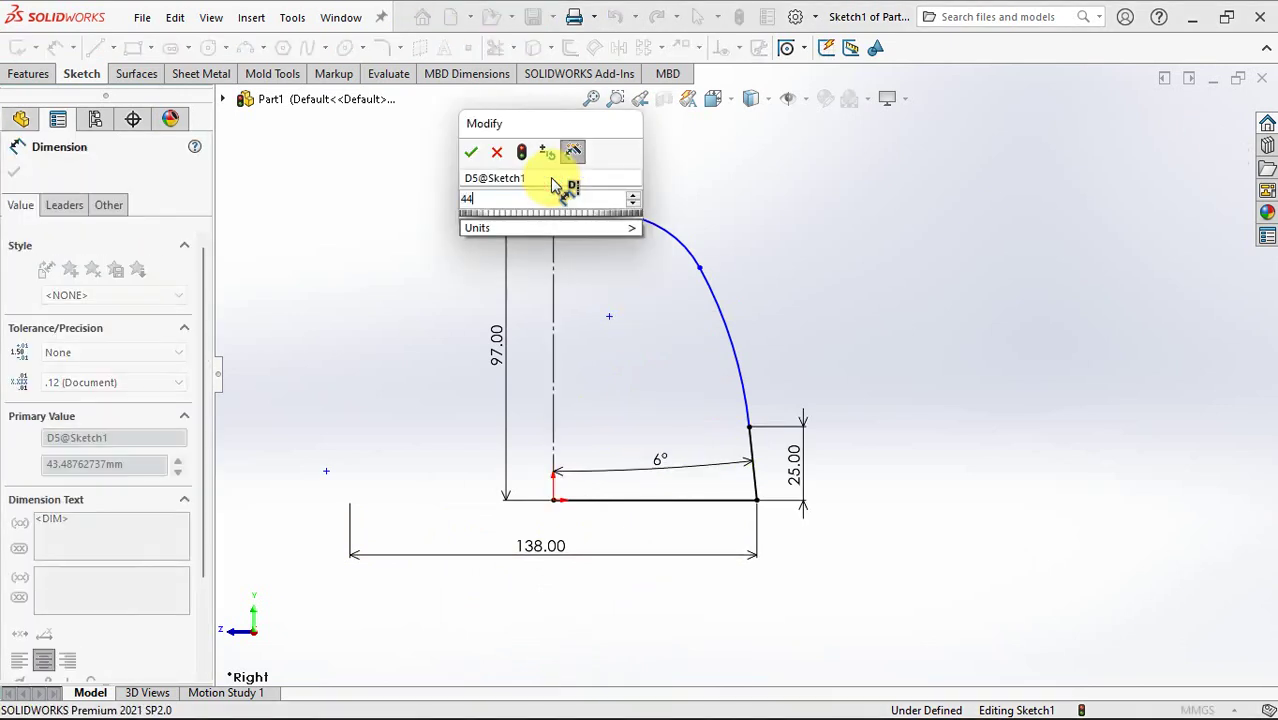
{"action": "left_click", "coordinate": [471, 151]}
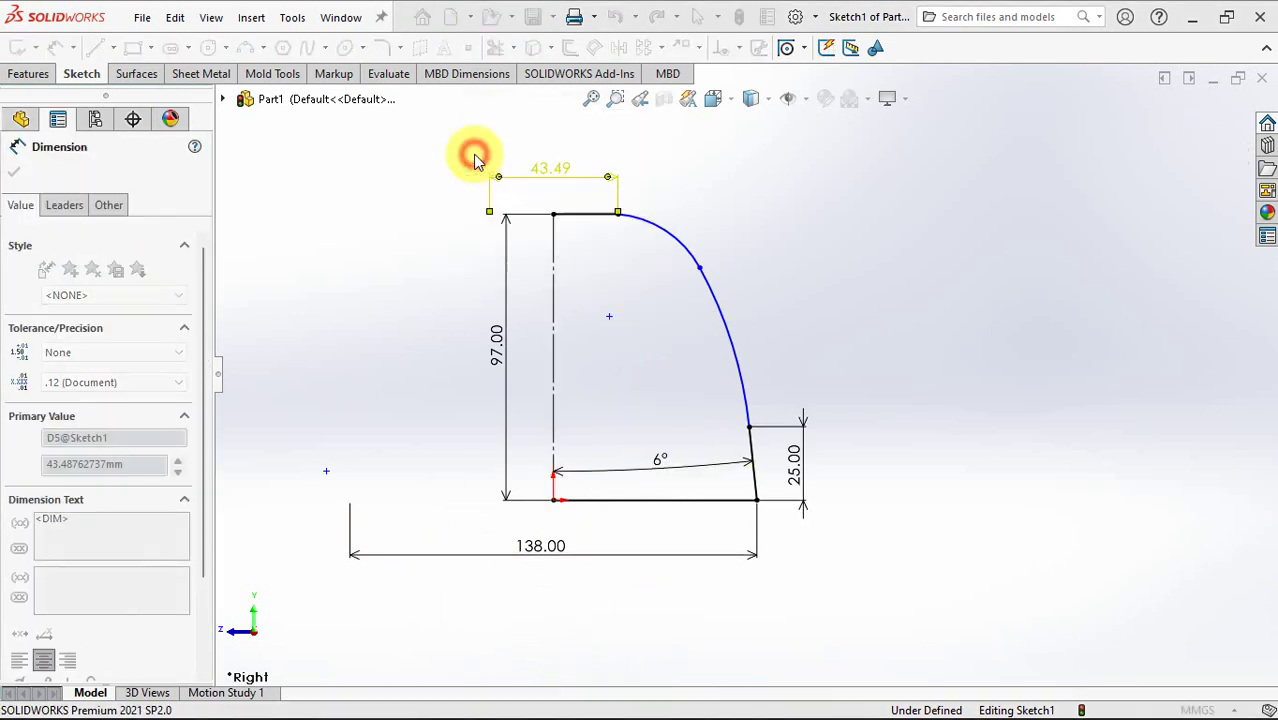
- Give the upper arc radius 50 mm and the lower arc radius 110 mm
{"action": "left_click", "coordinate": [680, 242]}
{"action": "left_click", "coordinate": [642, 285]}
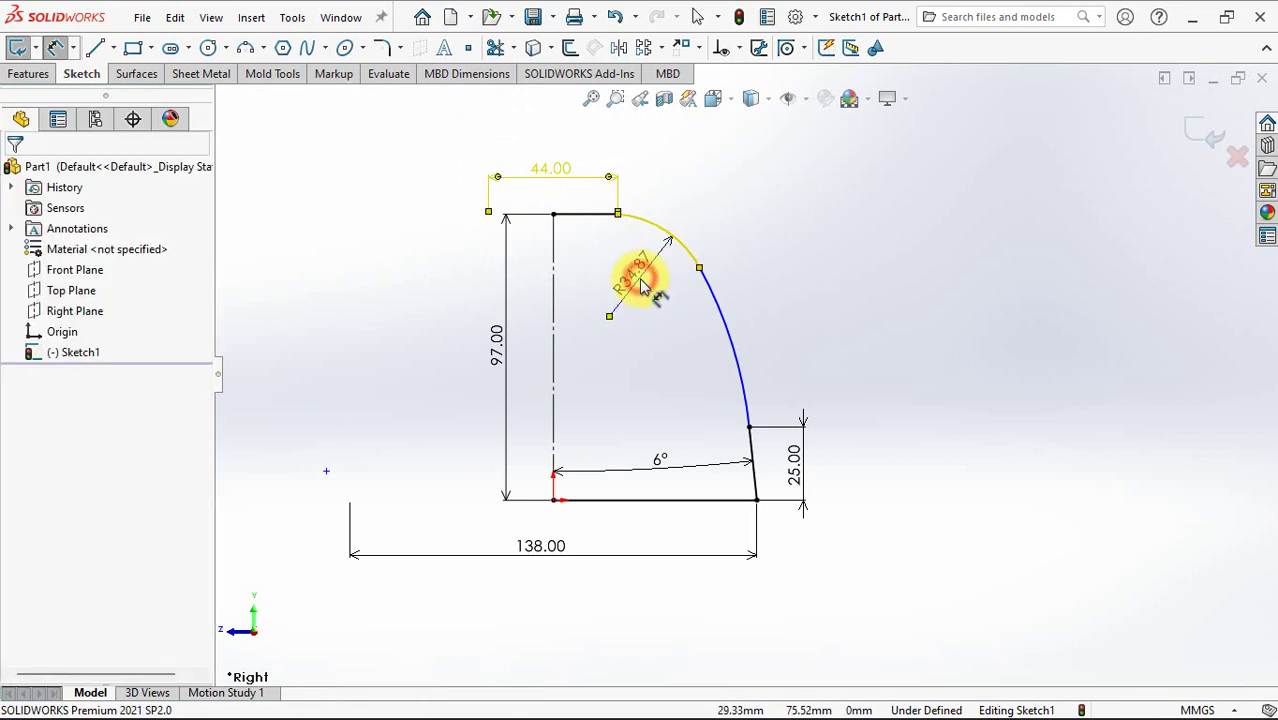
{"action": "type", "text": "50"}
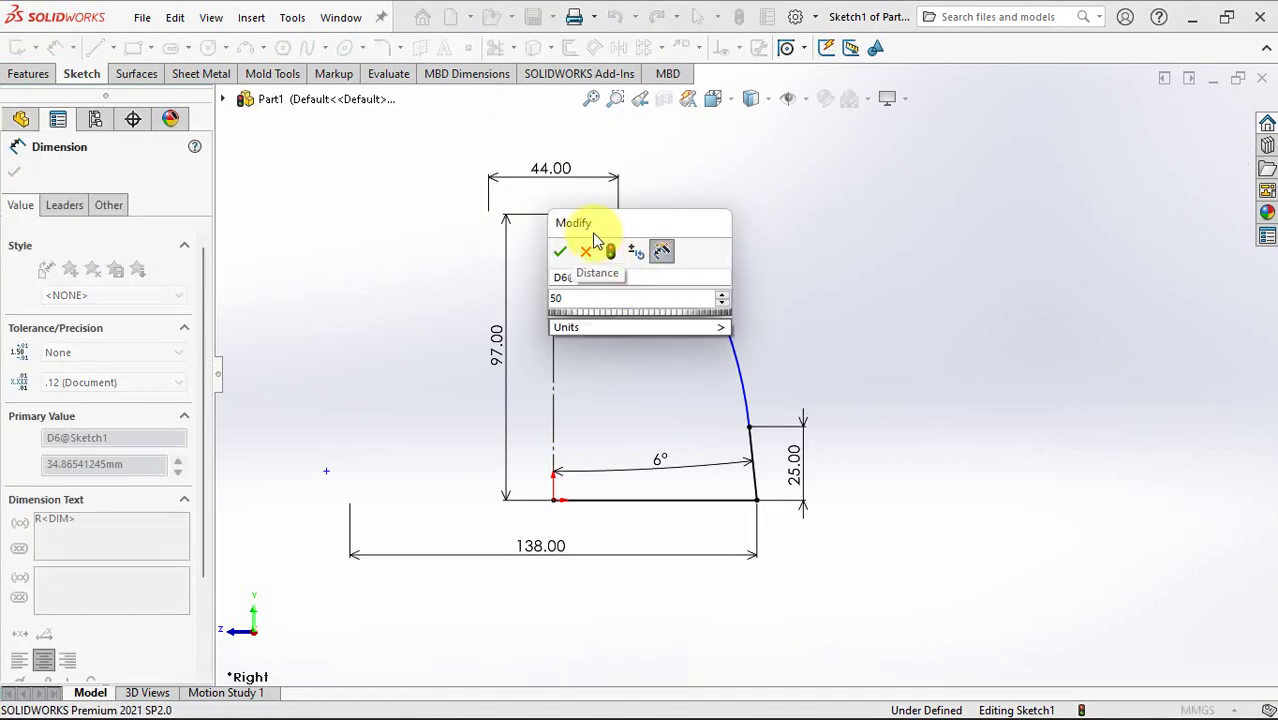
{"action": "left_click", "coordinate": [560, 250]}
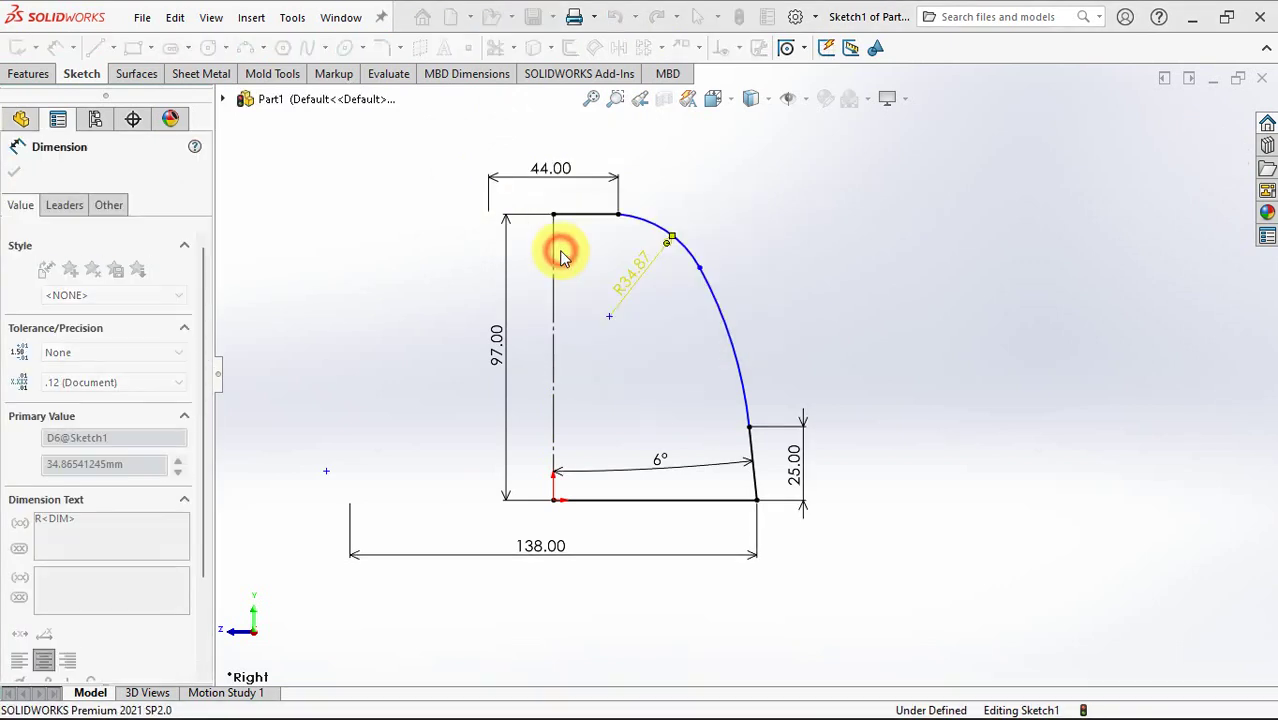
{"action": "left_click", "coordinate": [706, 360]}
{"action": "left_click", "coordinate": [688, 370]}
{"action": "type", "text": "110"}
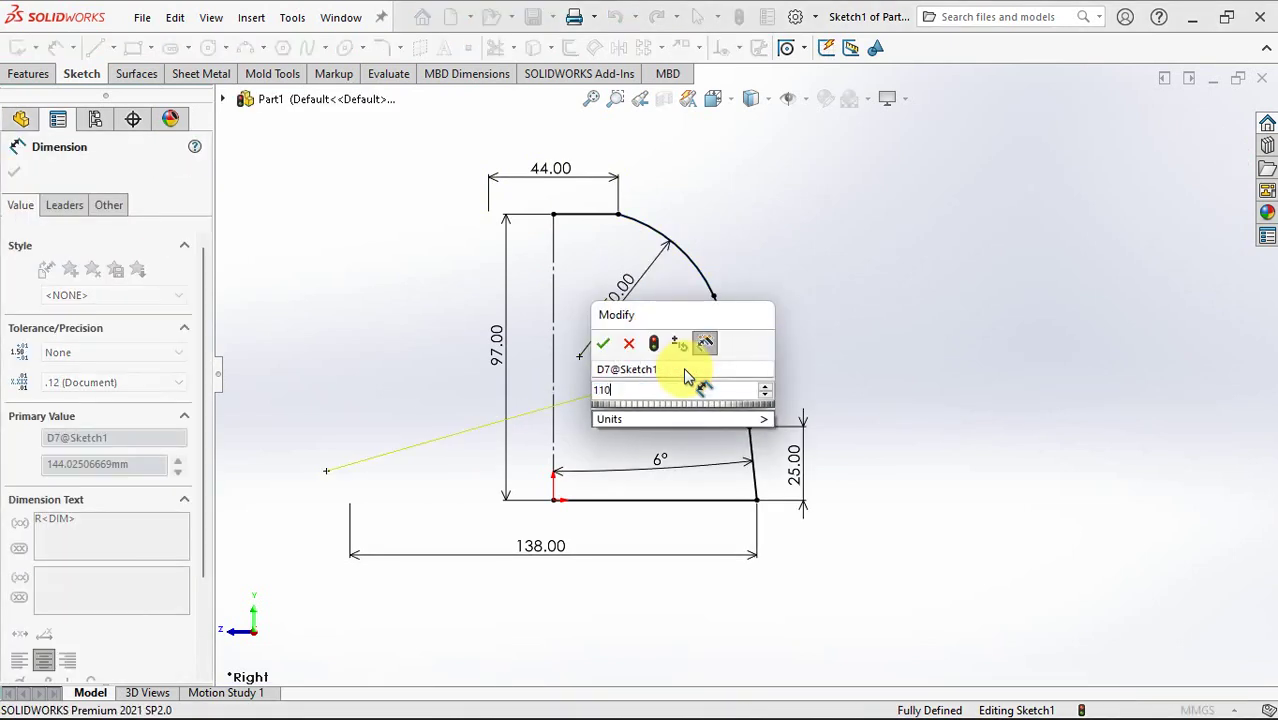
{"action": "left_click", "coordinate": [603, 345]}
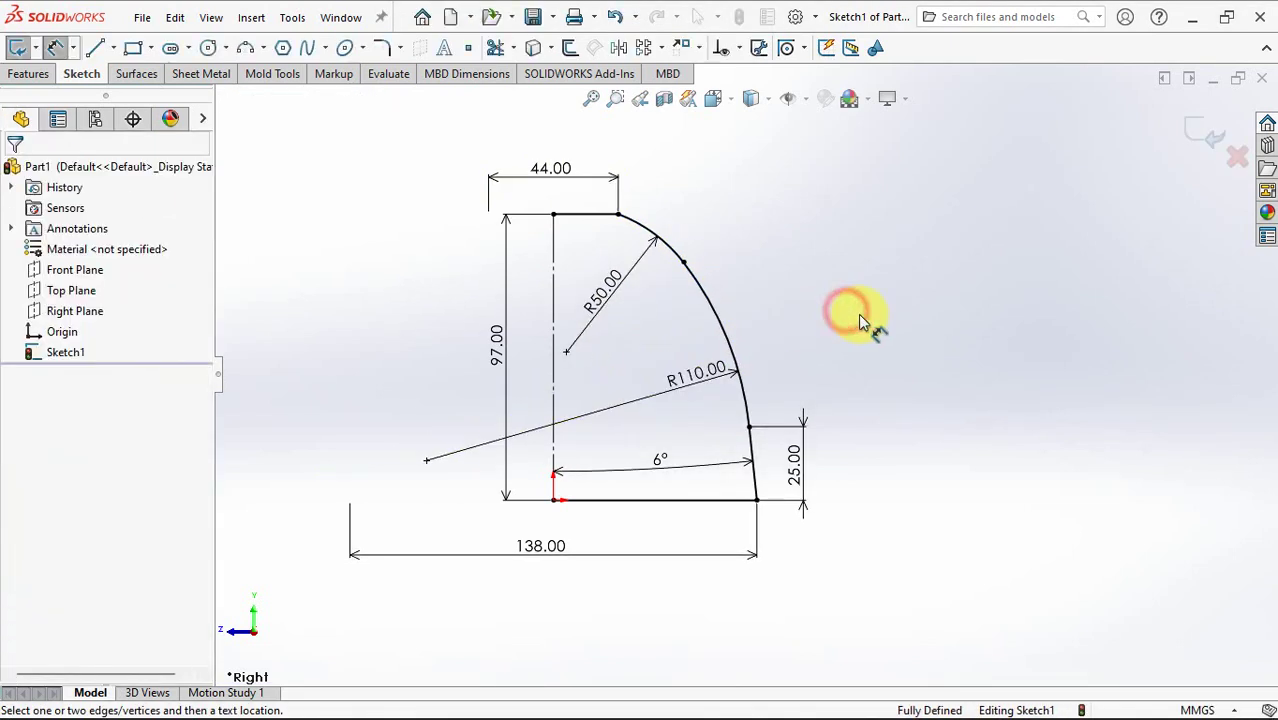
- Revolve the profile 360° about the centreline into the solid dome Revolve1
{"action": "left_click", "coordinate": [1200, 140]}
{"action": "left_click", "coordinate": [684, 385]}
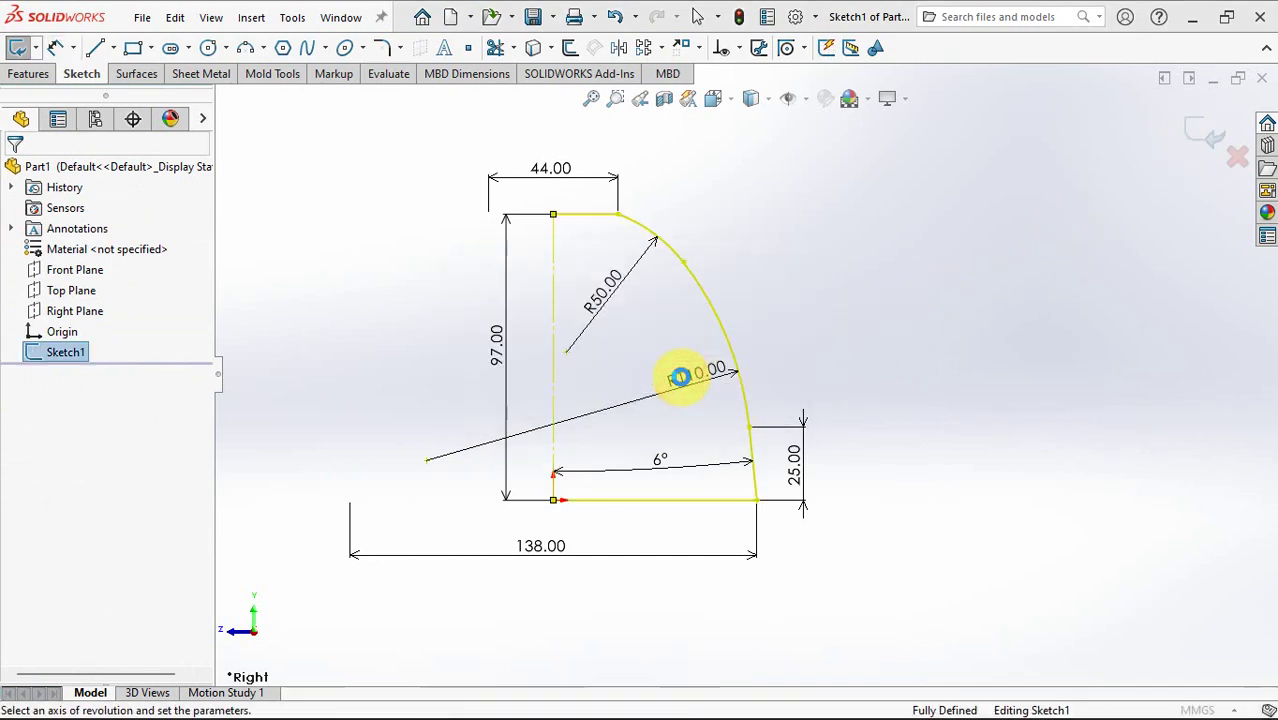
{"action": "left_click", "coordinate": [14, 172]}
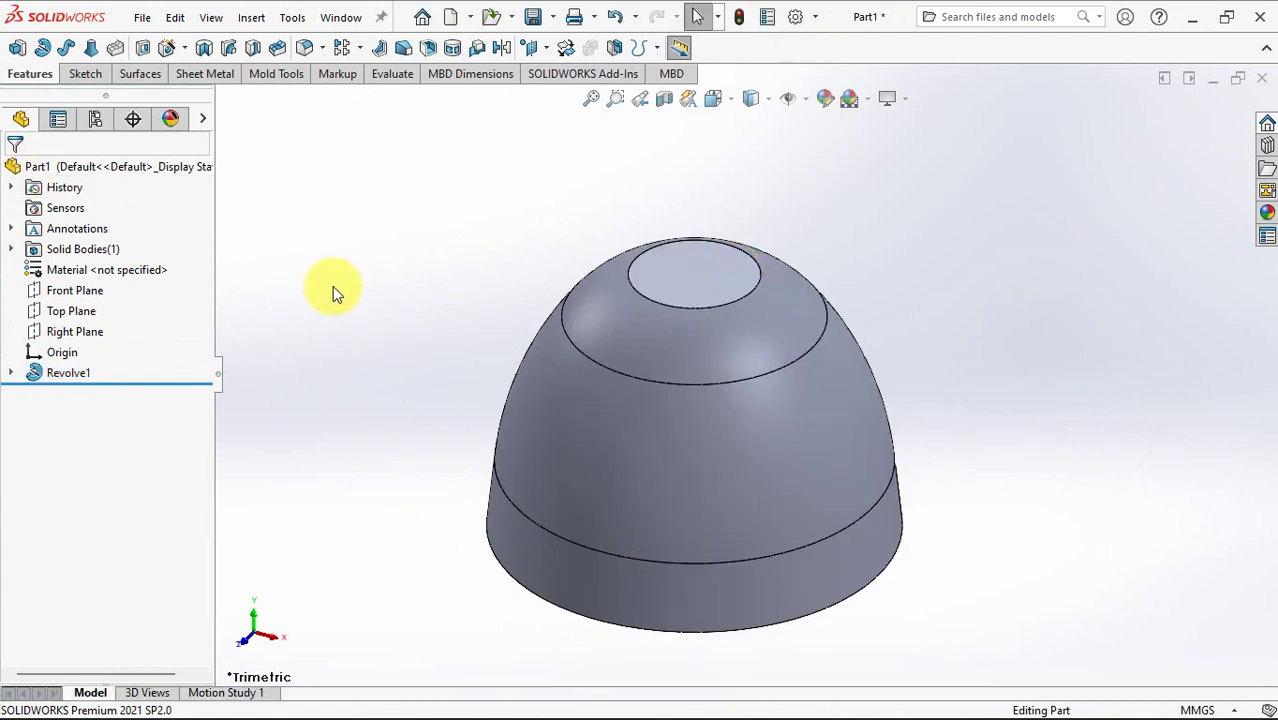
{"action": "left_click", "coordinate": [40, 334]}
- Start a sketch on the Right Plane, view it normal, and convert the dome's outline edges
{"action": "left_click", "coordinate": [85, 73]}
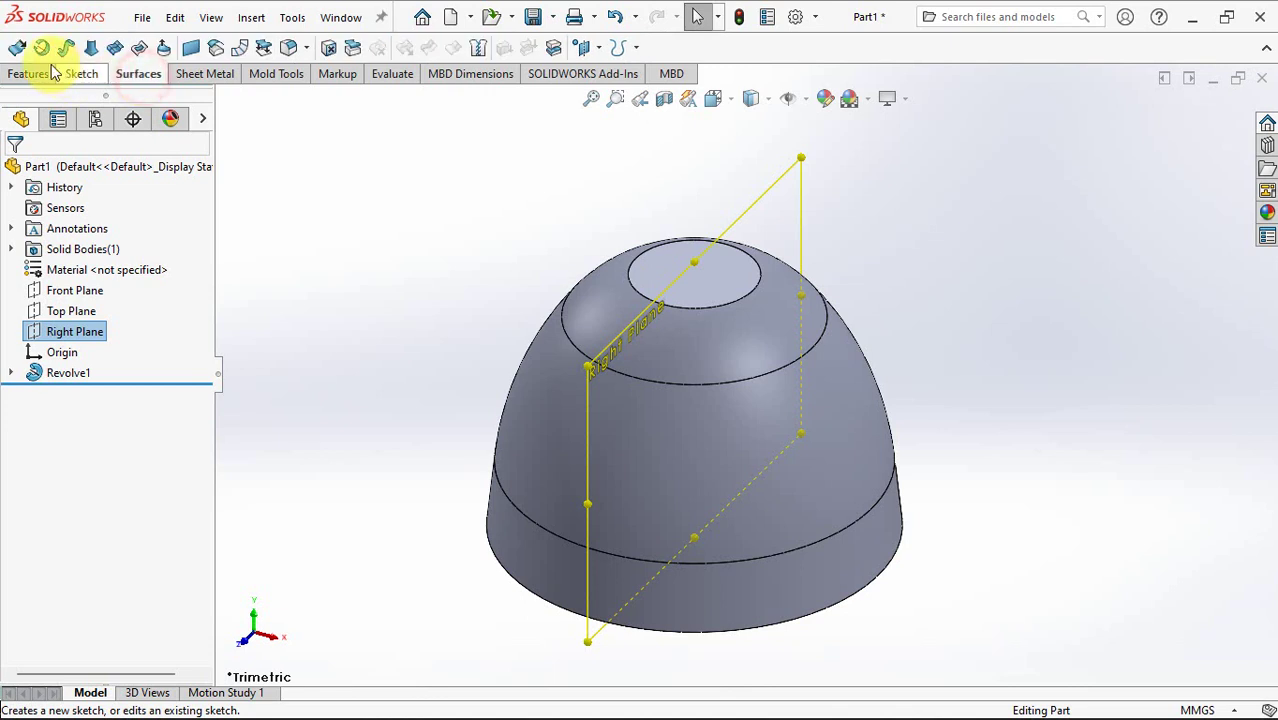
{"action": "left_click", "coordinate": [20, 48]}
{"action": "key", "text": "ctrl+8"}
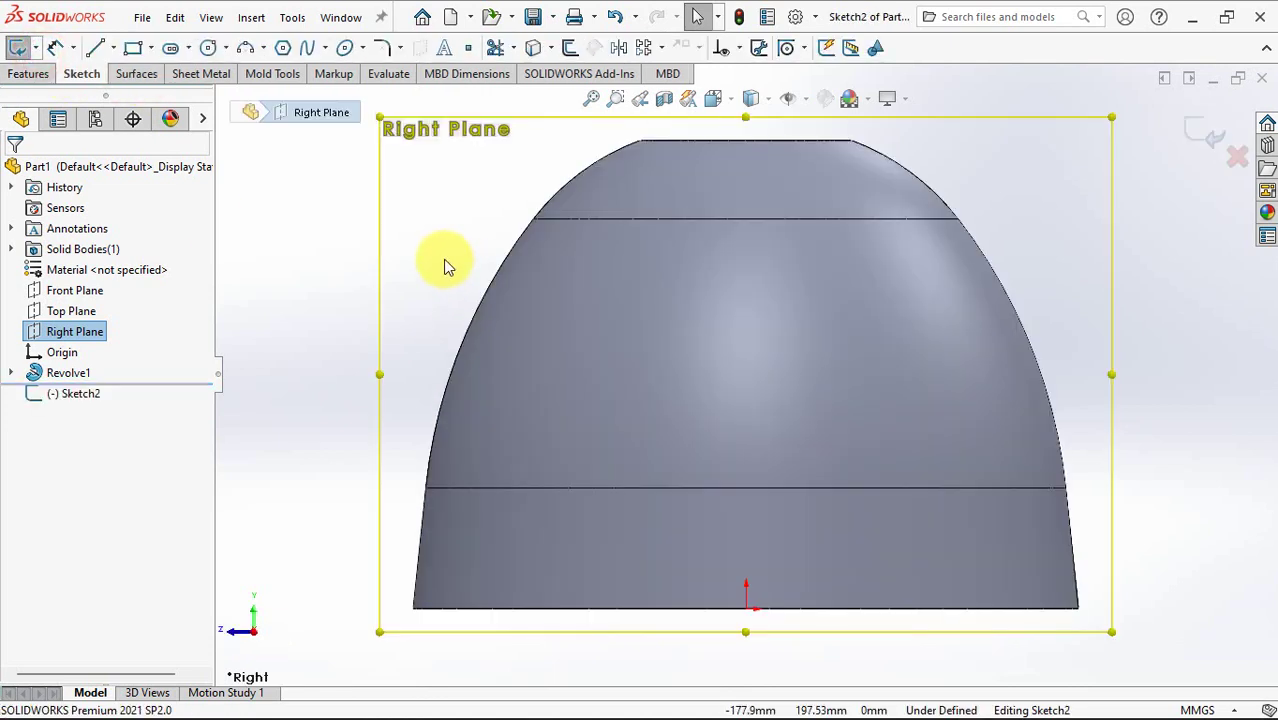
{"action": "left_click", "coordinate": [1047, 400]}
{"action": "left_click", "coordinate": [533, 48]}
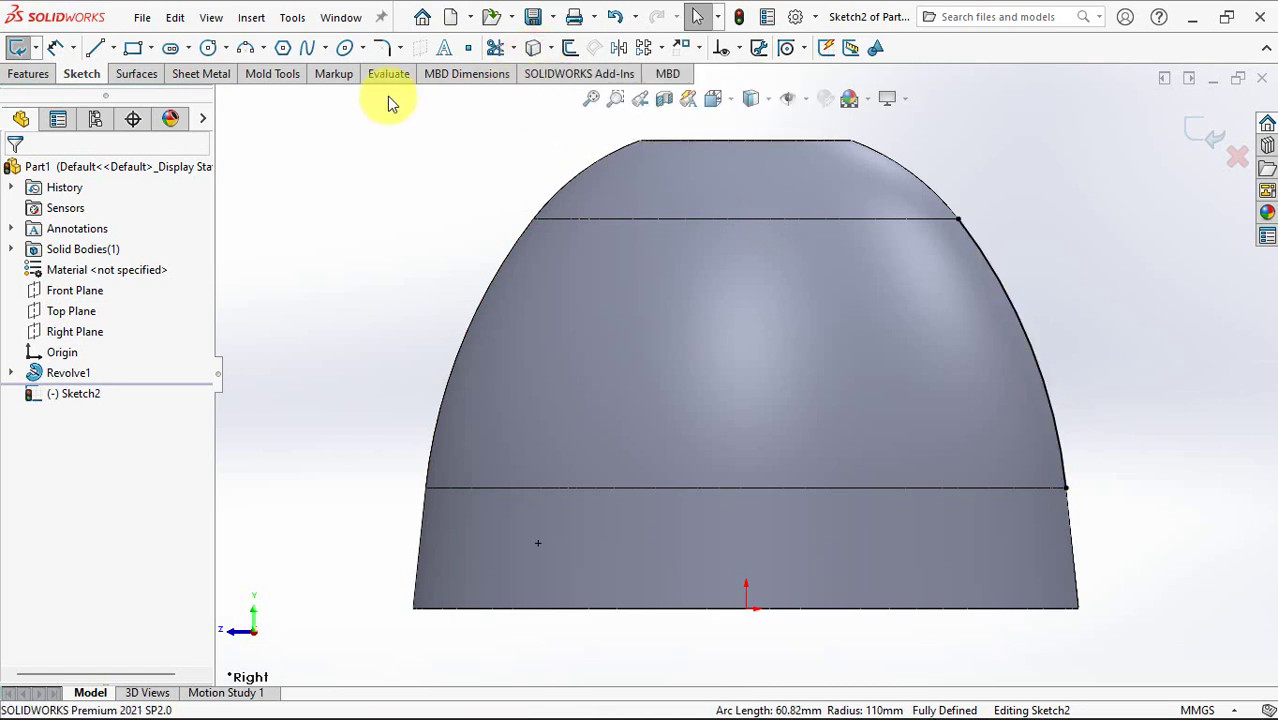
- Draw a three-point arc ending on the dome's side and make it tangent to that edge
{"action": "left_click", "coordinate": [244, 48]}
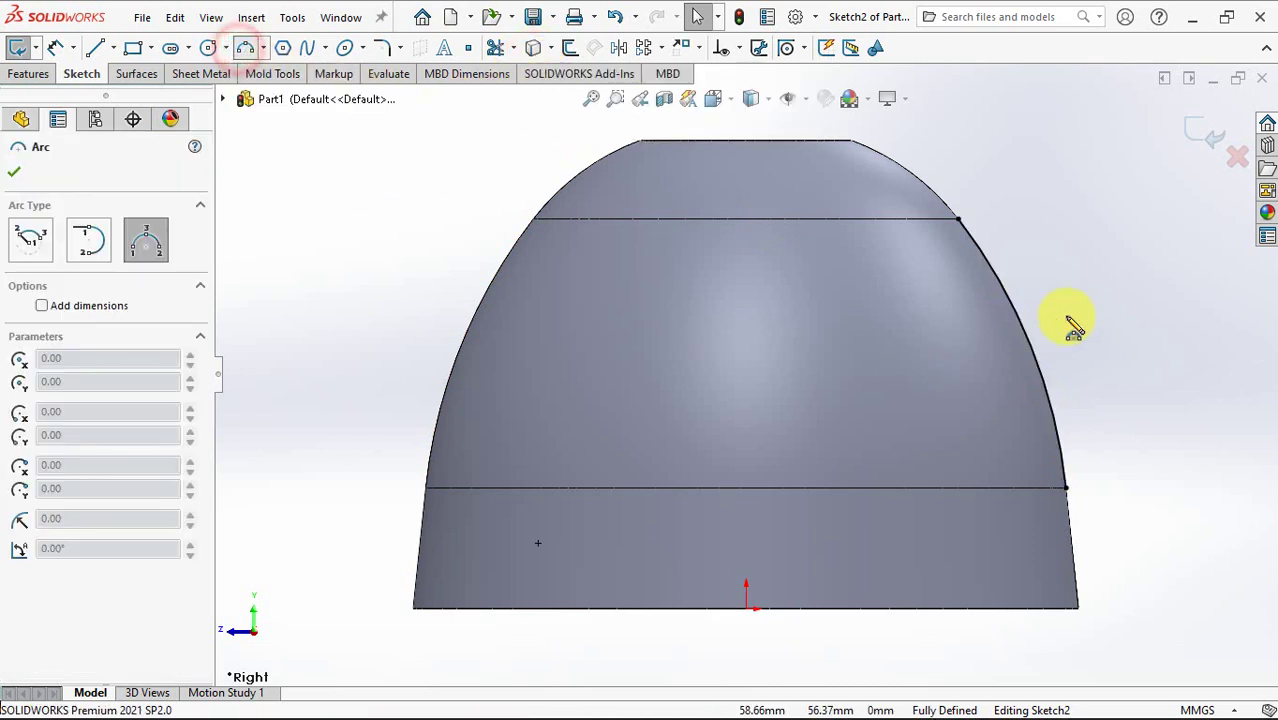
{"action": "left_click", "coordinate": [1031, 221]}
{"action": "left_click", "coordinate": [1048, 396]}
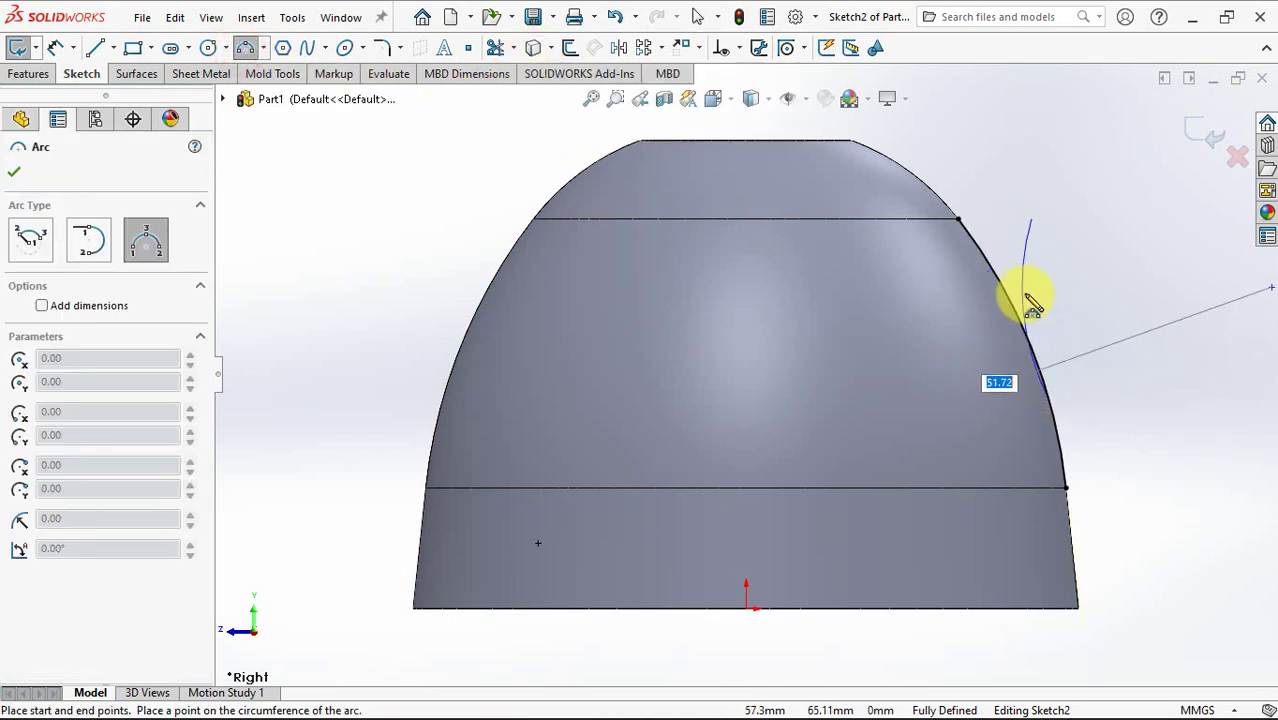
{"action": "left_click", "coordinate": [1028, 298]}
{"action": "right_click", "coordinate": [1027, 294]}
{"action": "left_click", "coordinate": [1019, 268]}
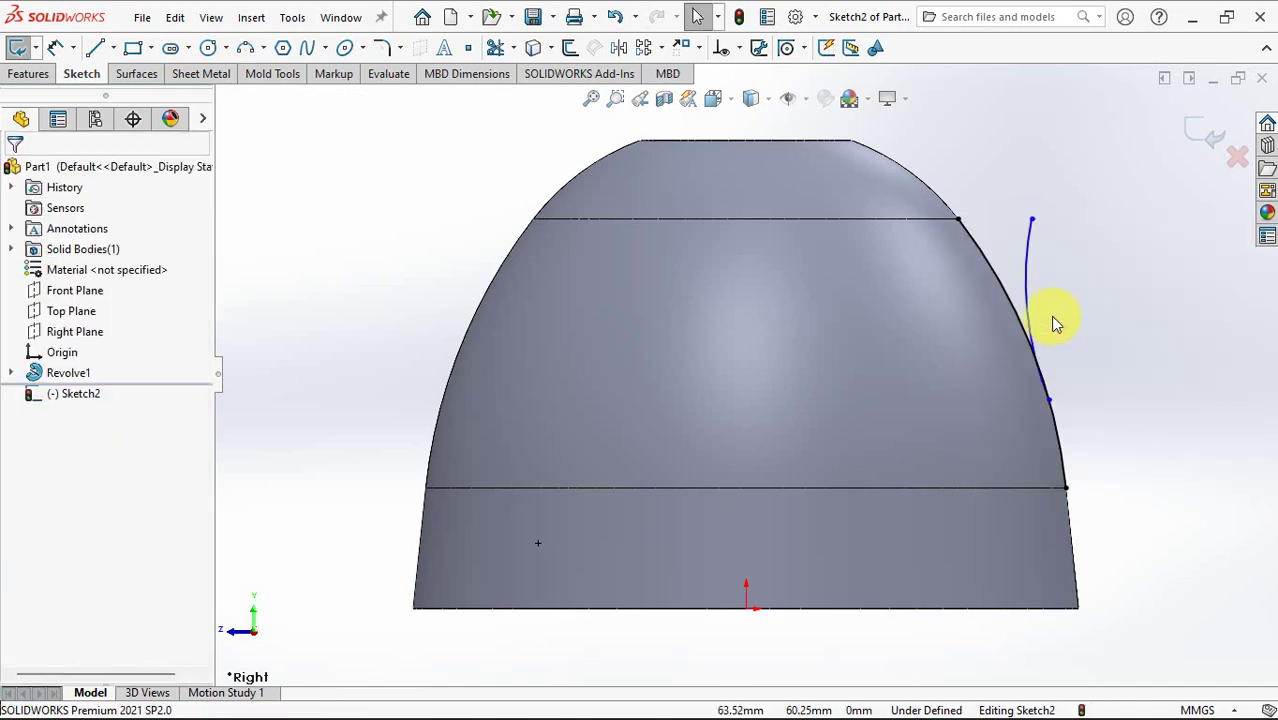
{"action": "left_click", "coordinate": [1027, 285]}
{"action": "left_click", "coordinate": [1058, 430], "text": "ctrl"}
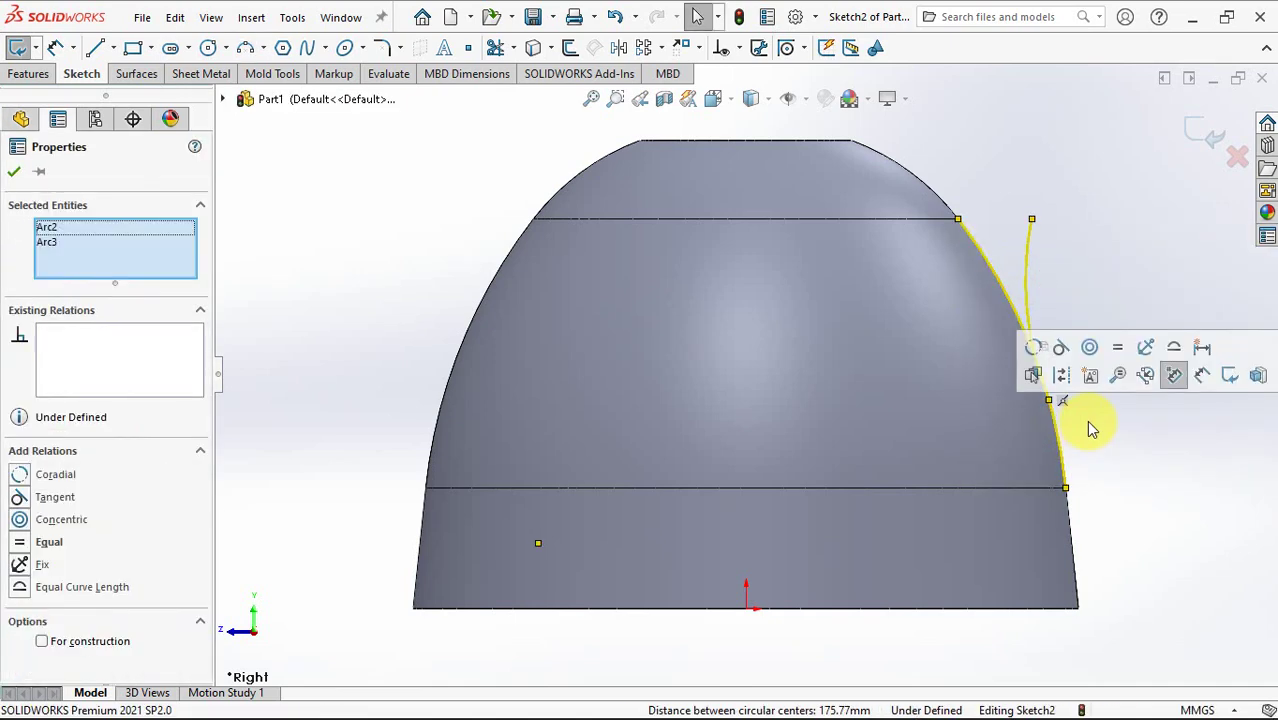
{"action": "left_click", "coordinate": [1061, 355]}
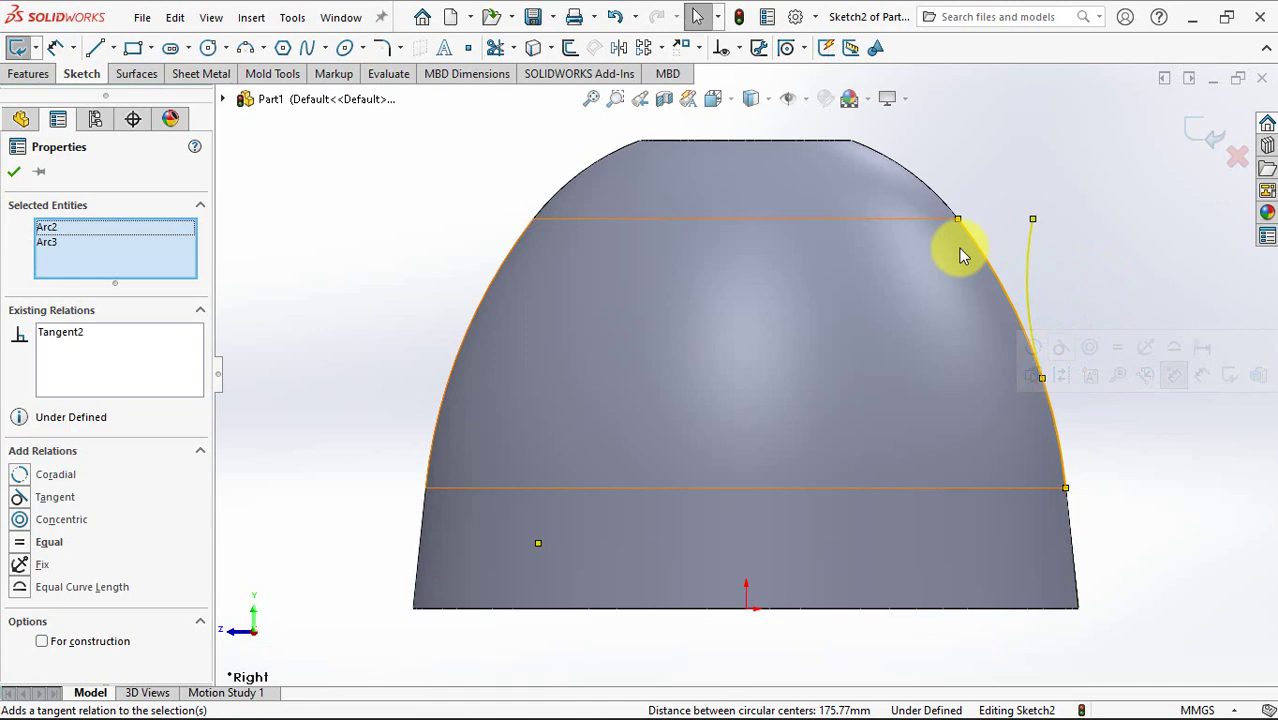
{"action": "left_click", "coordinate": [991, 168]}
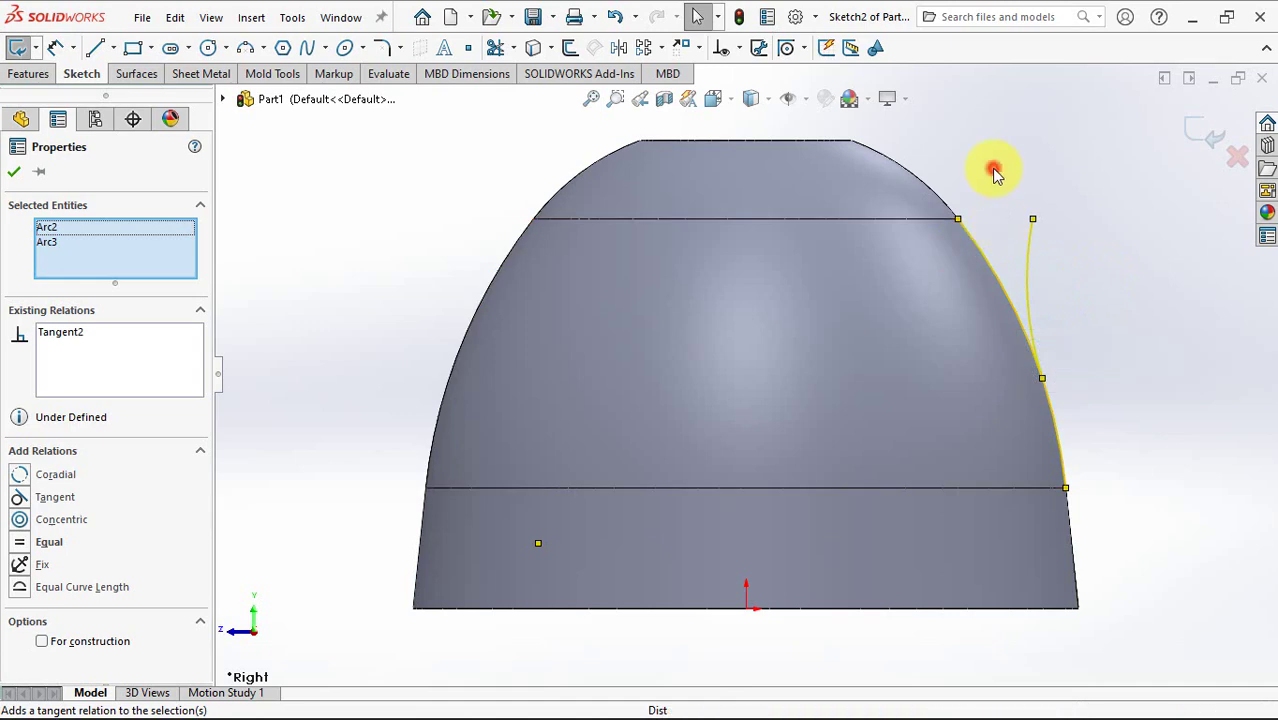
- Dimension the arc's top endpoint 79 mm above the dome's bottom edge
{"action": "left_click", "coordinate": [56, 49]}
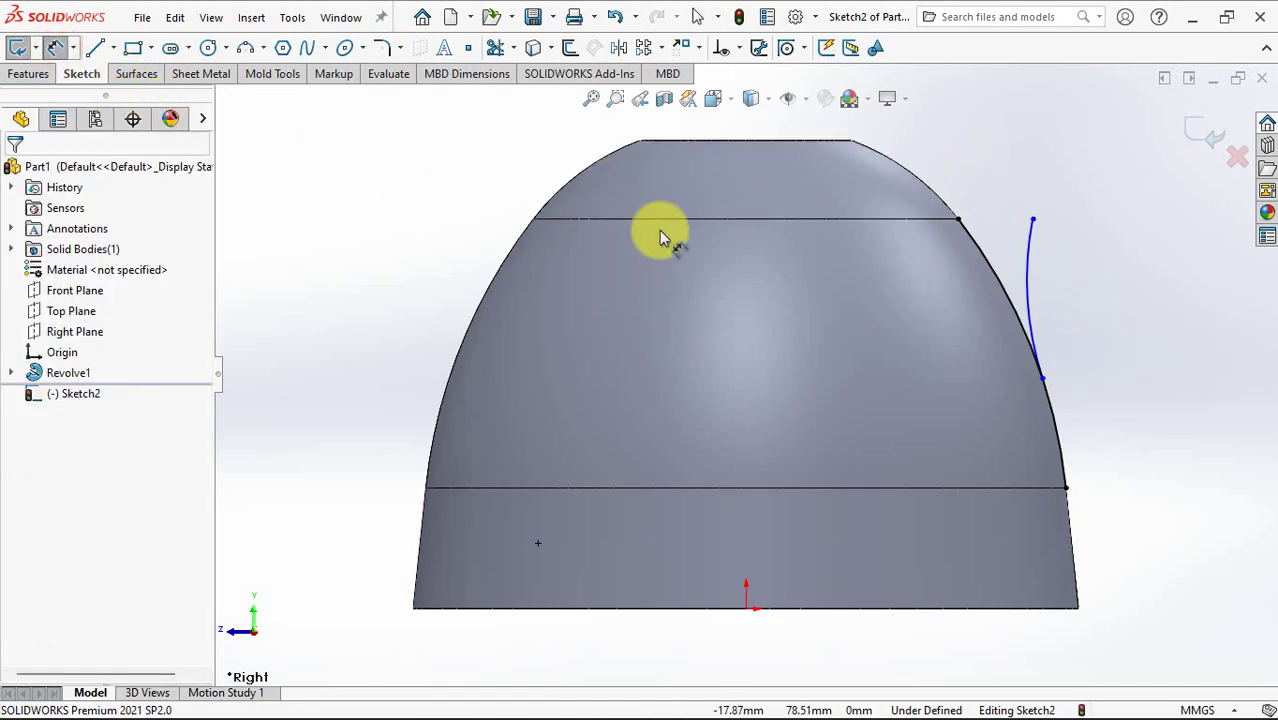
{"action": "left_click", "coordinate": [1033, 220]}
{"action": "left_click", "coordinate": [1072, 607]}
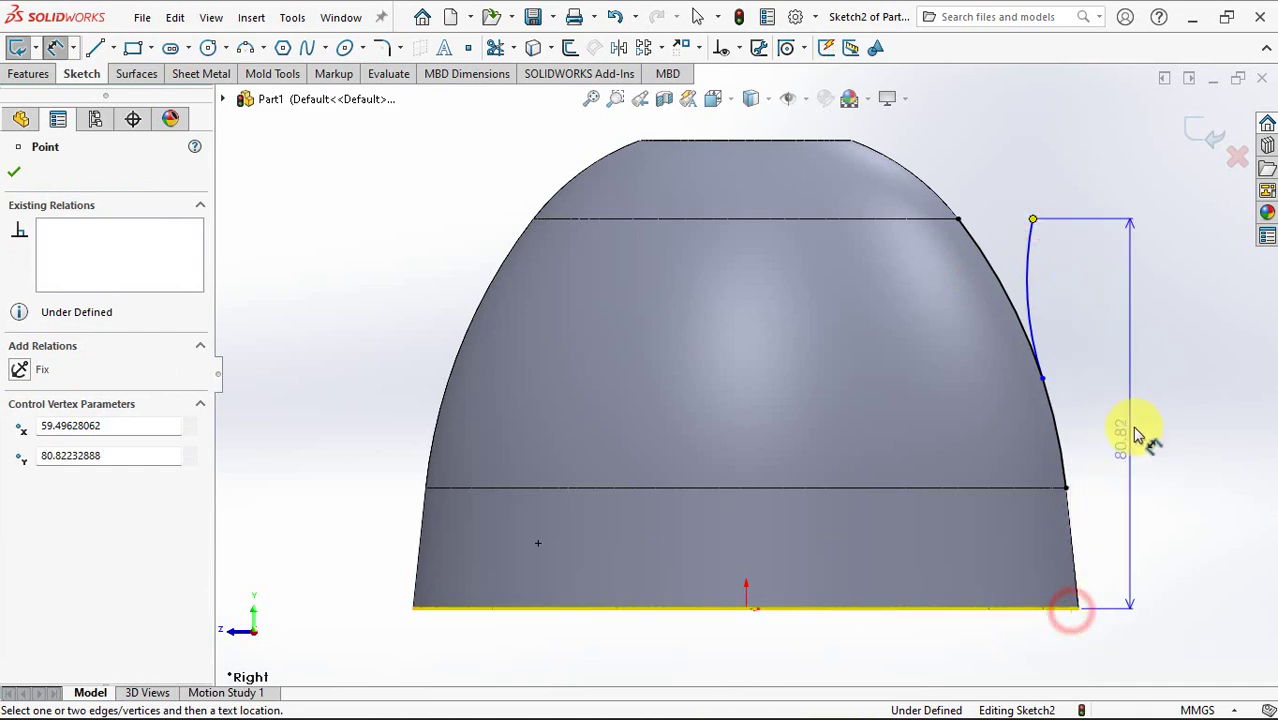
{"action": "left_click", "coordinate": [1142, 416]}
{"action": "type", "text": "79"}
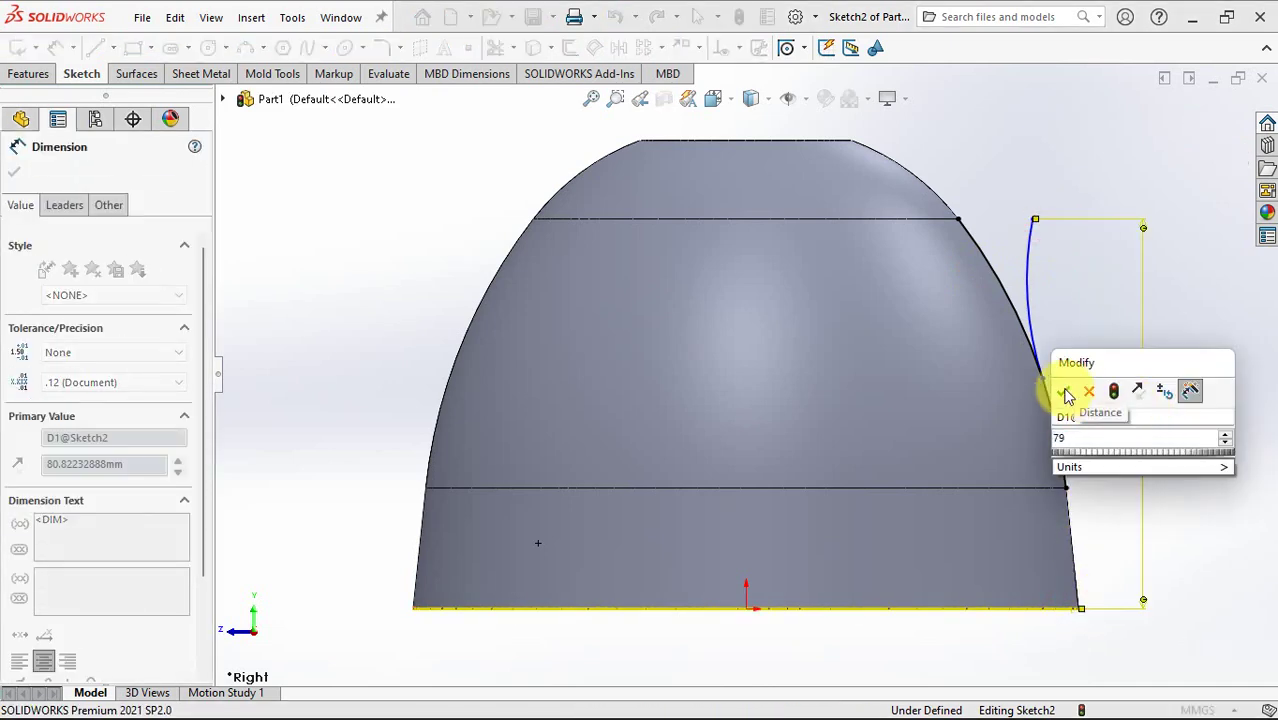
{"action": "left_click", "coordinate": [1064, 392]}
{"action": "left_click", "coordinate": [1068, 340]}
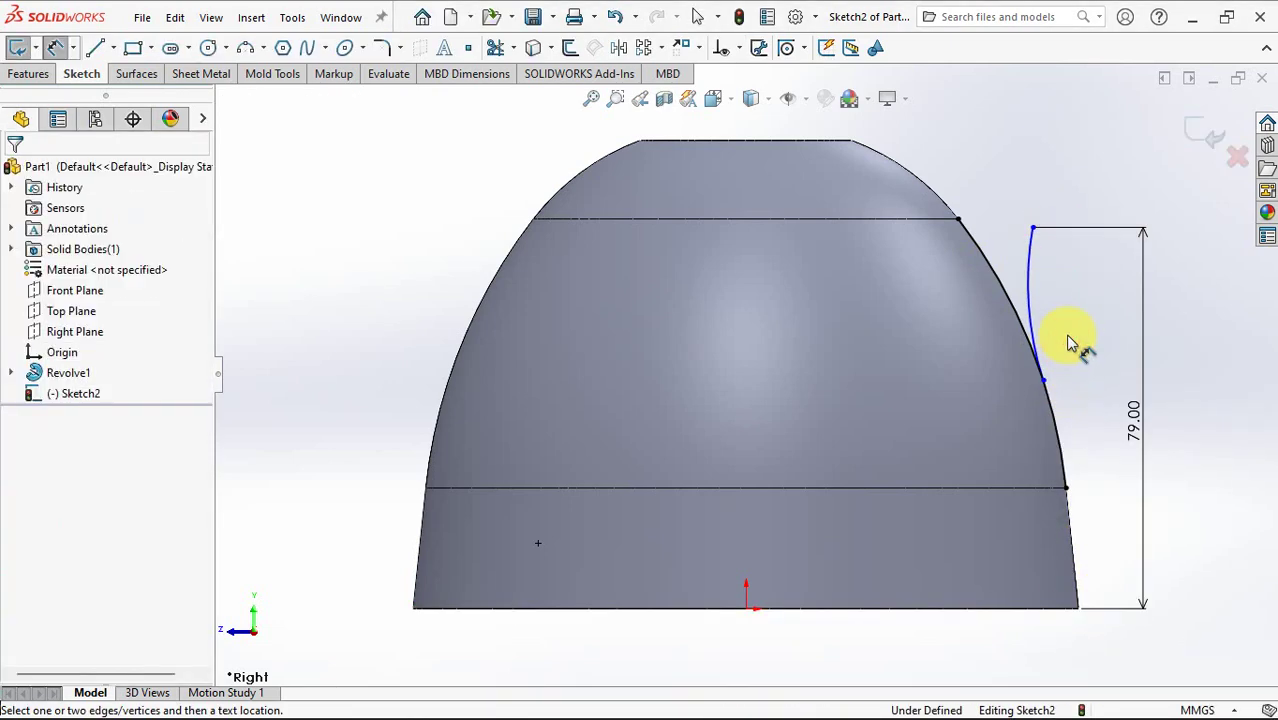
- Draw a vertical centerline through the dome's centre from bottom to top
{"action": "left_click", "coordinate": [113, 48]}
{"action": "left_click", "coordinate": [125, 93]}
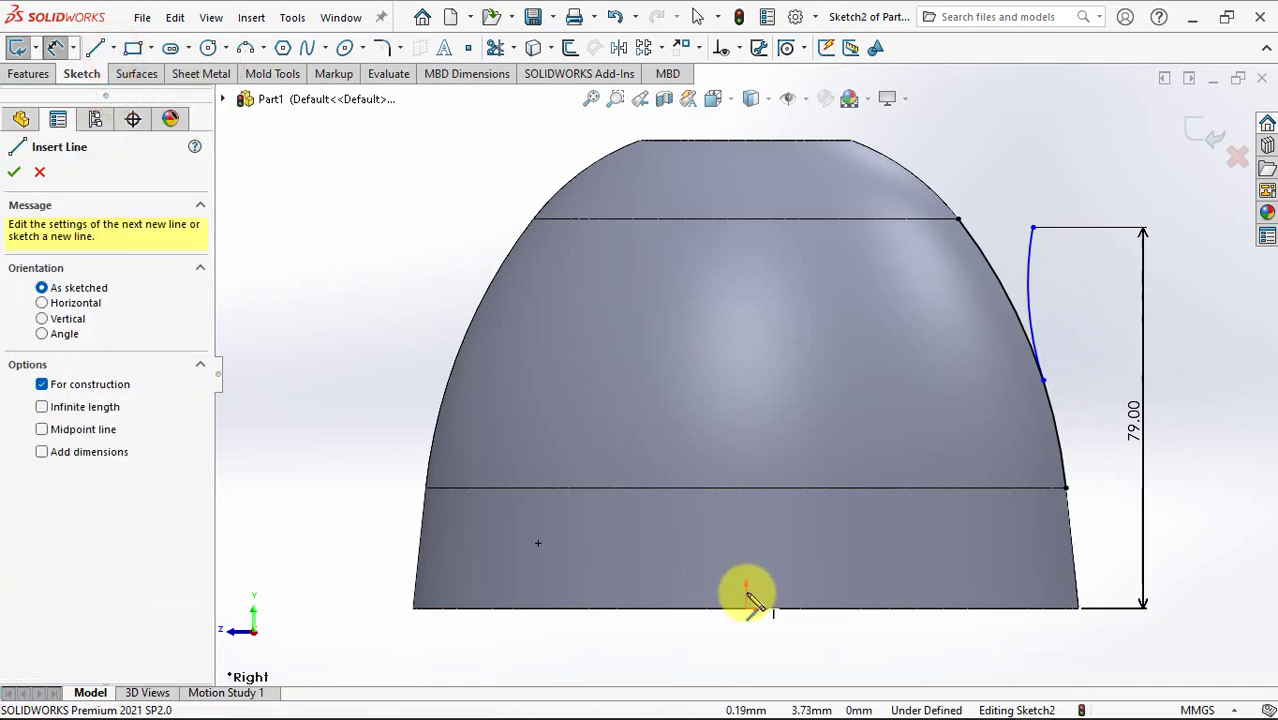
{"action": "left_click", "coordinate": [746, 607]}
{"action": "left_click", "coordinate": [746, 140]}
{"action": "right_click", "coordinate": [754, 148]}
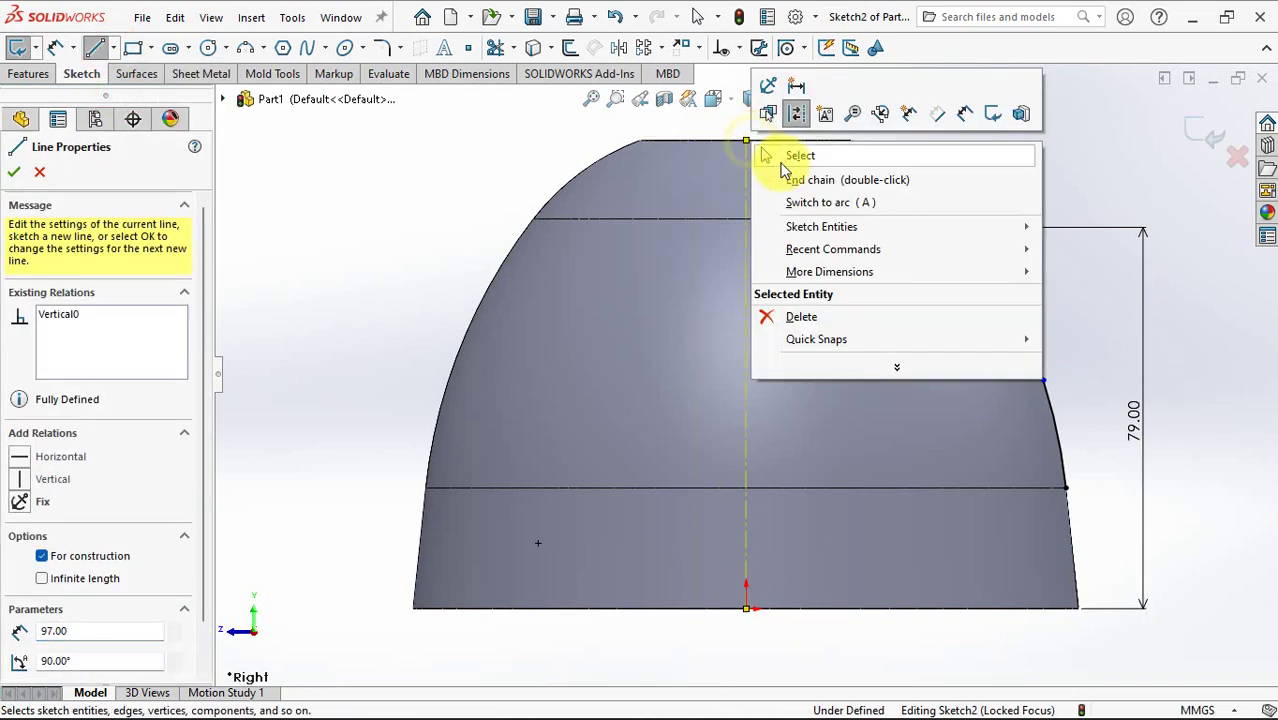
{"action": "left_click", "coordinate": [790, 157]}
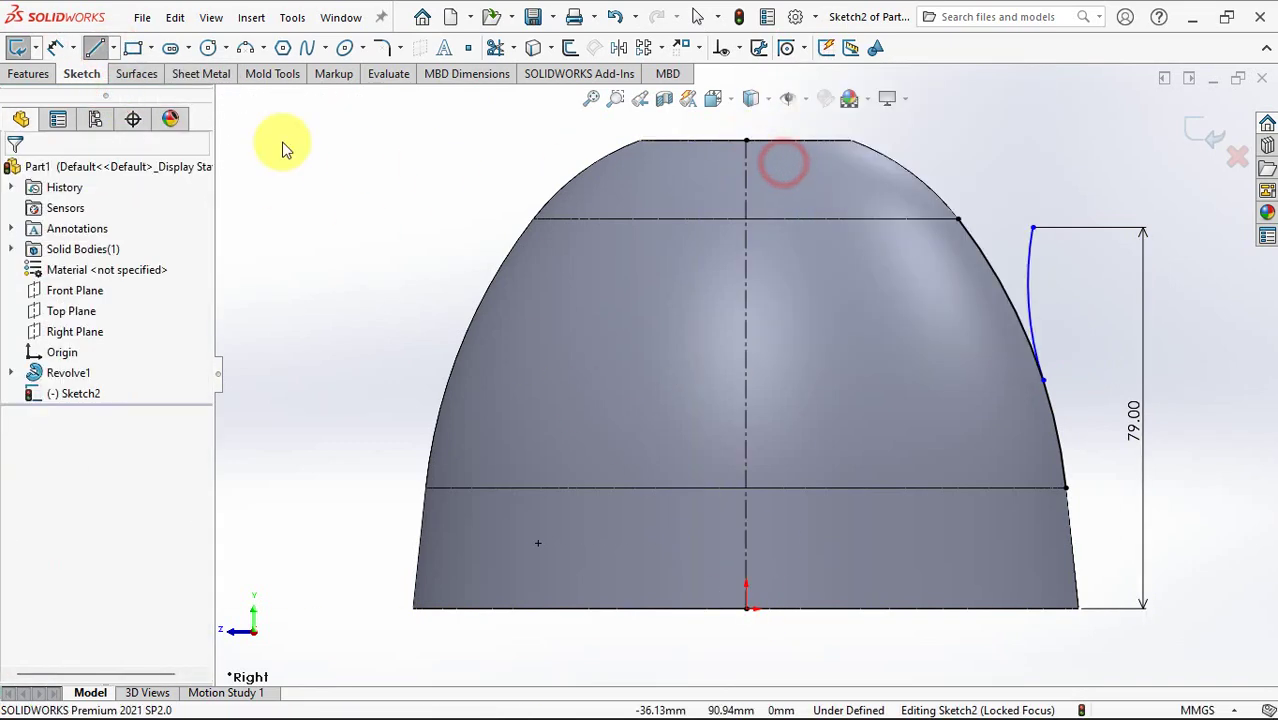
- Dimension the arc 108 mm across the centerline with an R90 radius, fully defining Sketch2
{"action": "left_click", "coordinate": [1033, 229]}
{"action": "left_click", "coordinate": [746, 312]}
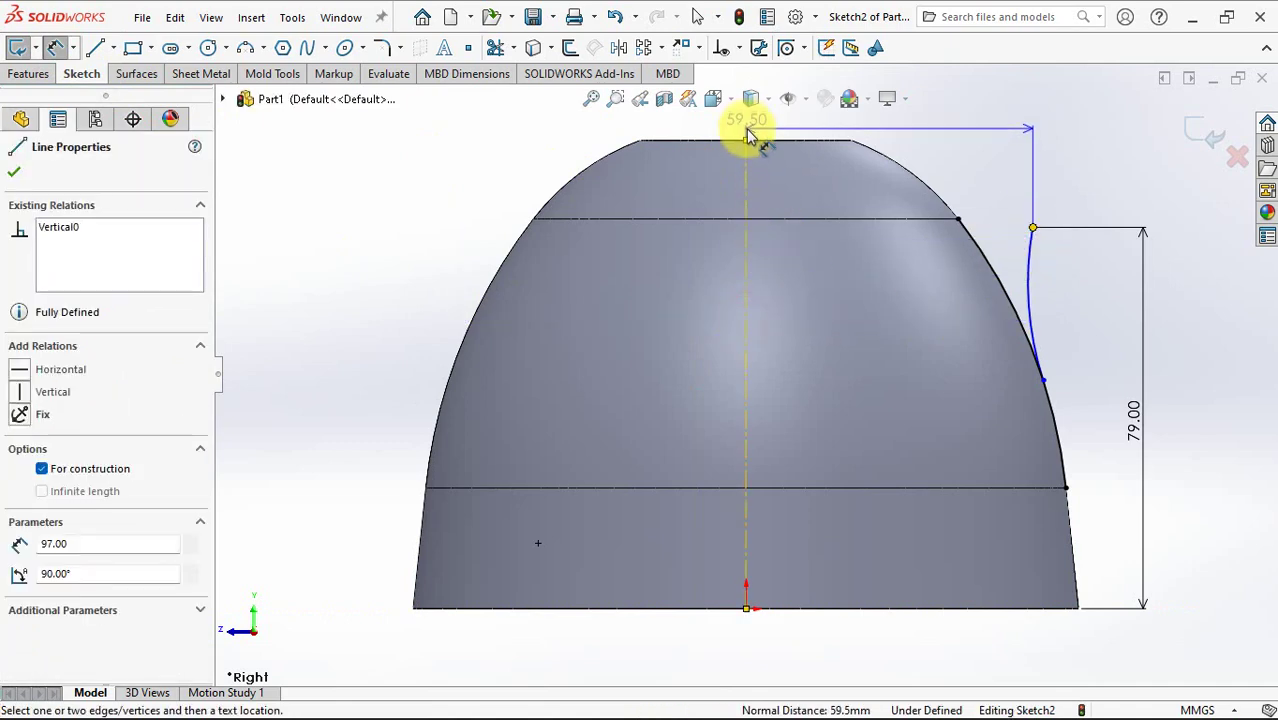
{"action": "left_click", "coordinate": [735, 165]}
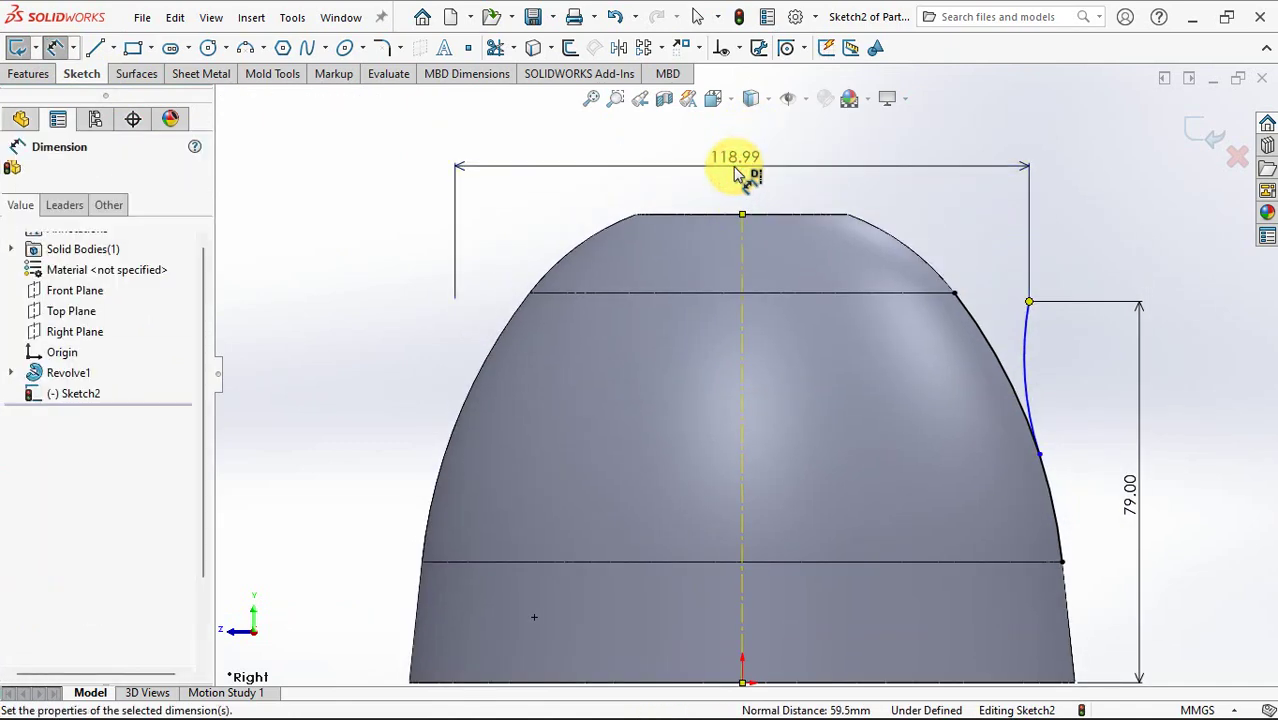
{"action": "type", "text": "108"}
{"action": "left_click", "coordinate": [656, 140]}
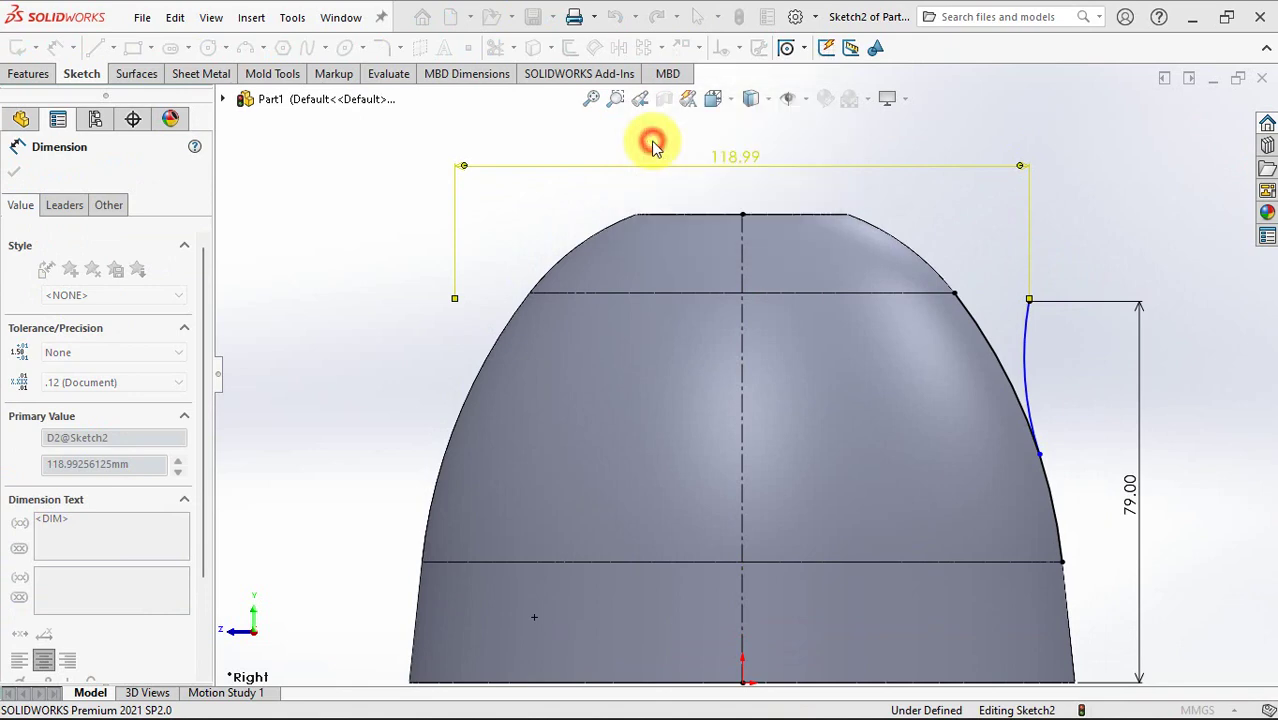
{"action": "left_click", "coordinate": [1013, 348]}
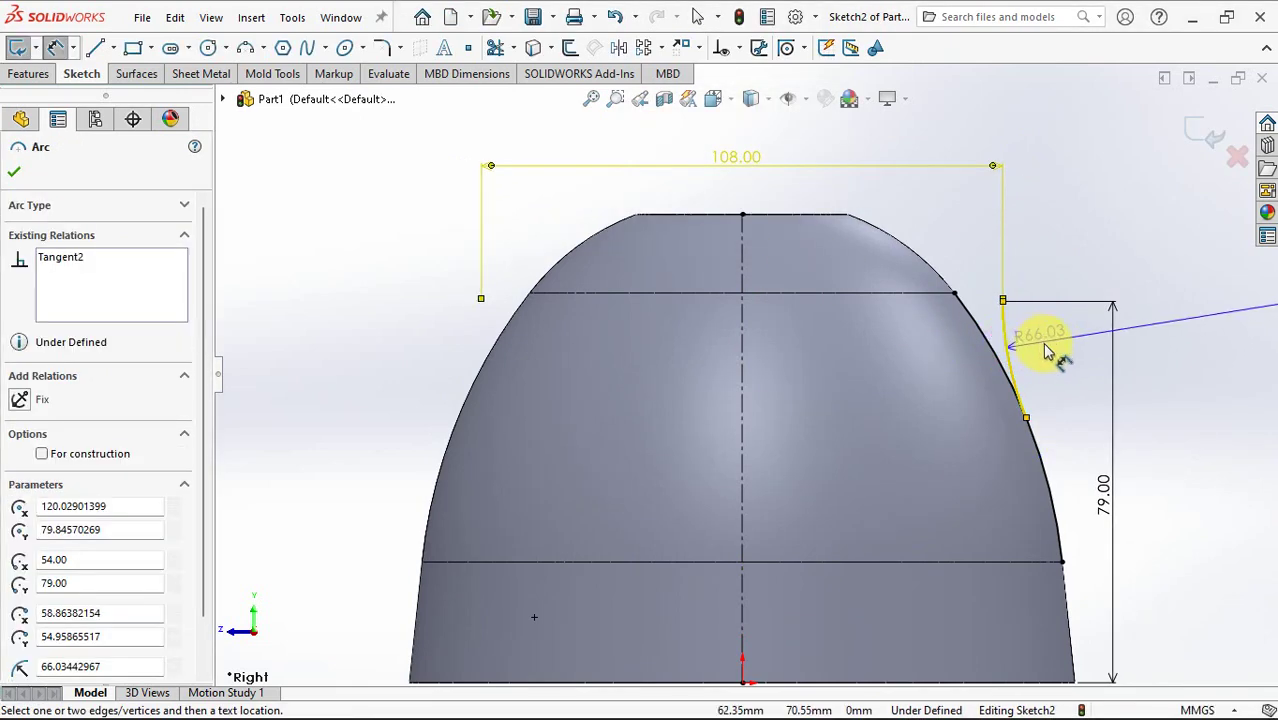
{"action": "left_click", "coordinate": [1045, 352]}
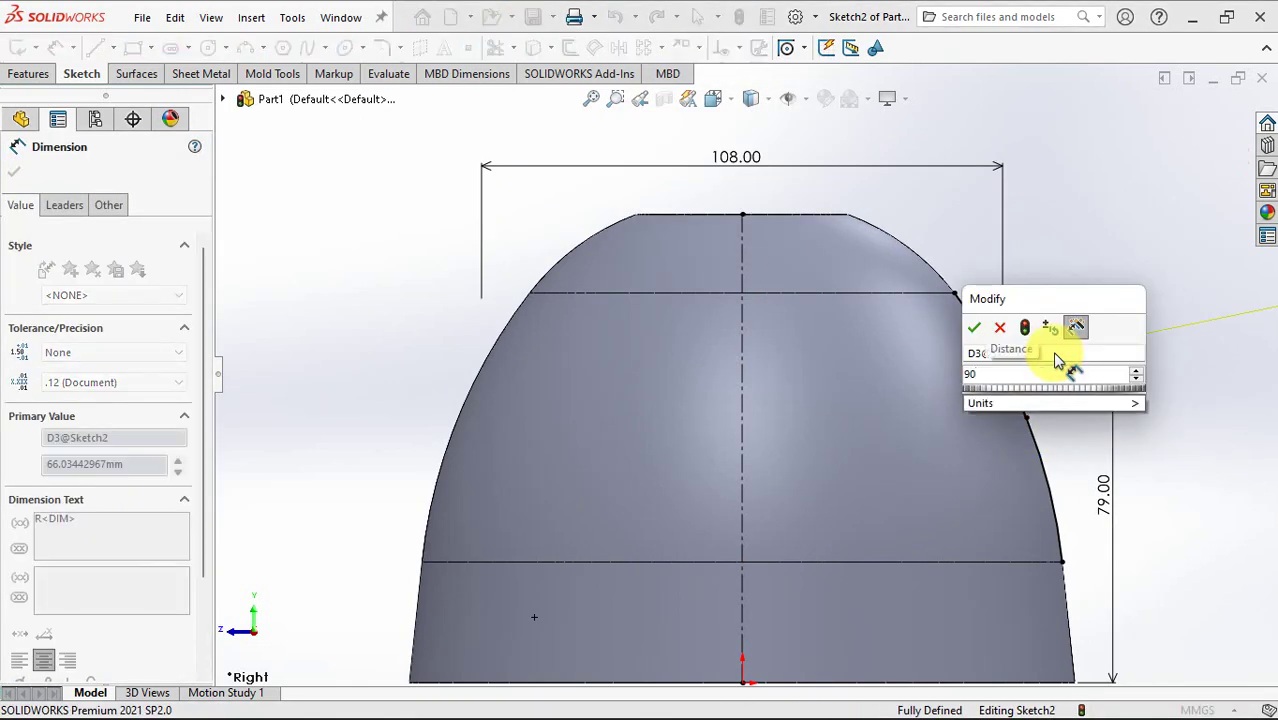
{"action": "left_click", "coordinate": [975, 328]}
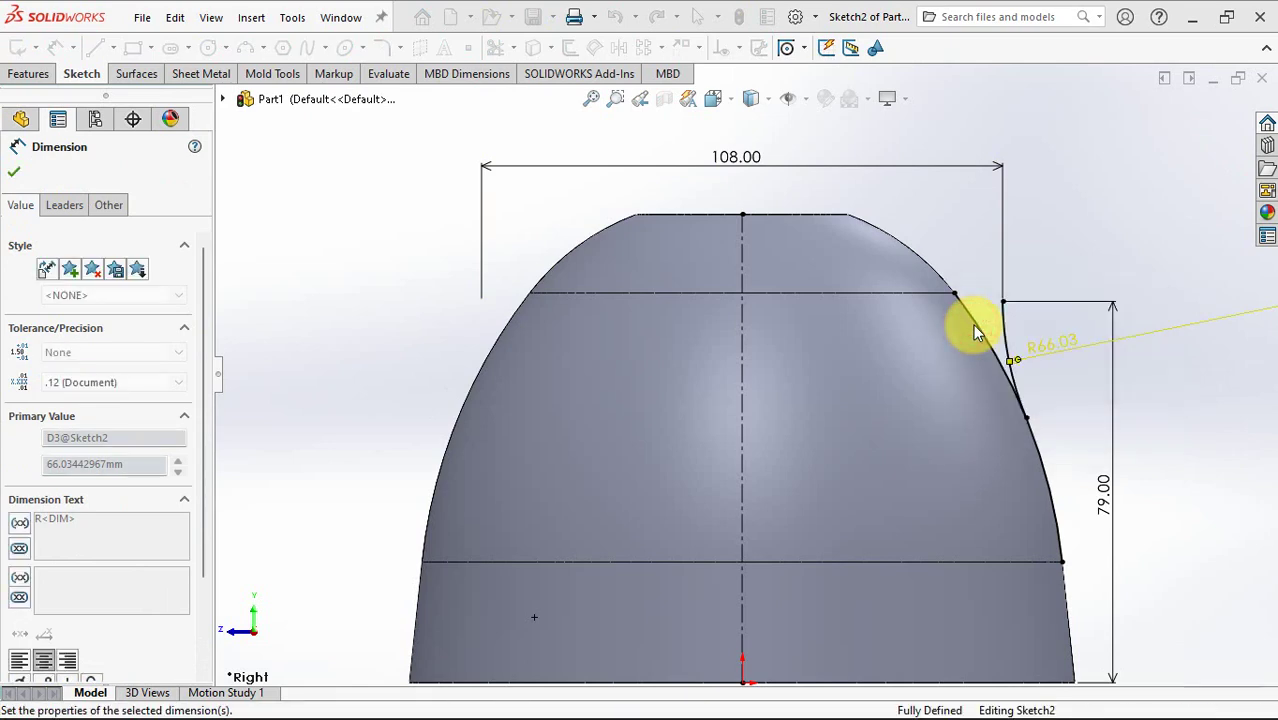
{"action": "left_click", "coordinate": [14, 172]}
{"action": "left_click", "coordinate": [495, 47]}
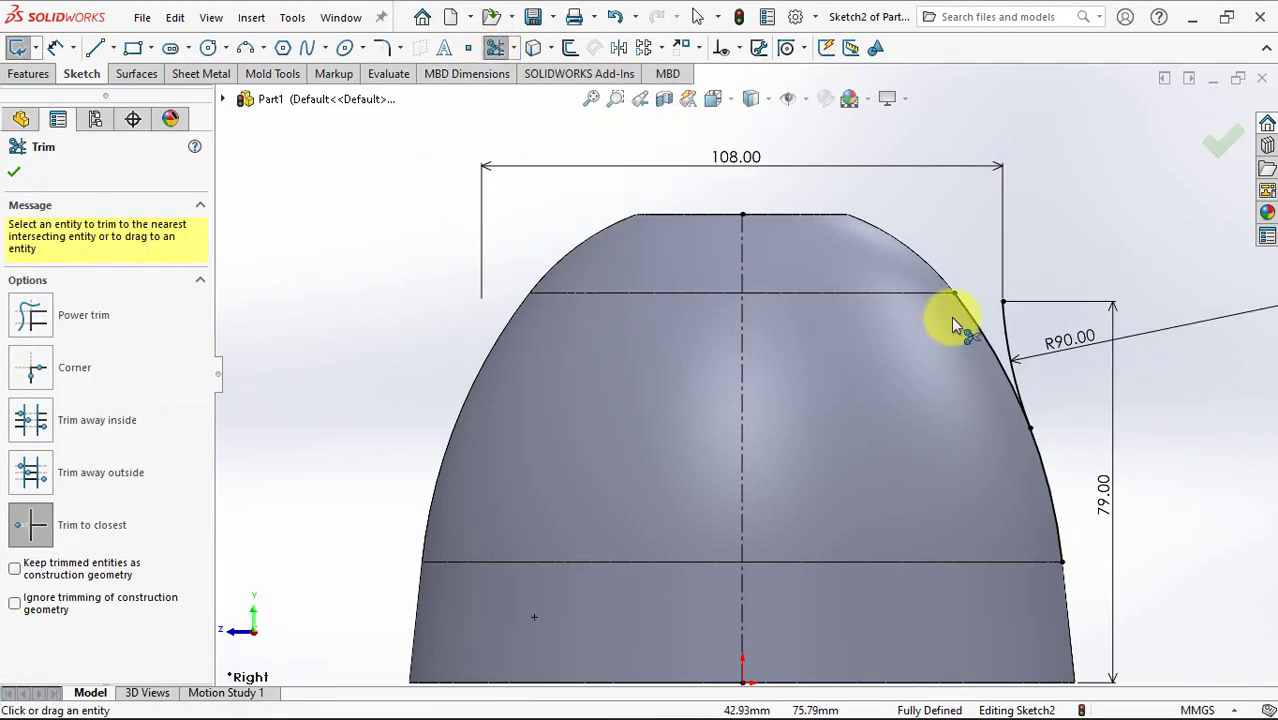
{"action": "left_click", "coordinate": [1218, 142]}
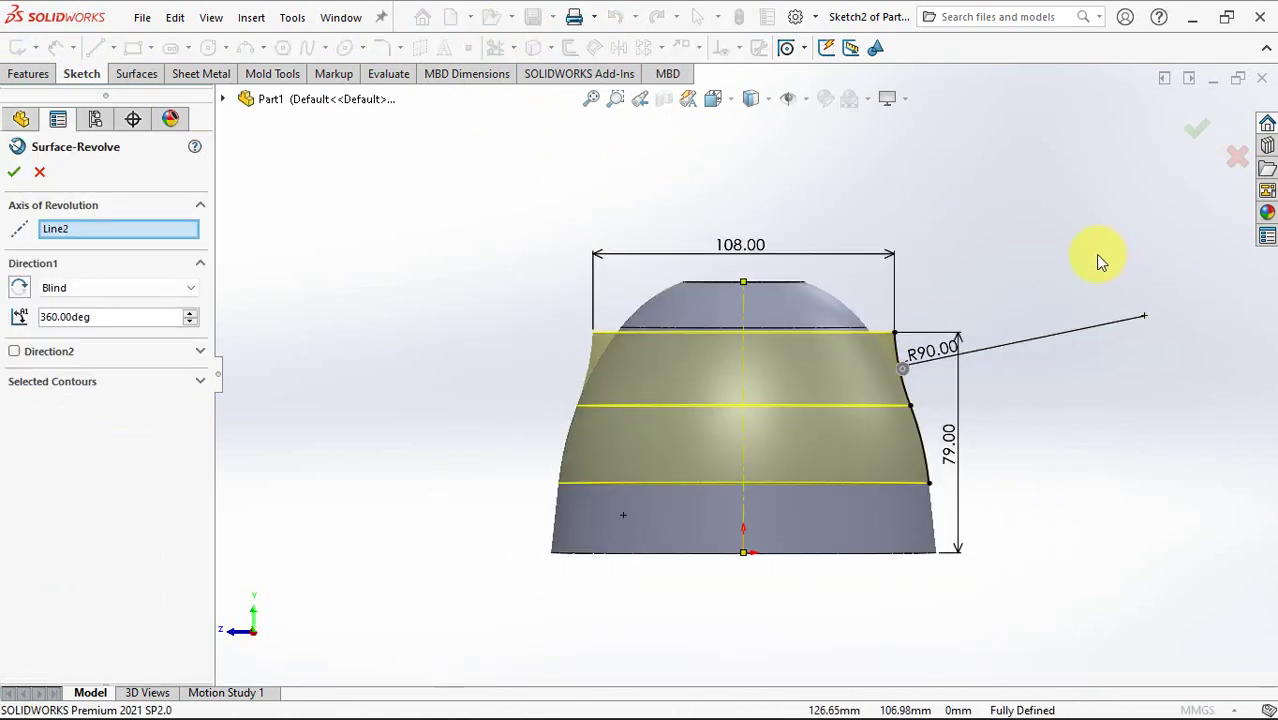
- Surface-revolve Sketch2 by 60° (360/6) with a Mid Plane end condition
{"action": "left_click", "coordinate": [90, 288]}
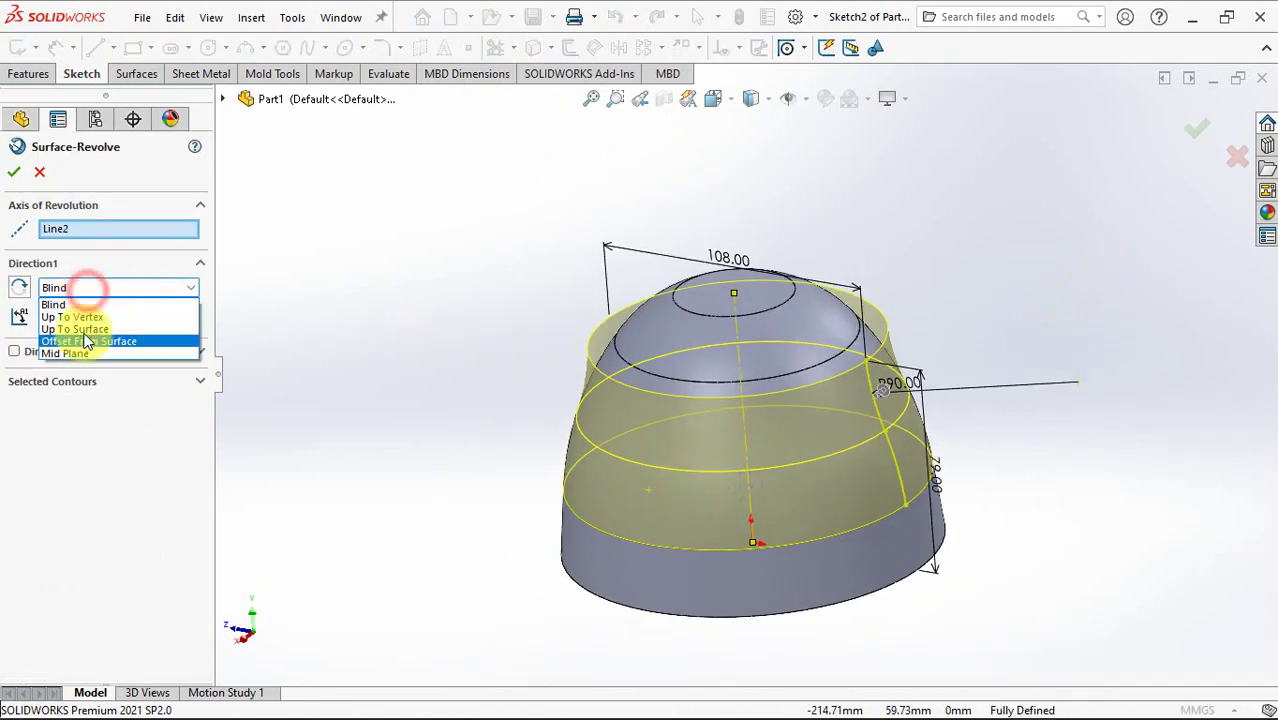
{"action": "left_click", "coordinate": [78, 340]}
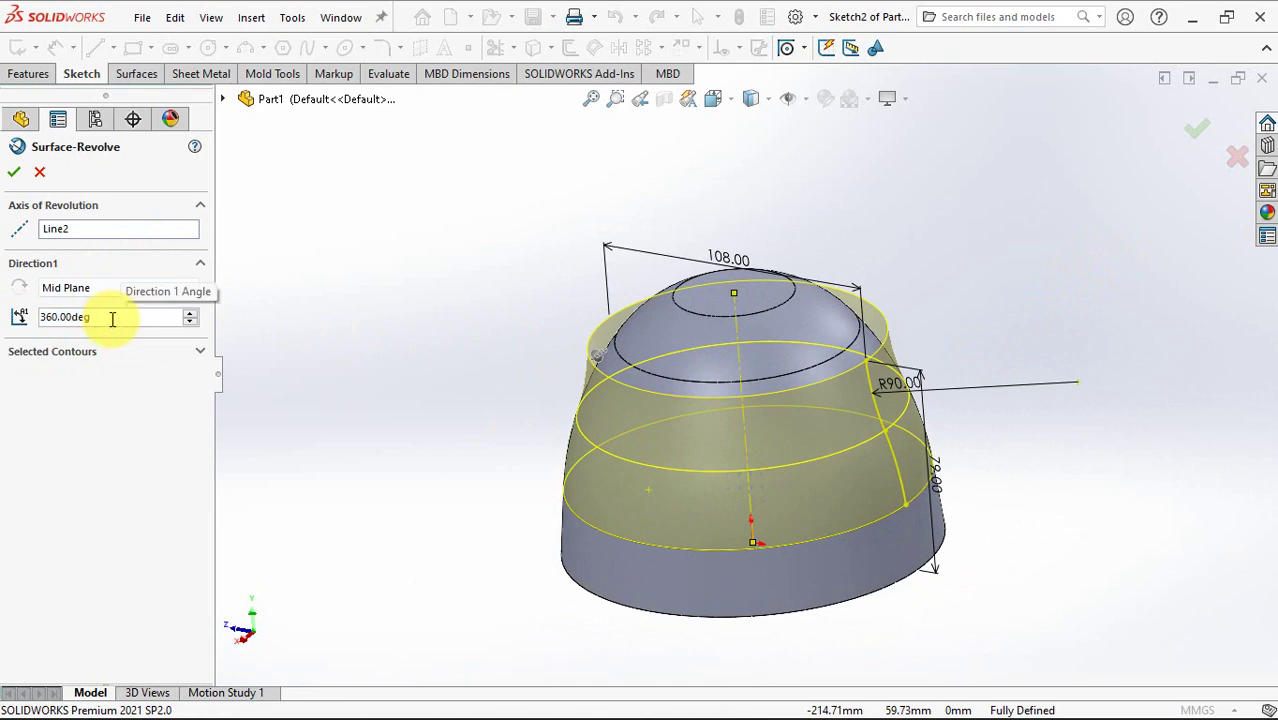
{"action": "key", "text": "Return"}
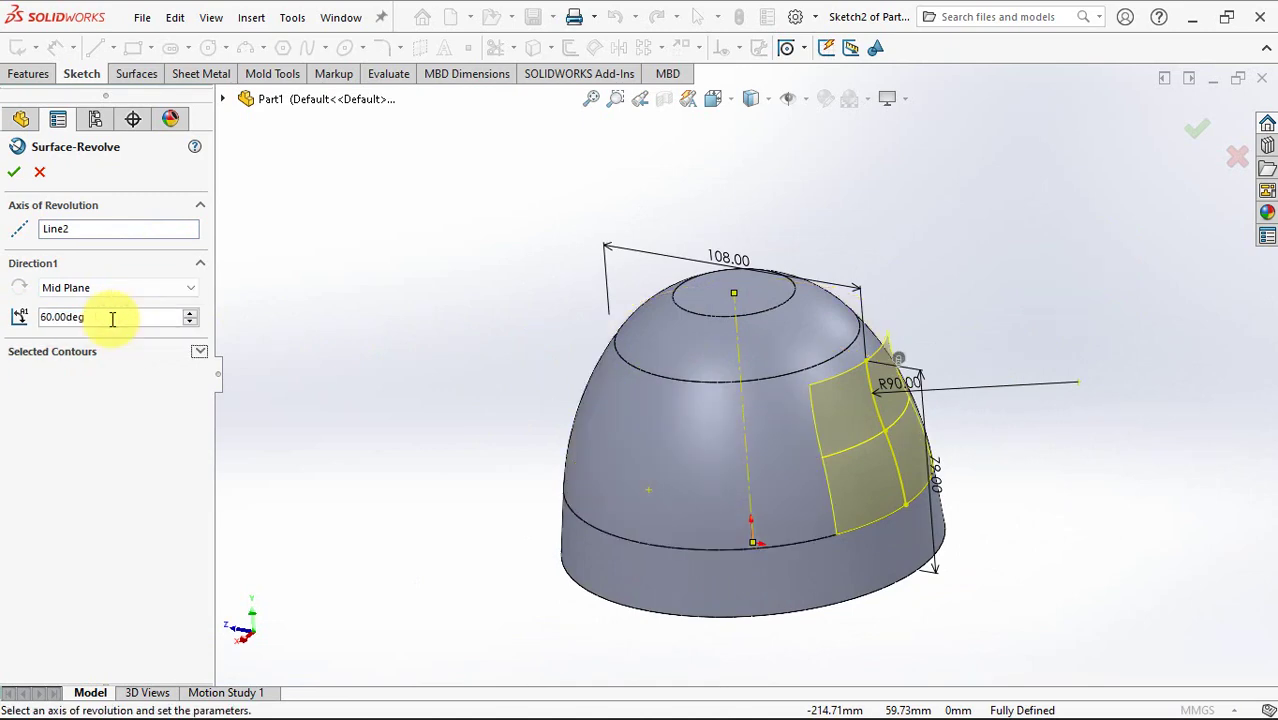
{"action": "left_click", "coordinate": [15, 174]}
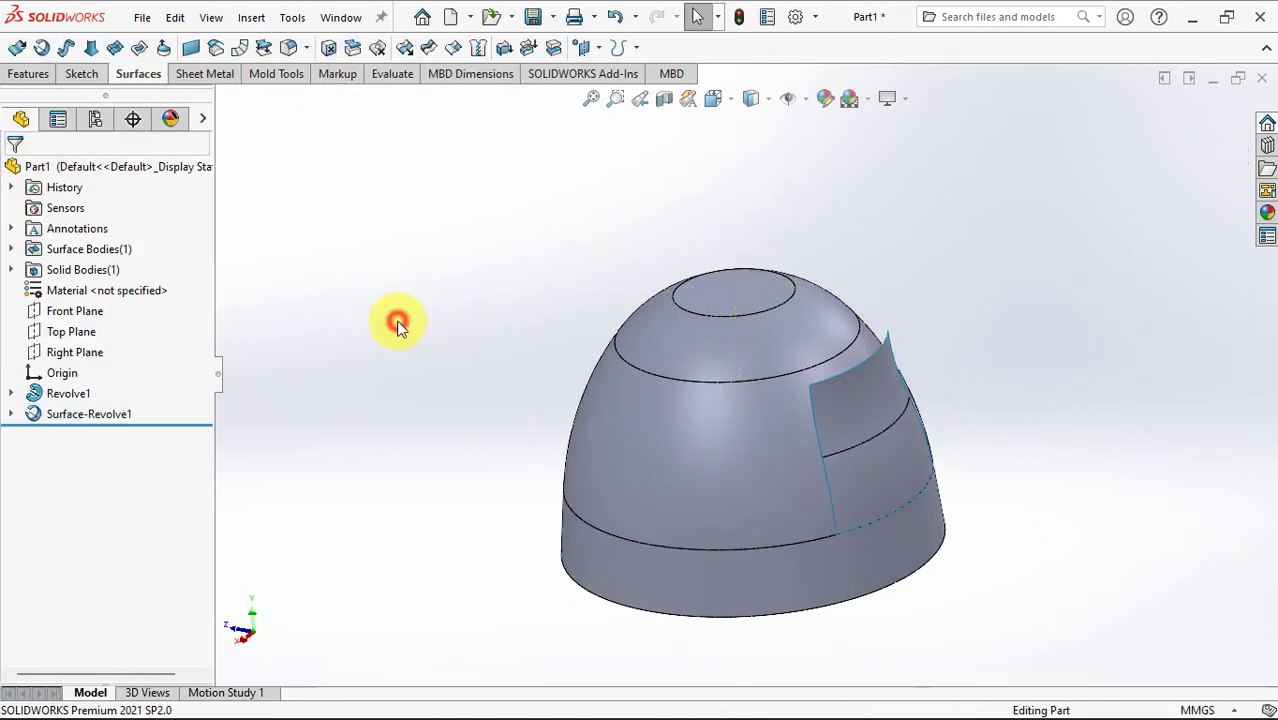
- On the Front Plane, draw a vertical centerline from the origin to the patch's top edge midpoint
{"action": "left_click", "coordinate": [90, 316]}
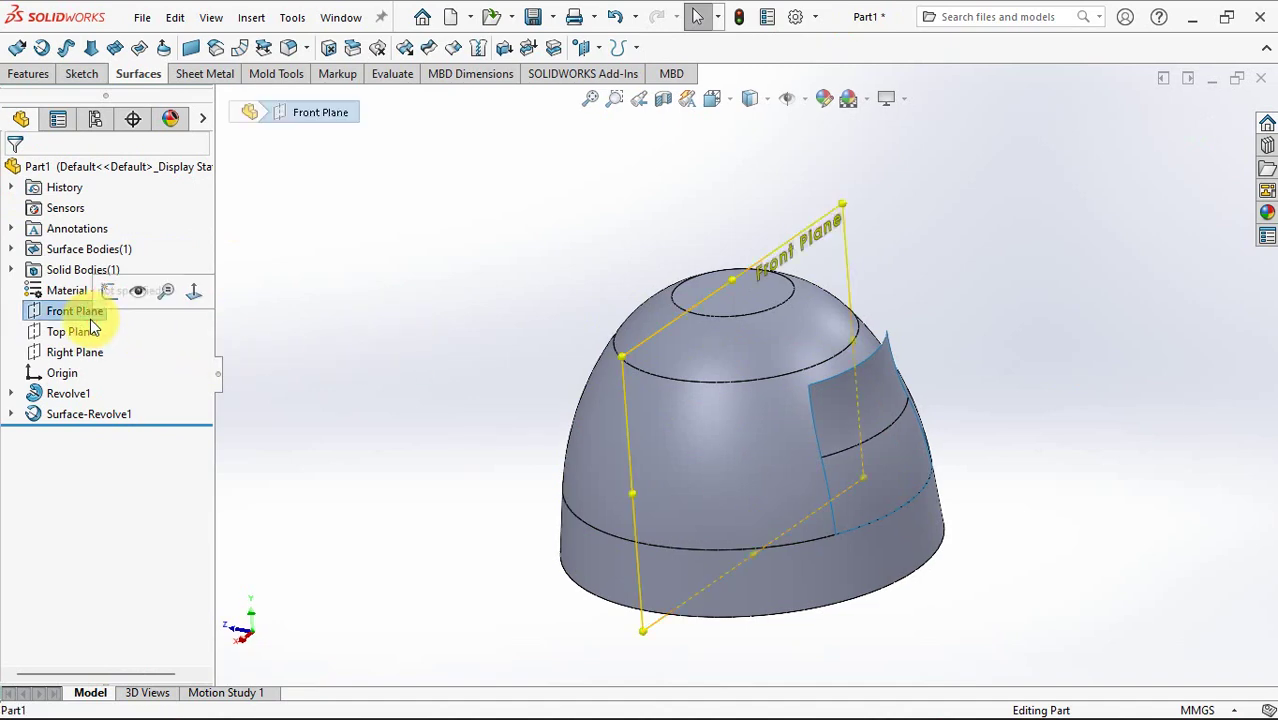
{"action": "left_click", "coordinate": [110, 291]}
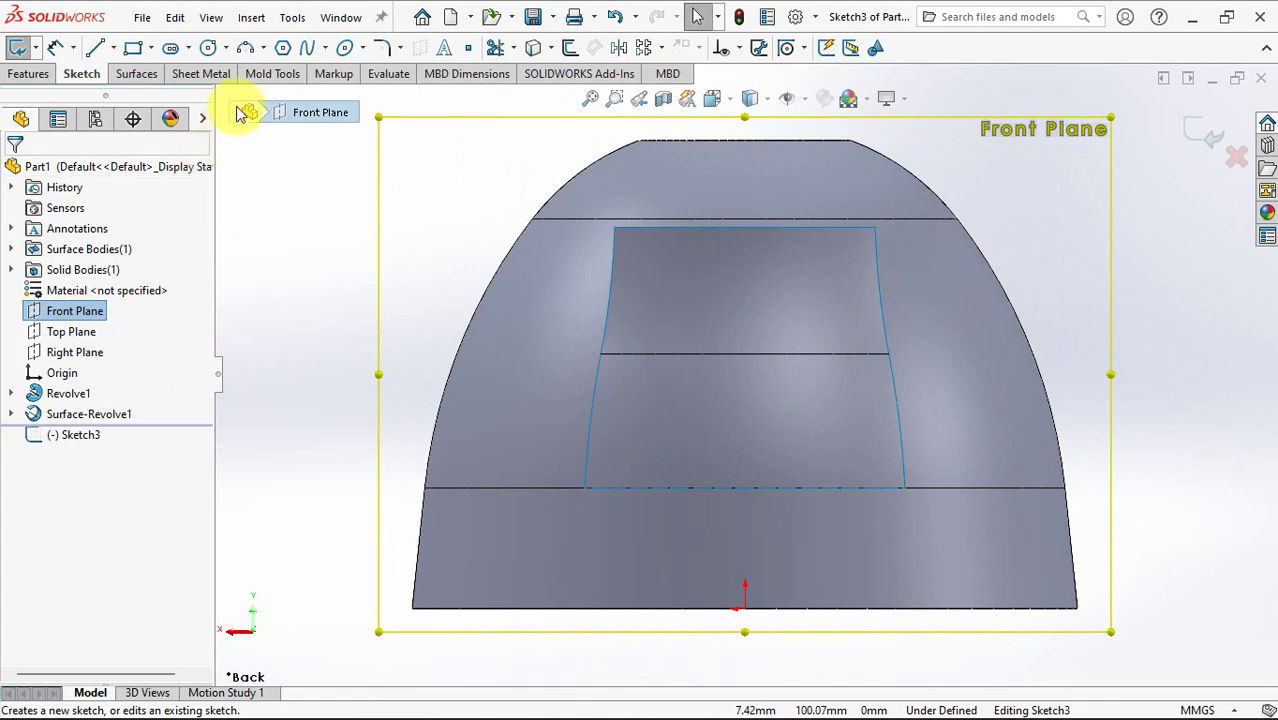
{"action": "left_click", "coordinate": [113, 48]}
{"action": "left_click", "coordinate": [157, 88]}
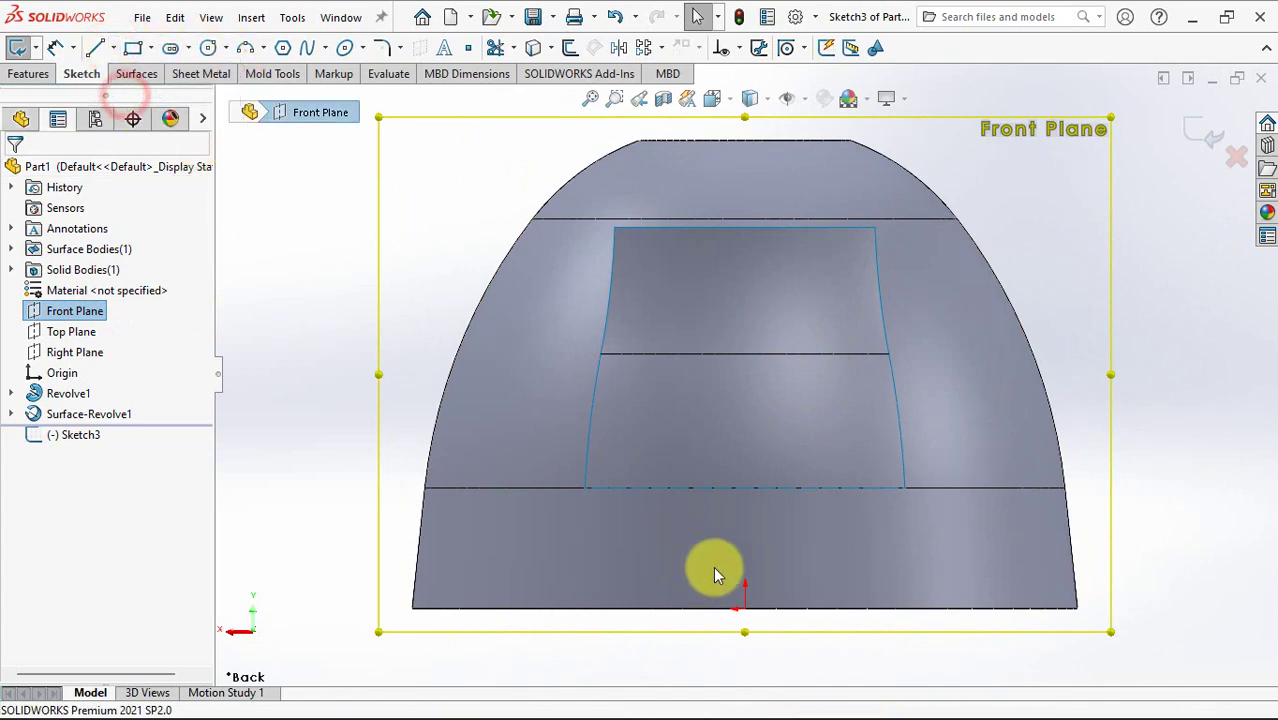
{"action": "left_click", "coordinate": [743, 607]}
{"action": "left_click", "coordinate": [741, 257]}
{"action": "left_click", "coordinate": [745, 228]}
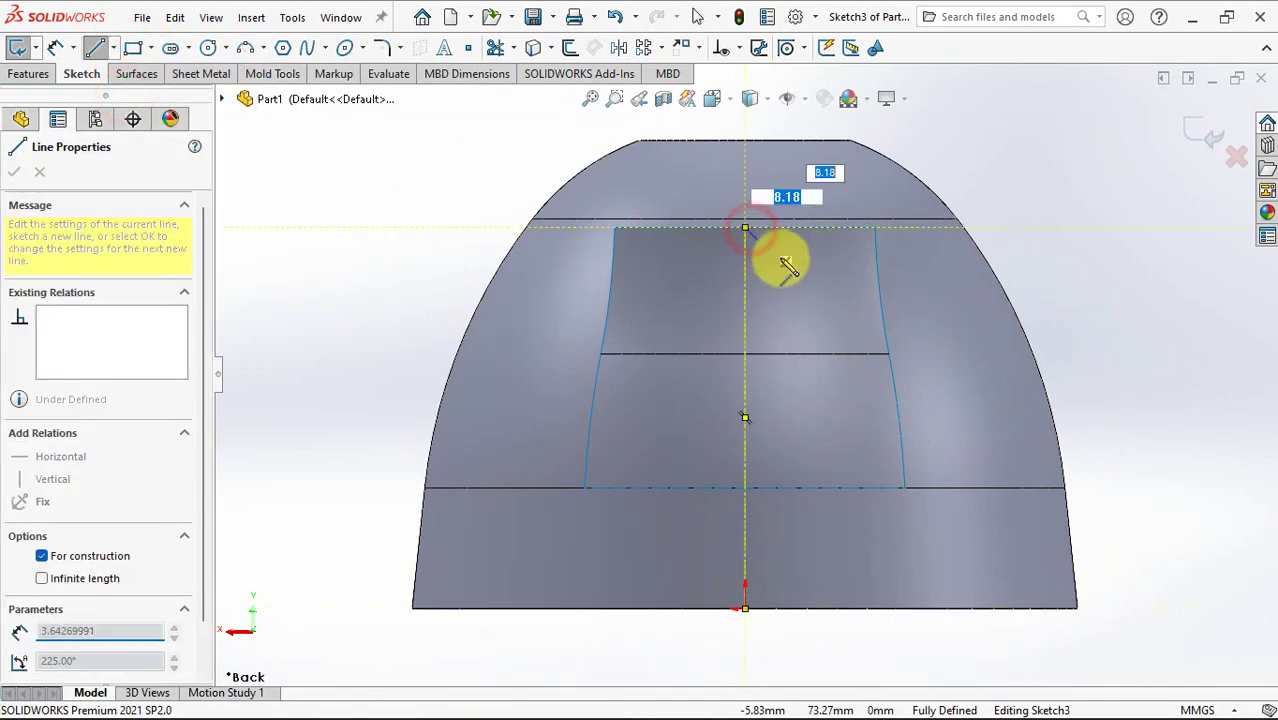
{"action": "key", "text": "Escape"}
- Draw a three-point arc from the middle edge's left end to the centerline top
{"action": "left_click", "coordinate": [250, 50]}
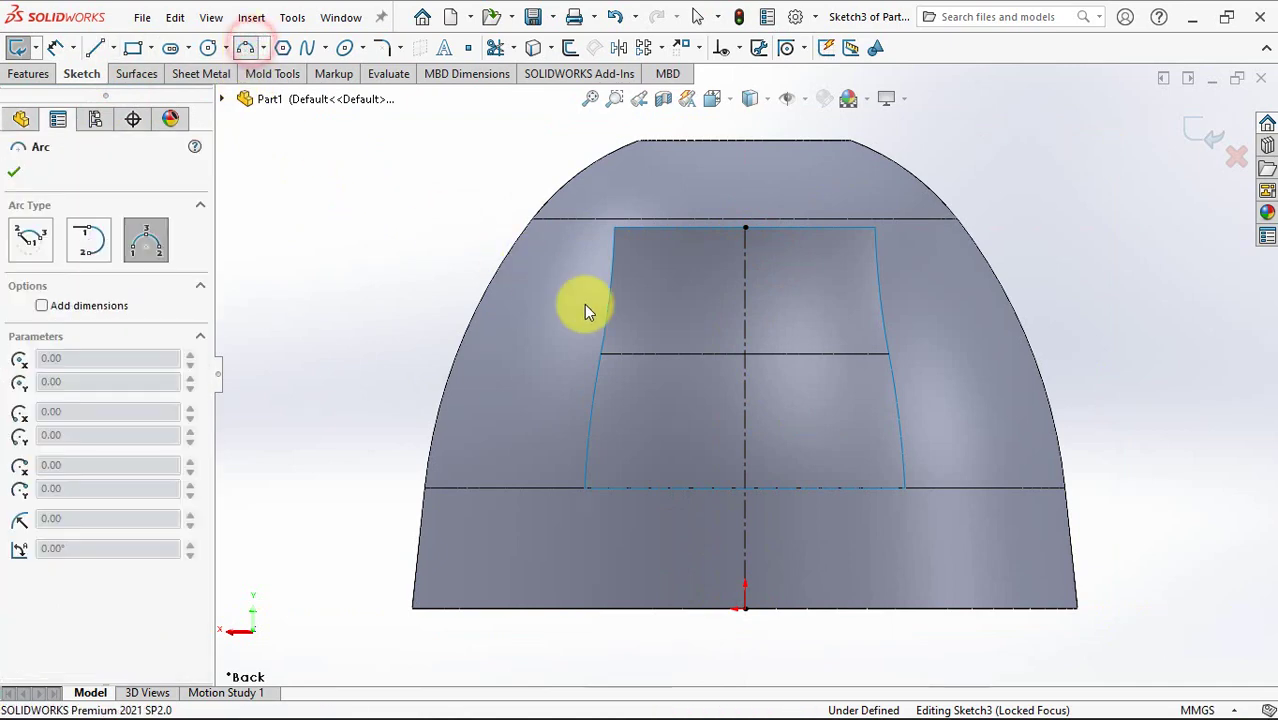
{"action": "left_click", "coordinate": [600, 355]}
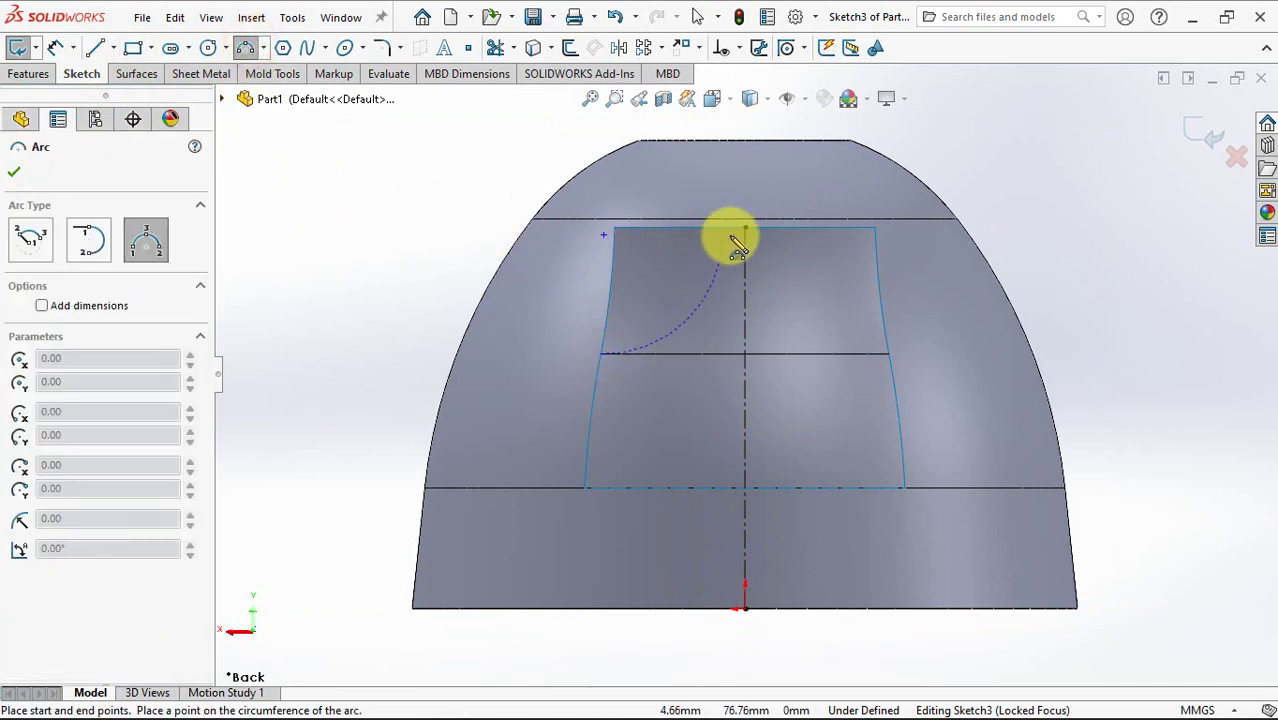
{"action": "left_click", "coordinate": [745, 229]}
{"action": "left_click", "coordinate": [695, 262]}
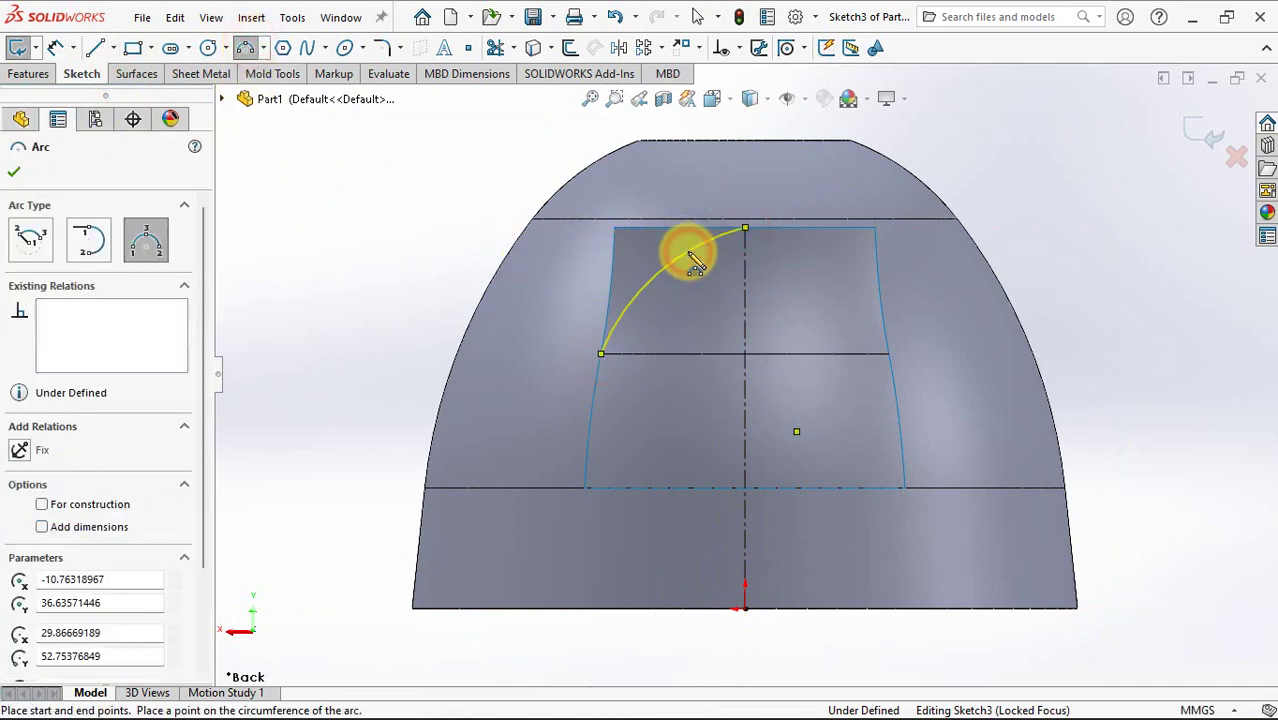
{"action": "right_click", "coordinate": [705, 263]}
{"action": "left_click", "coordinate": [725, 265]}
- Mirror the arc about the centerline, dimension it R35, and exit the arch sketch
{"action": "left_click", "coordinate": [618, 47]}
{"action": "left_click", "coordinate": [706, 247]}
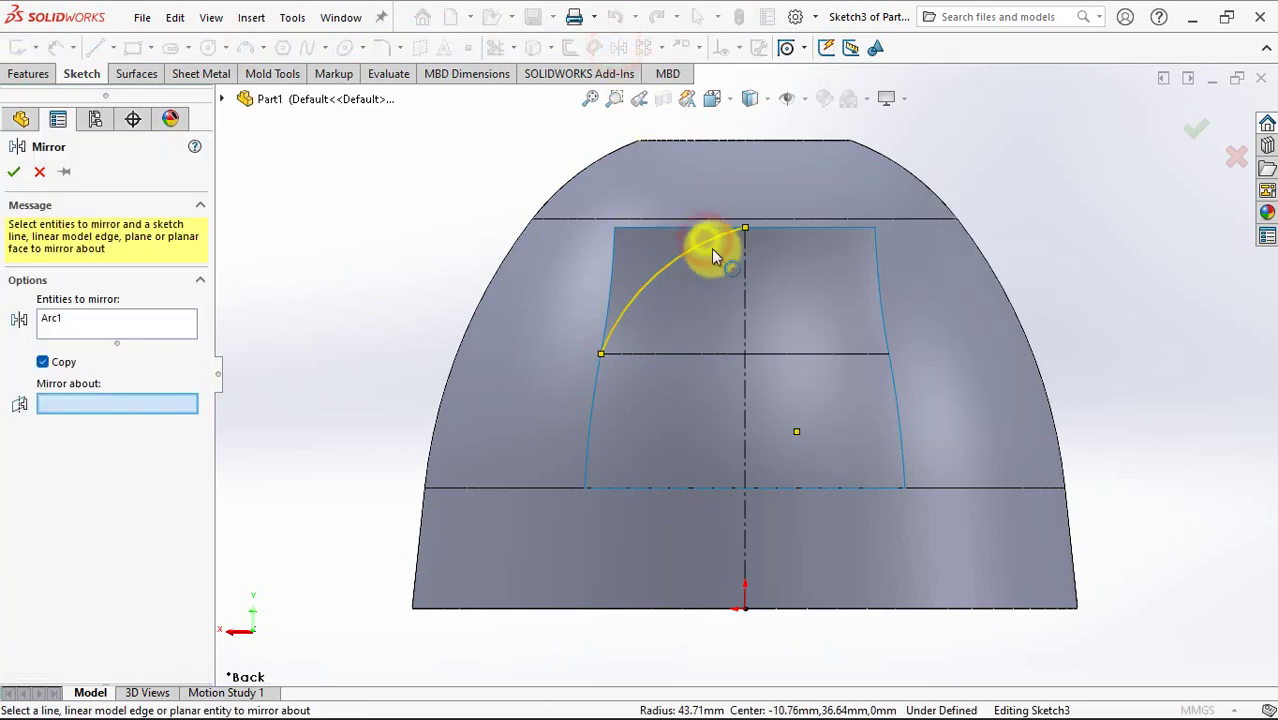
{"action": "left_click", "coordinate": [742, 271]}
{"action": "right_click", "coordinate": [742, 271]}
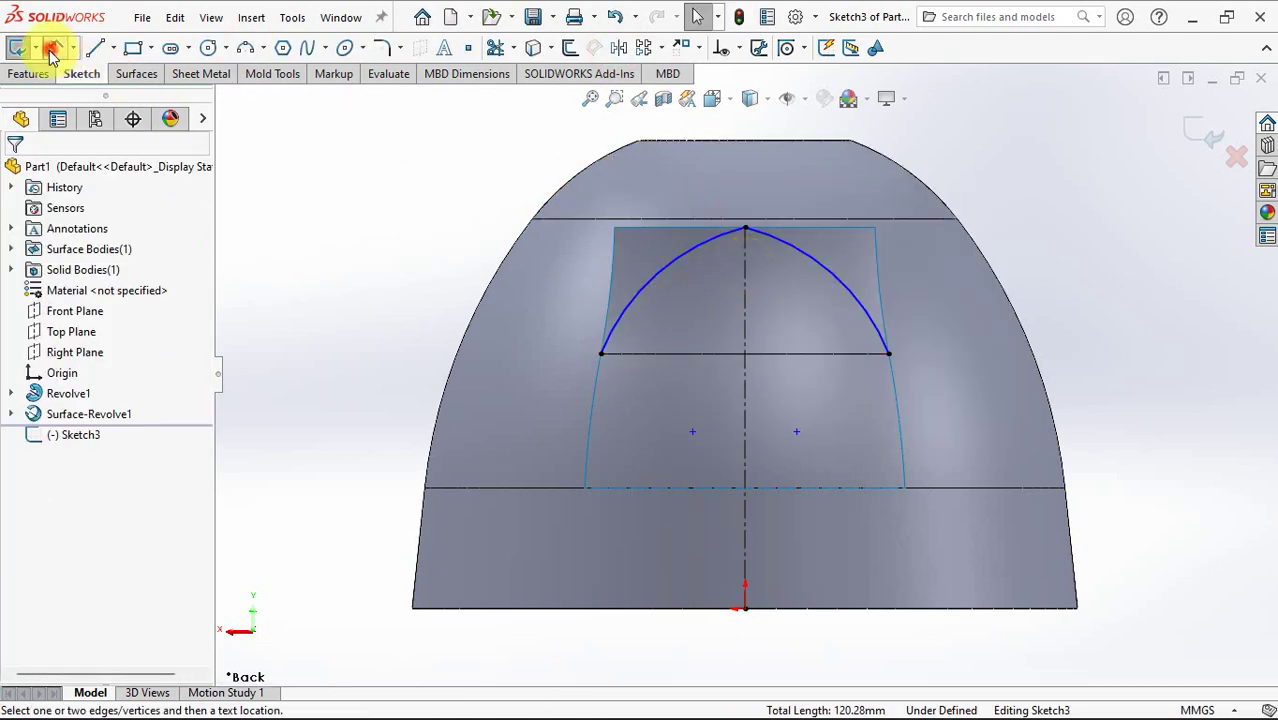
{"action": "left_click", "coordinate": [845, 290]}
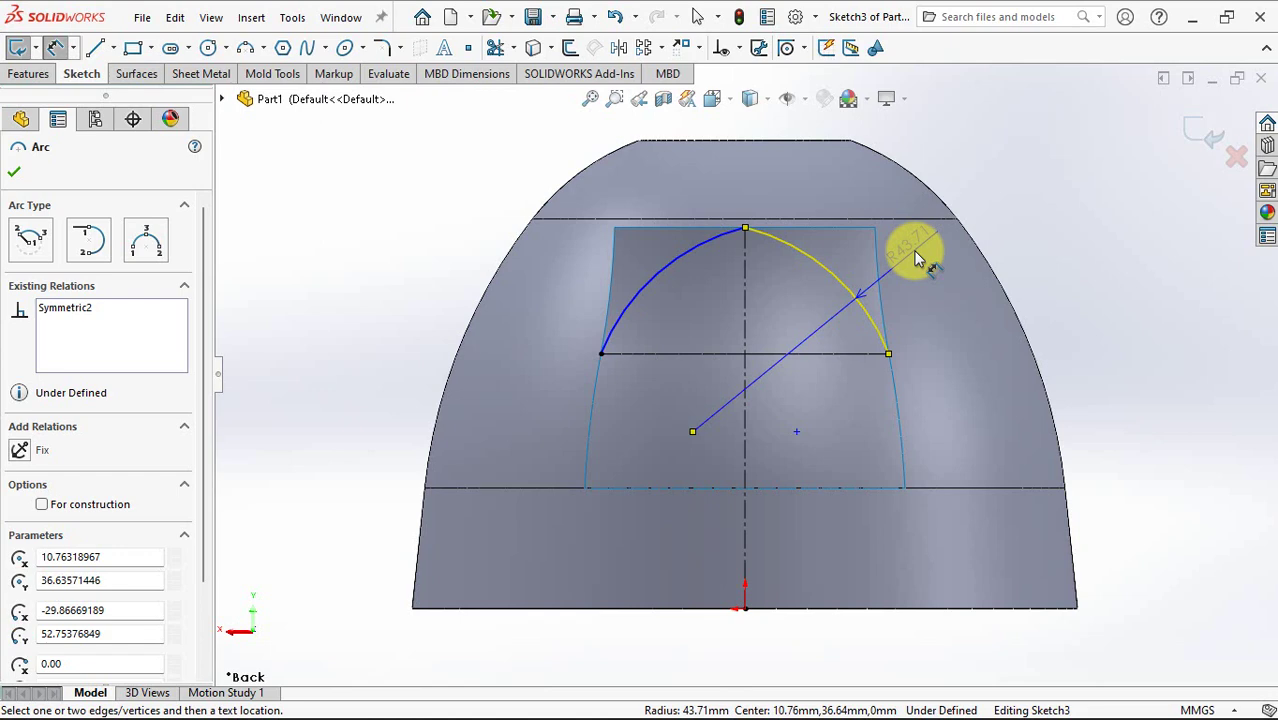
{"action": "left_click", "coordinate": [918, 258]}
{"action": "type", "text": "35"}
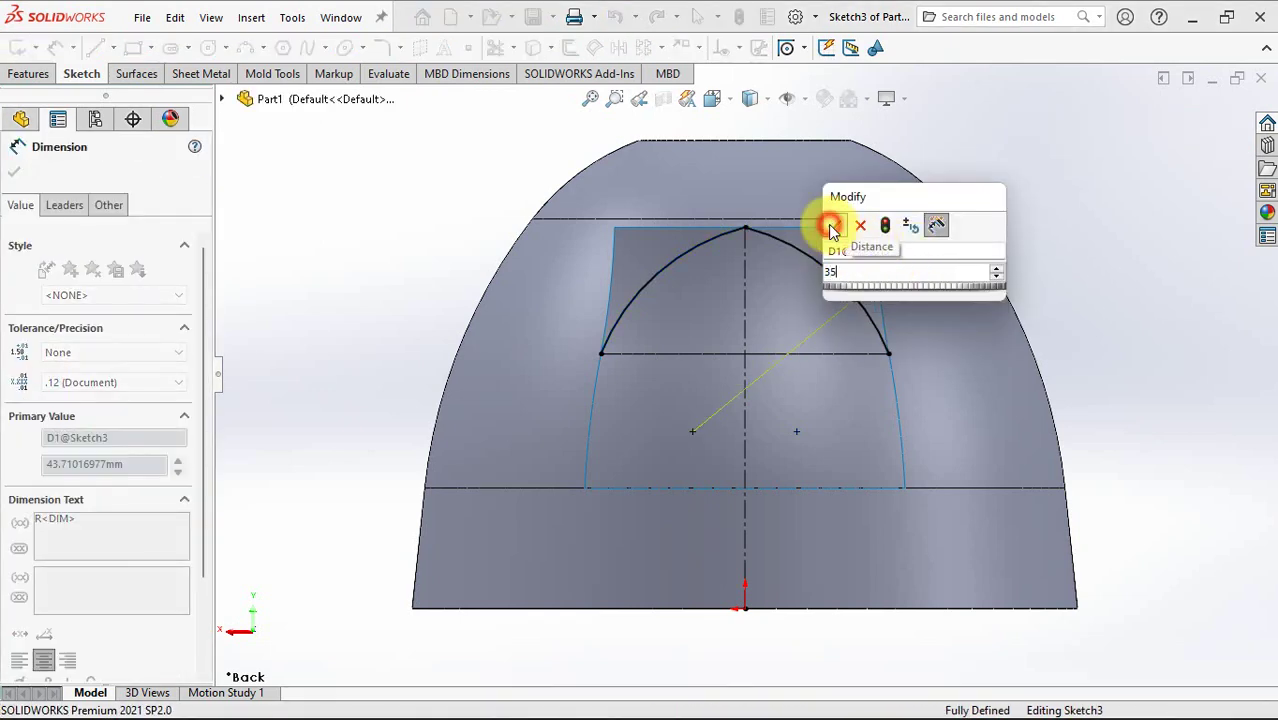
{"action": "left_click", "coordinate": [832, 228]}
{"action": "left_click", "coordinate": [1034, 172]}
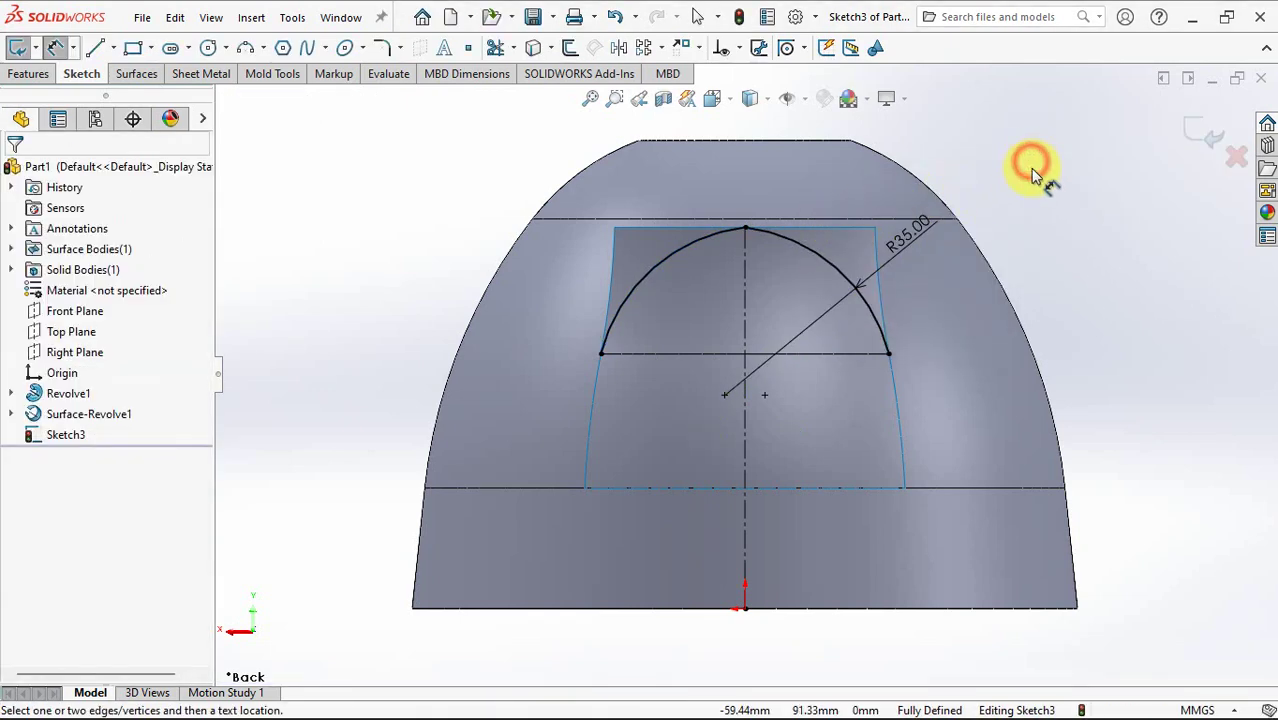
{"action": "left_click", "coordinate": [1207, 133]}
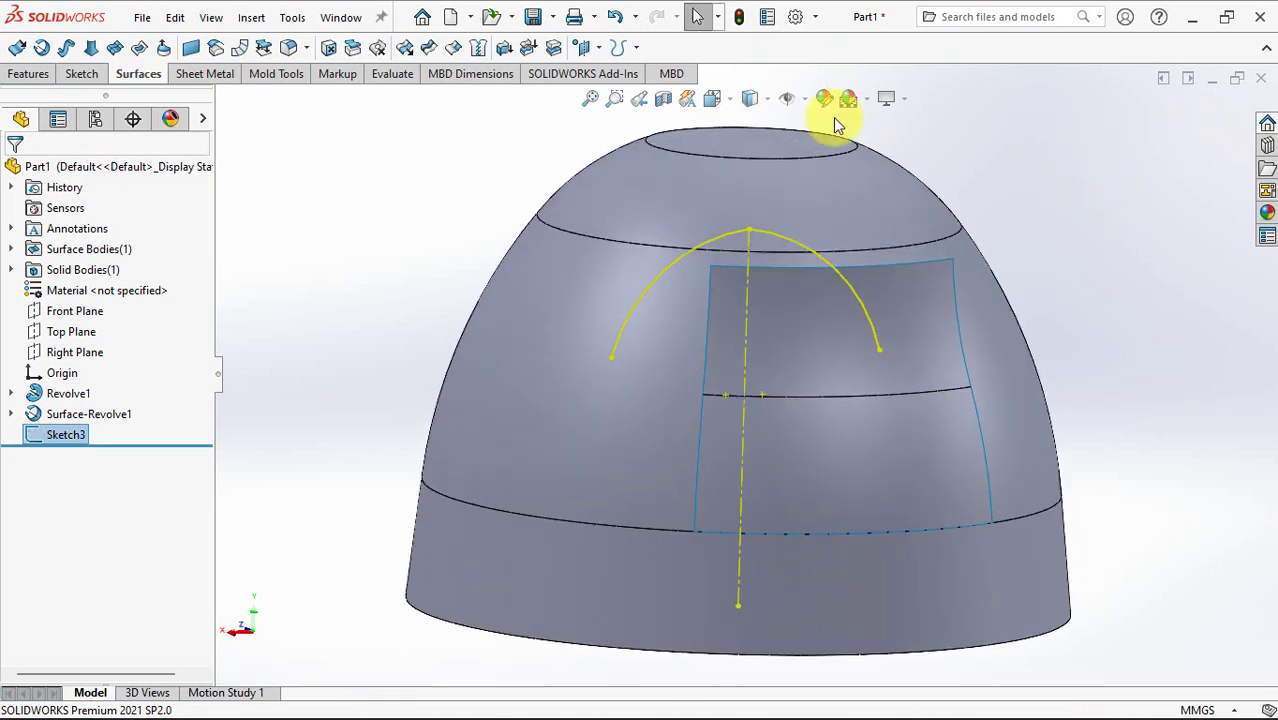
- Trim the surface patch with Sketch3, keeping the region inside the arch
{"action": "left_click", "coordinate": [428, 47]}
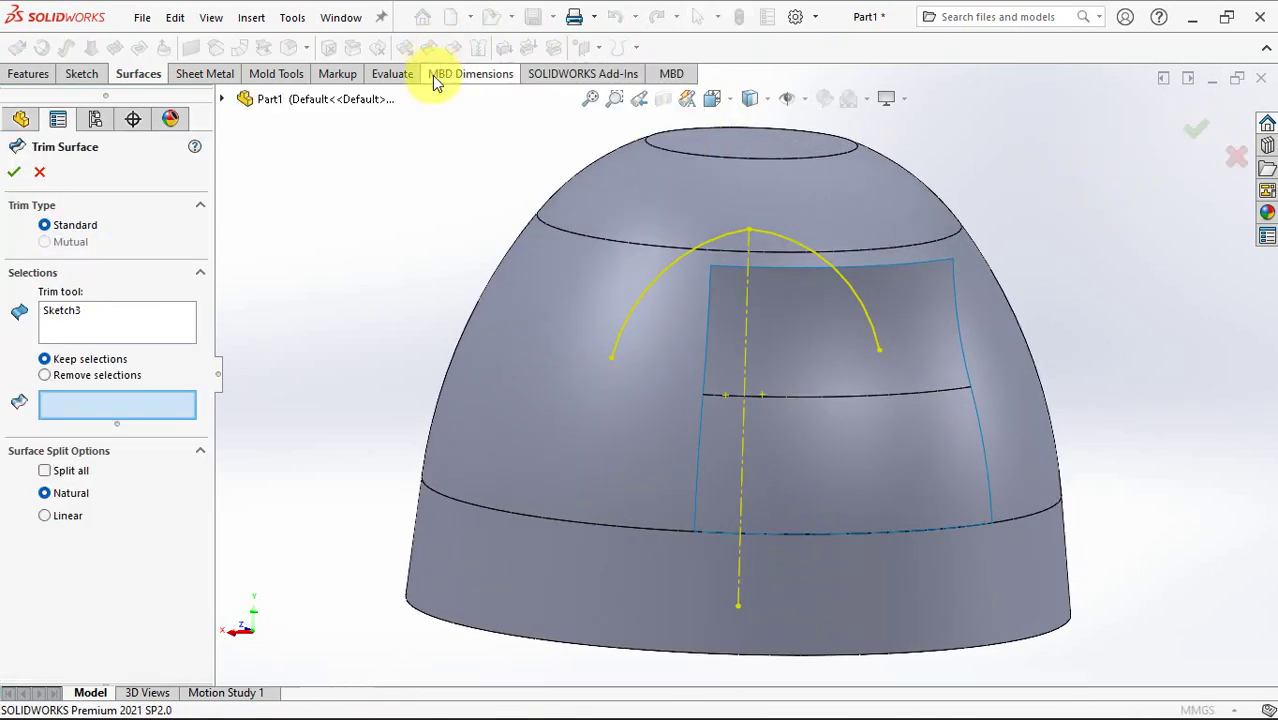
{"action": "left_click", "coordinate": [922, 338]}
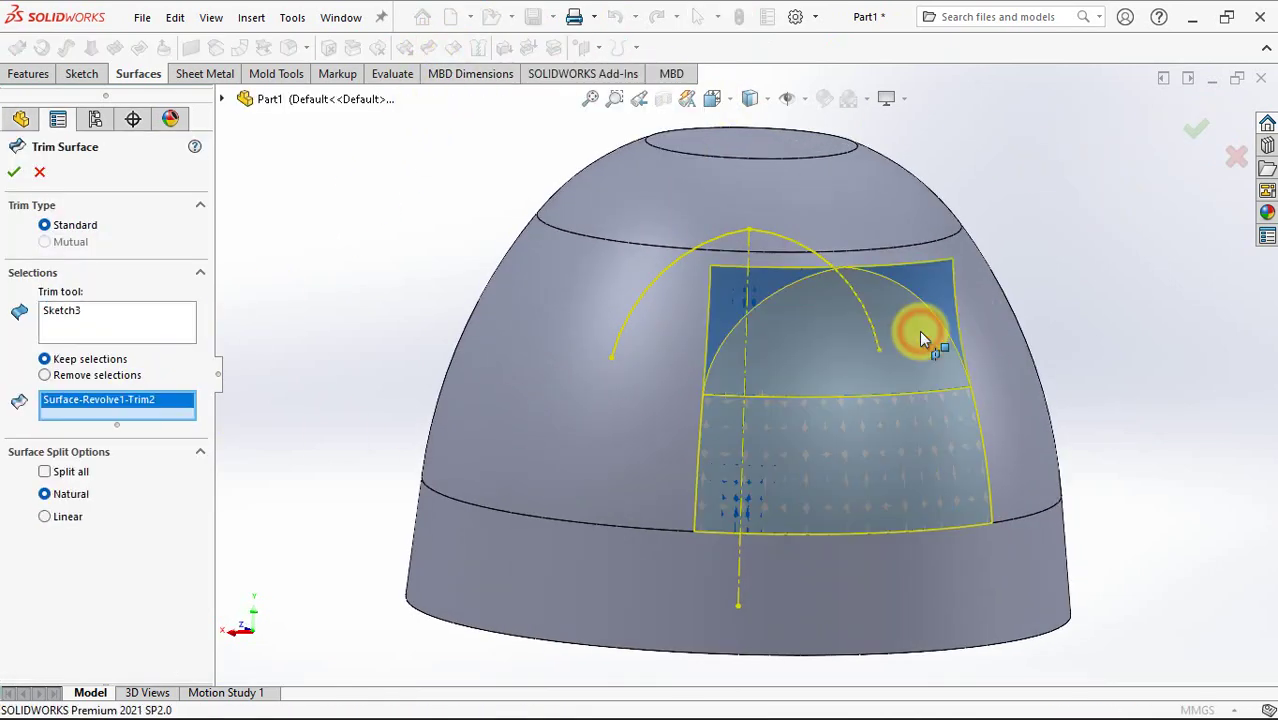
{"action": "right_click", "coordinate": [1112, 266]}
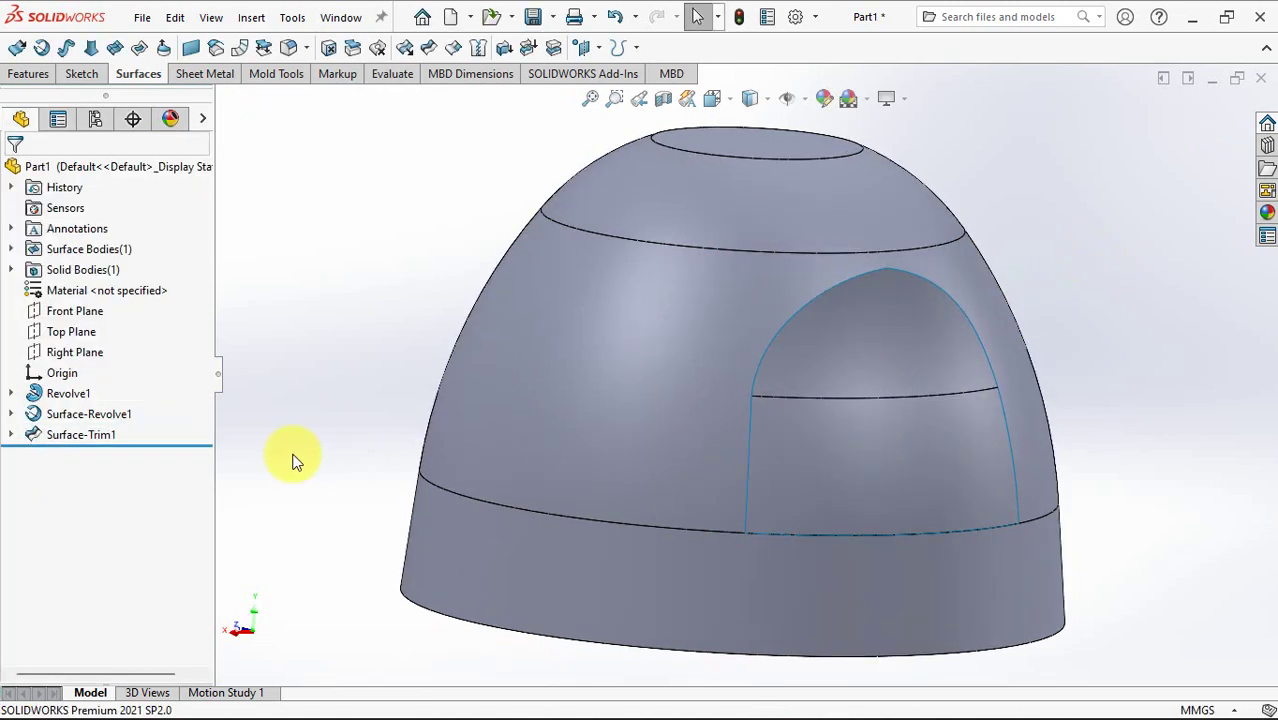
- Thicken Surface-Trim1 10 mm on both sides, merged into the dome as Thicken1
{"action": "left_click", "coordinate": [78, 438]}
{"action": "left_click", "coordinate": [503, 47]}
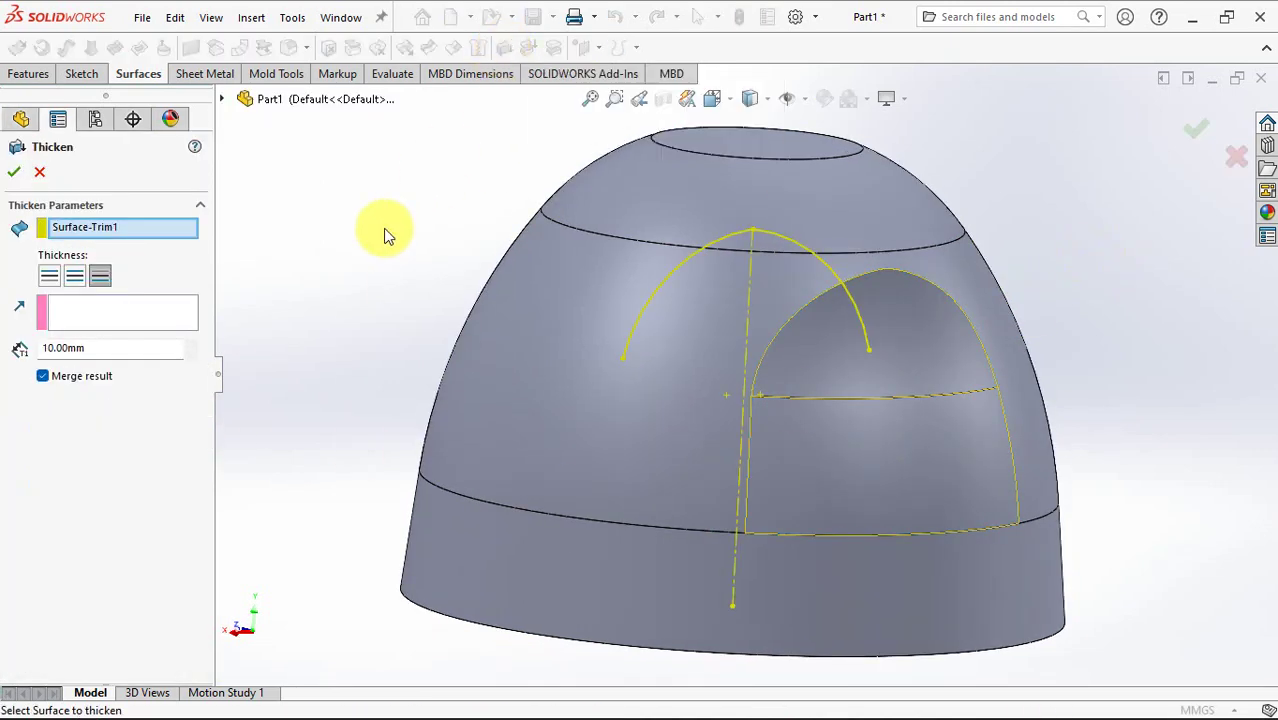
{"action": "left_click", "coordinate": [50, 277]}
{"action": "left_click", "coordinate": [102, 278]}
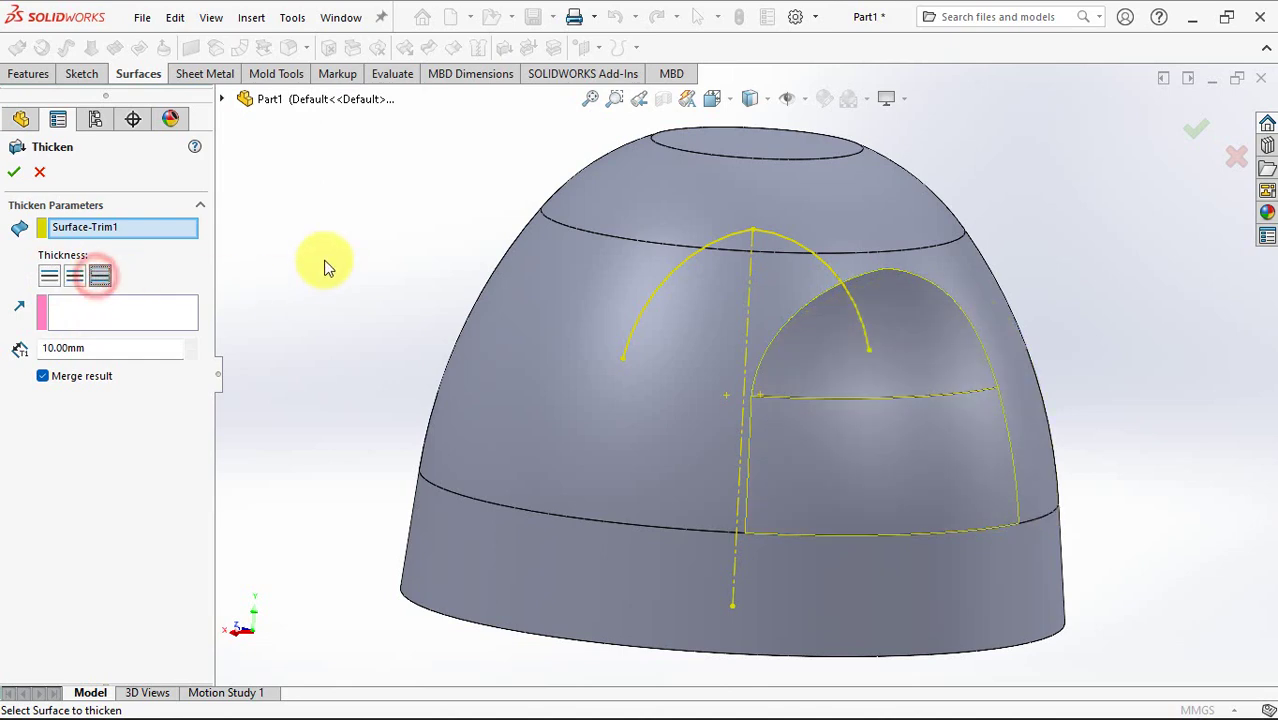
{"action": "left_click", "coordinate": [22, 175]}
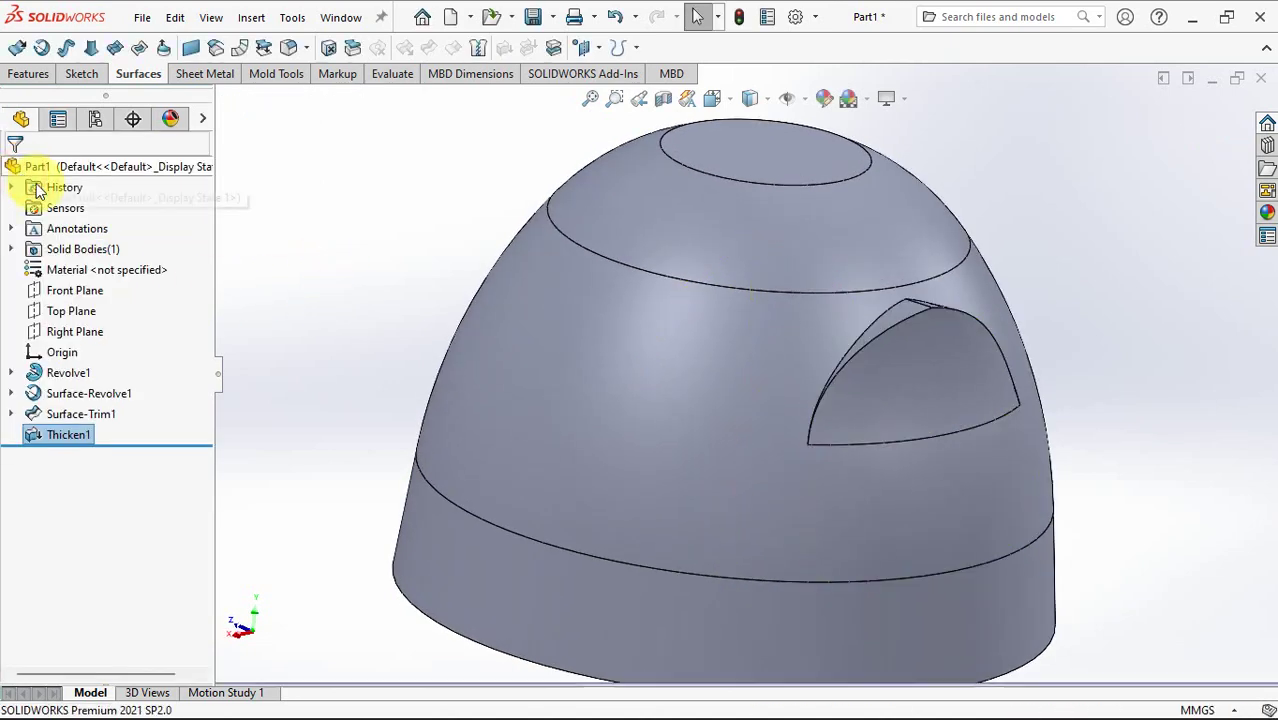
{"action": "left_click", "coordinate": [84, 297]}
- Start a Front Plane sketch with a vertical centerline along the dome's axis
{"action": "left_click", "coordinate": [98, 267]}
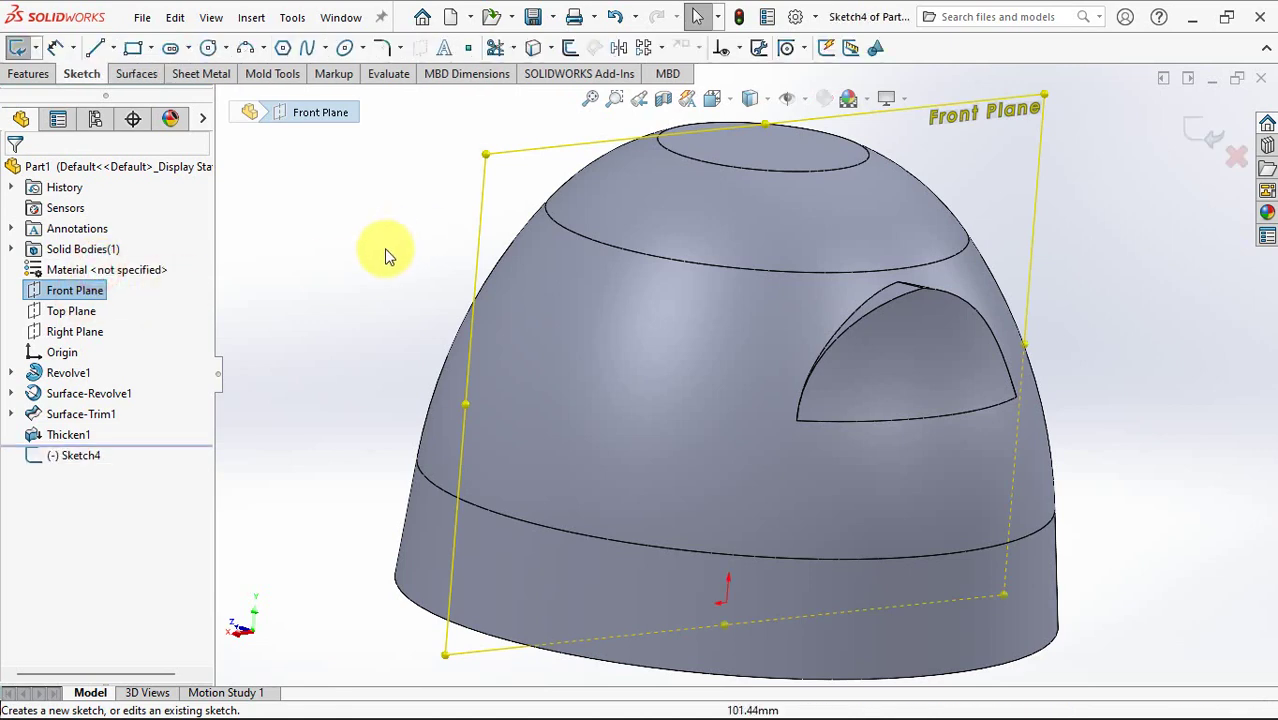
{"action": "key", "text": "ctrl+8"}
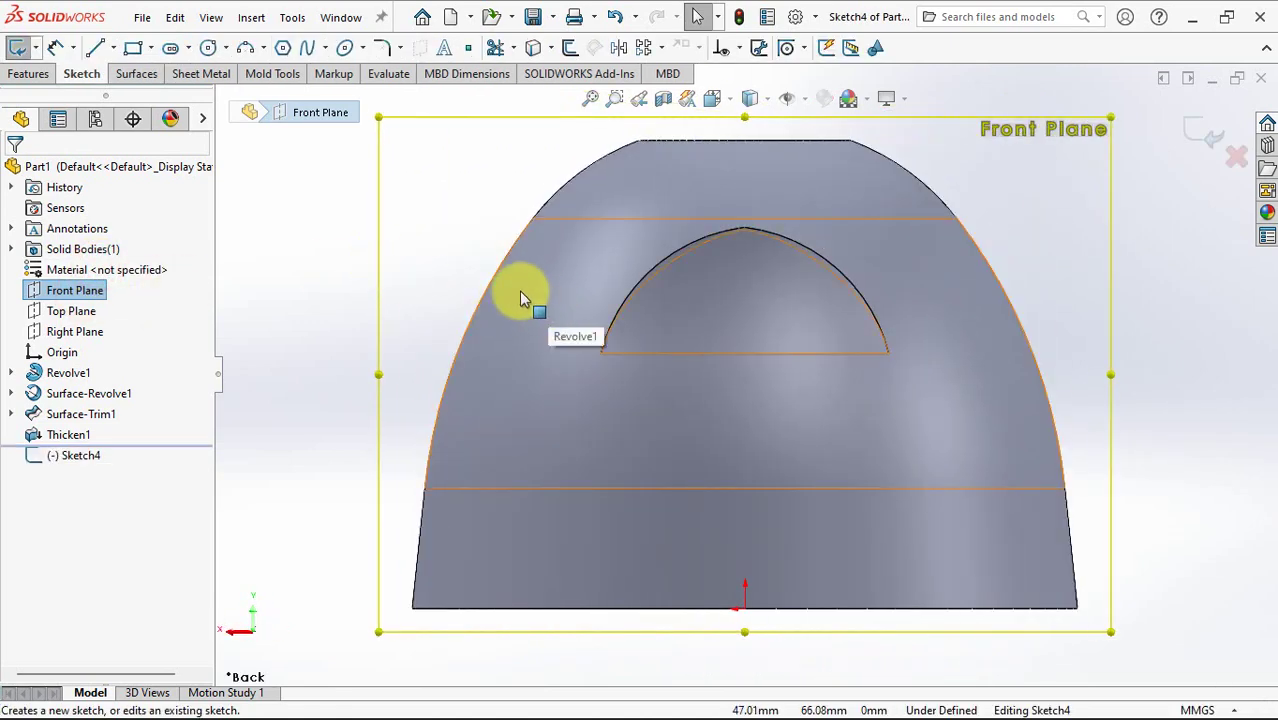
{"action": "left_click", "coordinate": [113, 48]}
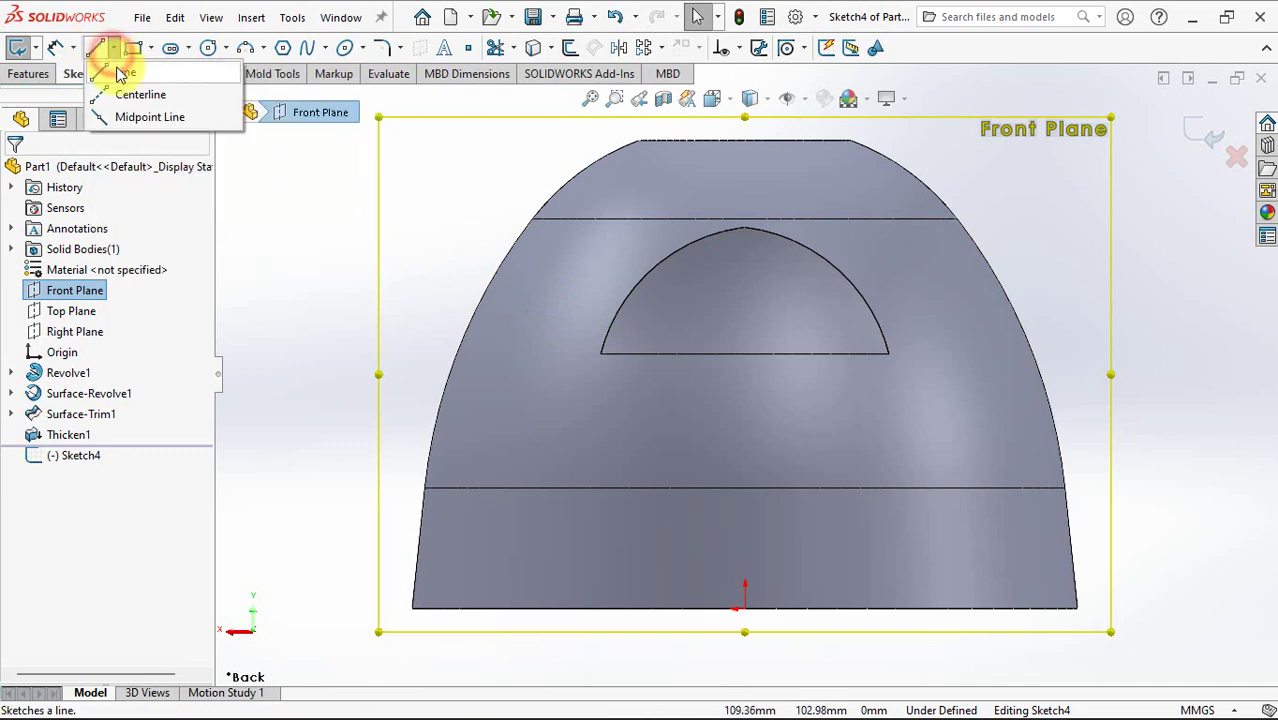
{"action": "left_click", "coordinate": [135, 90]}
{"action": "left_click", "coordinate": [744, 608]}
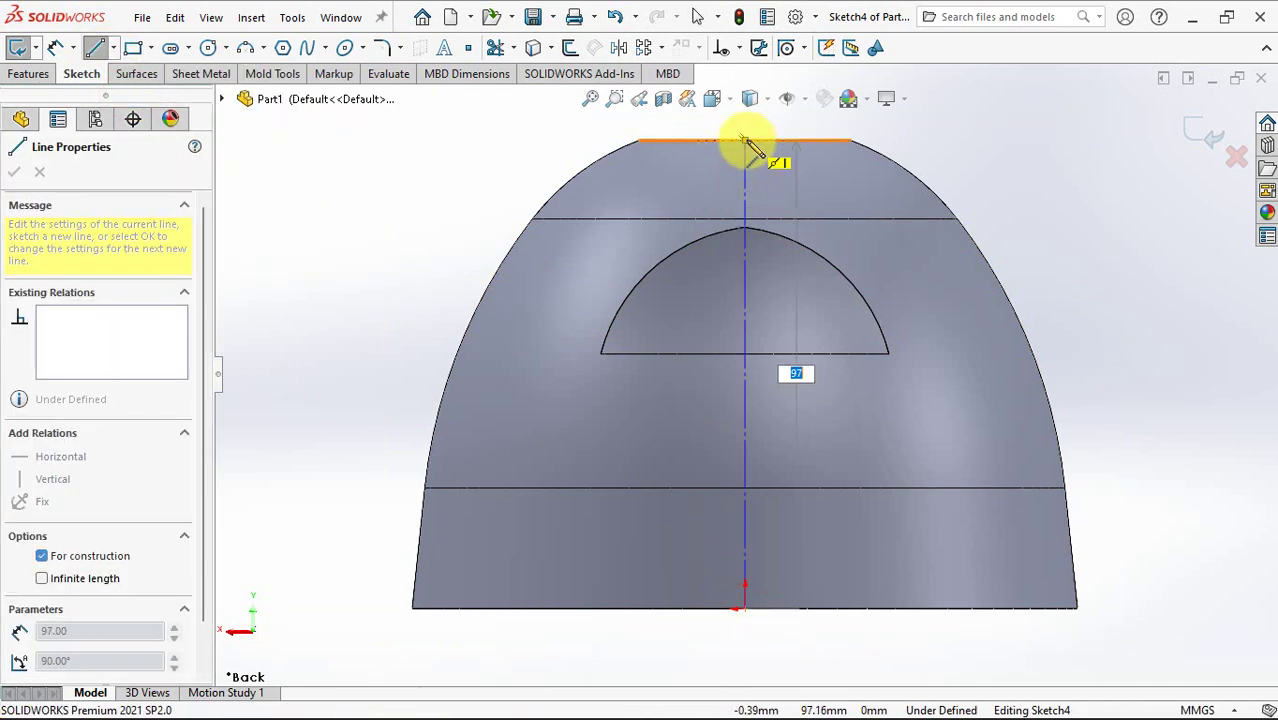
{"action": "double_click", "coordinate": [744, 140]}
{"action": "left_click", "coordinate": [113, 48]}
{"action": "left_click", "coordinate": [97, 48]}
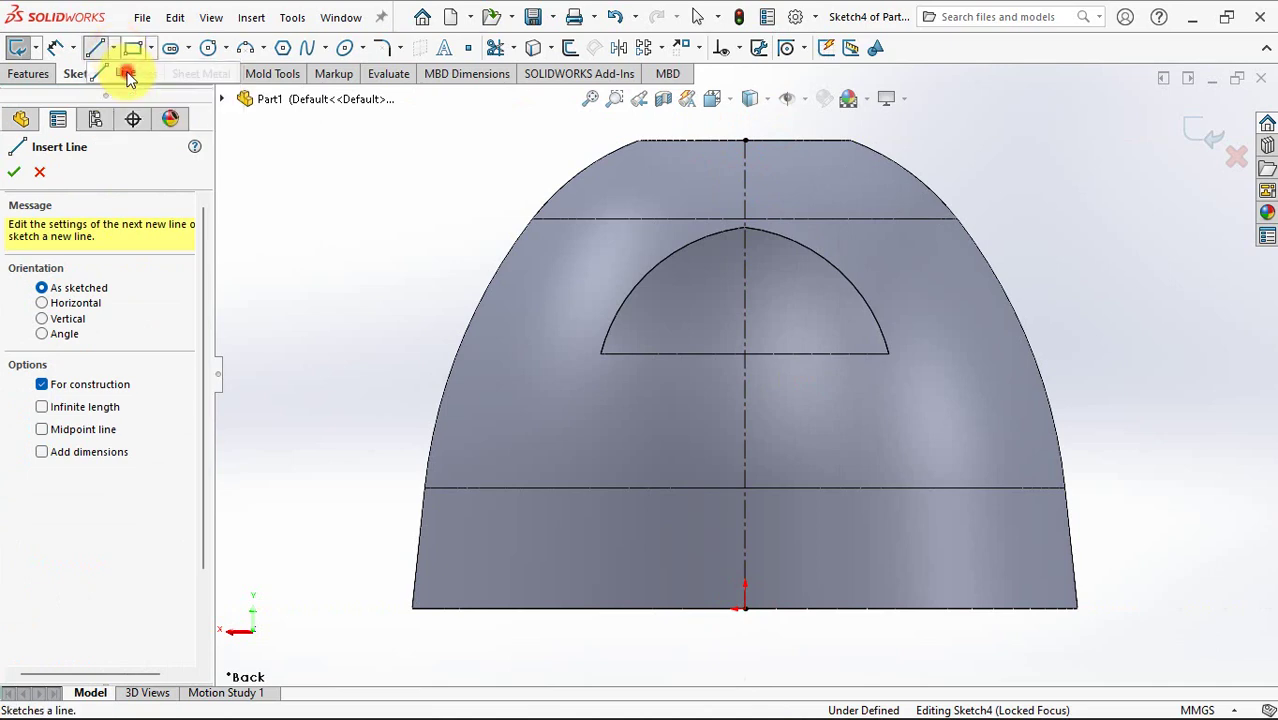
- Draw a short line onto the dome's outer profile and make it tangent to that edge
{"action": "left_click", "coordinate": [925, 150]}
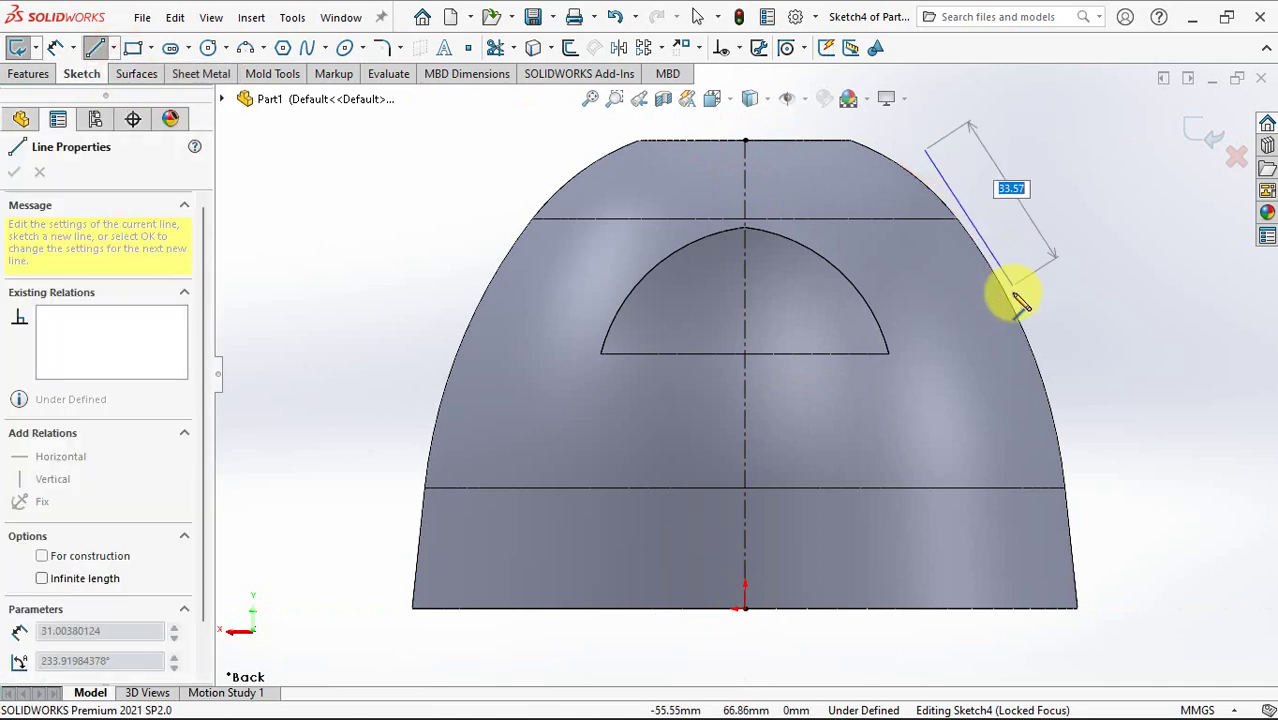
{"action": "left_click", "coordinate": [1012, 303]}
{"action": "right_click", "coordinate": [1012, 303]}
{"action": "left_click", "coordinate": [1033, 305]}
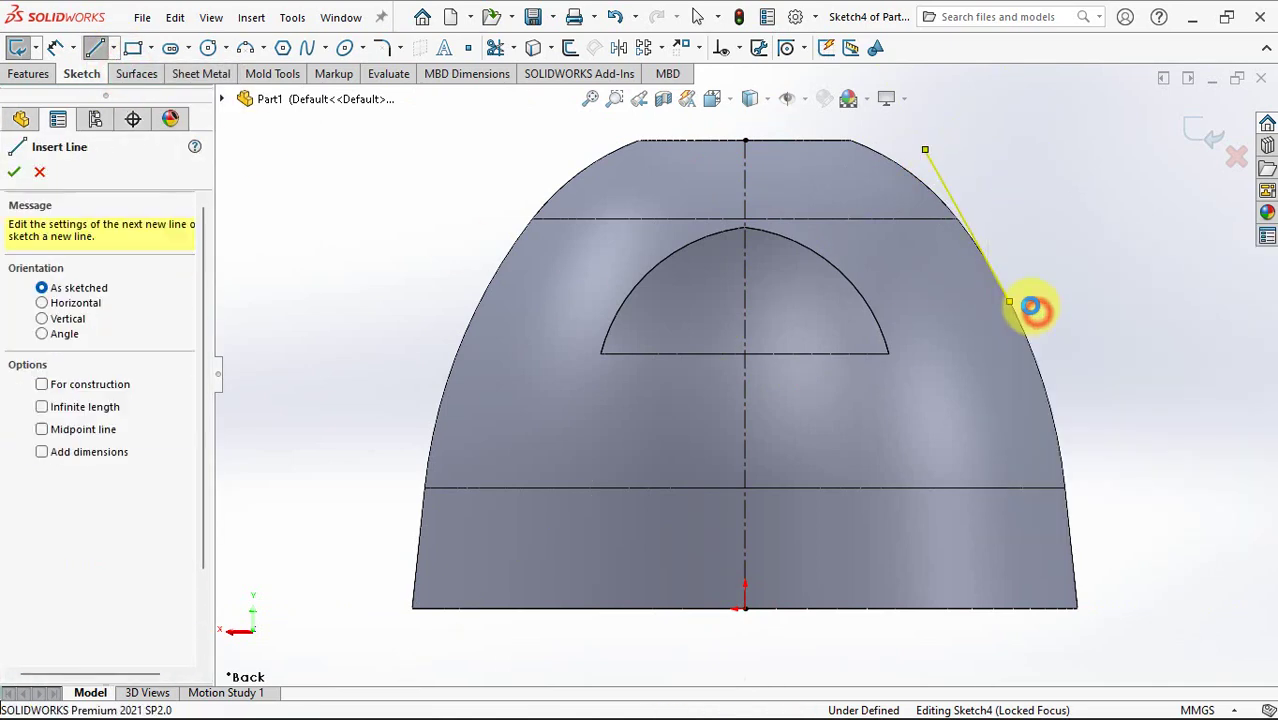
{"action": "left_click", "coordinate": [739, 48]}
{"action": "left_click", "coordinate": [750, 96]}
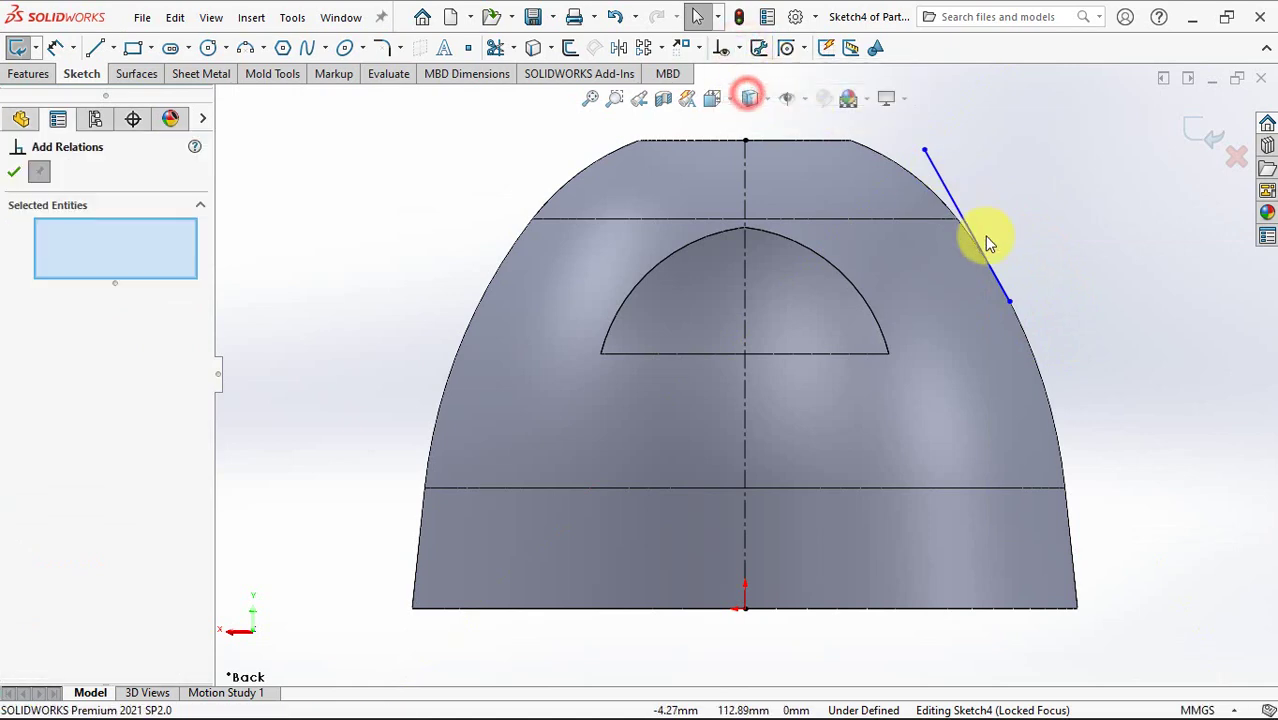
{"action": "left_click", "coordinate": [1011, 304]}
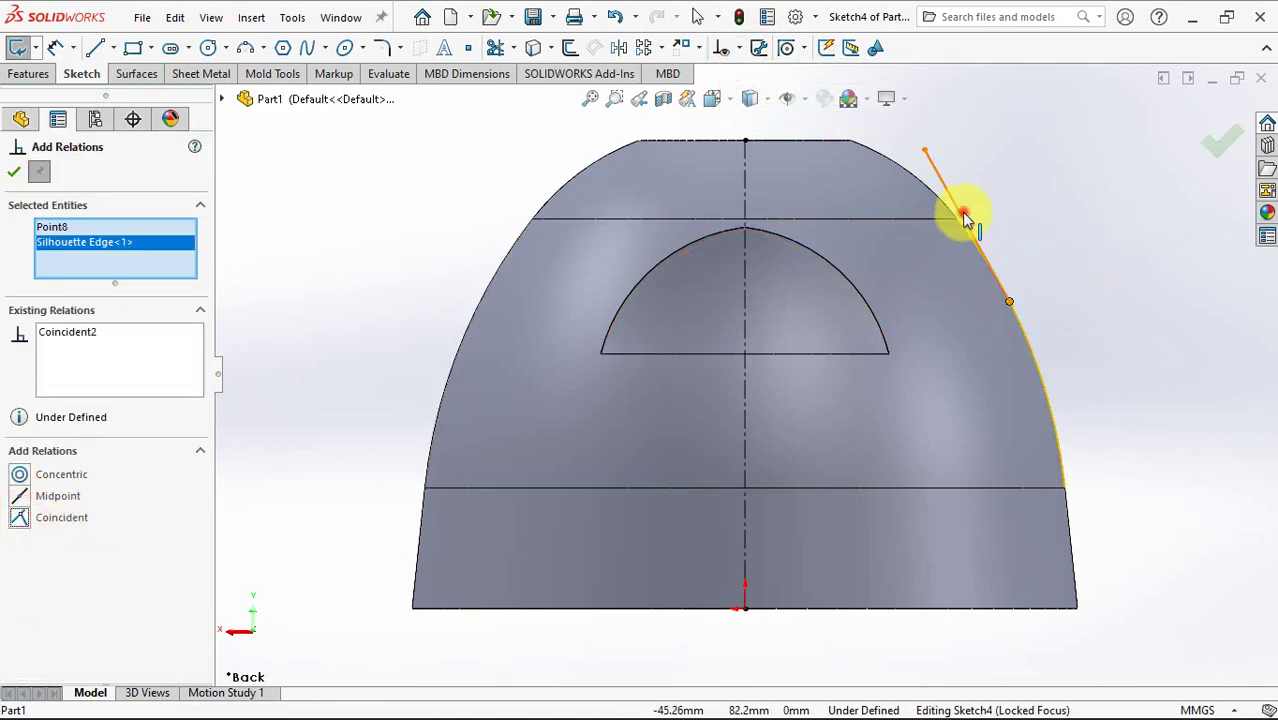
{"action": "left_click", "coordinate": [965, 218]}
{"action": "left_click", "coordinate": [1028, 338]}
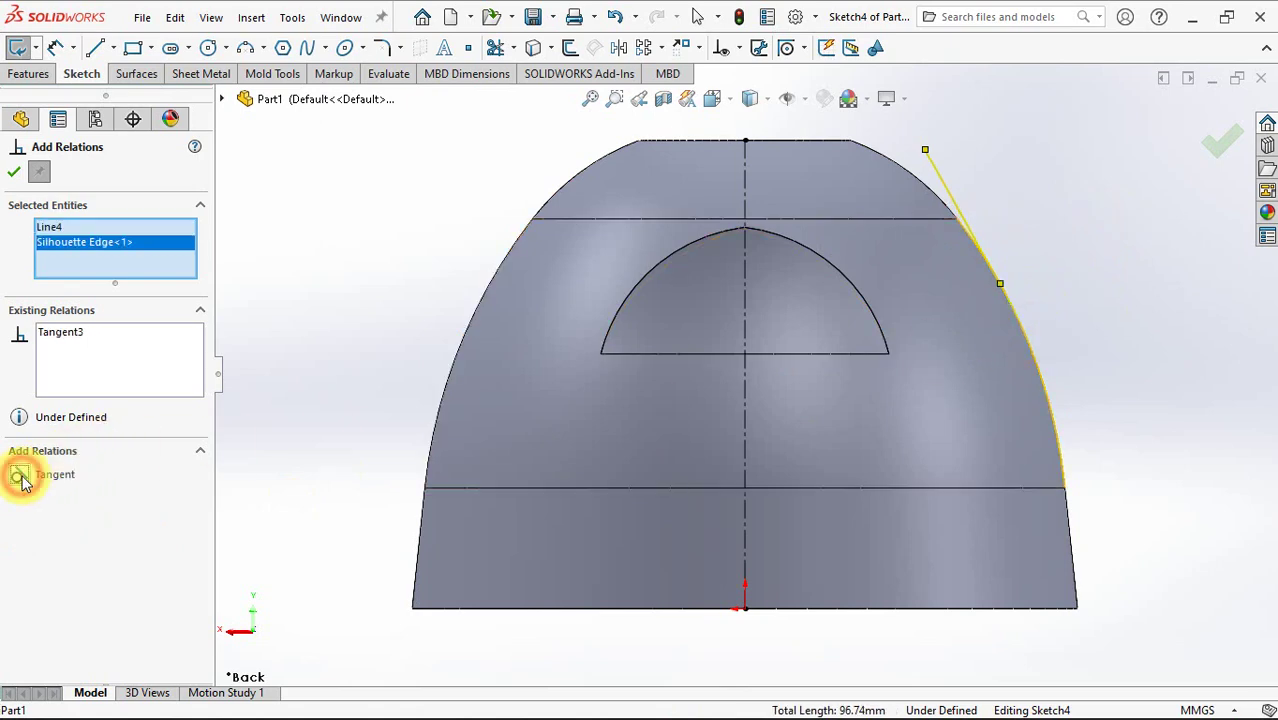
{"action": "left_click", "coordinate": [13, 178]}
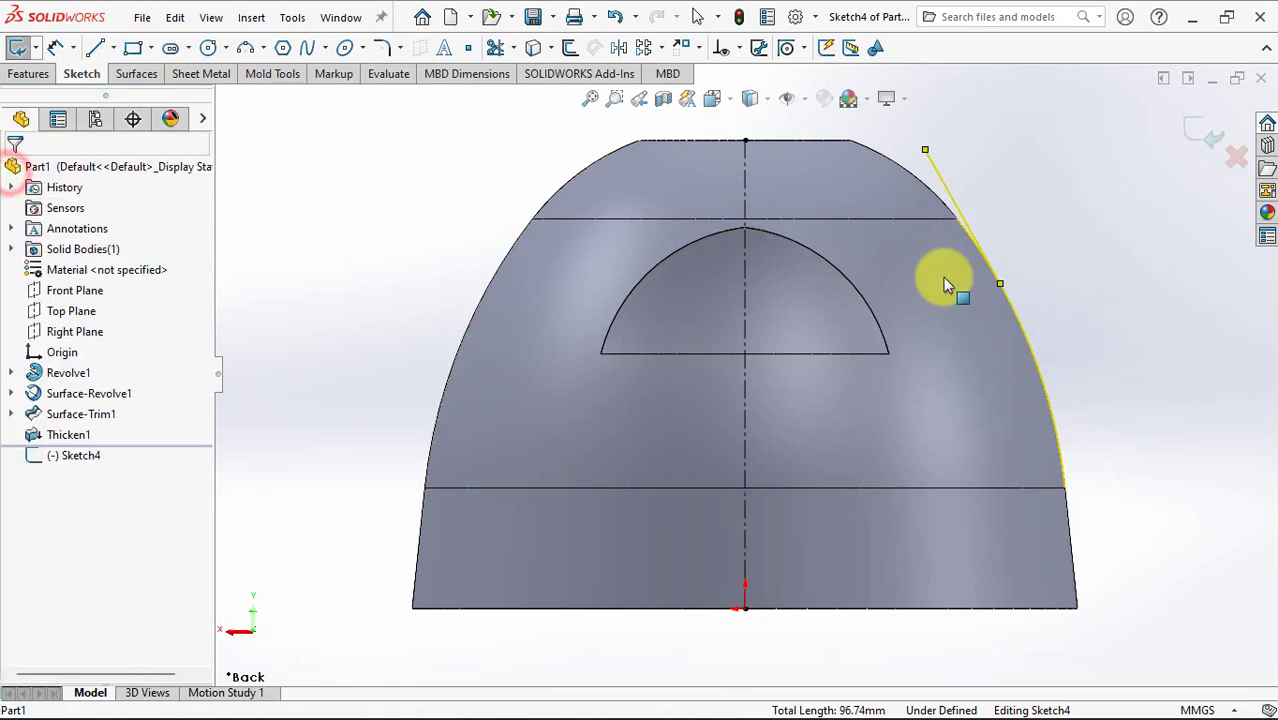
{"action": "left_click", "coordinate": [1073, 230]}
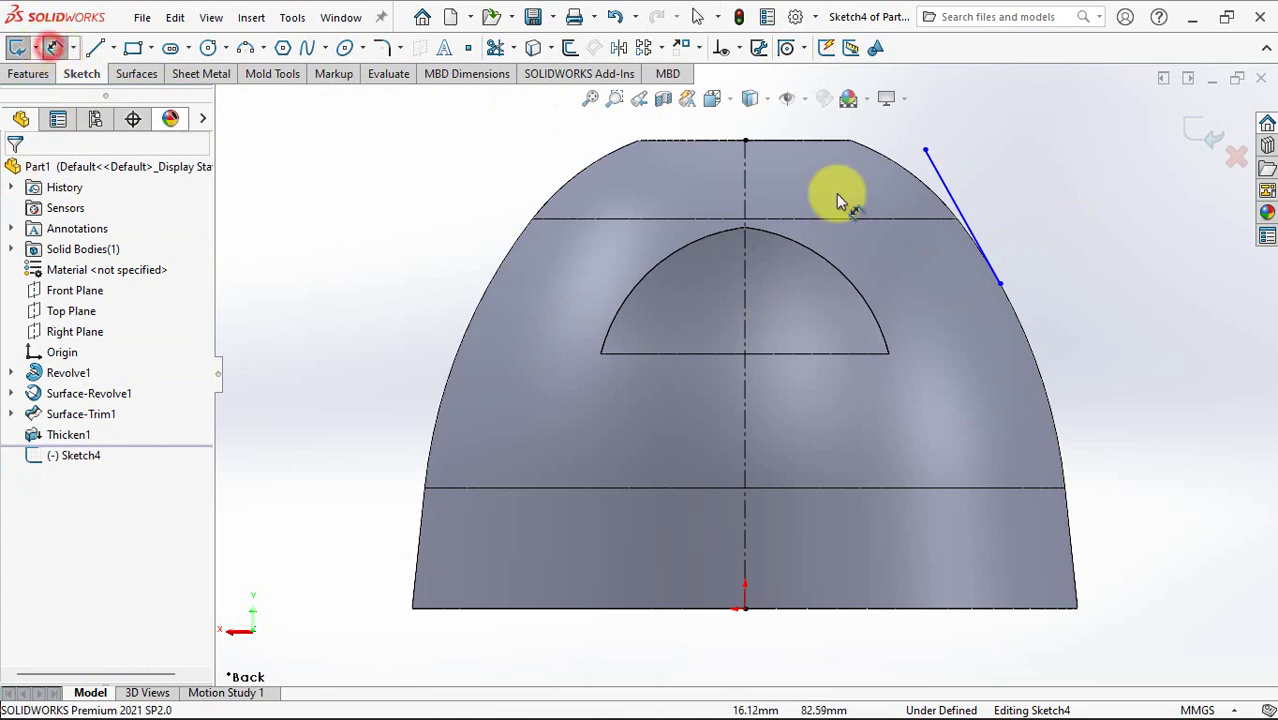
- Dimension the line's upper end 2 mm above the top edge and 77 mm from the centerline
{"action": "left_click", "coordinate": [843, 142]}
{"action": "left_click", "coordinate": [925, 150]}
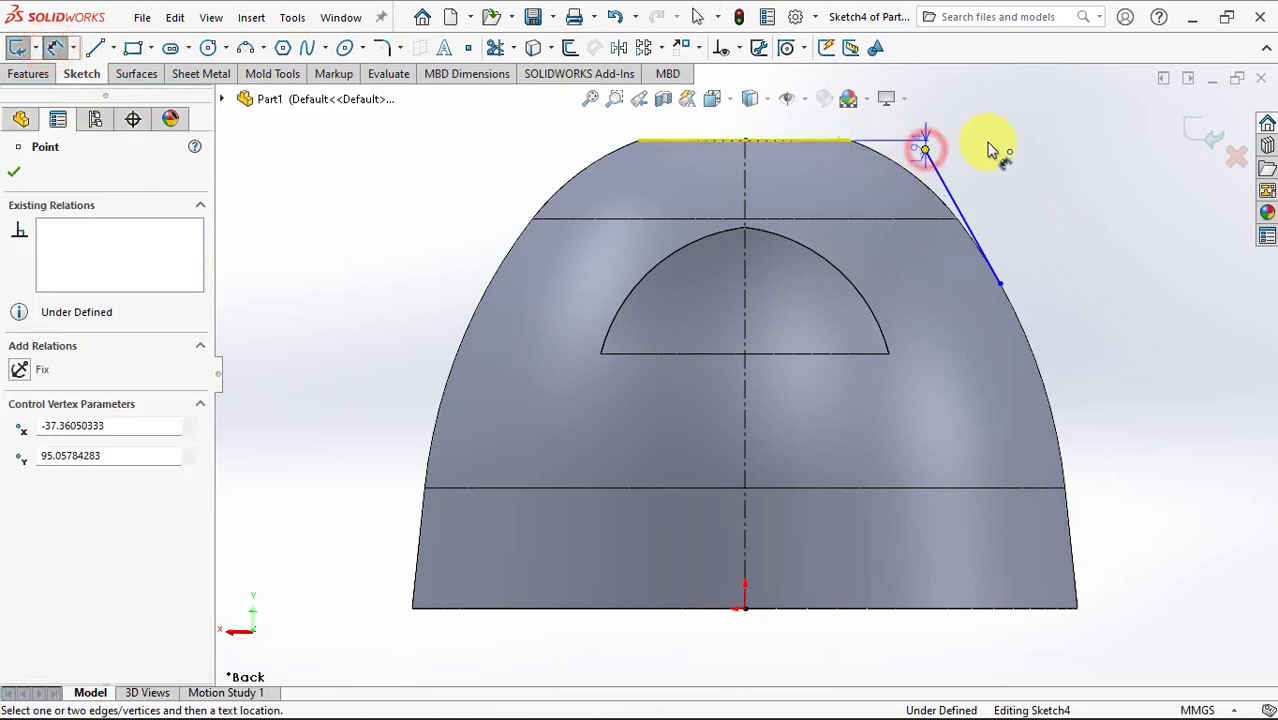
{"action": "left_click", "coordinate": [987, 141]}
{"action": "type", "text": "2"}
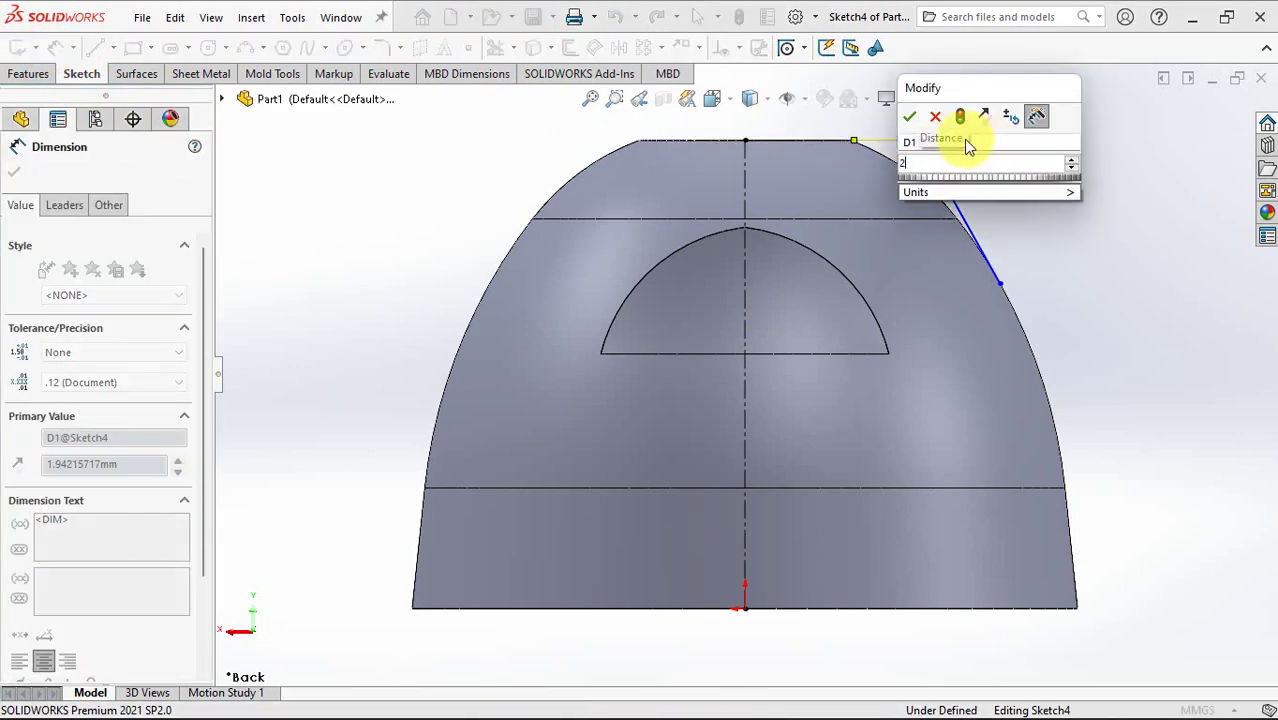
{"action": "left_click", "coordinate": [907, 114]}
{"action": "left_click", "coordinate": [980, 133]}
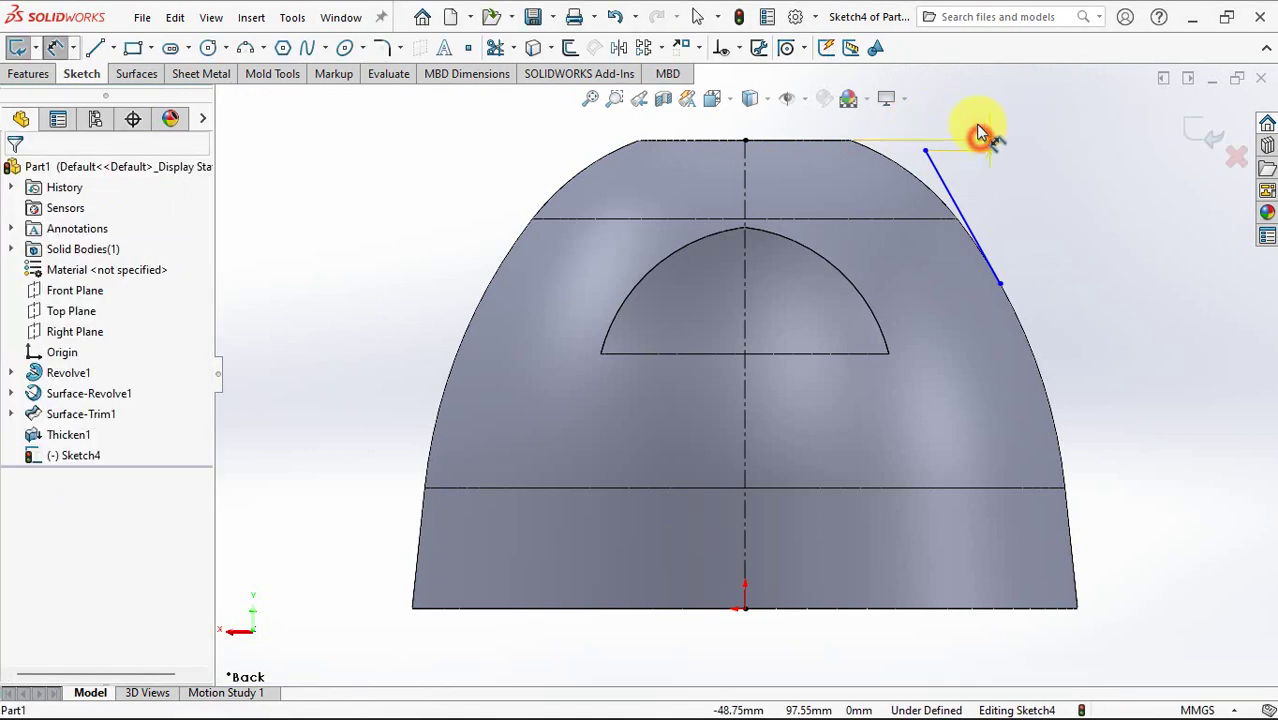
{"action": "middle_click_drag", "start_coordinate": [1055, 206], "coordinate": [1007, 228], "text": "ctrl"}
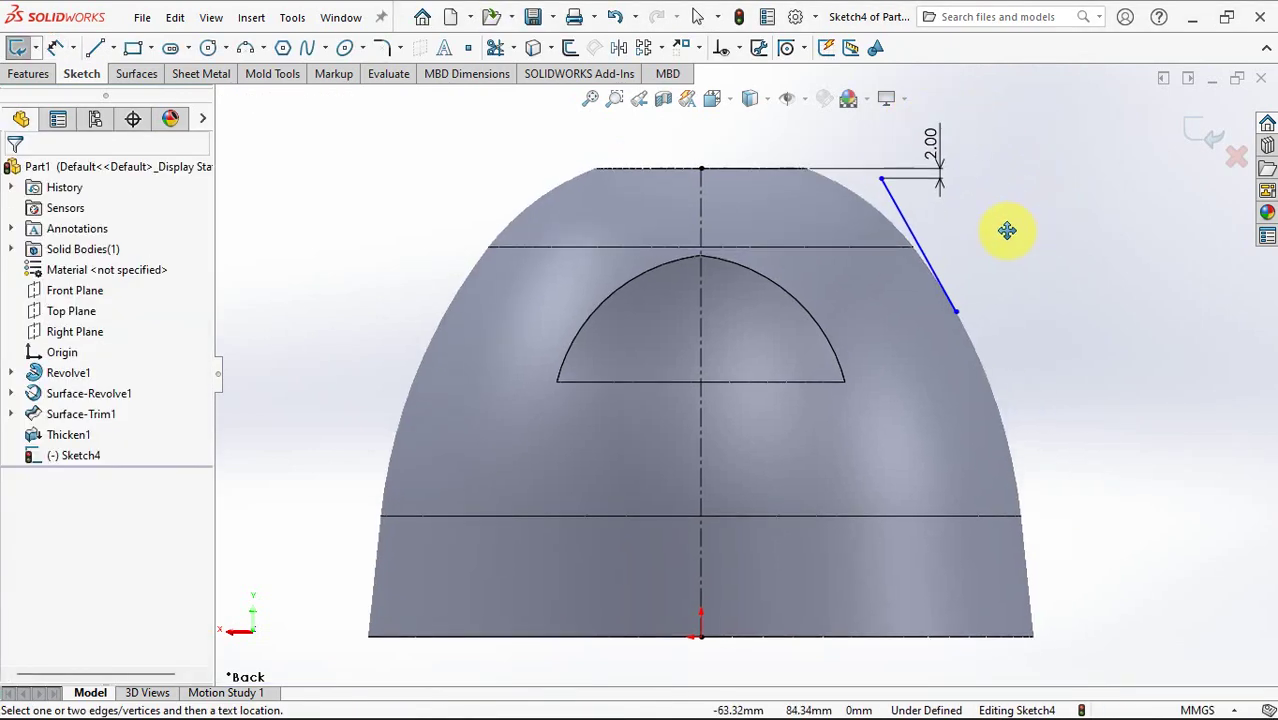
{"action": "left_click", "coordinate": [881, 179]}
{"action": "left_click", "coordinate": [702, 204]}
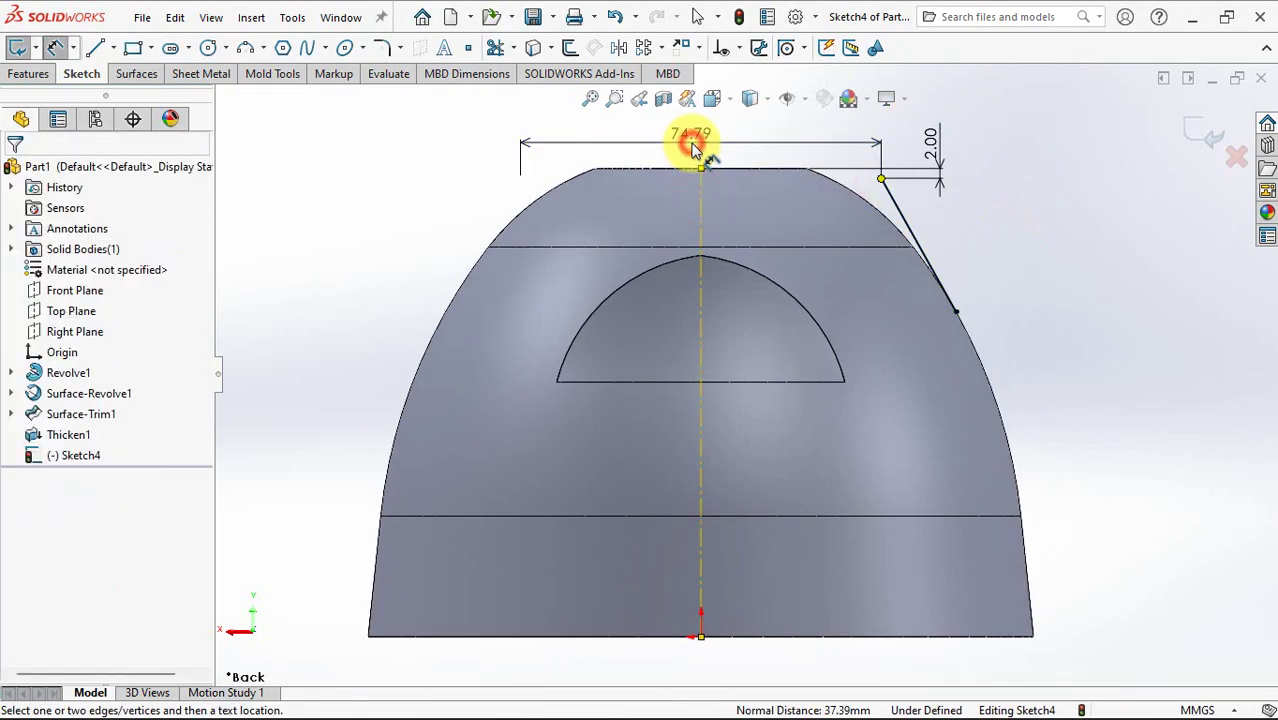
{"action": "left_click", "coordinate": [697, 148]}
{"action": "type", "text": "77"}
{"action": "left_click", "coordinate": [612, 118]}
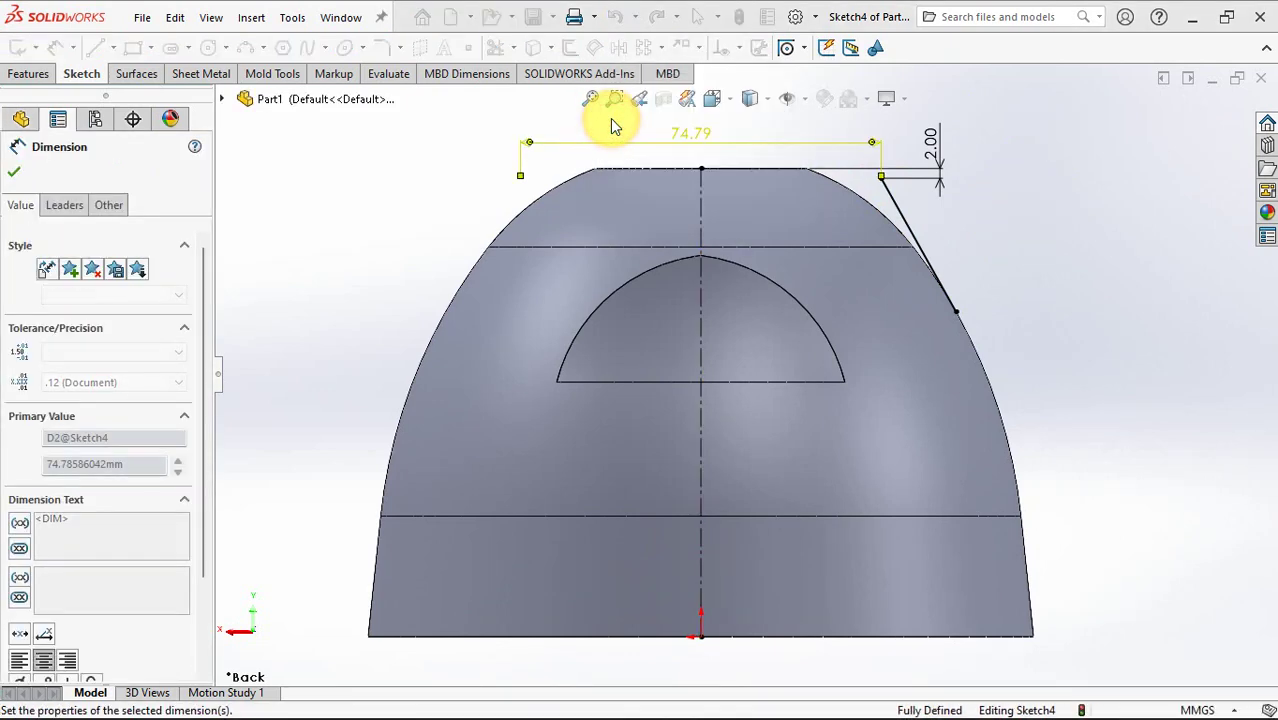
{"action": "left_click", "coordinate": [1030, 255]}
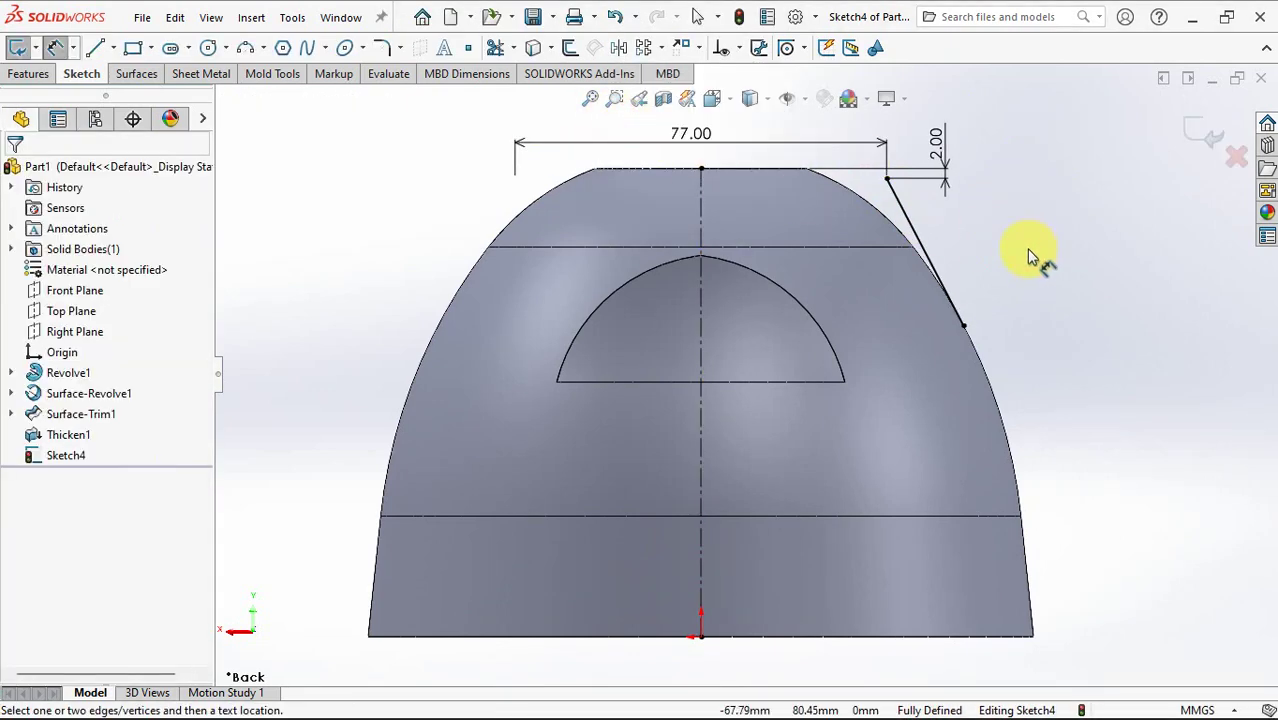
{"action": "scroll", "coordinate": [1025, 258], "scroll_direction": "up", "scroll_amount": 2}
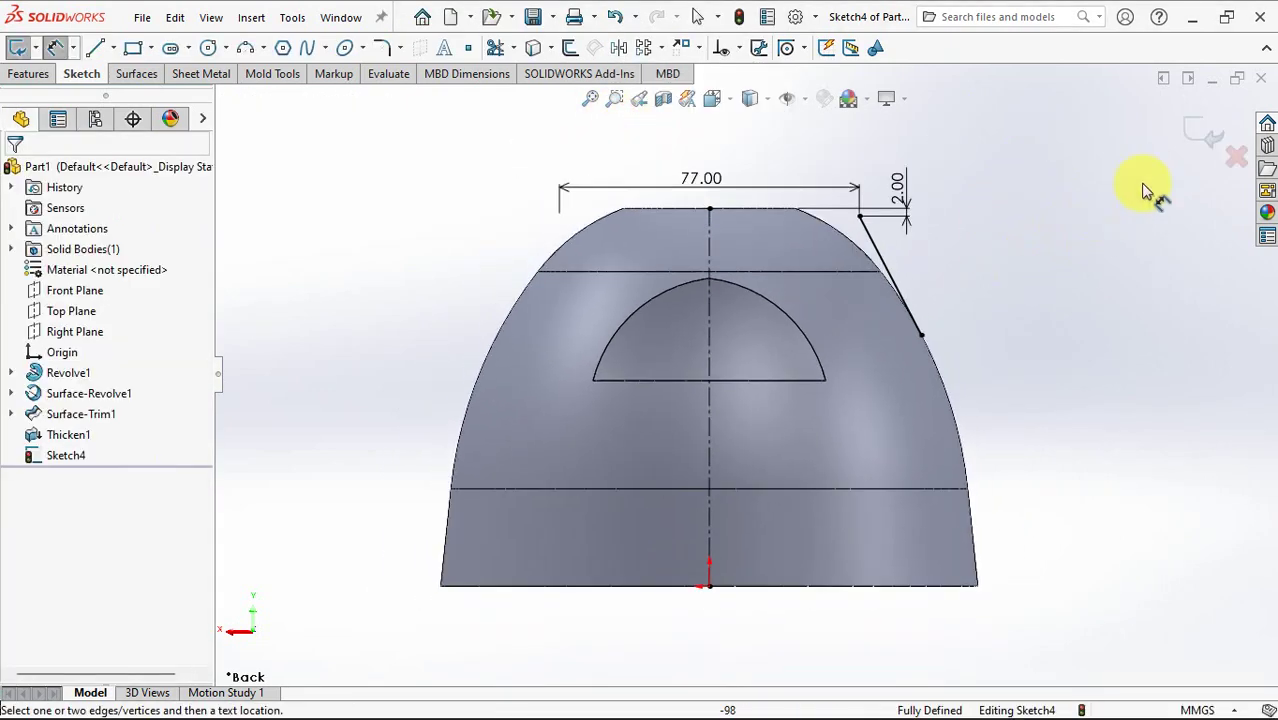
- Revolve Sketch4's line about its centerline into a 60° mid-plane surface, Surface-Revolve2
{"action": "left_click", "coordinate": [1210, 135]}
{"action": "mouse_move", "coordinate": [1215, 140]}
{"action": "middle_mouse_down"}
{"action": "mouse_move", "coordinate": [1021, 249]}
{"action": "mouse_move", "coordinate": [1003, 336]}
{"action": "middle_mouse_up"}
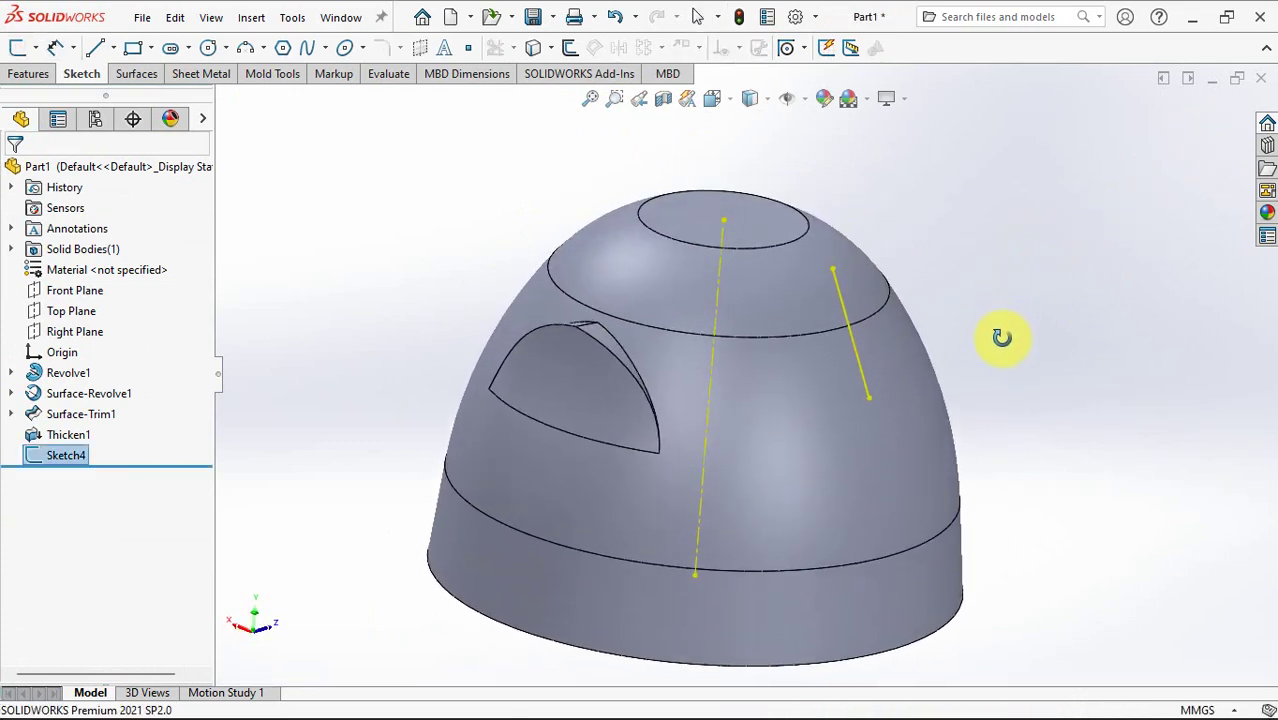
{"action": "left_click", "coordinate": [136, 74]}
{"action": "left_click", "coordinate": [41, 48]}
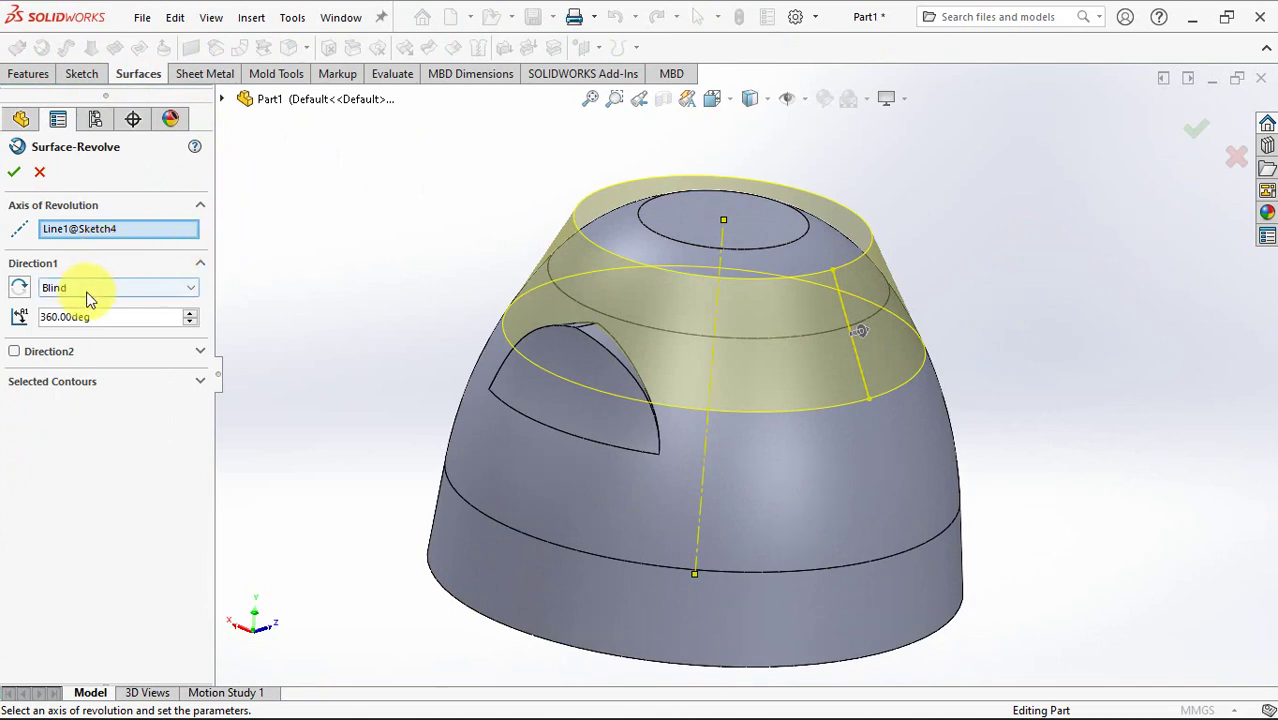
{"action": "left_click", "coordinate": [90, 288]}
{"action": "left_click", "coordinate": [86, 356]}
{"action": "left_click", "coordinate": [113, 318]}
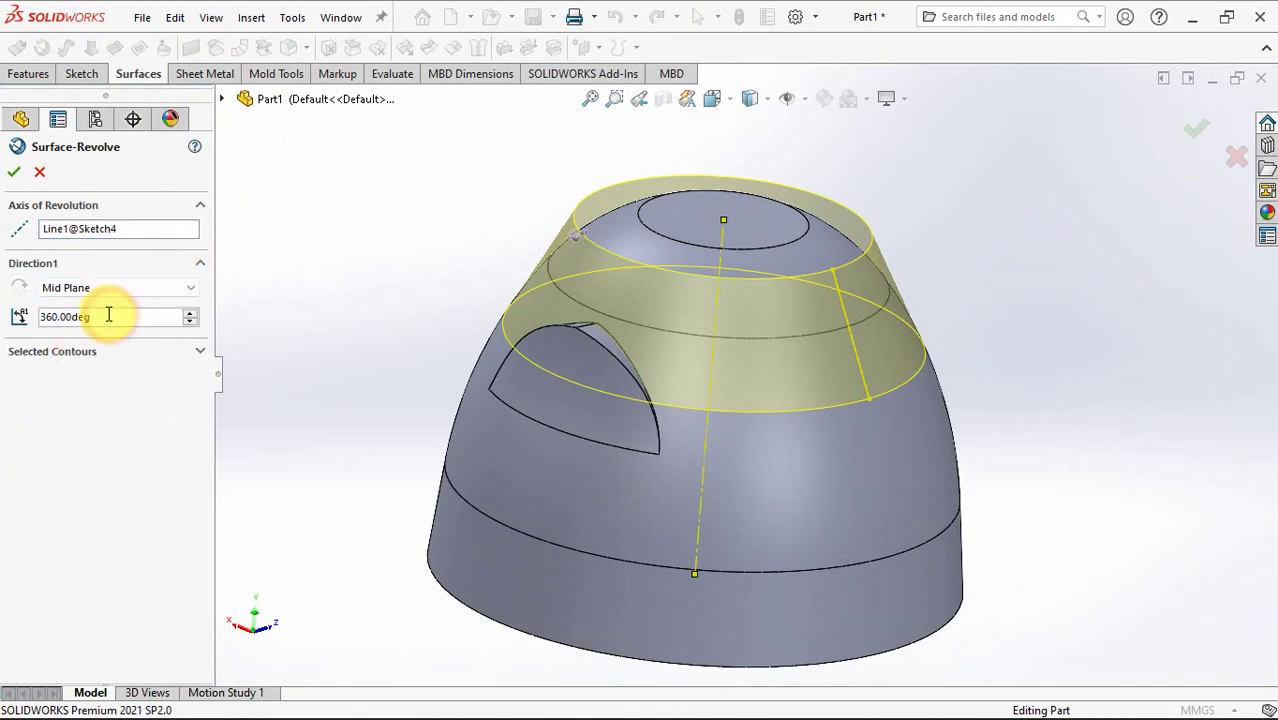
{"action": "type", "text": "/60"}
{"action": "key", "text": "Return"}
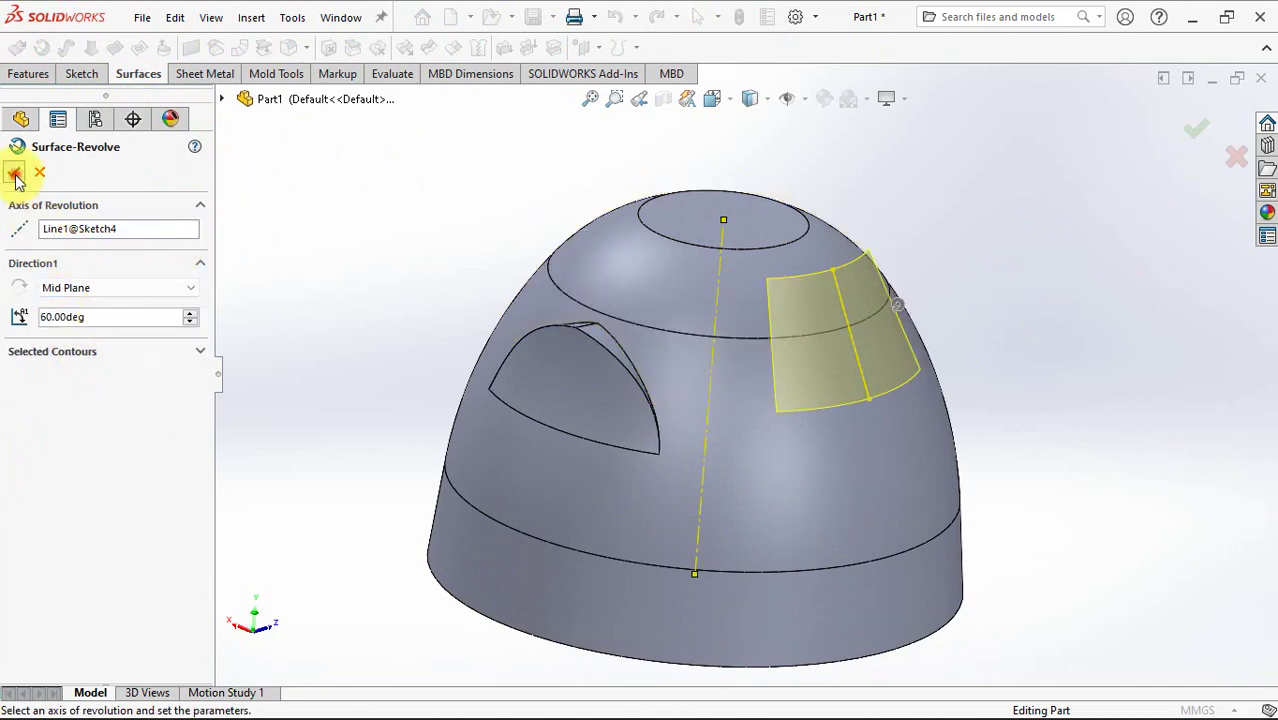
{"action": "left_click", "coordinate": [14, 174]}
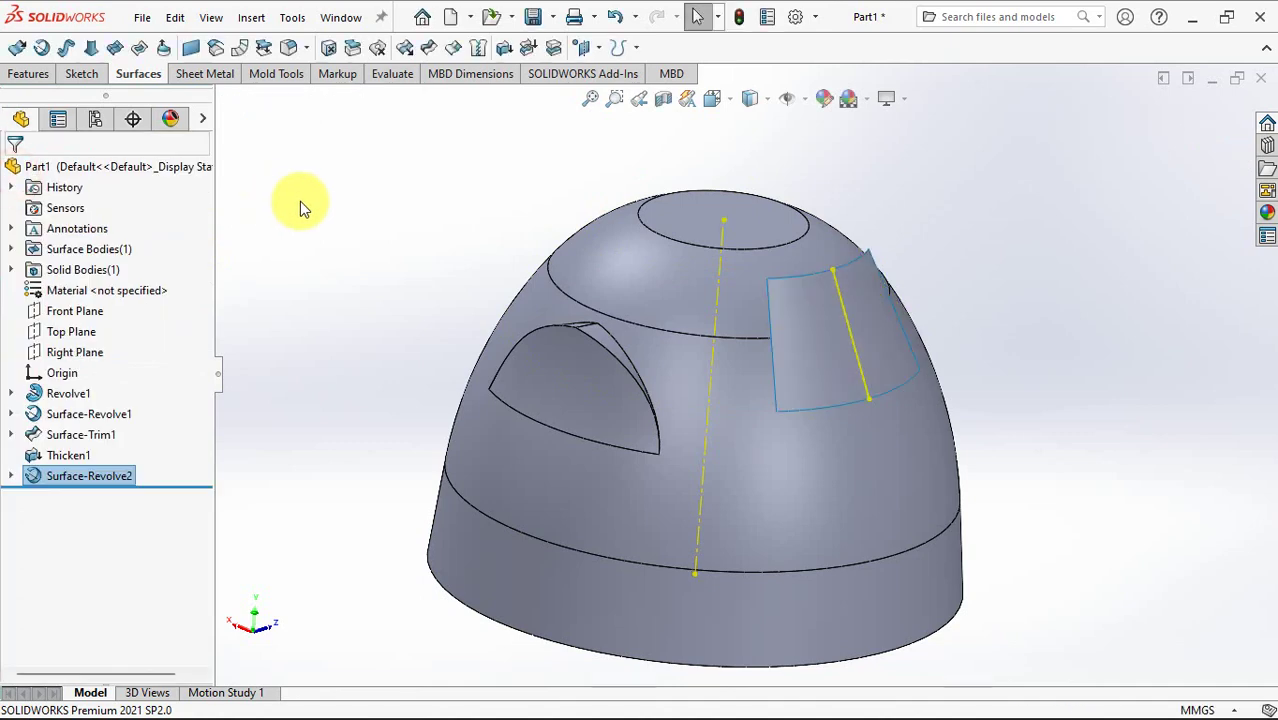
- Sketch a vertical centreline on the Right Plane from the origin to the dome's top
{"action": "left_click", "coordinate": [68, 355]}
{"action": "left_click", "coordinate": [87, 328]}
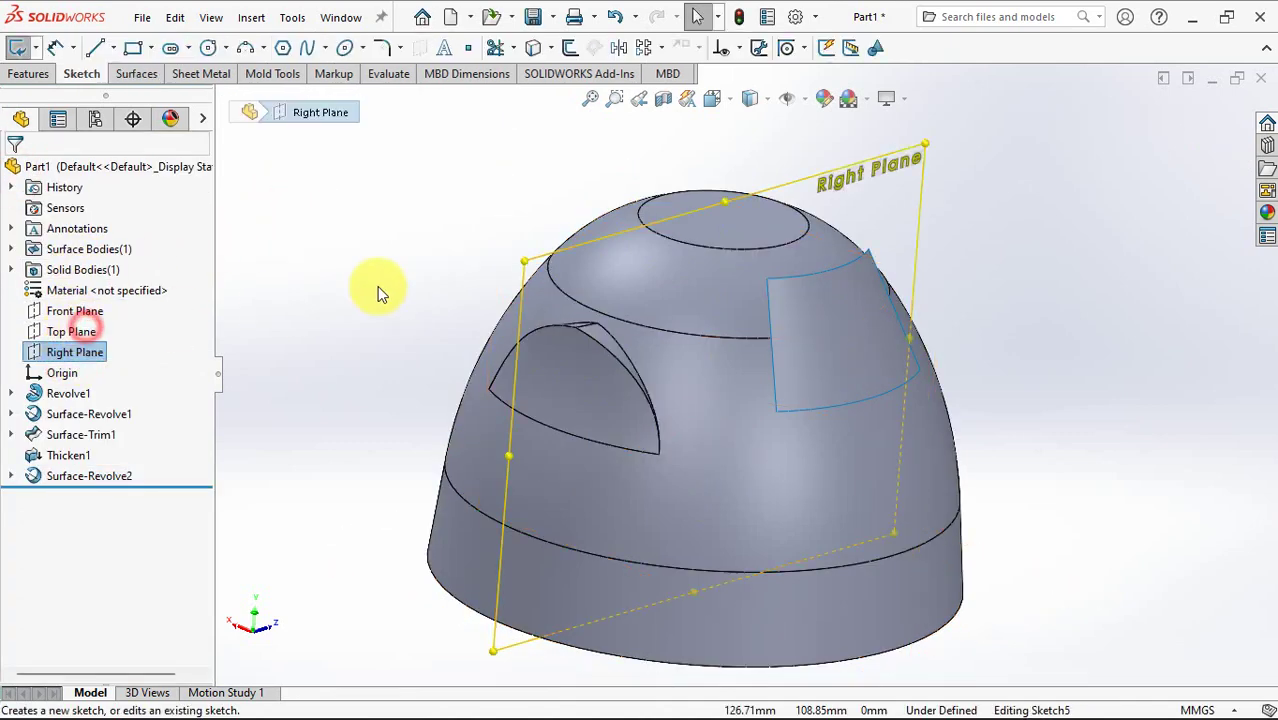
{"action": "key", "text": "ctrl+8"}
{"action": "key", "text": "ctrl+8"}
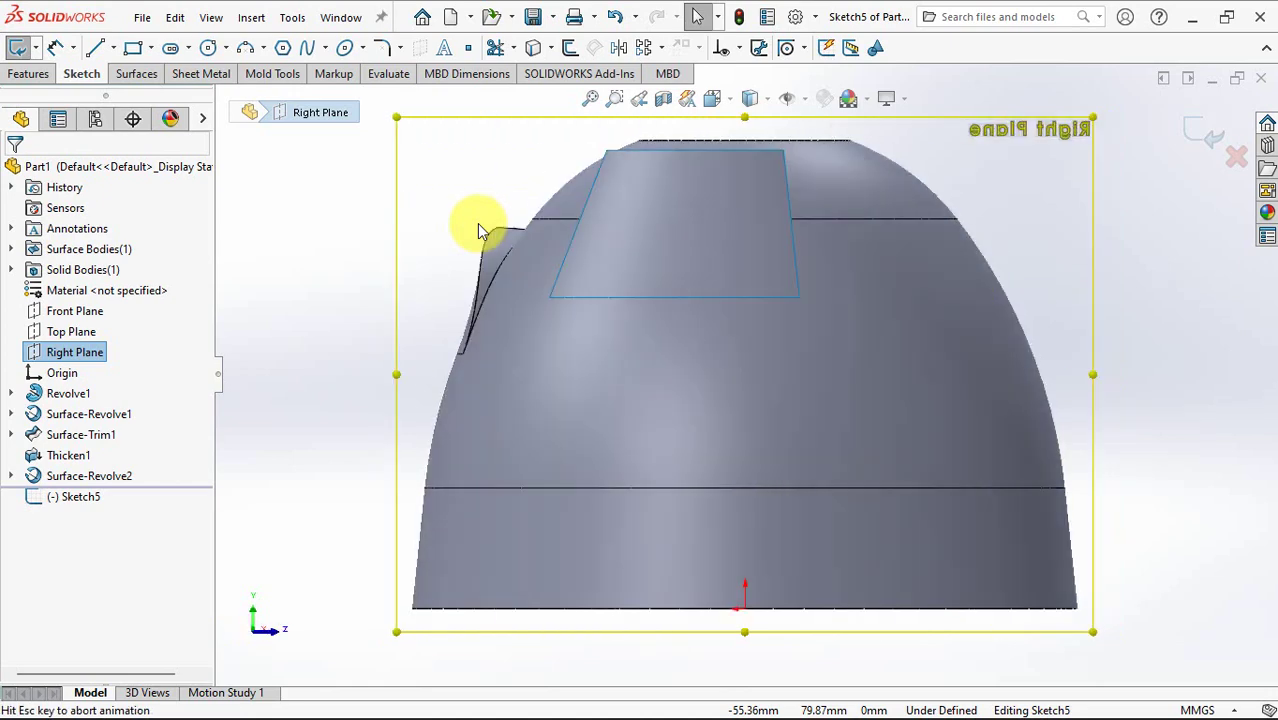
{"action": "middle_click_drag", "start_coordinate": [703, 302], "coordinate": [688, 348], "text": "ctrl"}
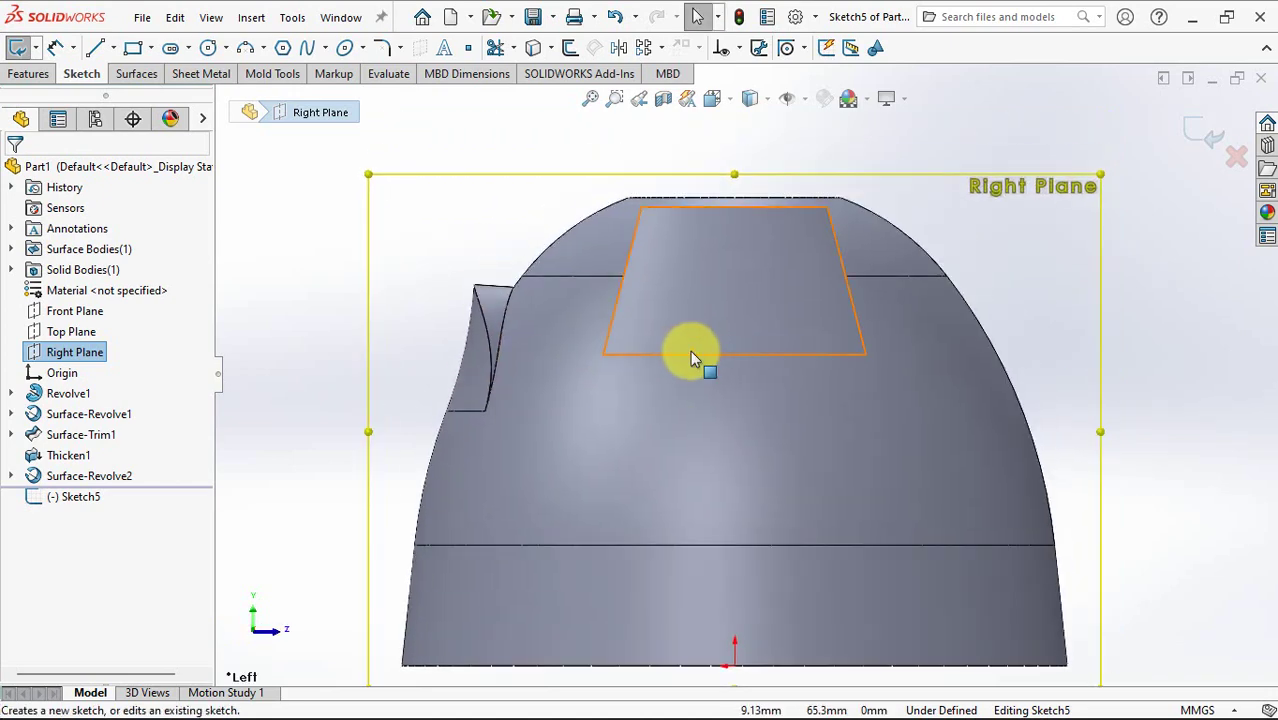
{"action": "left_click", "coordinate": [113, 47]}
{"action": "left_click", "coordinate": [140, 88]}
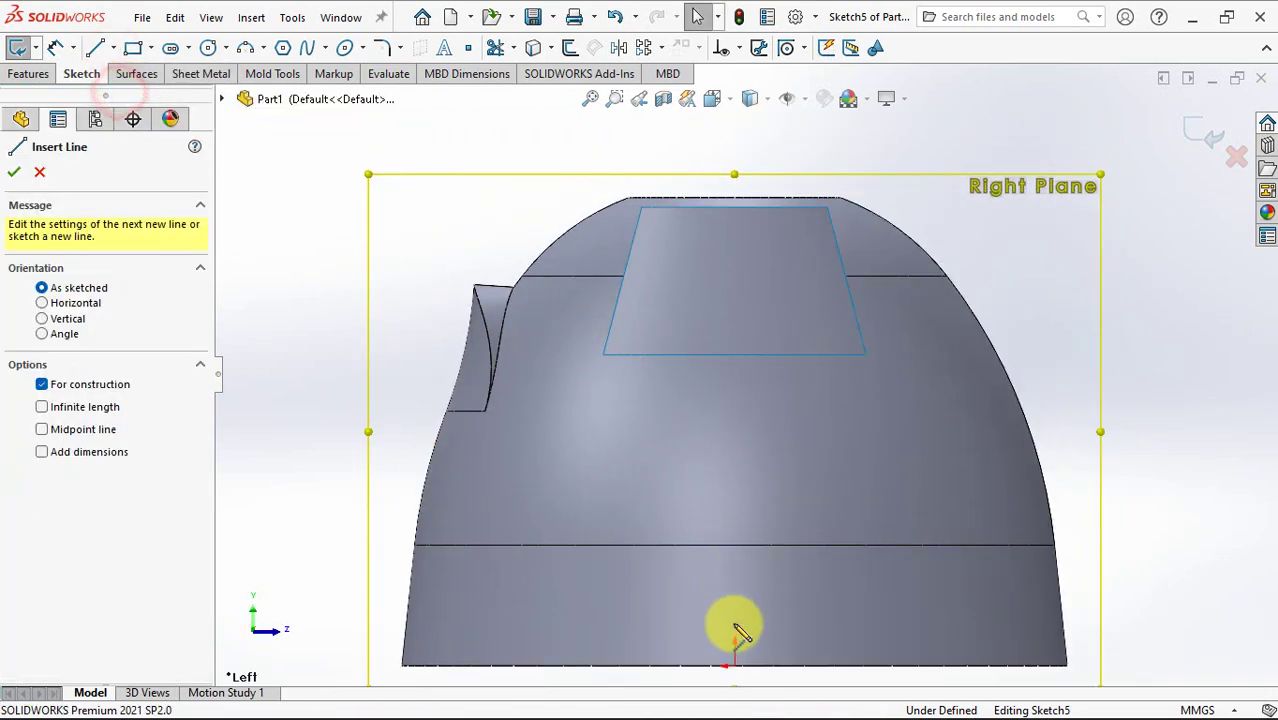
{"action": "left_click", "coordinate": [734, 665]}
{"action": "left_click", "coordinate": [735, 208]}
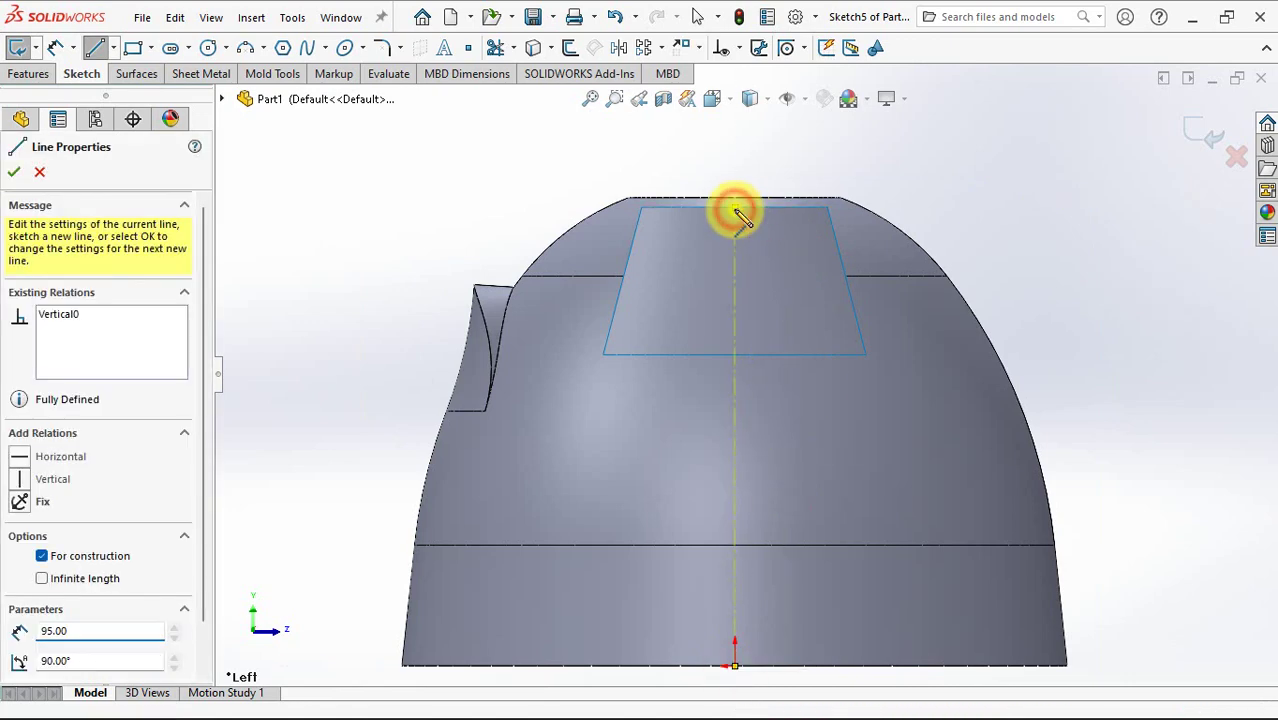
{"action": "right_click", "coordinate": [736, 209]}
{"action": "left_click", "coordinate": [782, 224]}
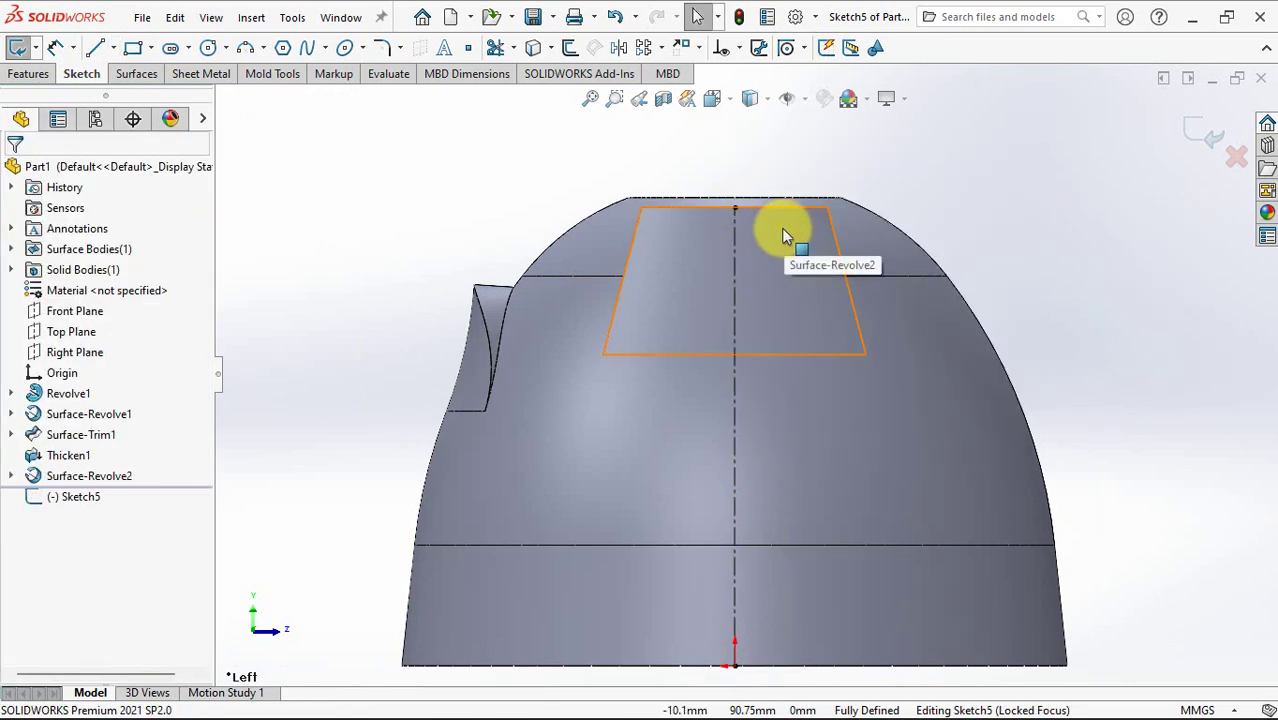
- Draw an arc from the centreline's top to the panel's left edge and mirror it across
{"action": "left_click", "coordinate": [250, 52]}
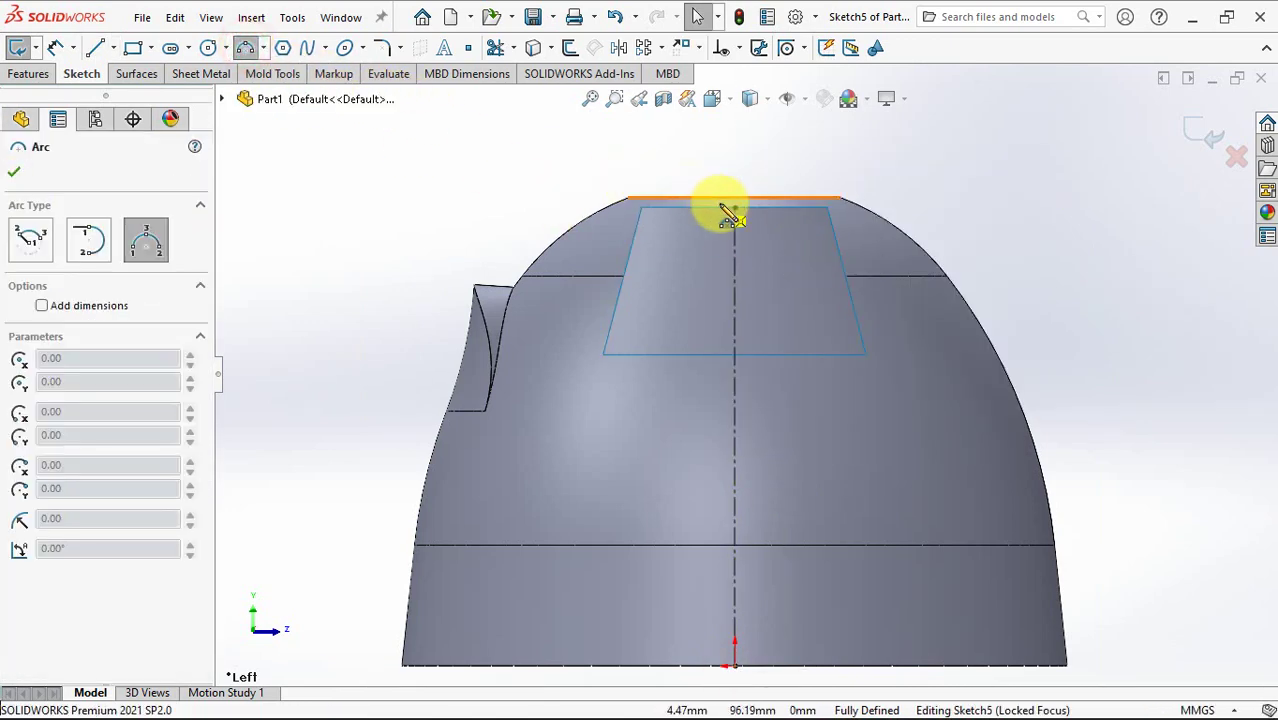
{"action": "left_click_drag", "start_coordinate": [735, 208], "coordinate": [734, 436]}
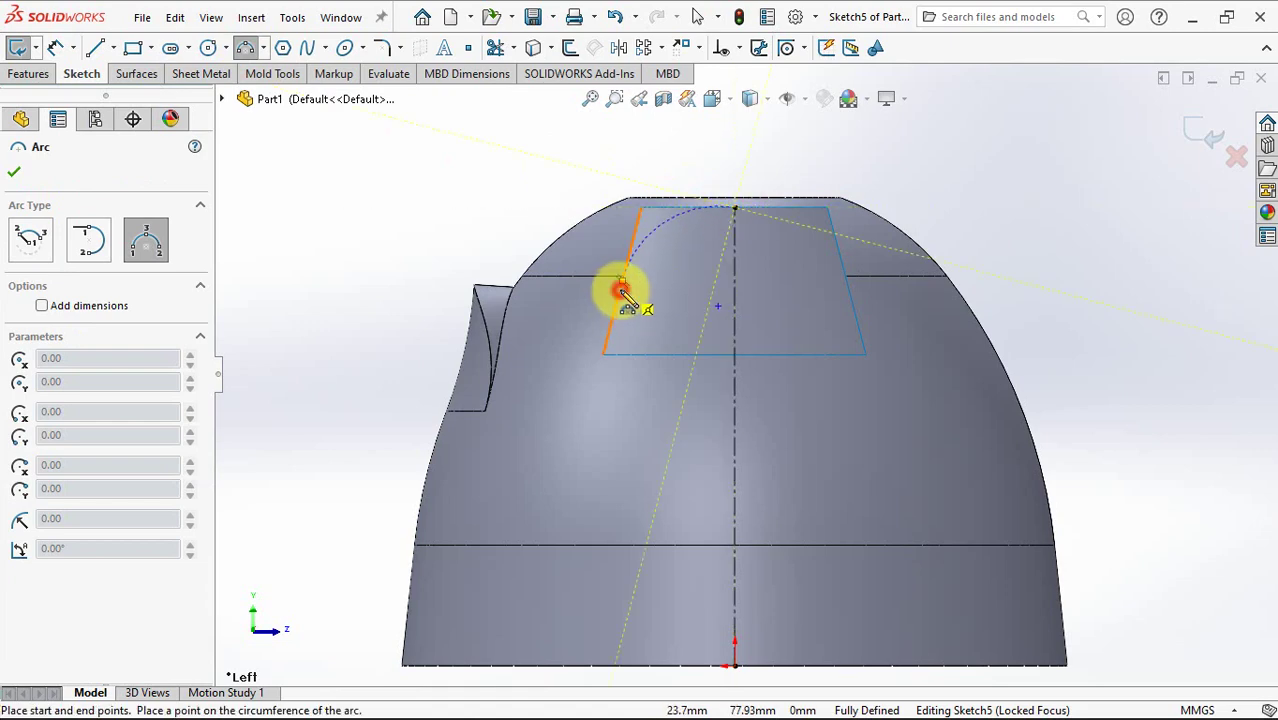
{"action": "left_click", "coordinate": [655, 248]}
{"action": "right_click", "coordinate": [680, 262]}
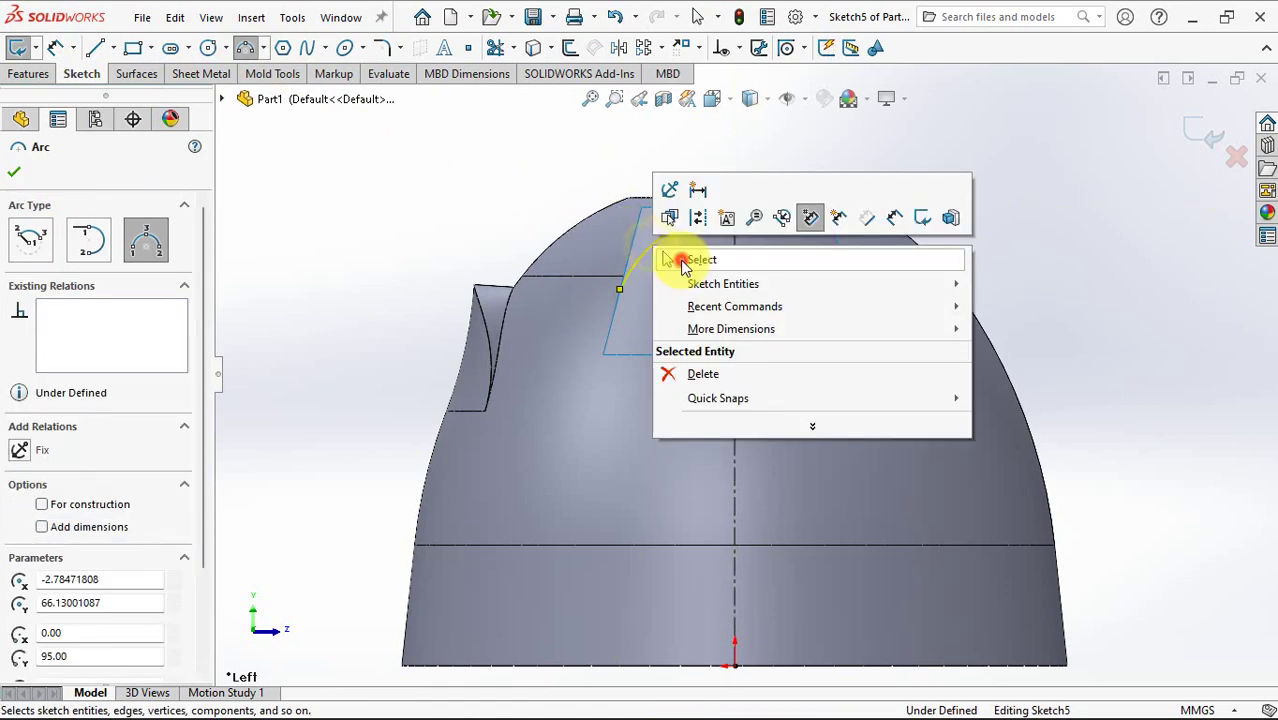
{"action": "left_click", "coordinate": [680, 262]}
{"action": "left_click", "coordinate": [618, 47]}
{"action": "left_click", "coordinate": [685, 220]}
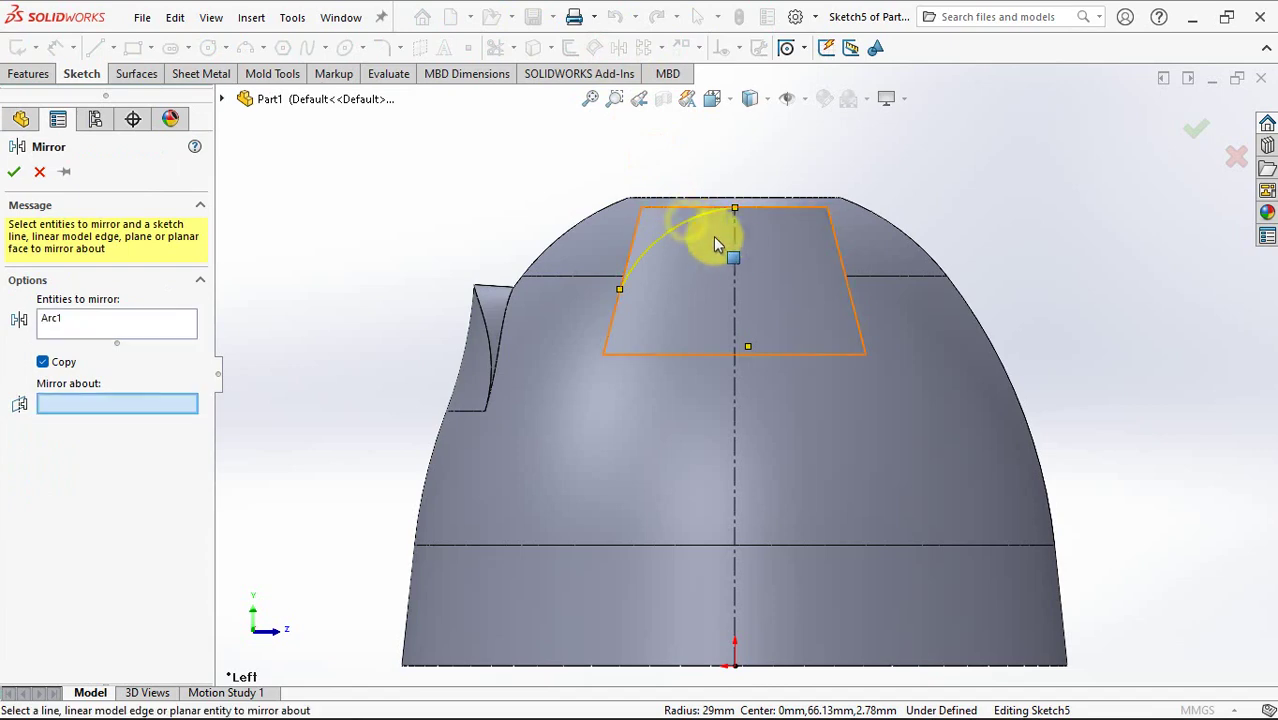
{"action": "left_click", "coordinate": [735, 249]}
{"action": "right_click", "coordinate": [735, 249]}
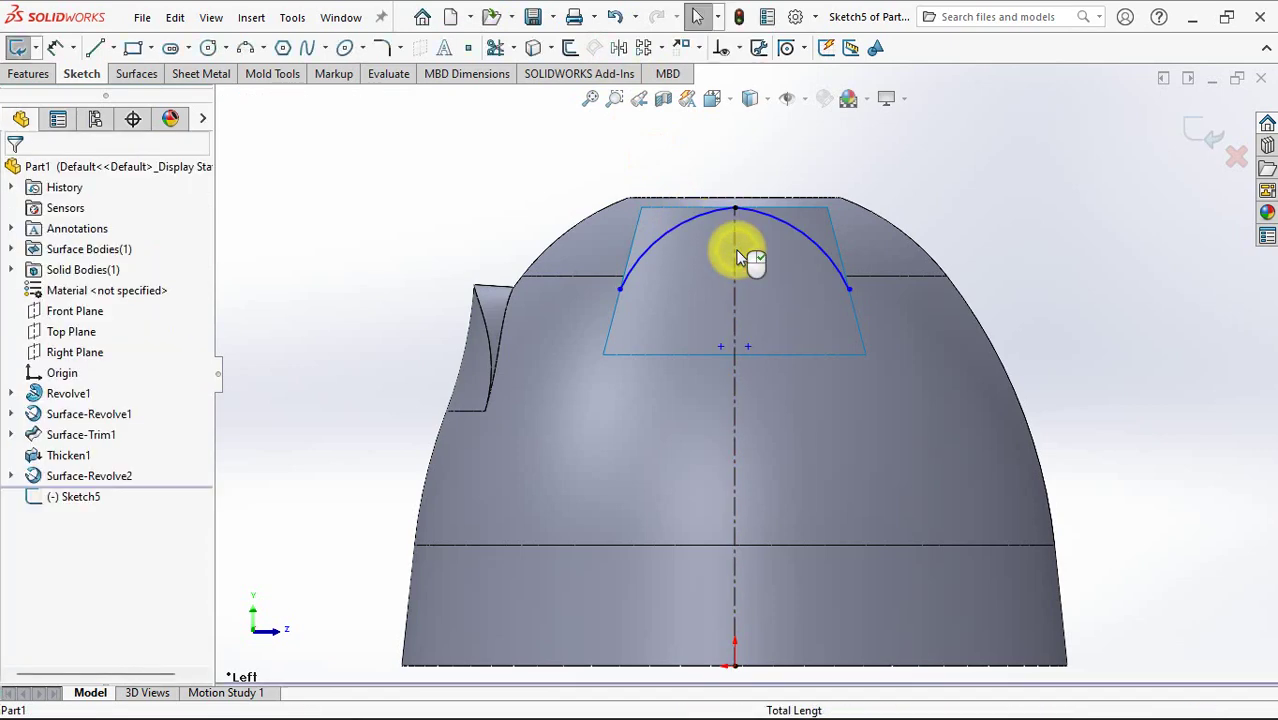
- Make the arch endpoint horizontal with the dome edge corner and set radius 30 mm
{"action": "left_click", "coordinate": [512, 285]}
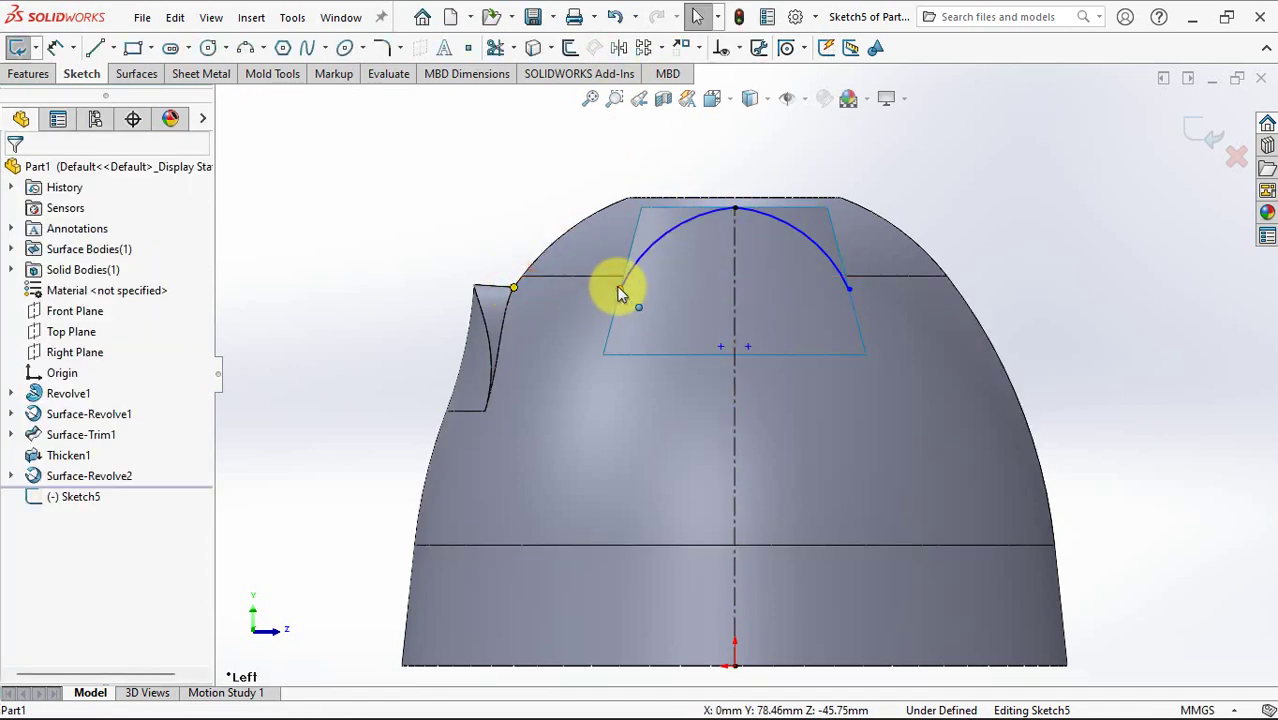
{"action": "left_click", "coordinate": [620, 288], "text": "ctrl"}
{"action": "left_click", "coordinate": [676, 195]}
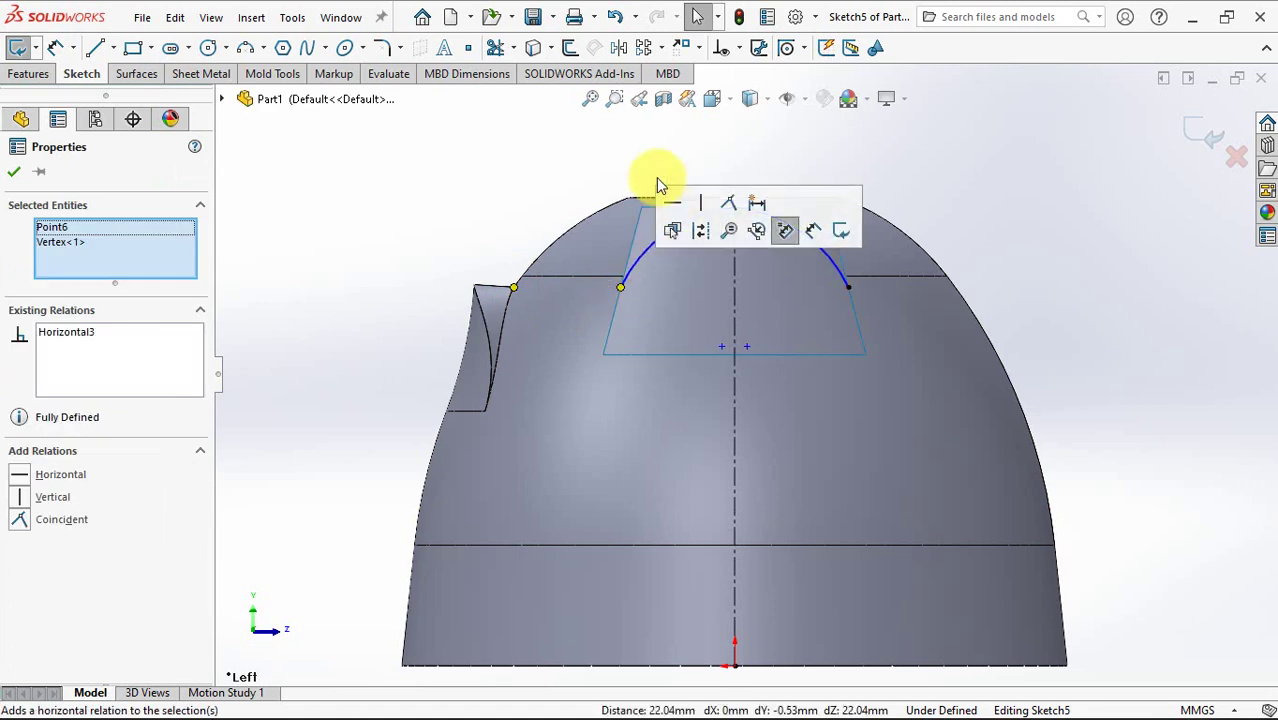
{"action": "key", "text": "Escape"}
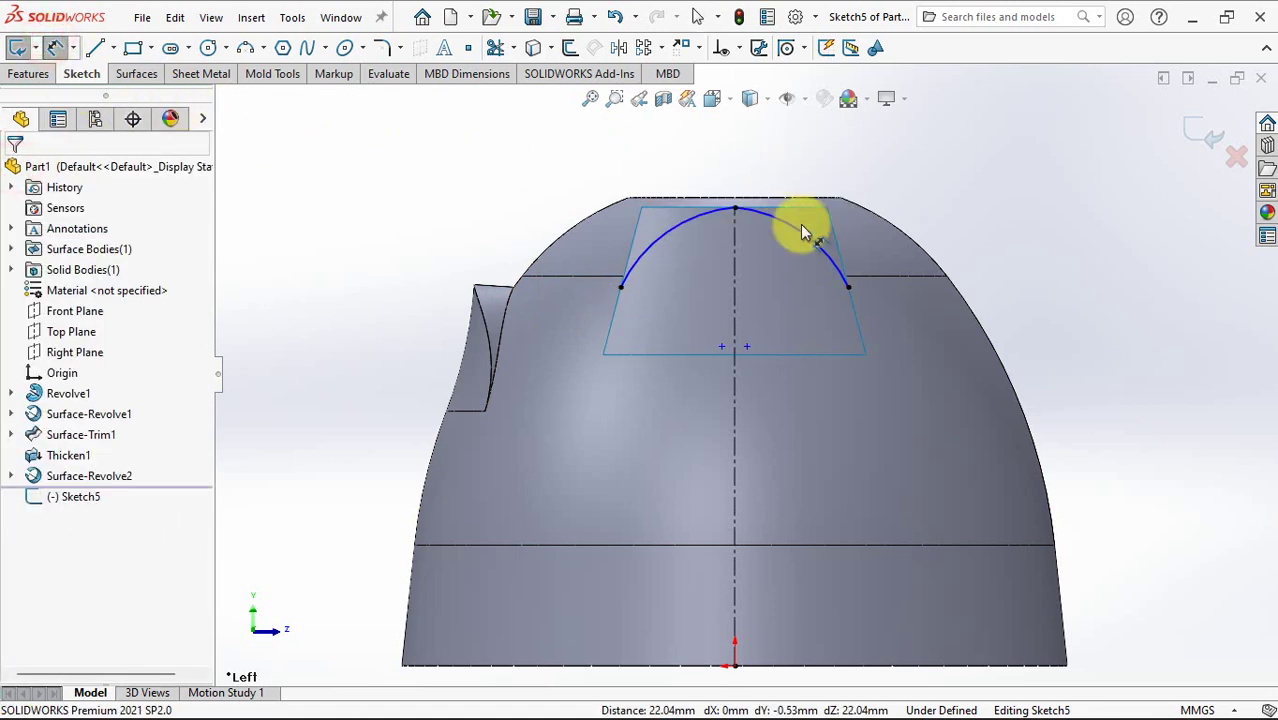
{"action": "left_click", "coordinate": [805, 232]}
{"action": "left_click", "coordinate": [880, 172]}
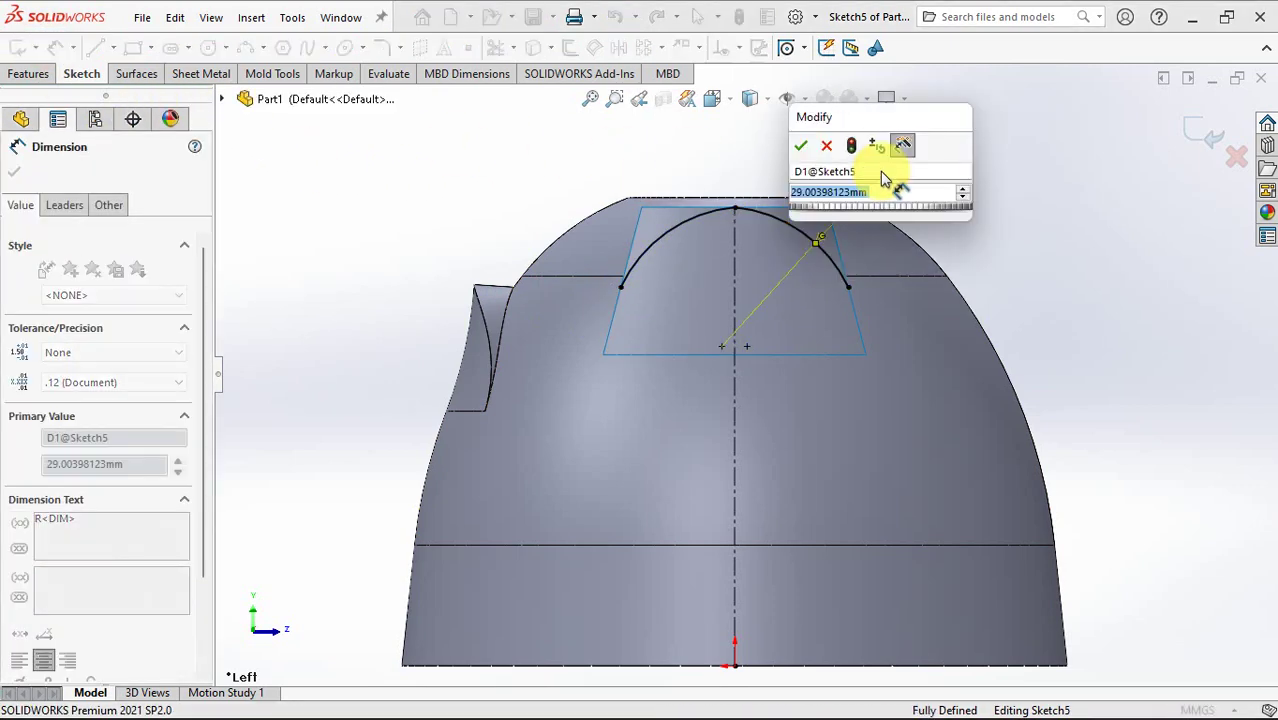
{"action": "type", "text": "30"}
{"action": "left_click", "coordinate": [826, 145]}
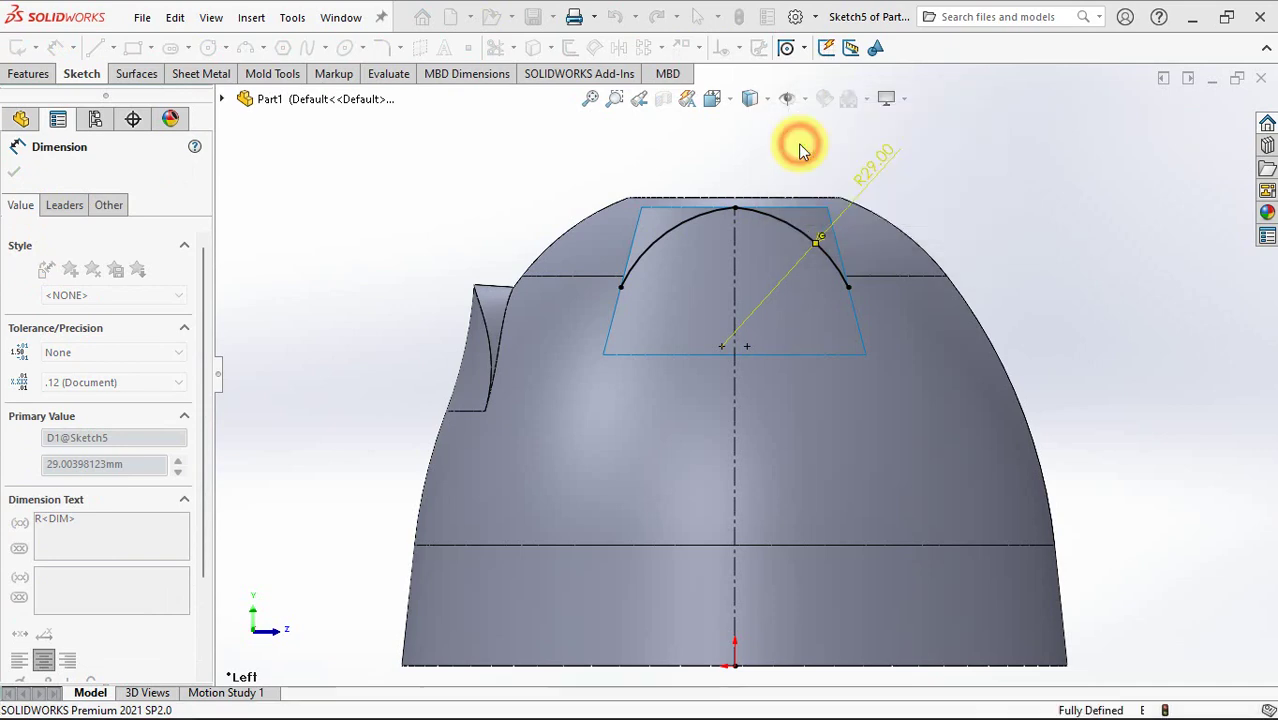
{"action": "left_click", "coordinate": [1214, 136]}
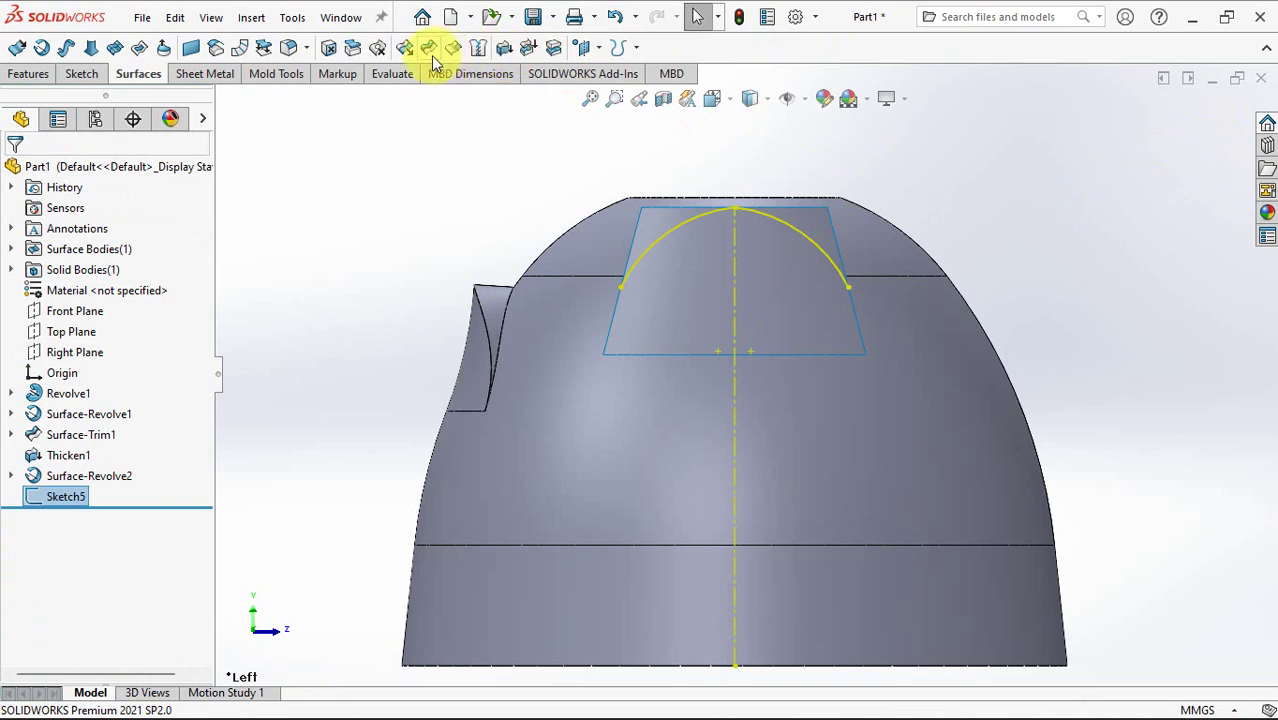
- Trim the upper revolved patch with Sketch5, keeping the arch-shaped region
{"action": "left_click", "coordinate": [428, 48]}
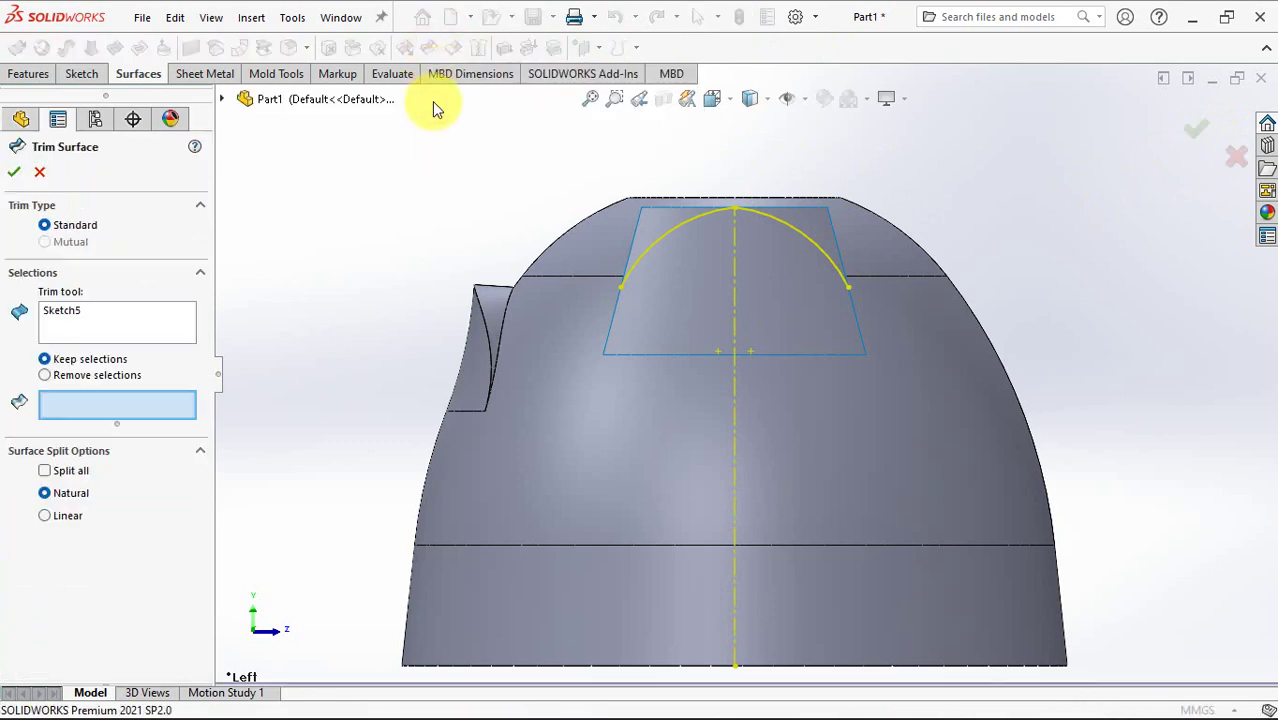
{"action": "left_click", "coordinate": [701, 314]}
{"action": "key", "text": "Return"}
{"action": "middle_click_drag", "start_coordinate": [1080, 274], "coordinate": [835, 370]}
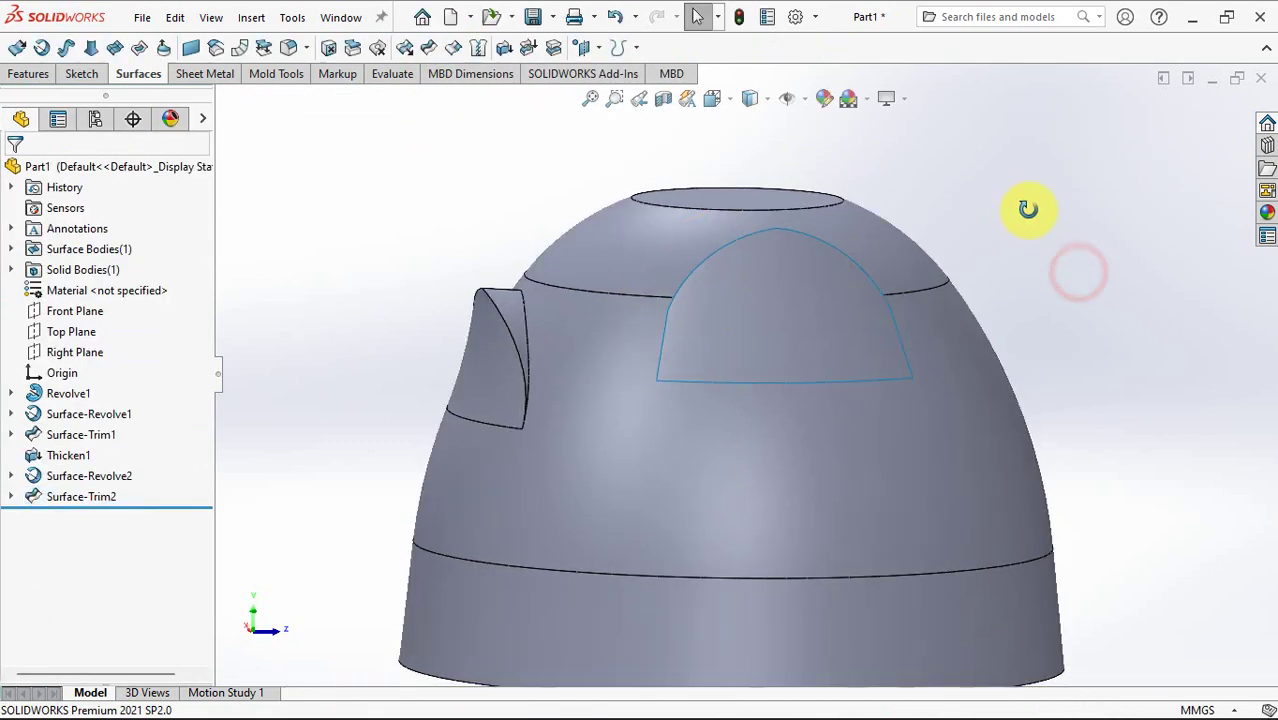
- Thicken Surface-Trim2 12 mm to both sides, merged with the dome
{"action": "left_click", "coordinate": [99, 498]}
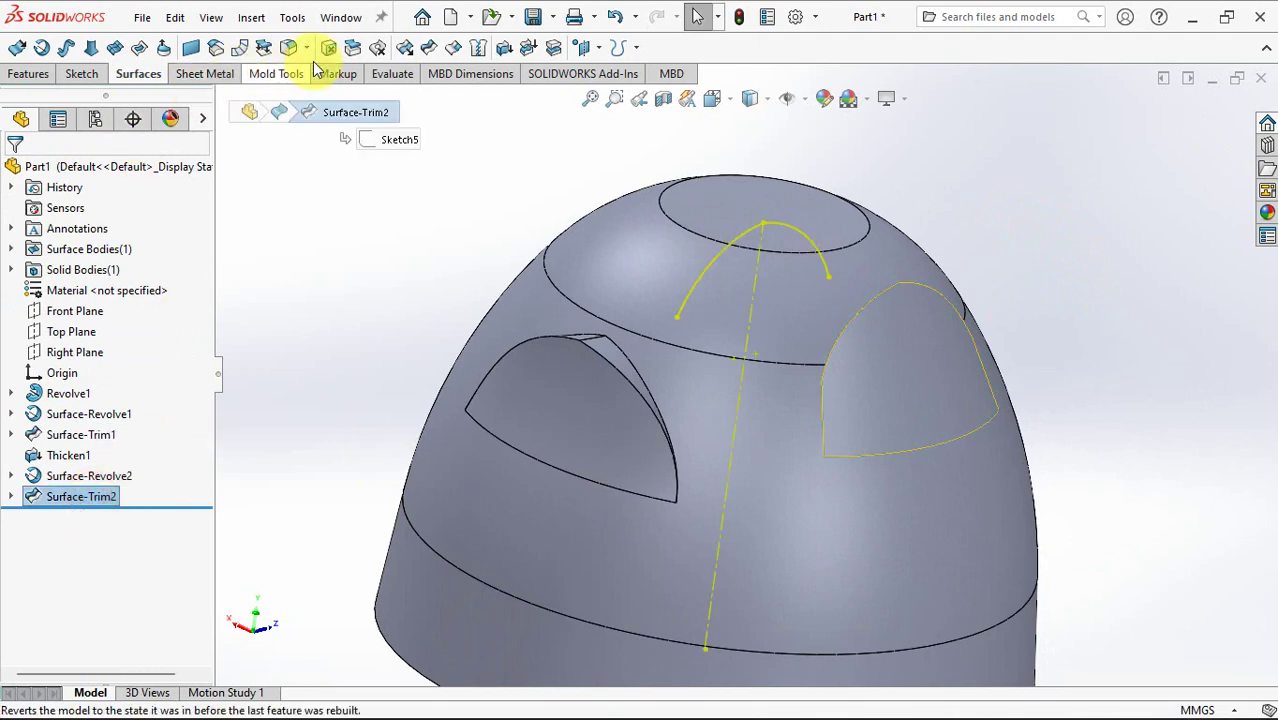
{"action": "left_click", "coordinate": [504, 50]}
{"action": "left_click", "coordinate": [100, 347]}
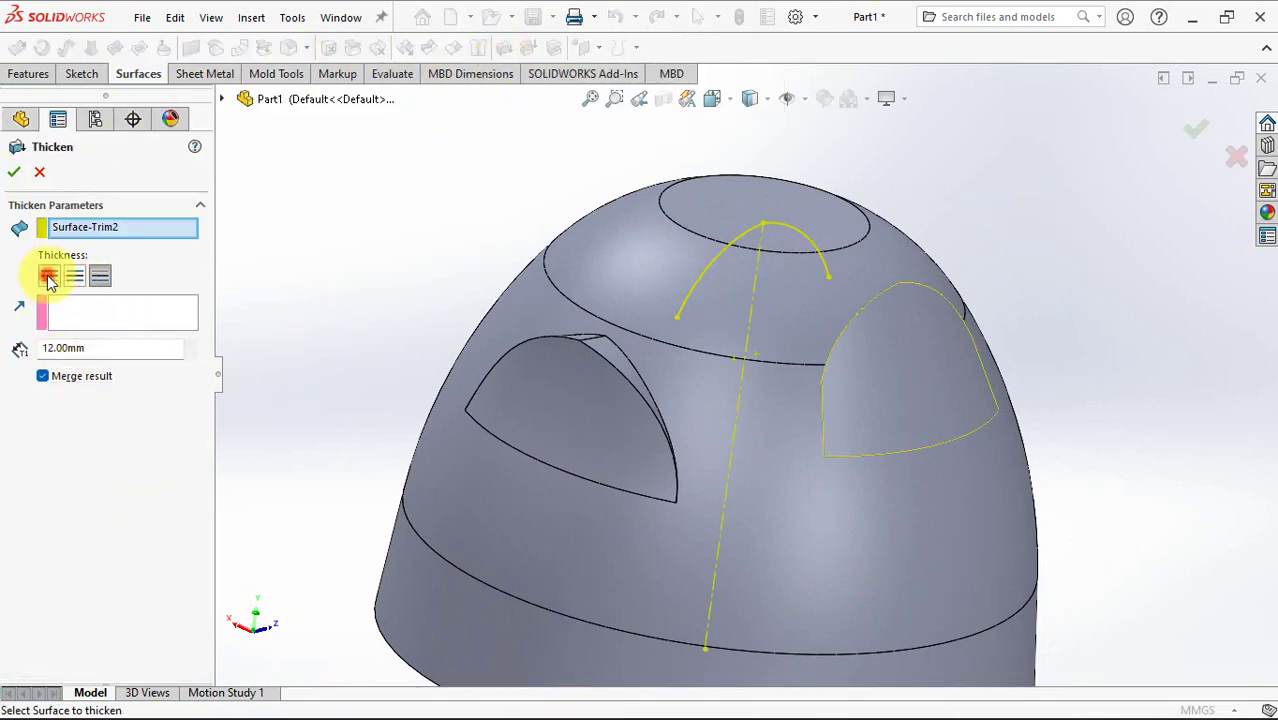
{"action": "left_click", "coordinate": [102, 278]}
{"action": "left_click", "coordinate": [13, 174]}
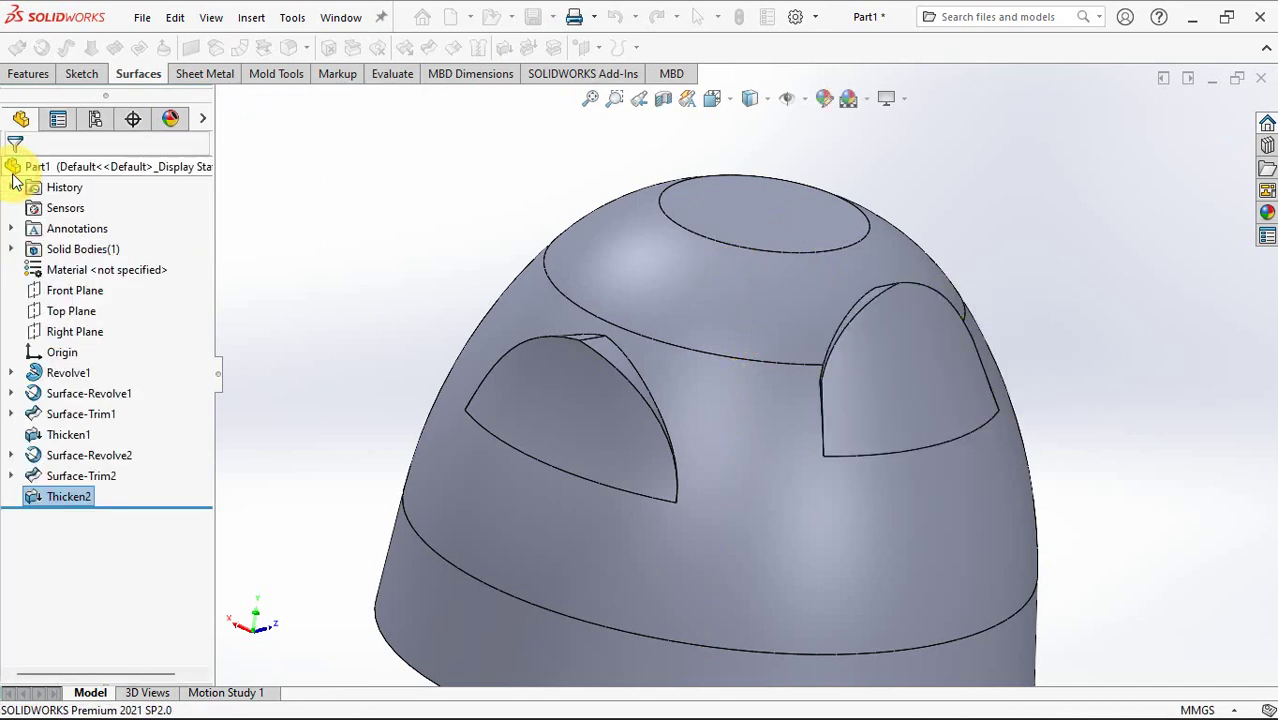
{"action": "mouse_move", "coordinate": [345, 274]}
{"action": "middle_mouse_down"}
{"action": "mouse_move", "coordinate": [436, 360]}
{"action": "mouse_move", "coordinate": [370, 343]}
{"action": "middle_mouse_up"}
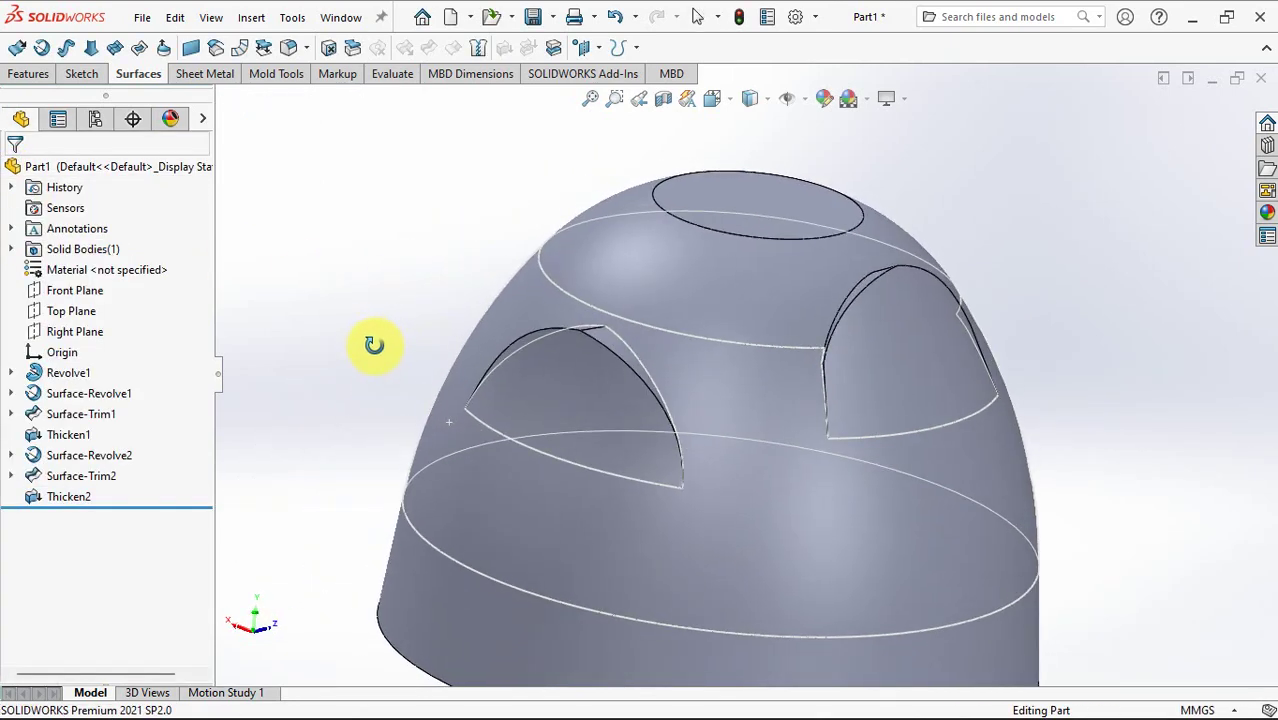
{"action": "key", "text": "ctrl+7"}
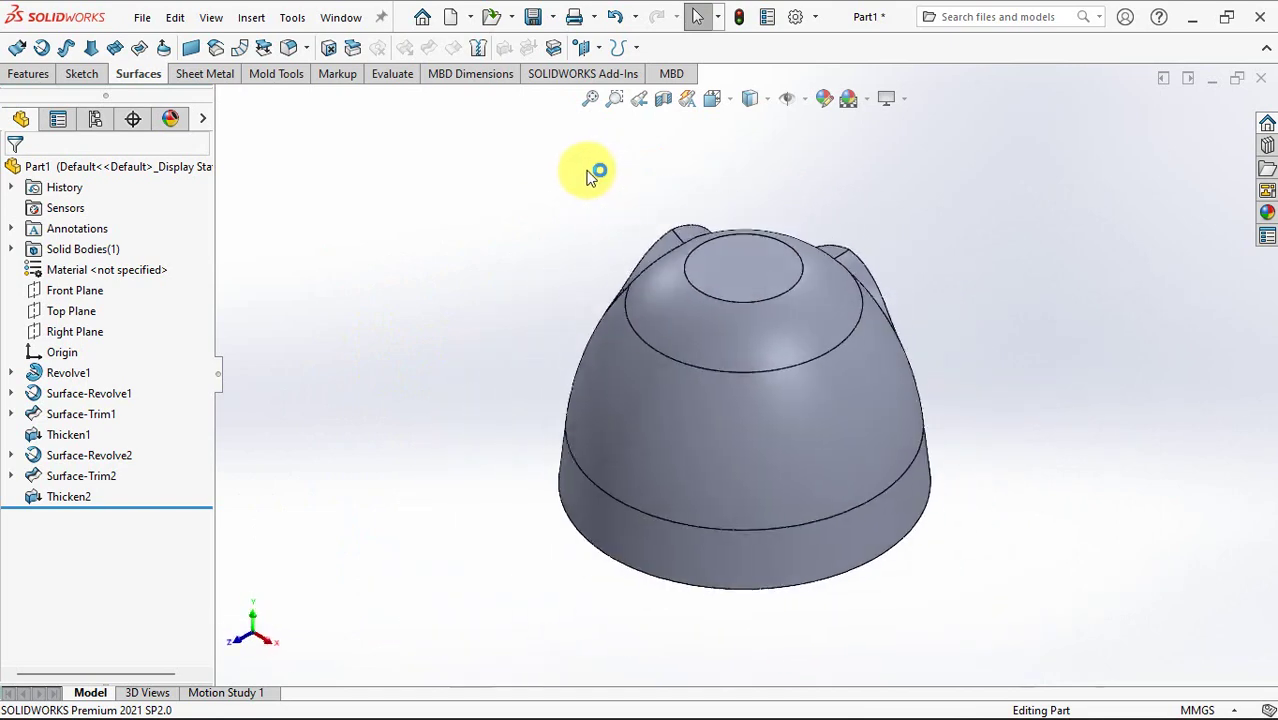
{"action": "mouse_move", "coordinate": [579, 294]}
{"action": "middle_mouse_down"}
{"action": "mouse_move", "coordinate": [401, 293]}
{"action": "mouse_move", "coordinate": [414, 456]}
{"action": "mouse_move", "coordinate": [442, 419]}
{"action": "mouse_move", "coordinate": [435, 405]}
{"action": "middle_mouse_up"}
- Circular-pattern Thicken1 and Thicken2 into 6 equal copies over 360° around the cylindrical face's axis
{"action": "left_click", "coordinate": [36, 84]}
{"action": "left_click", "coordinate": [357, 47]}
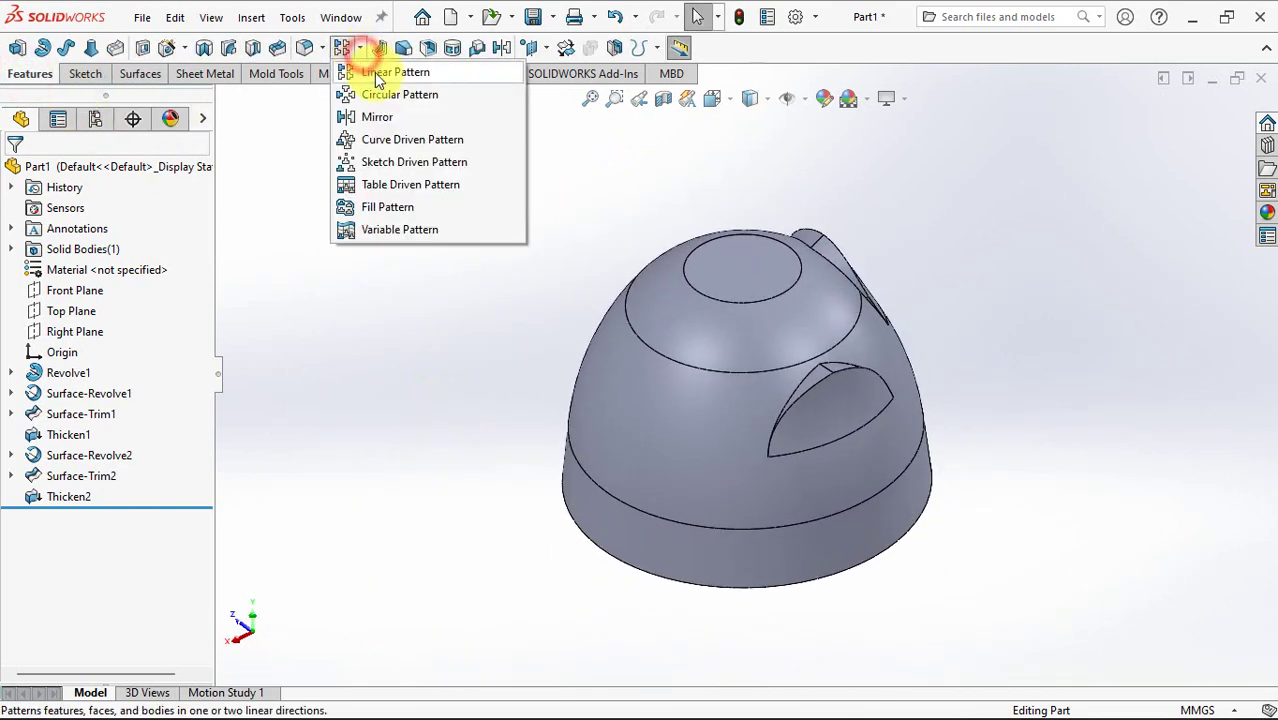
{"action": "left_click", "coordinate": [425, 93]}
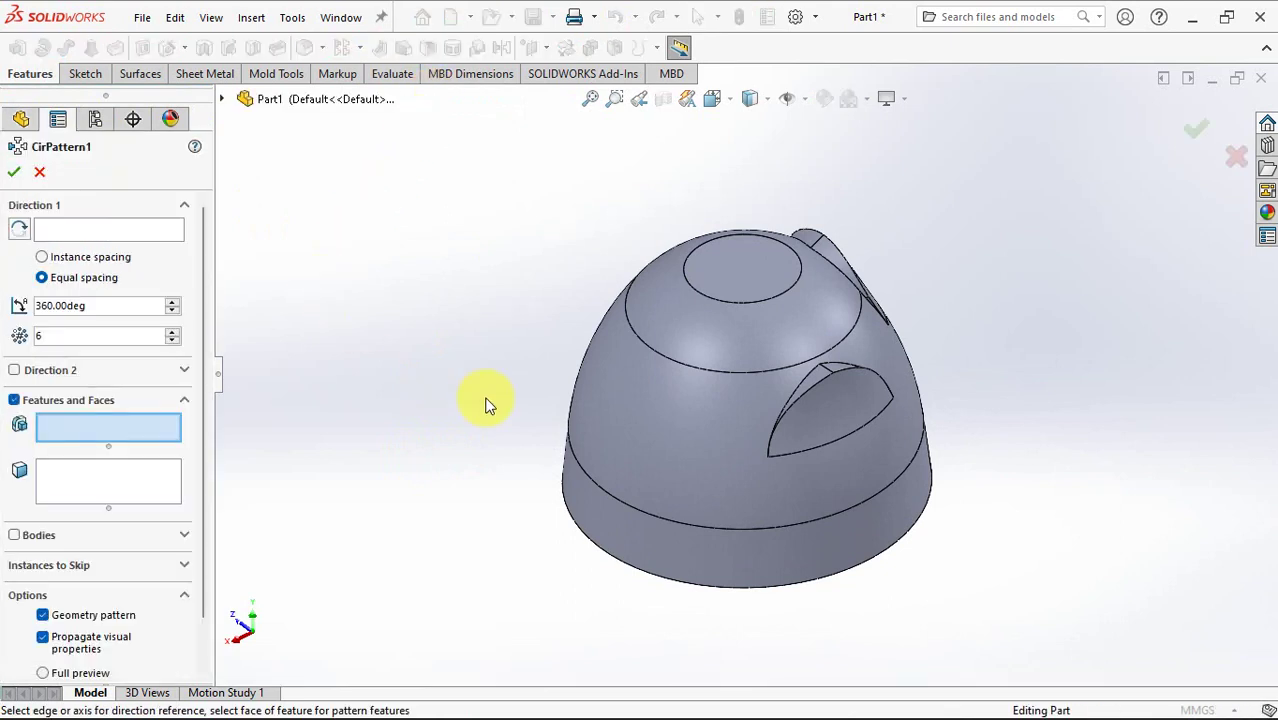
{"action": "left_click", "coordinate": [812, 388]}
{"action": "mouse_move", "coordinate": [813, 377]}
{"action": "middle_mouse_down"}
{"action": "mouse_move", "coordinate": [776, 357]}
{"action": "mouse_move", "coordinate": [827, 371]}
{"action": "middle_mouse_up"}
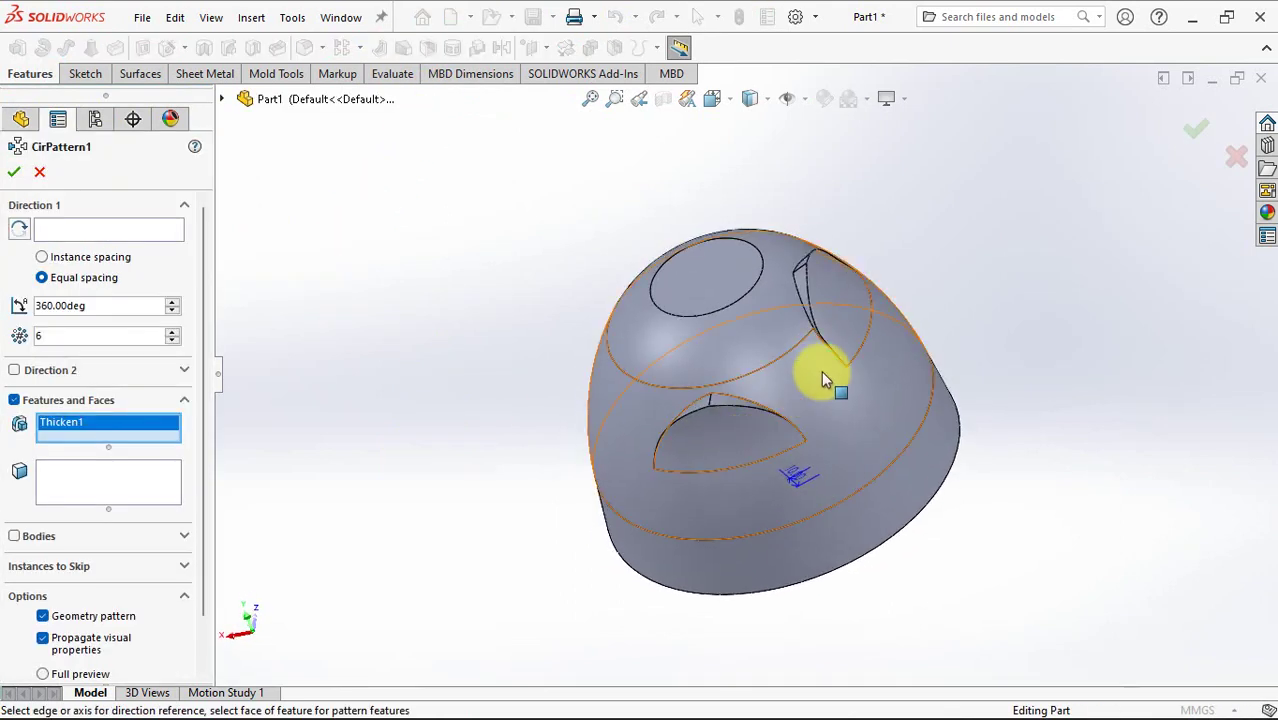
{"action": "left_click", "coordinate": [827, 290]}
{"action": "left_click", "coordinate": [110, 229]}
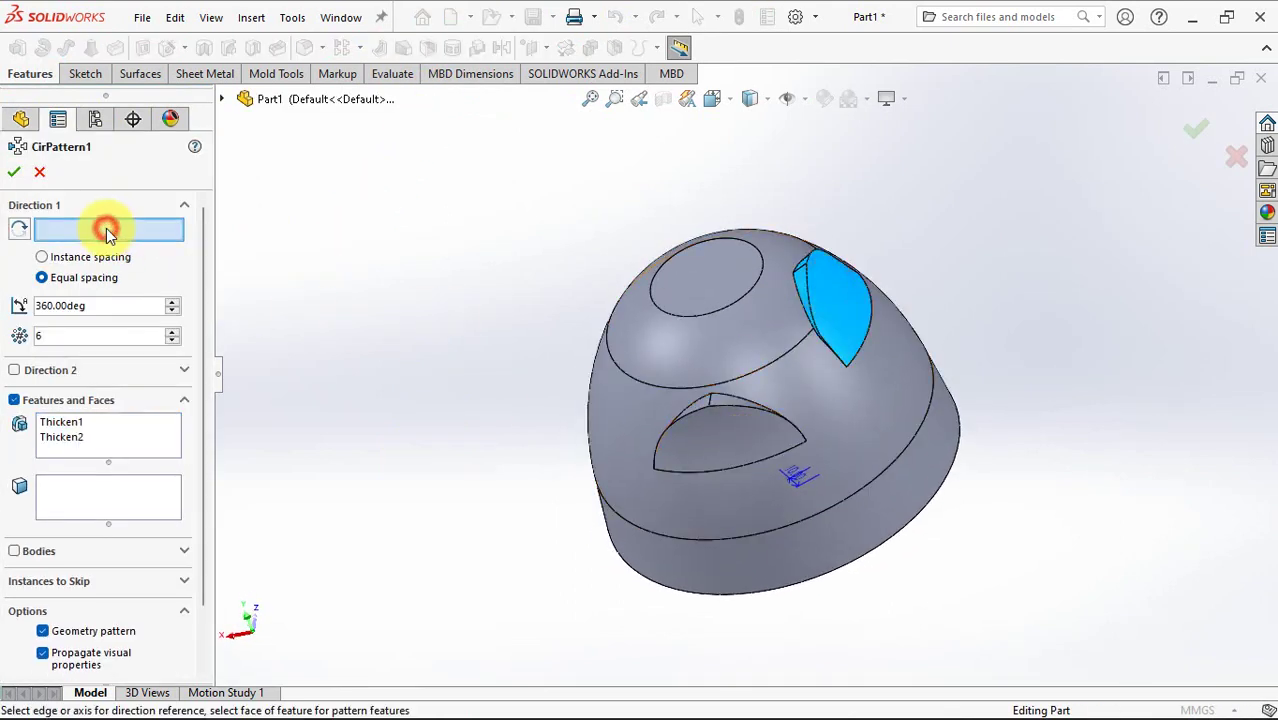
{"action": "left_click", "coordinate": [890, 504]}
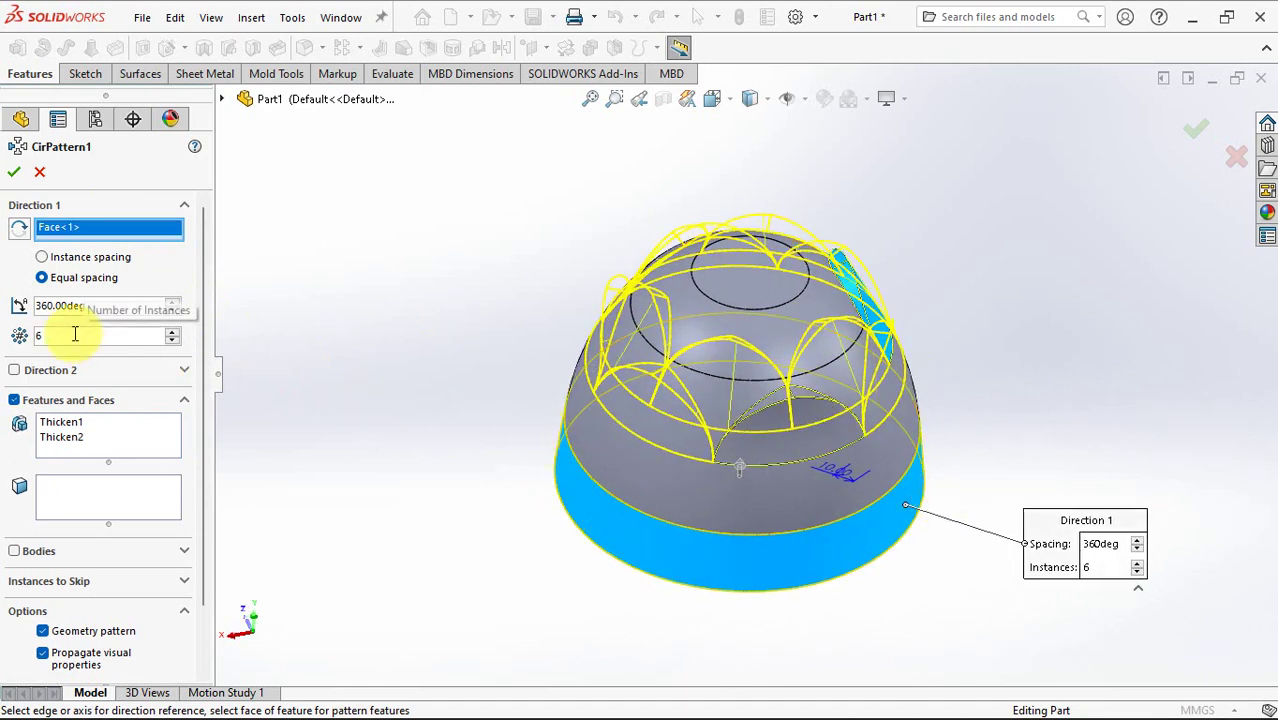
{"action": "left_click", "coordinate": [14, 176]}
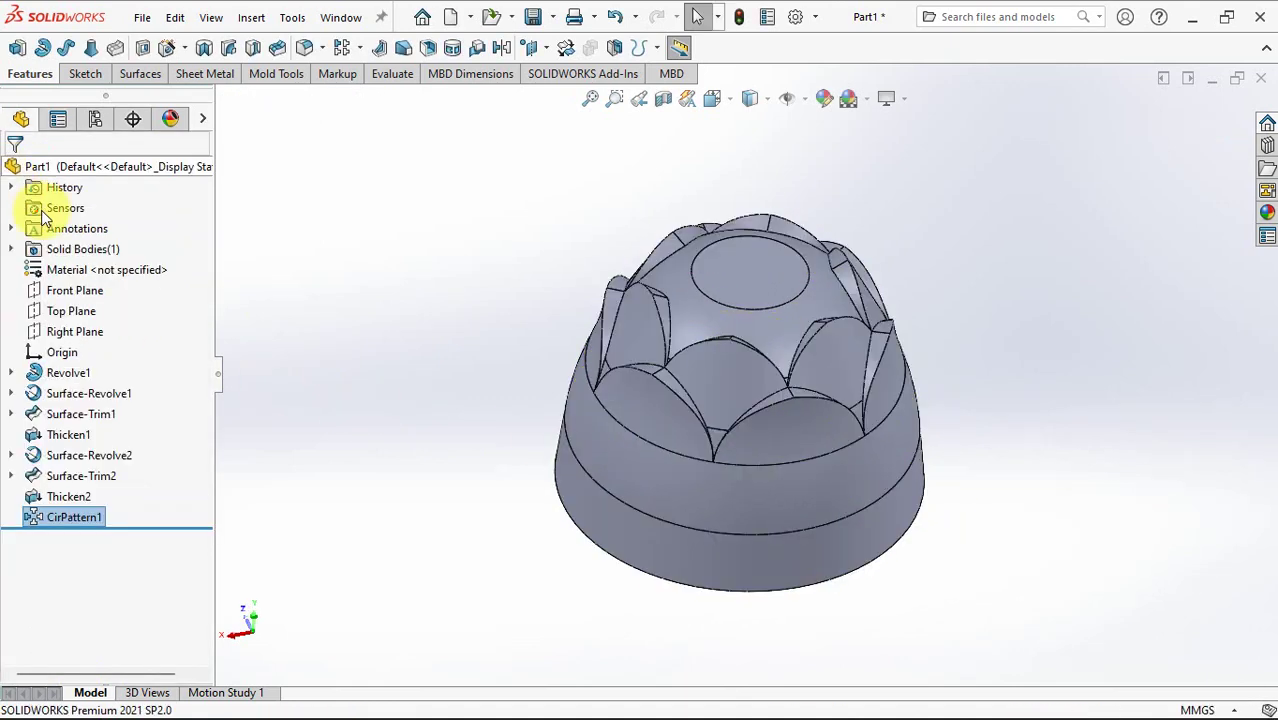
{"action": "middle_click_drag", "start_coordinate": [413, 353], "coordinate": [429, 348]}
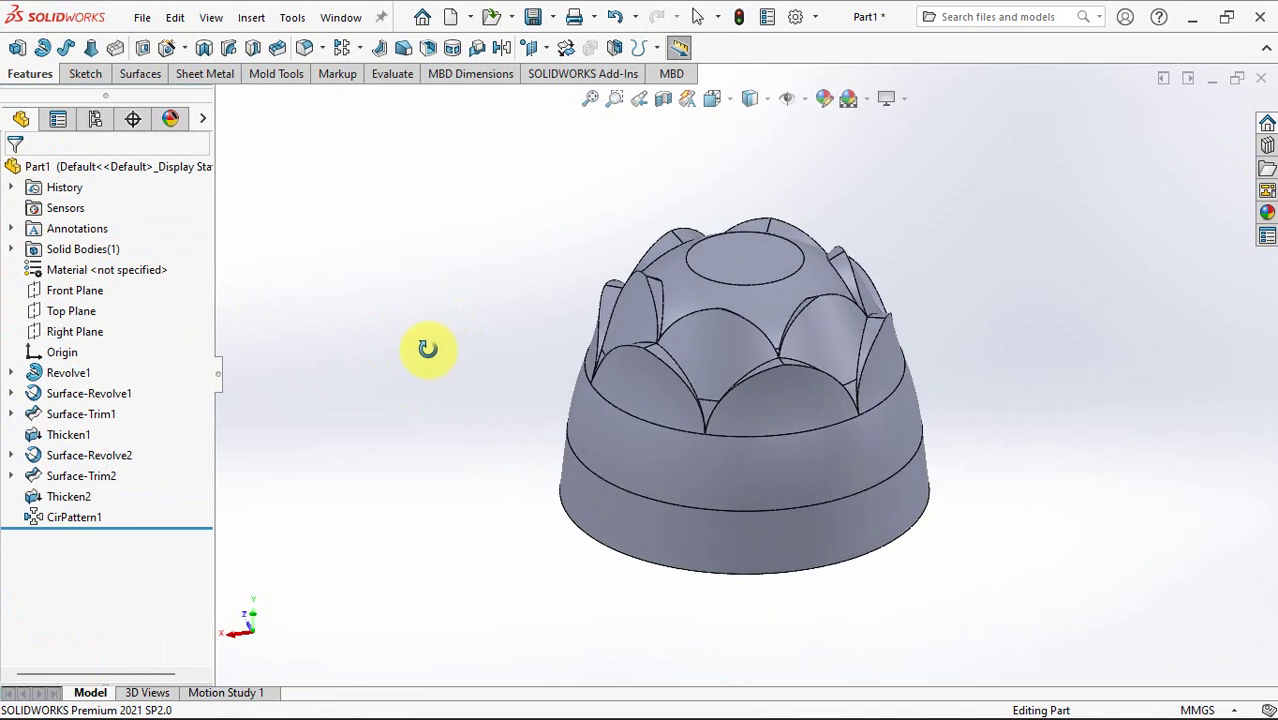
{"action": "left_click", "coordinate": [428, 47]}
- Shell the part to 1.00 mm walls, removing the bottom face, with preview shown
{"action": "type", "text": "1.00mm"}
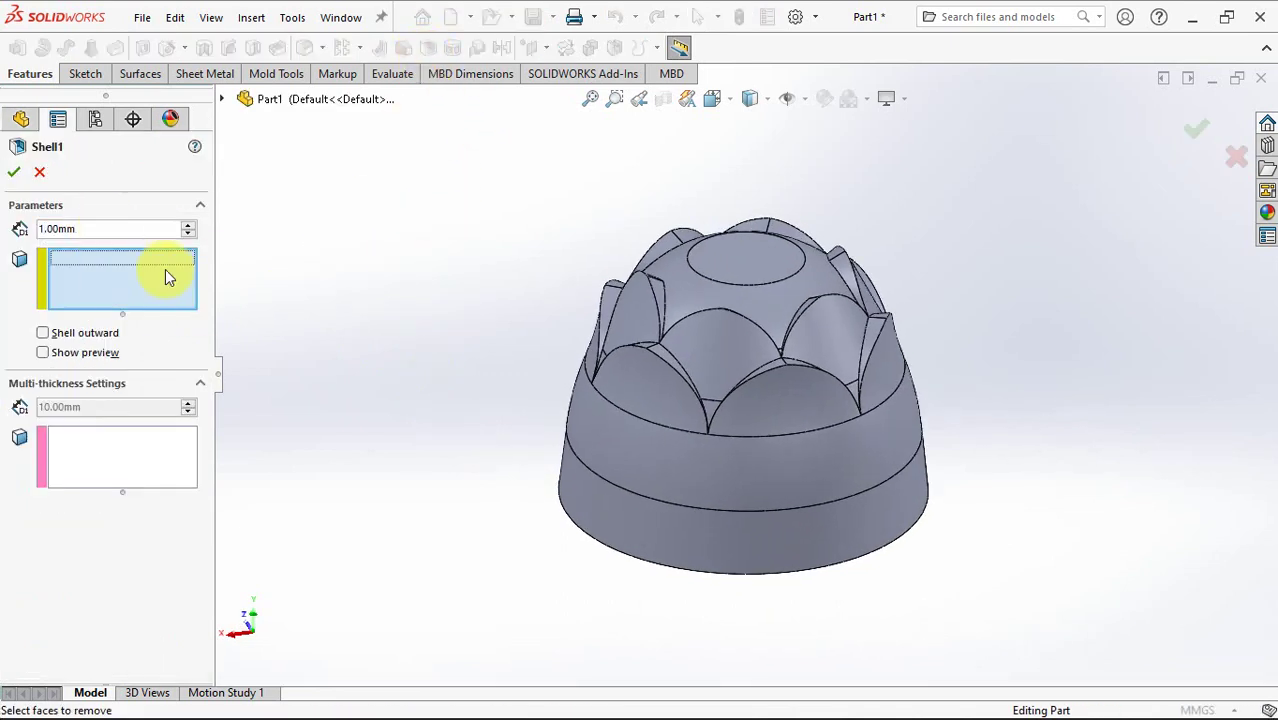
{"action": "middle_click_drag", "start_coordinate": [230, 268], "coordinate": [380, 266]}
{"action": "left_click", "coordinate": [705, 488]}
{"action": "mouse_move", "coordinate": [705, 488]}
{"action": "middle_mouse_down"}
{"action": "mouse_move", "coordinate": [489, 340]}
{"action": "mouse_move", "coordinate": [480, 360]}
{"action": "middle_mouse_up"}
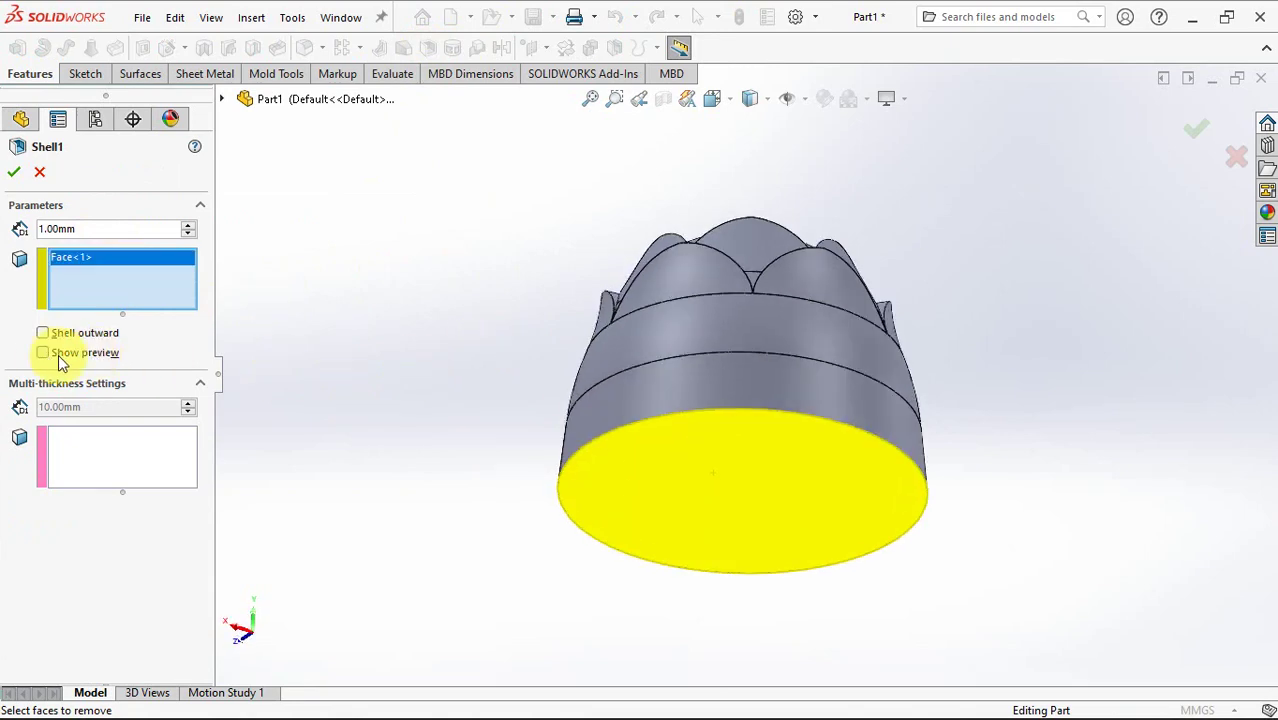
{"action": "left_click", "coordinate": [43, 353]}
{"action": "middle_click_drag", "start_coordinate": [383, 364], "coordinate": [403, 560]}
{"action": "left_click", "coordinate": [15, 173]}
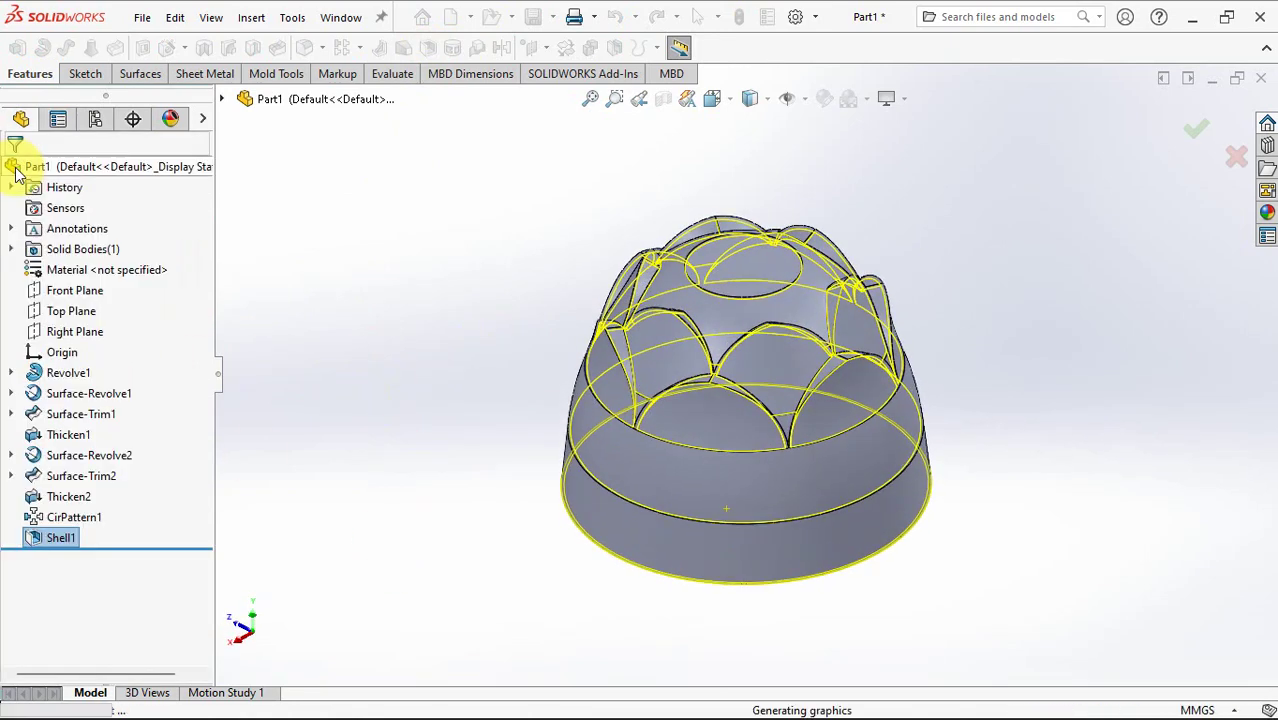
{"action": "mouse_move", "coordinate": [420, 262]}
{"action": "middle_mouse_down"}
{"action": "mouse_move", "coordinate": [437, 229]}
{"action": "mouse_move", "coordinate": [441, 142]}
{"action": "mouse_move", "coordinate": [422, 428]}
{"action": "middle_mouse_up"}
- Sketch on the flat top face a circle offset 2 mm inward from the top edge
{"action": "left_click", "coordinate": [142, 47]}
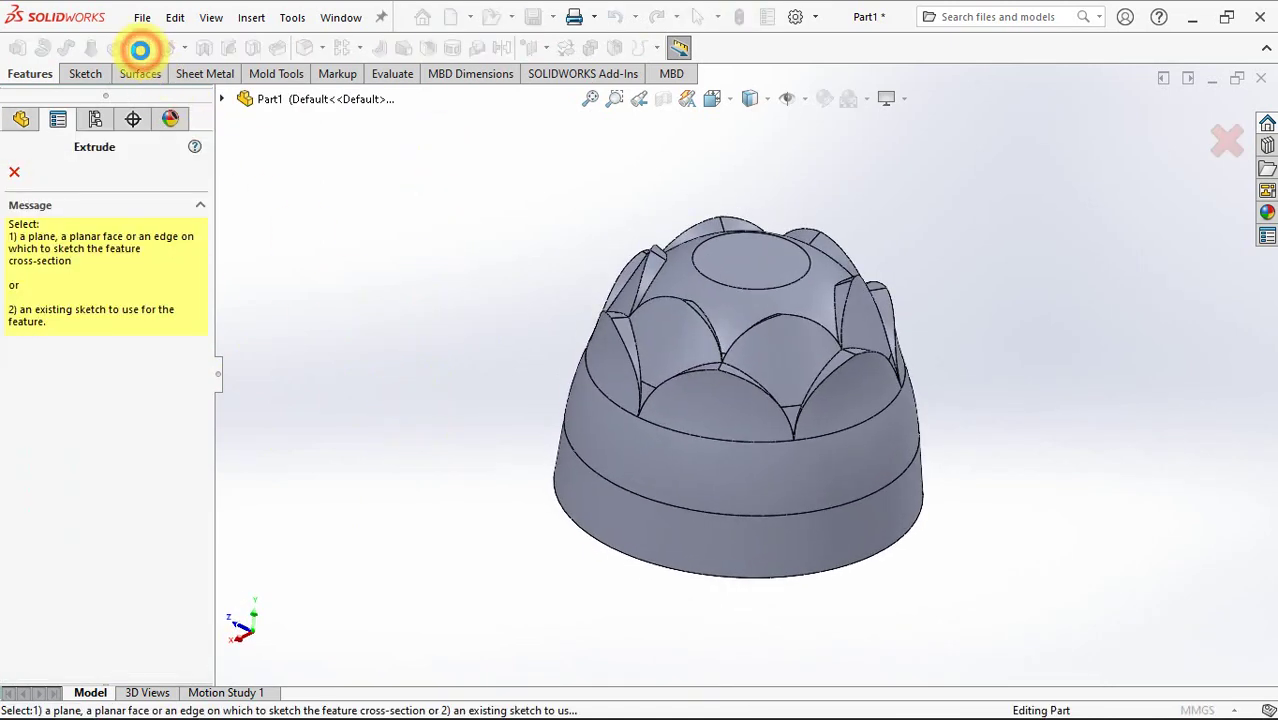
{"action": "left_click", "coordinate": [772, 254]}
{"action": "middle_click_drag", "start_coordinate": [772, 254], "coordinate": [766, 307]}
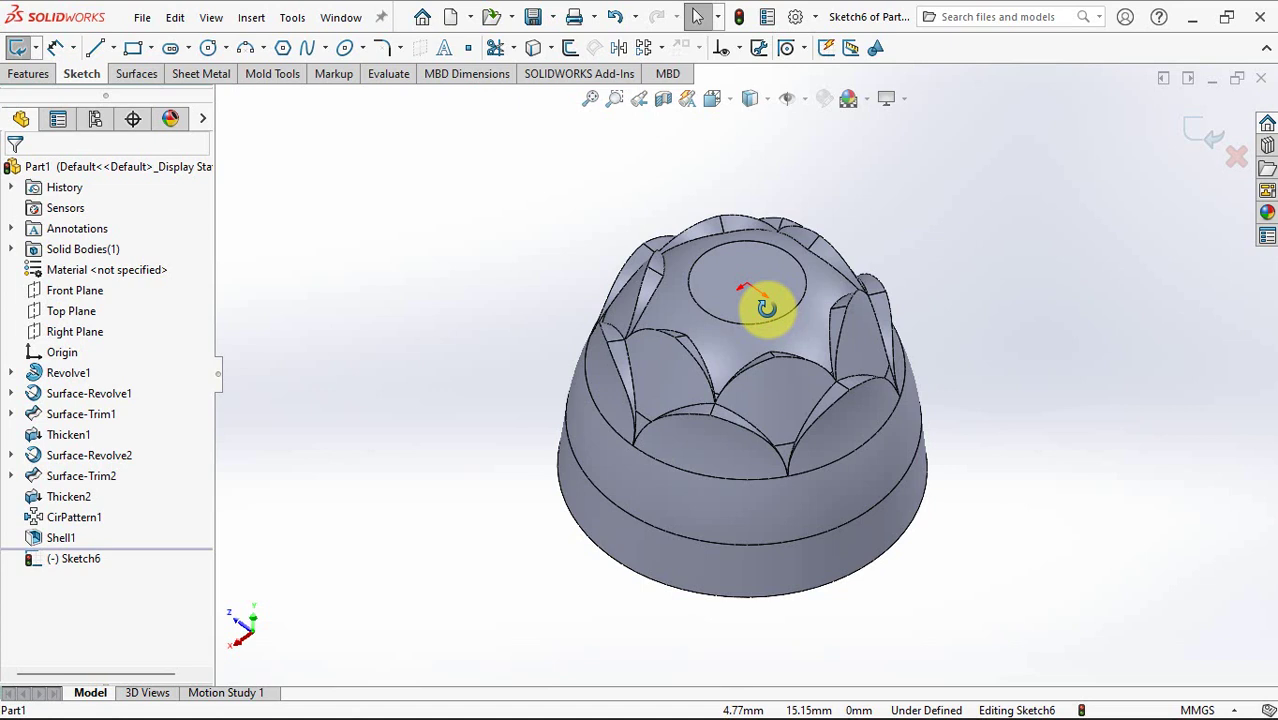
{"action": "left_click", "coordinate": [569, 47]}
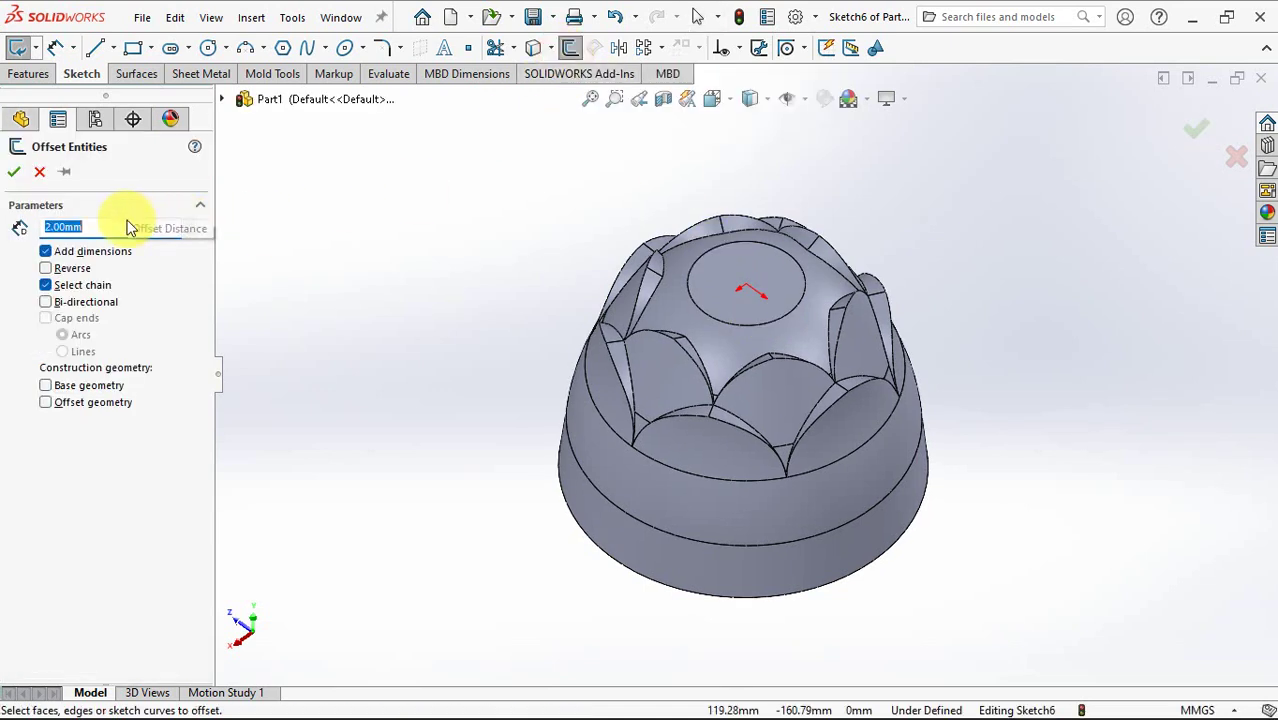
{"action": "left_click", "coordinate": [47, 270]}
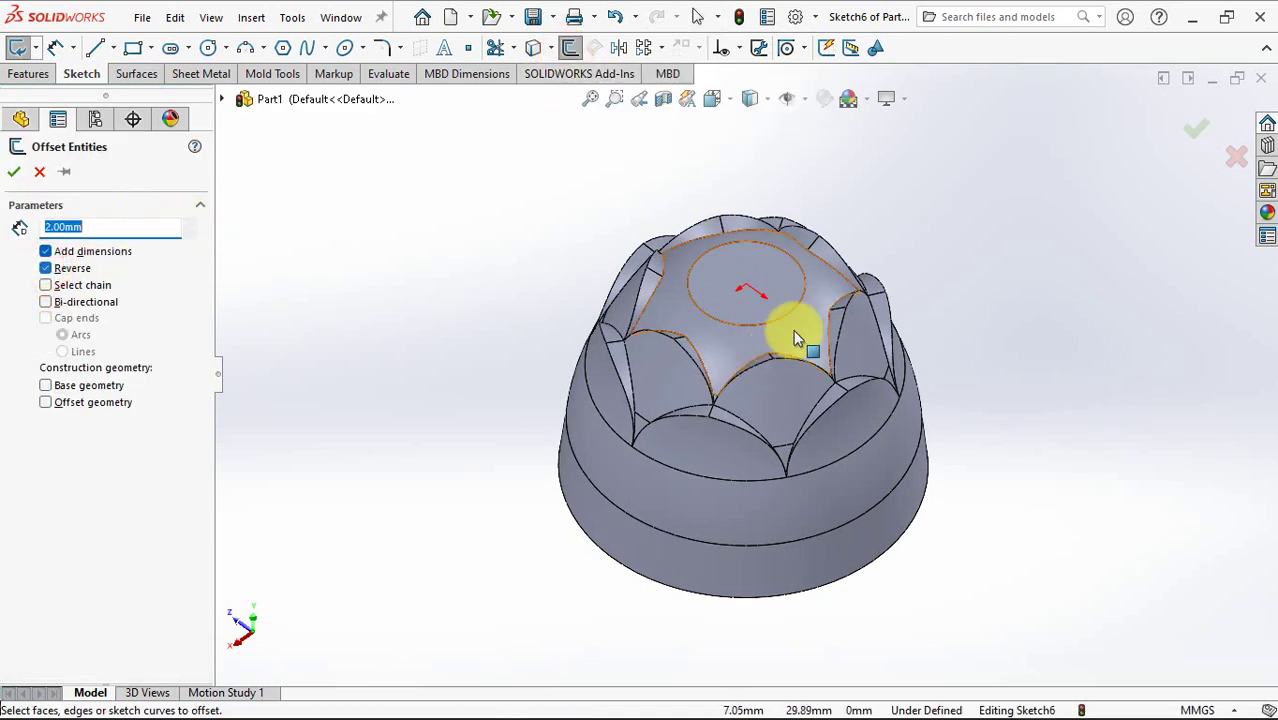
{"action": "left_click", "coordinate": [758, 328]}
{"action": "left_click", "coordinate": [758, 333]}
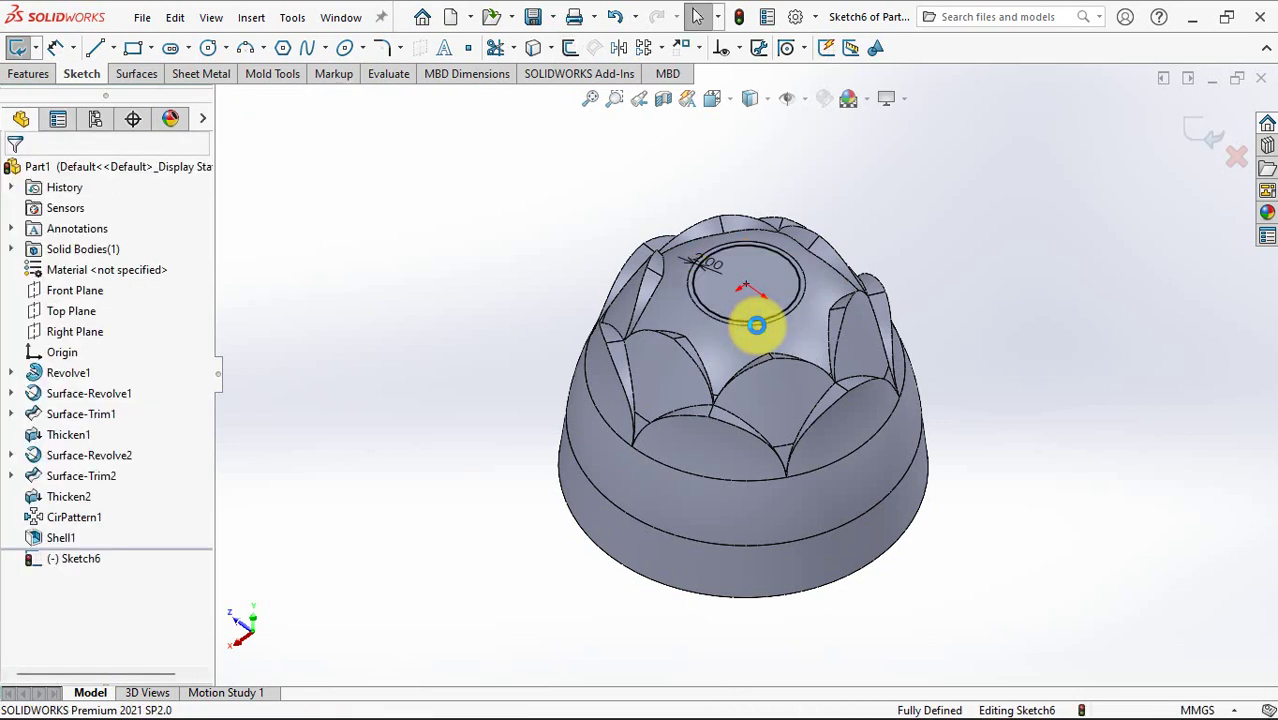
{"action": "scroll", "coordinate": [758, 333], "scroll_direction": "down", "scroll_amount": 2}
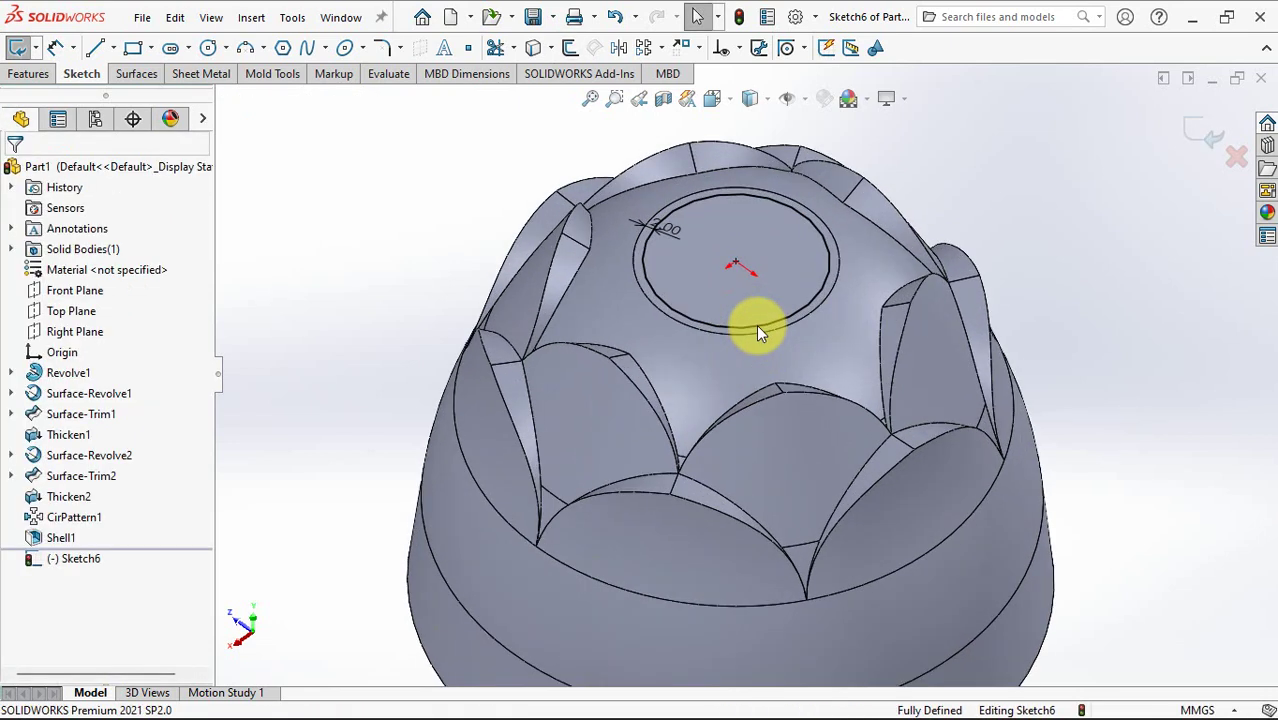
- Extruded-cut the offset circle 10 mm to open the hole in the dome's top
{"action": "left_click", "coordinate": [1207, 143]}
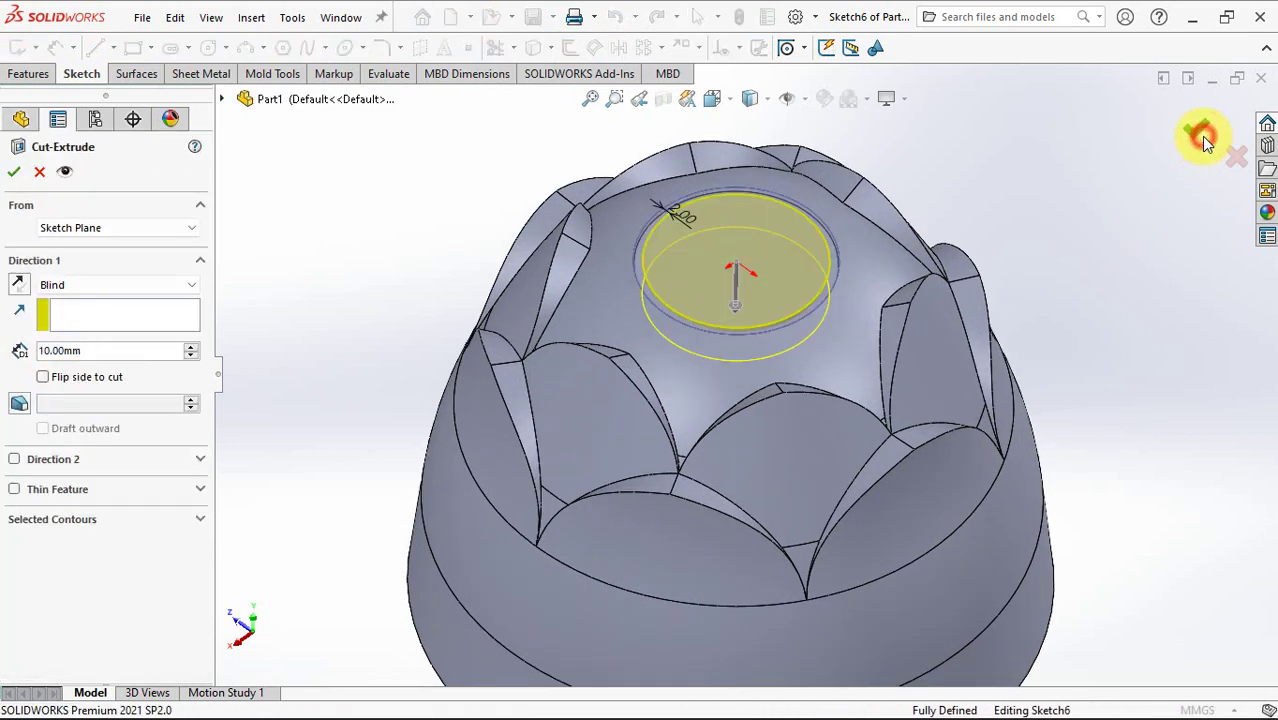
{"action": "left_click", "coordinate": [1207, 143]}
{"action": "scroll", "coordinate": [806, 249], "scroll_direction": "up", "scroll_amount": 2}
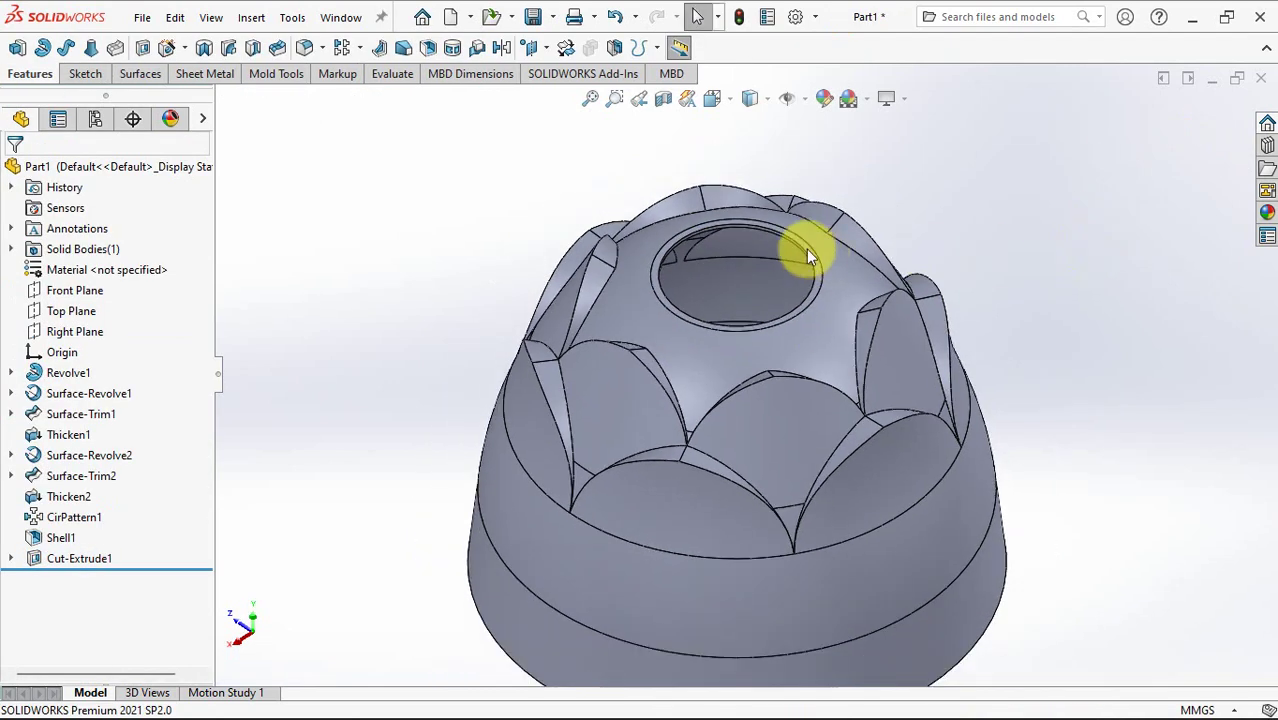
{"action": "scroll", "coordinate": [806, 249], "scroll_direction": "down", "scroll_amount": 2}
{"action": "middle_click_drag", "start_coordinate": [734, 278], "coordinate": [727, 248]}
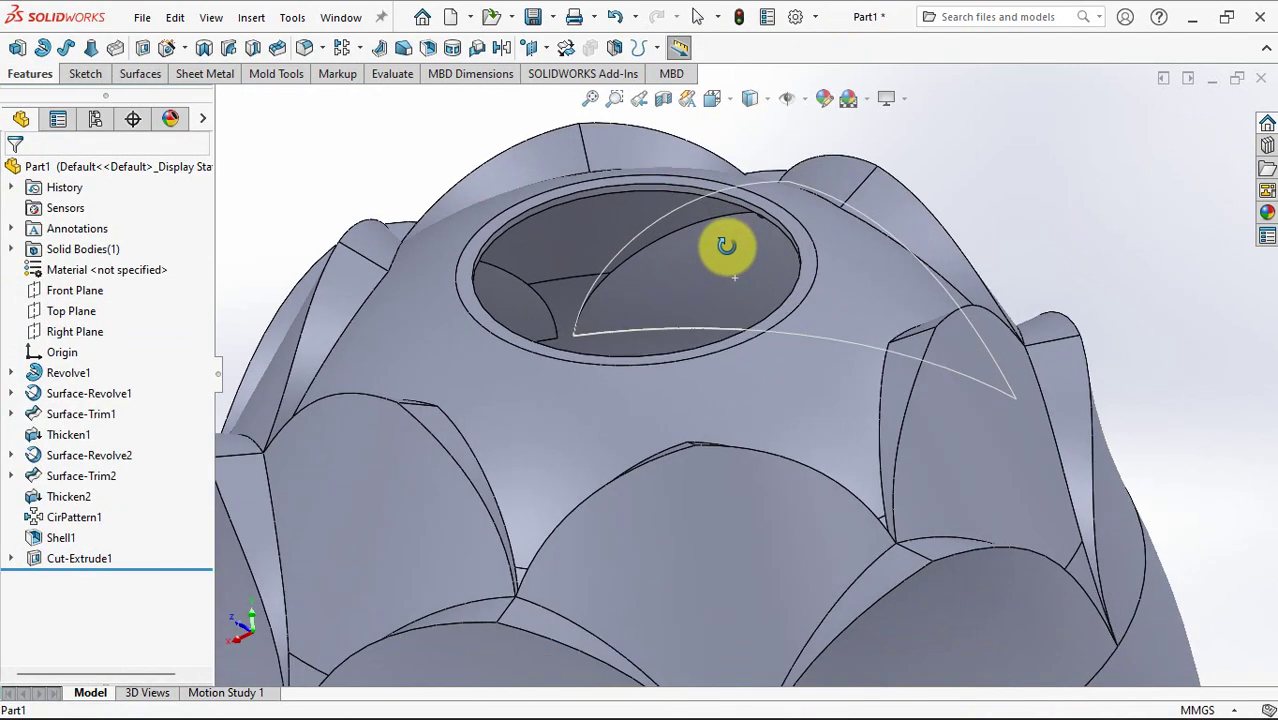
- Sweep a 2 mm circular profile along the top hole's edge to form the rim bead
{"action": "left_click", "coordinate": [62, 52]}
{"action": "left_click", "coordinate": [42, 241]}
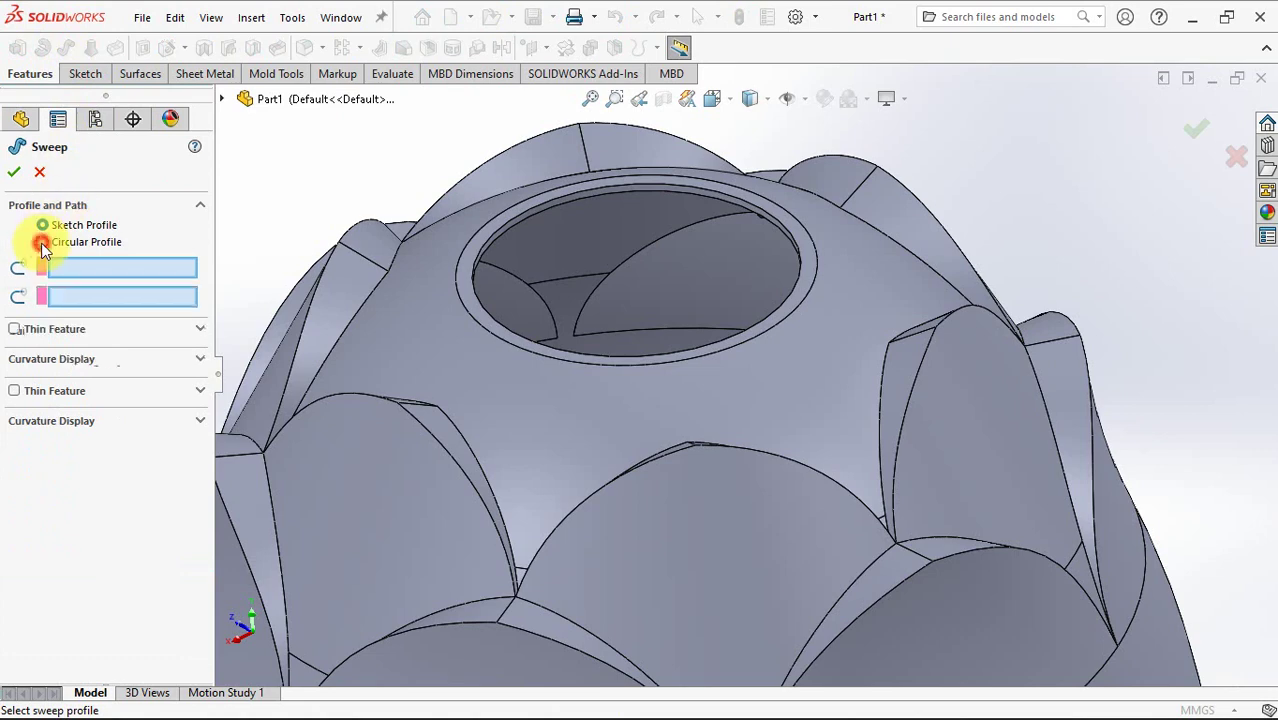
{"action": "type", "text": "2"}
{"action": "key", "text": "Tab"}
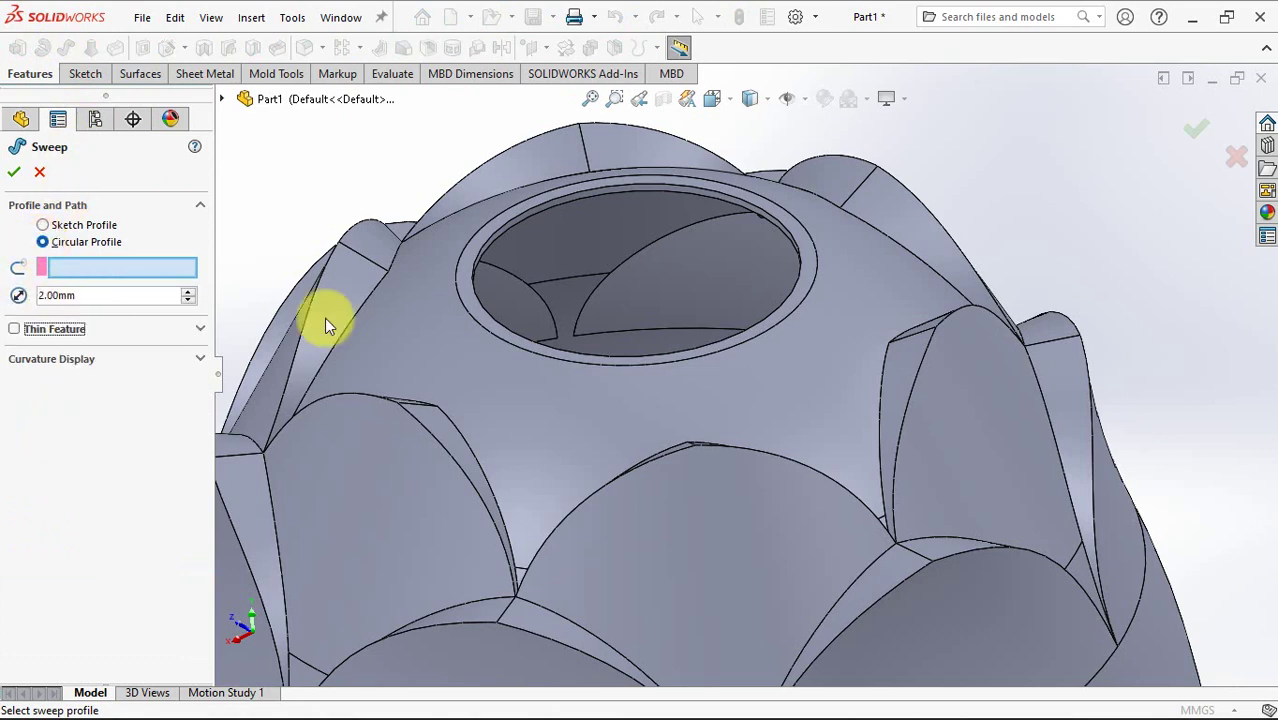
{"action": "left_click", "coordinate": [600, 195]}
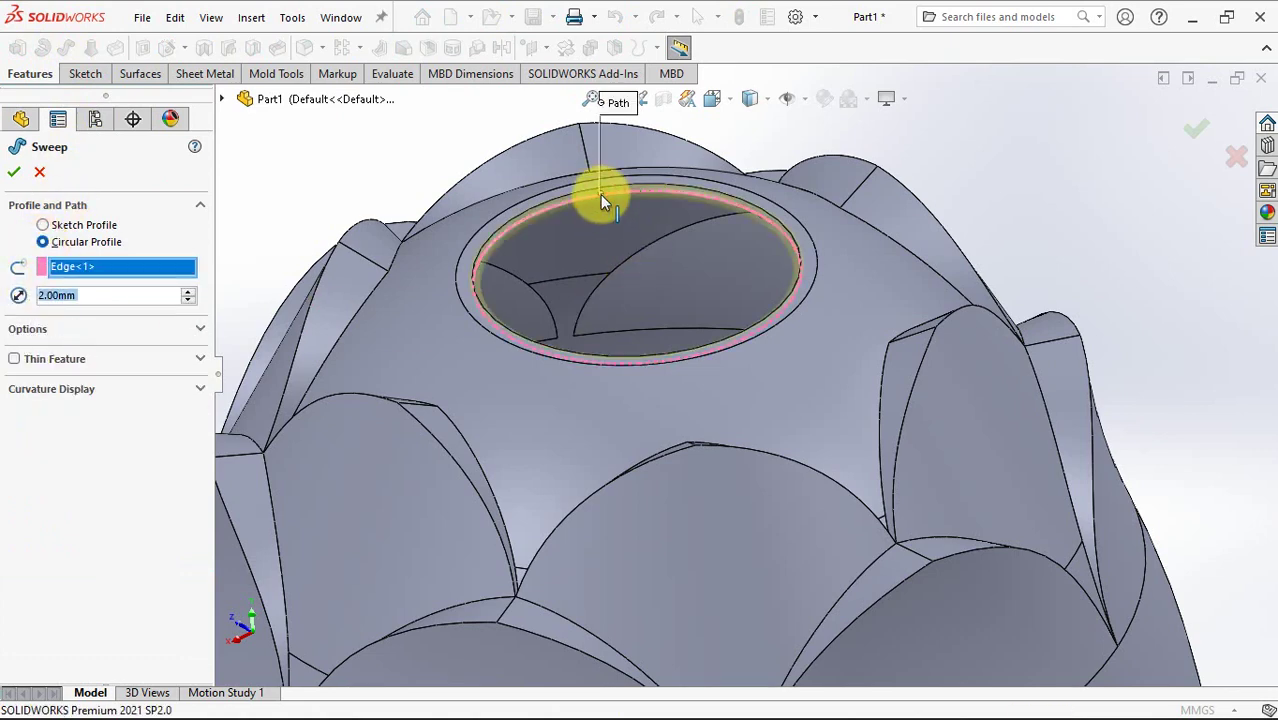
{"action": "key", "text": "Return"}
{"action": "key", "text": "f"}
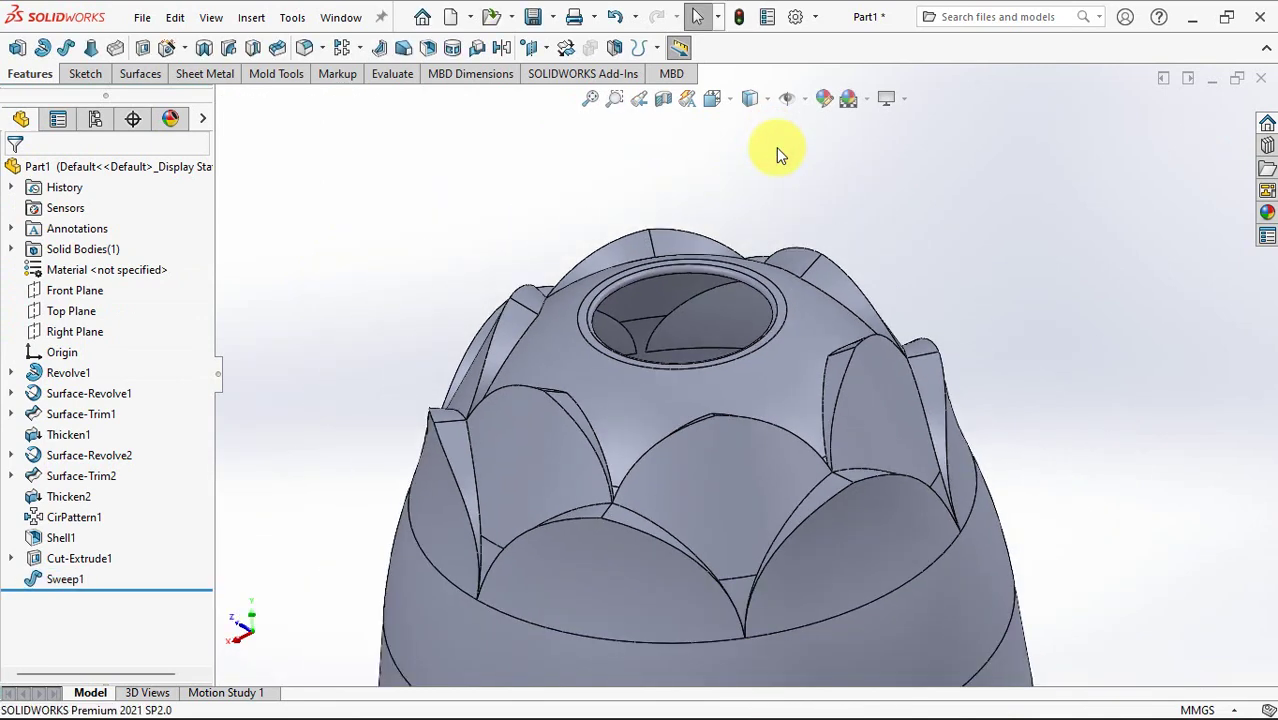
{"action": "middle_click_drag", "start_coordinate": [778, 180], "coordinate": [795, 250]}
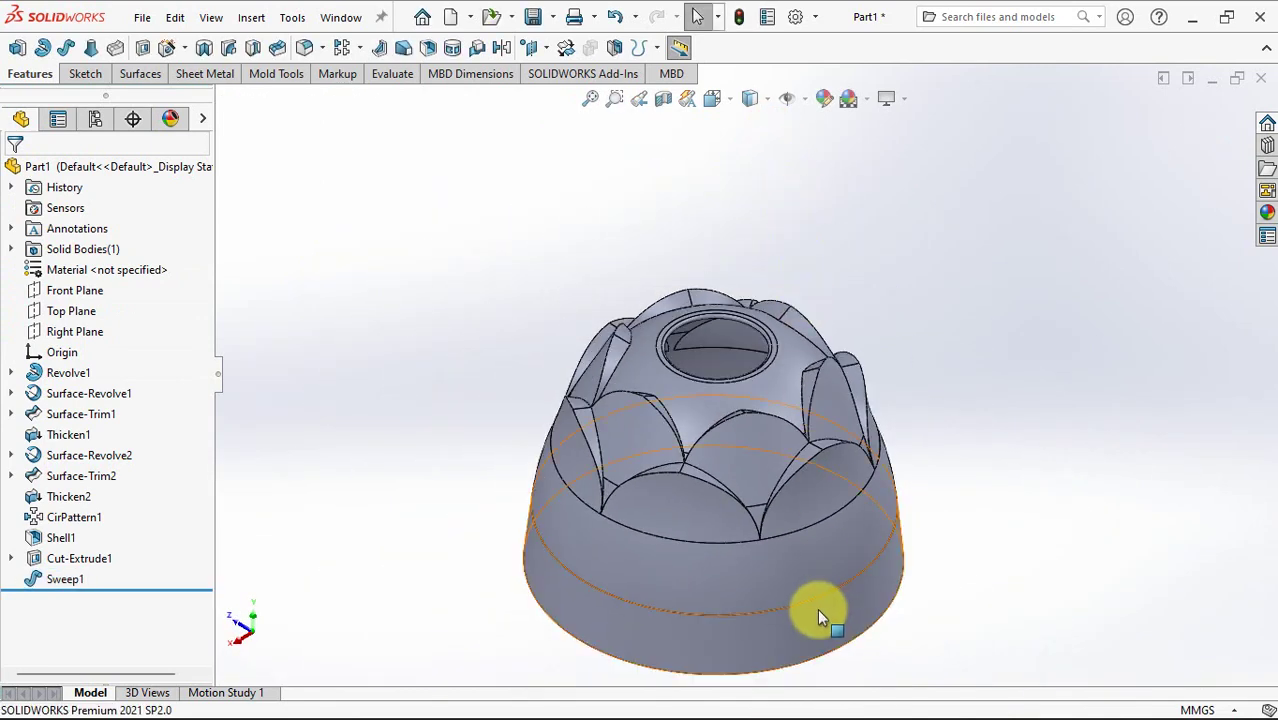
{"action": "scroll", "coordinate": [848, 524], "scroll_direction": "down", "scroll_amount": 2}
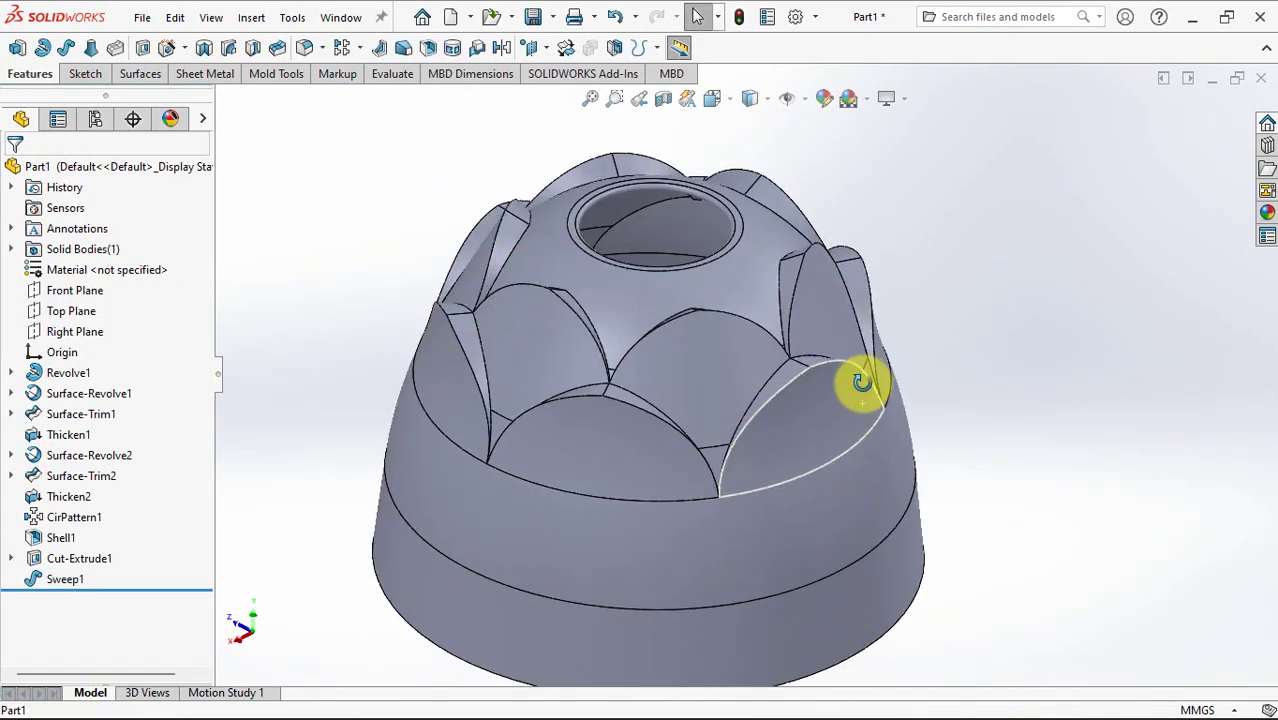
{"action": "left_click", "coordinate": [664, 100]}
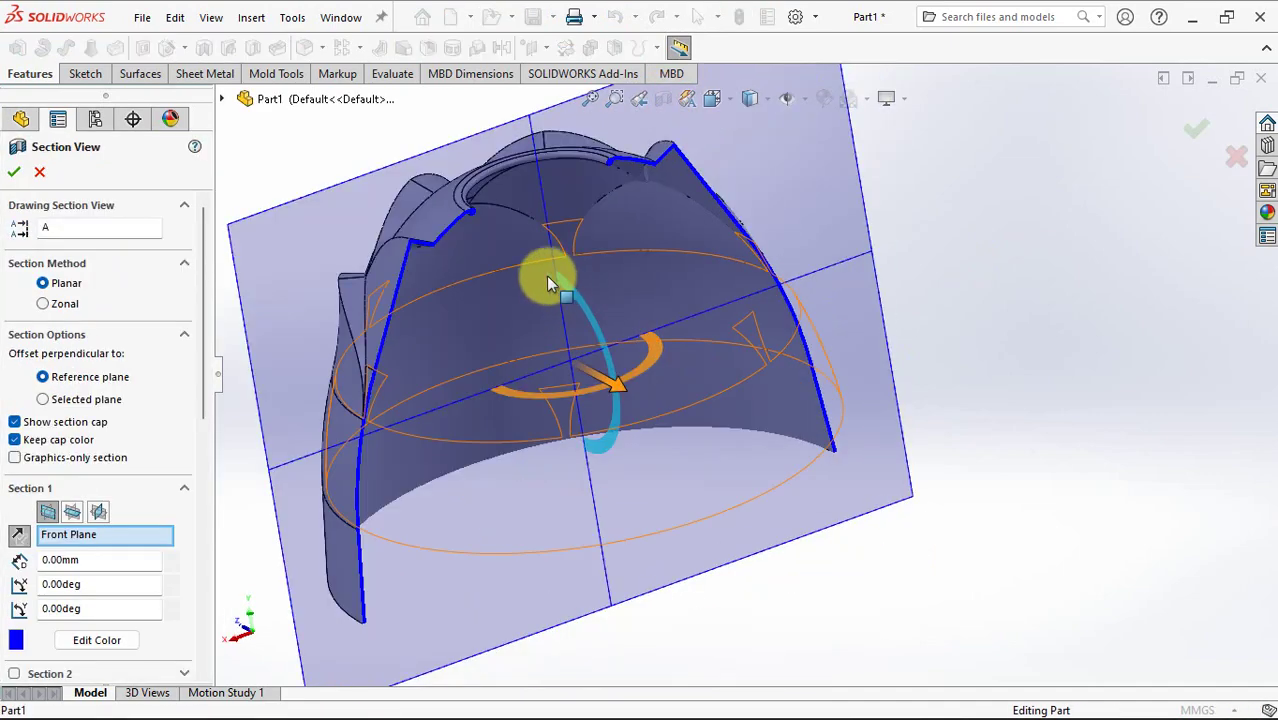
{"action": "scroll", "coordinate": [540, 240], "scroll_direction": "down", "scroll_amount": 2}
{"action": "scroll", "coordinate": [568, 265], "scroll_direction": "down", "scroll_amount": 2}
{"action": "scroll", "coordinate": [750, 408], "scroll_direction": "down", "scroll_amount": 2}
{"action": "scroll", "coordinate": [562, 296], "scroll_direction": "down", "scroll_amount": 2}
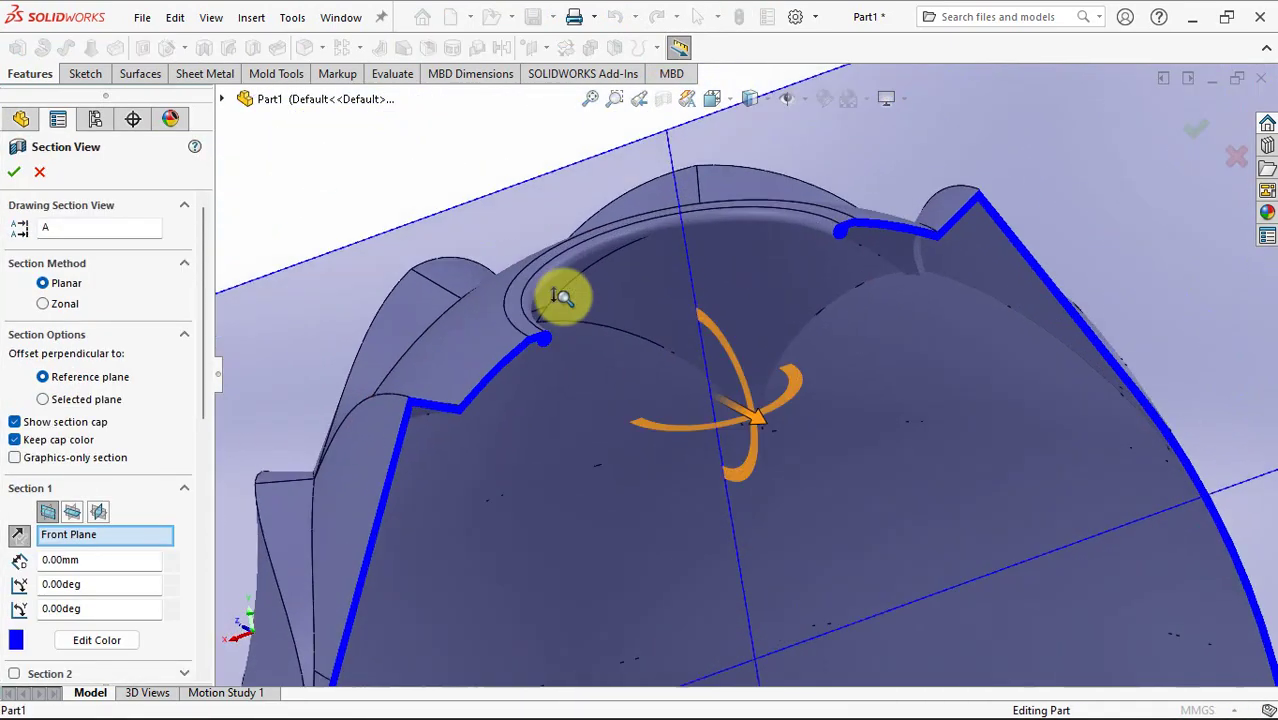
{"action": "scroll", "coordinate": [562, 296], "scroll_direction": "down", "scroll_amount": 3}
{"action": "scroll", "coordinate": [493, 371], "scroll_direction": "down", "scroll_amount": 2}
{"action": "scroll", "coordinate": [679, 390], "scroll_direction": "down", "scroll_amount": 2}
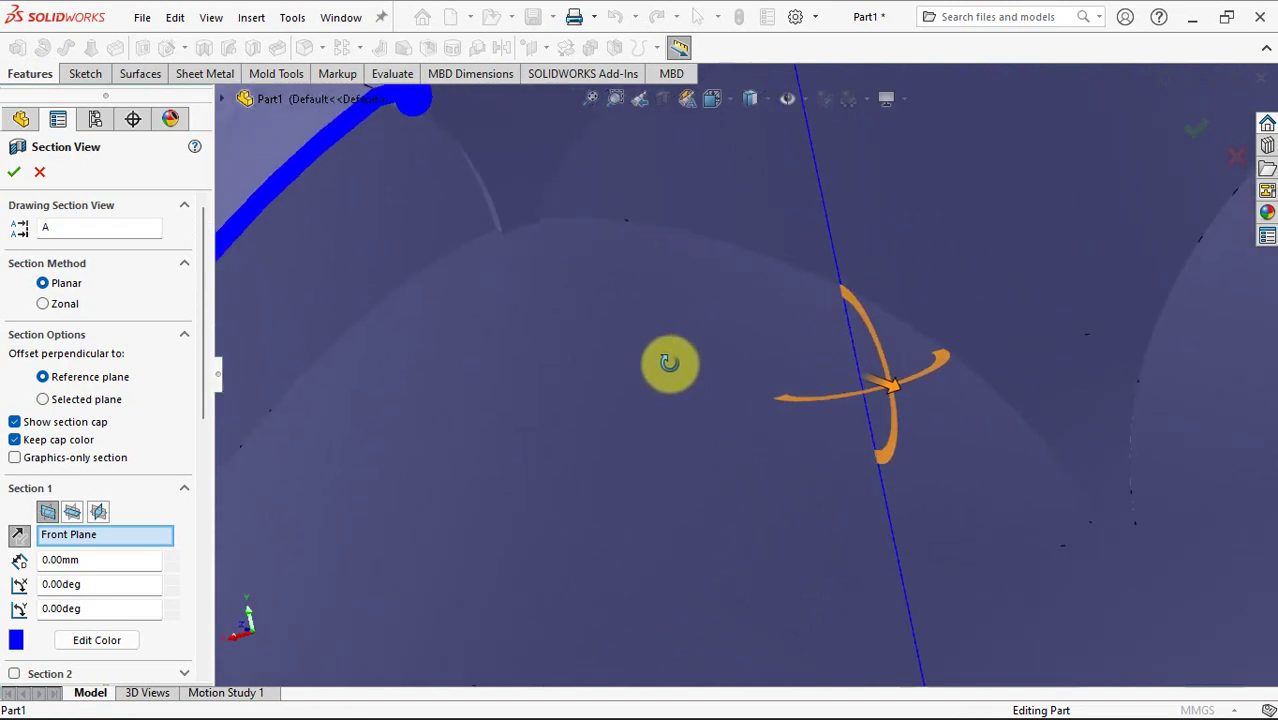
{"action": "scroll", "coordinate": [545, 303], "scroll_direction": "up", "scroll_amount": 2}
{"action": "scroll", "coordinate": [735, 427], "scroll_direction": "down", "scroll_amount": 2}
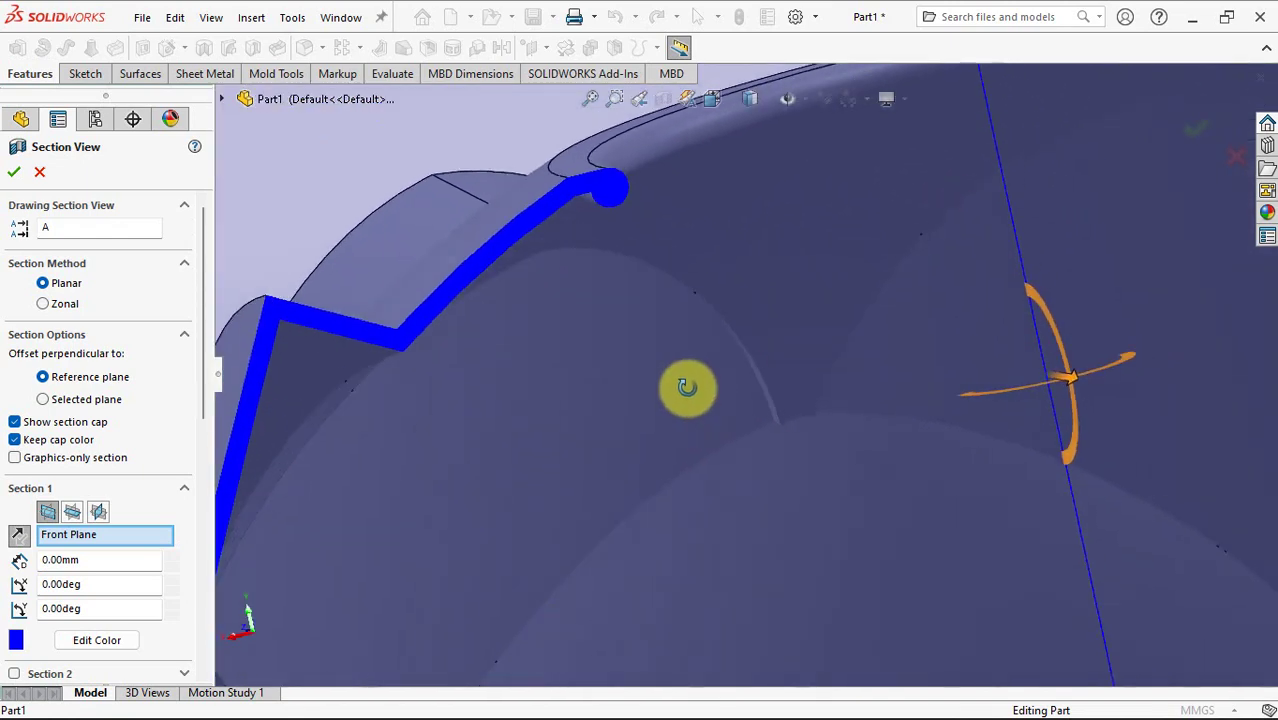
{"action": "scroll", "coordinate": [694, 397], "scroll_direction": "up", "scroll_amount": 2}
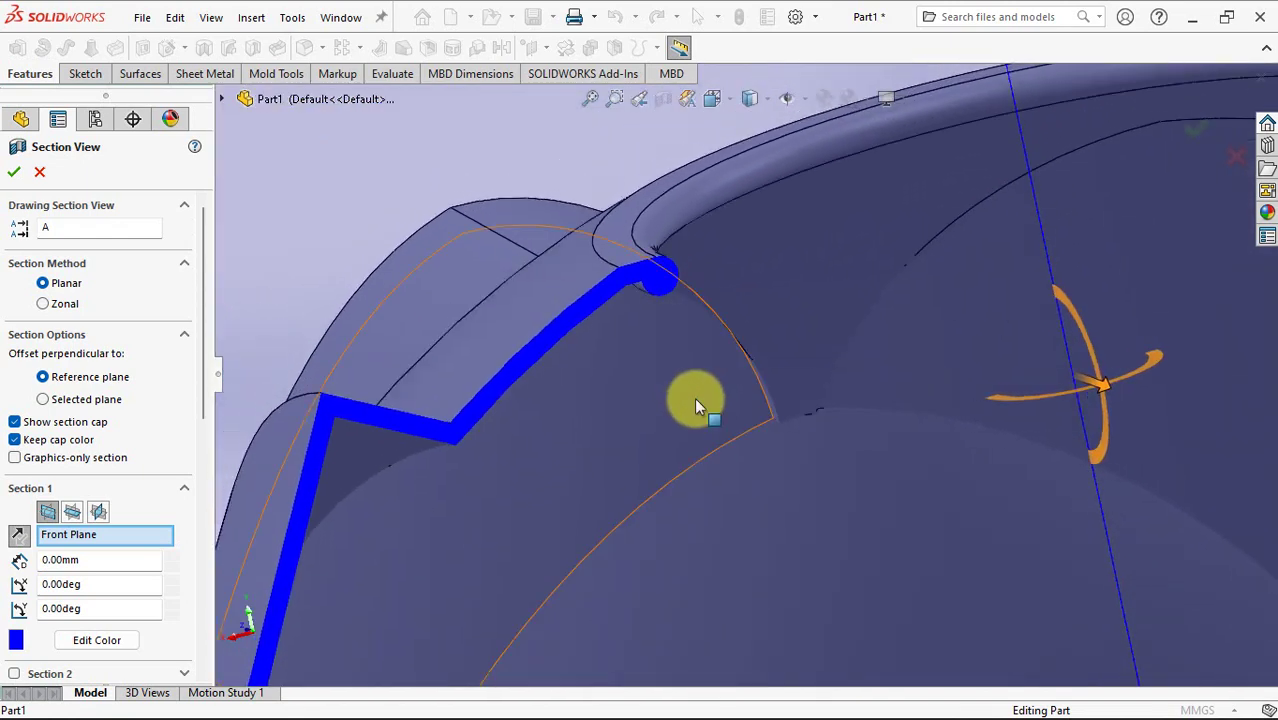
{"action": "left_click", "coordinate": [40, 172]}
{"action": "key", "text": "ctrl+7"}
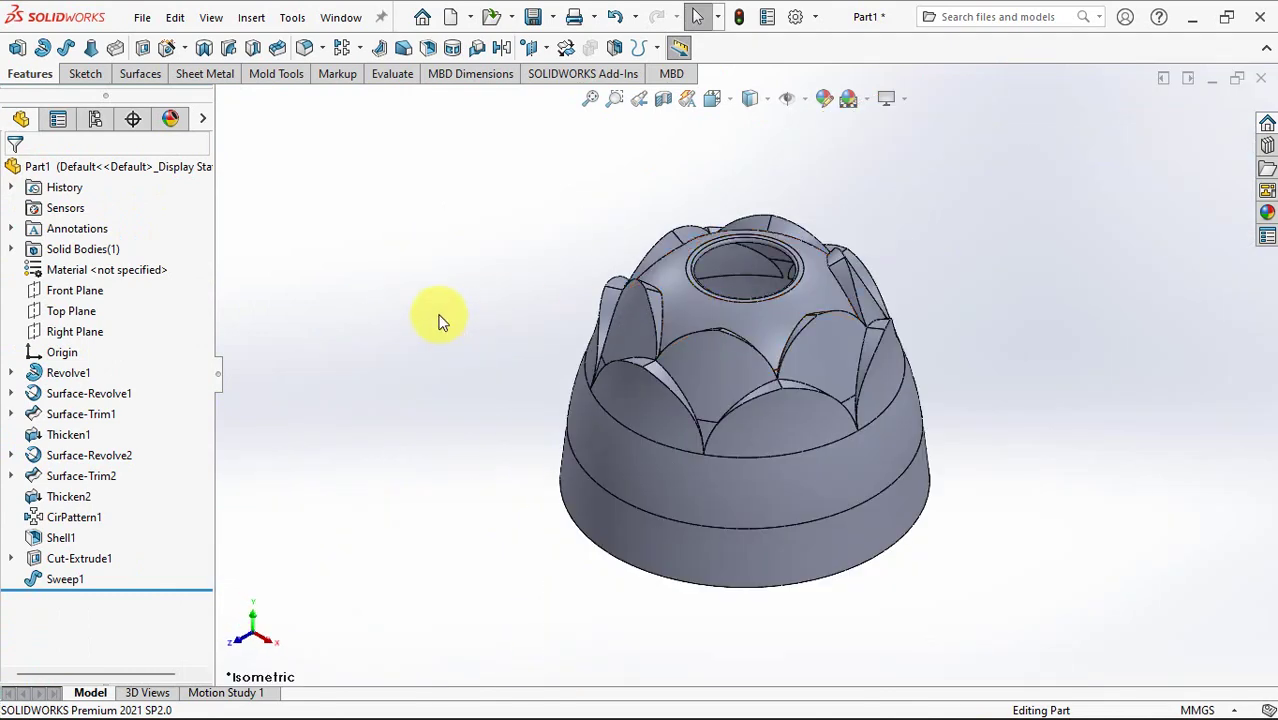
{"action": "middle_click_drag", "start_coordinate": [440, 308], "coordinate": [647, 476]}
{"action": "scroll", "coordinate": [647, 476], "scroll_direction": "down", "scroll_amount": 5}
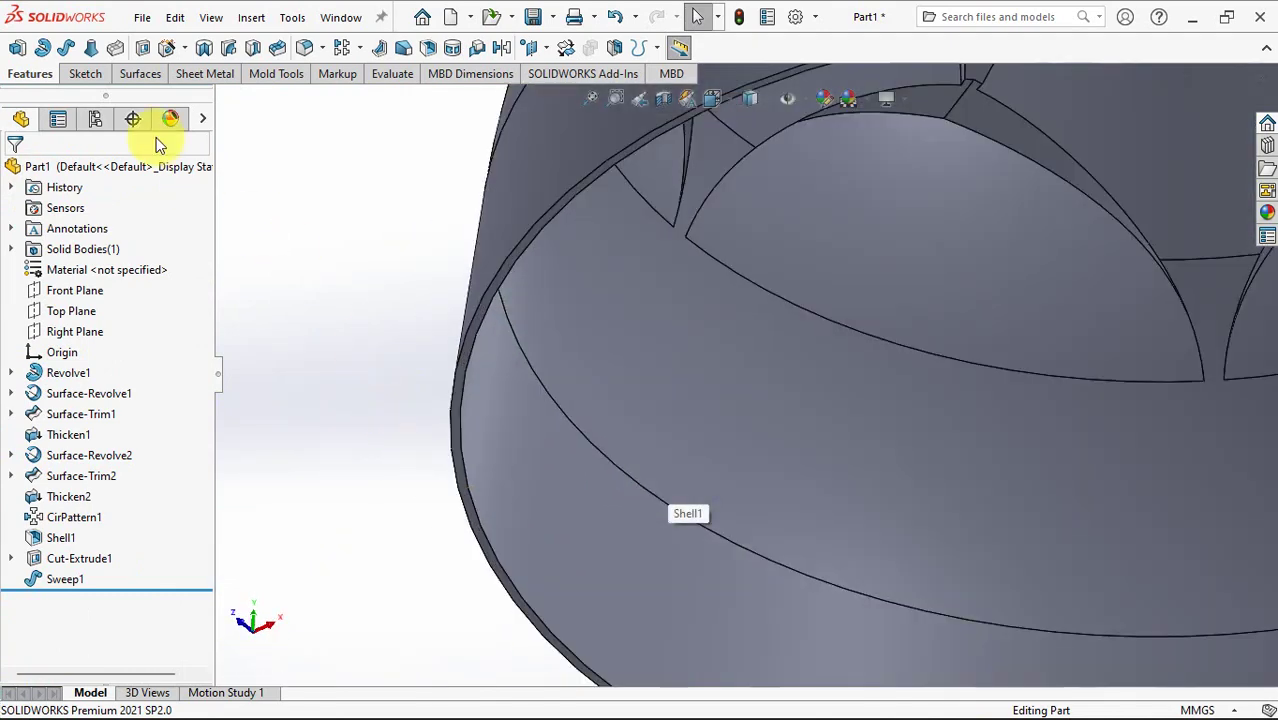
- Convert the dome's bottom rim edge into a sketch on the bottom face
{"action": "left_click", "coordinate": [20, 52]}
{"action": "scroll", "coordinate": [489, 427], "scroll_direction": "down", "scroll_amount": 3}
{"action": "left_click", "coordinate": [494, 429]}
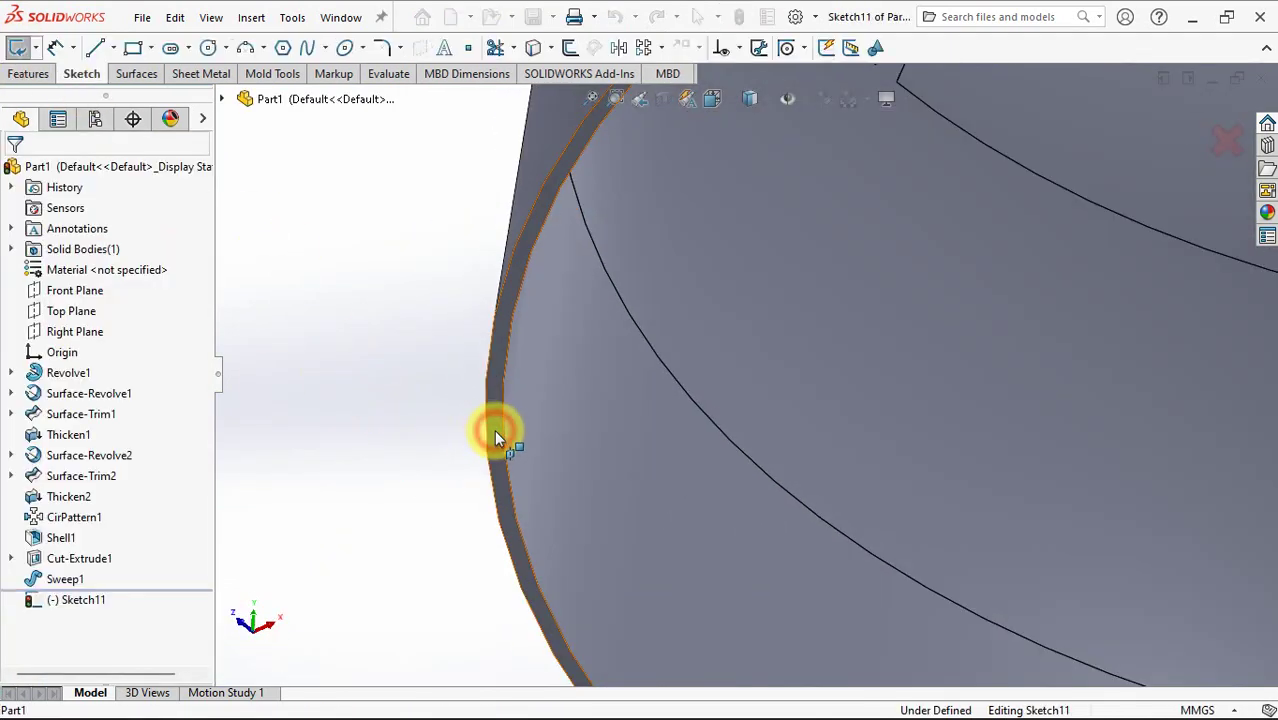
{"action": "left_click", "coordinate": [503, 440]}
{"action": "left_click", "coordinate": [533, 45]}
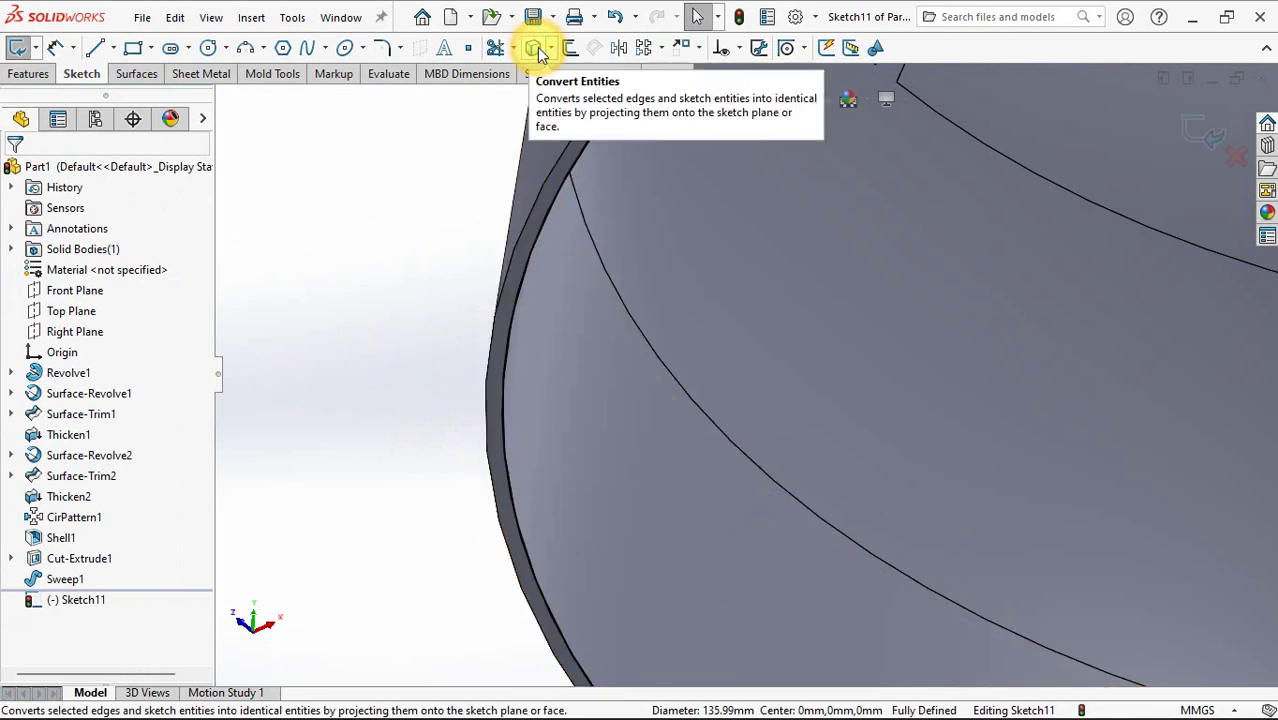
{"action": "left_click", "coordinate": [1210, 130]}
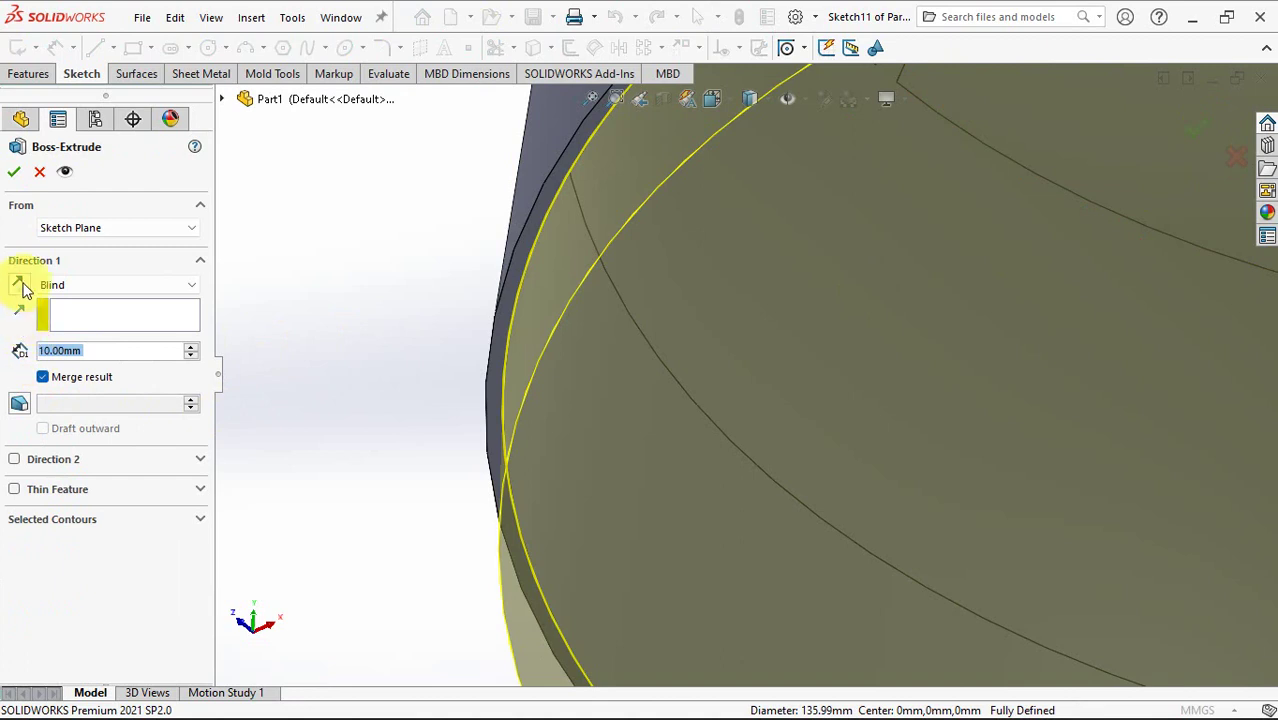
- Extrude the rim 3 mm, reversed, as a flipped 1.20 mm thin wall, then open Section View
{"action": "left_click", "coordinate": [21, 286]}
{"action": "left_click", "coordinate": [89, 348]}
{"action": "type", "text": "3"}
{"action": "key", "text": "Tab"}
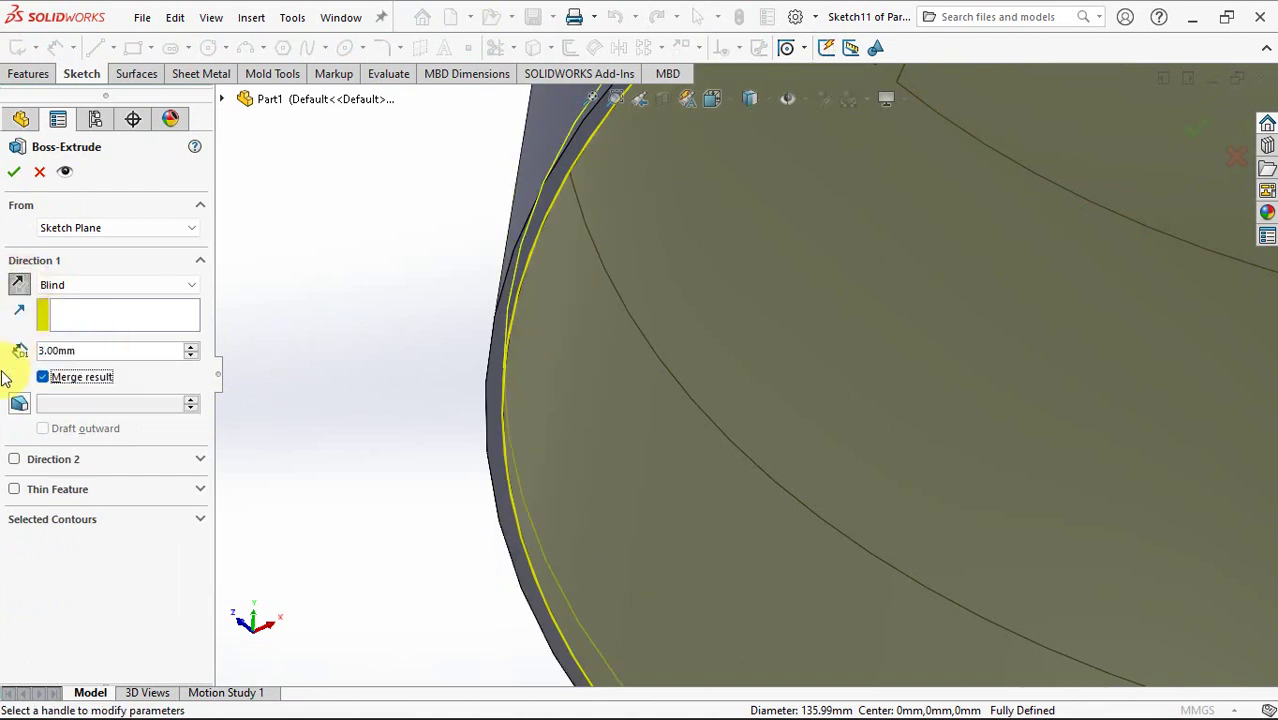
{"action": "left_click", "coordinate": [14, 490]}
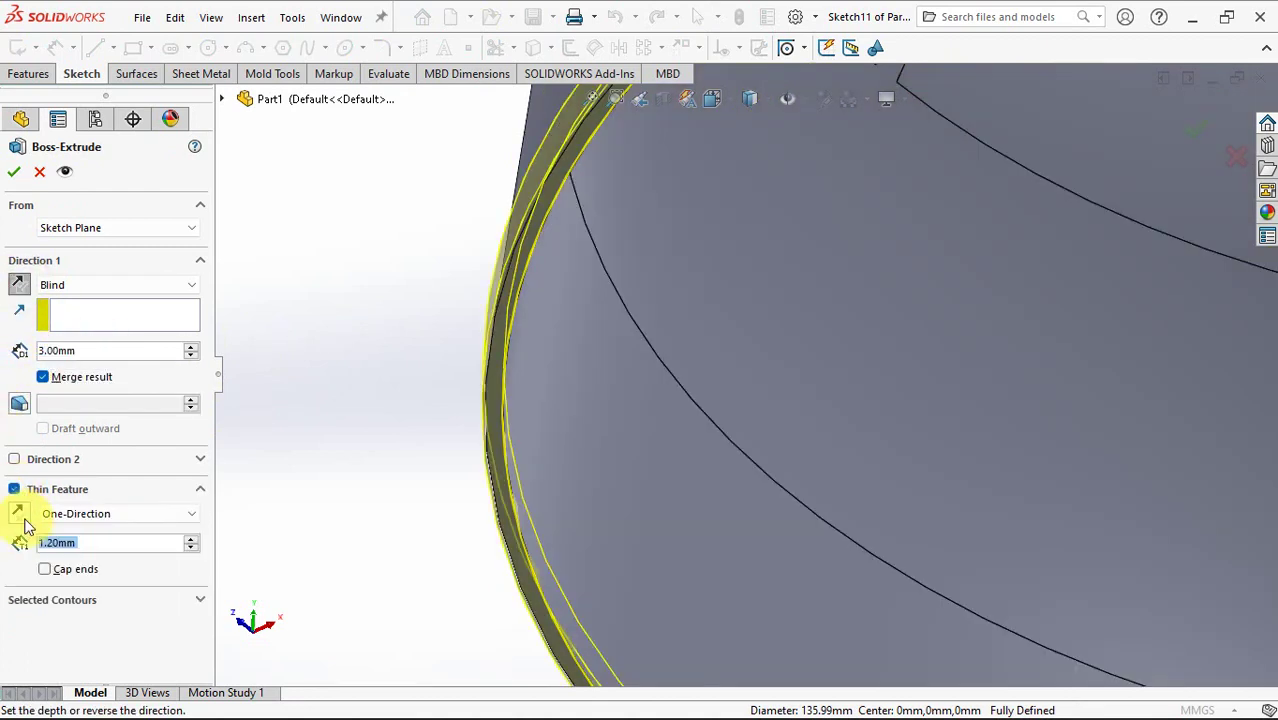
{"action": "left_click", "coordinate": [18, 514]}
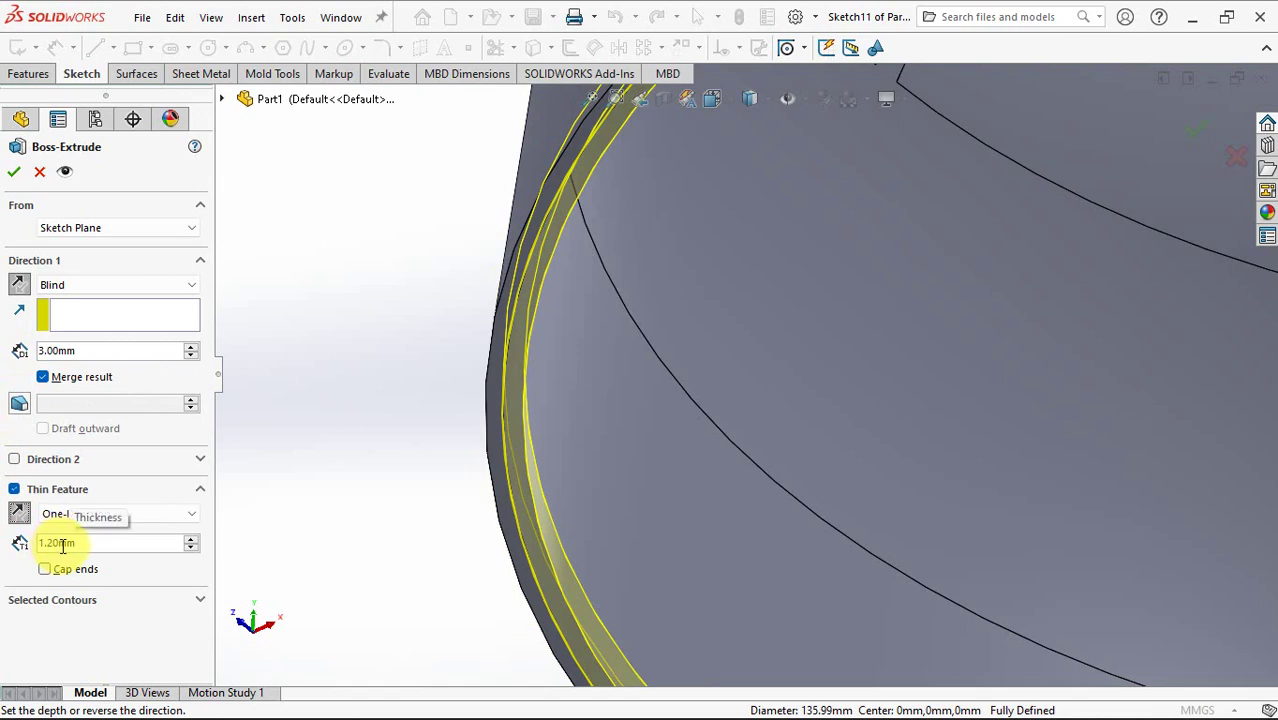
{"action": "scroll", "coordinate": [456, 491], "scroll_direction": "up", "scroll_amount": 3}
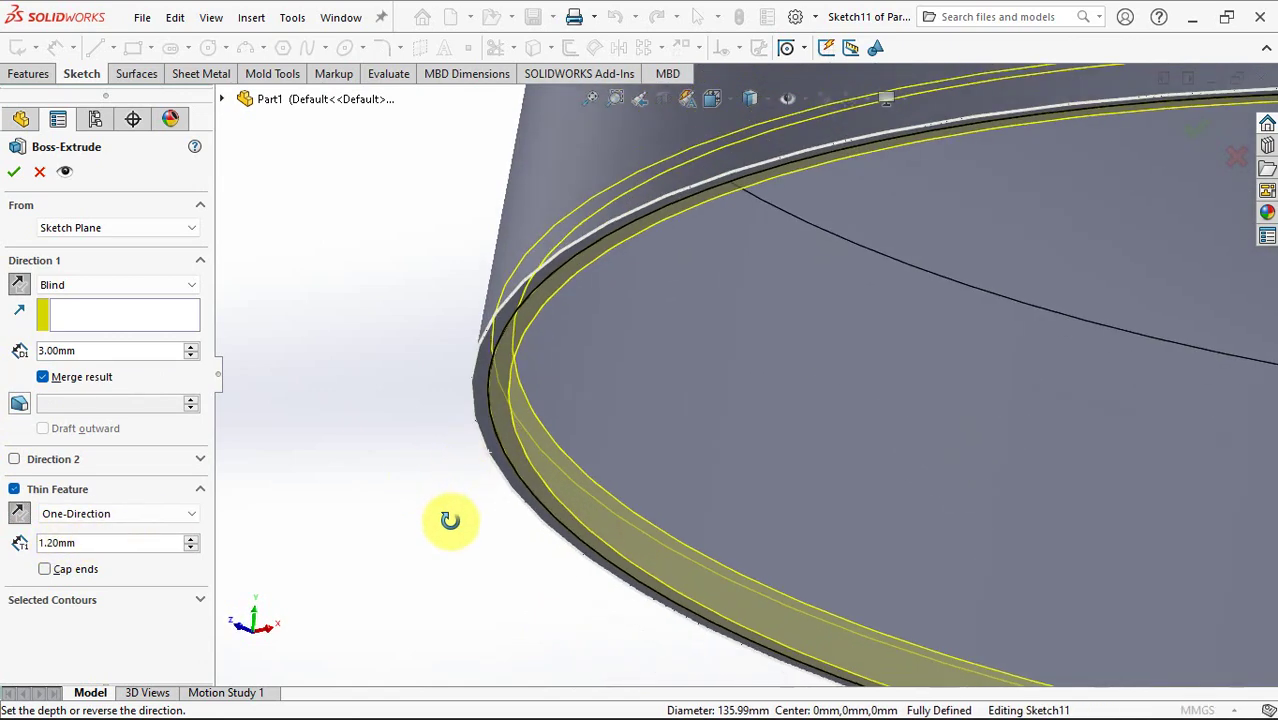
{"action": "left_click", "coordinate": [14, 173]}
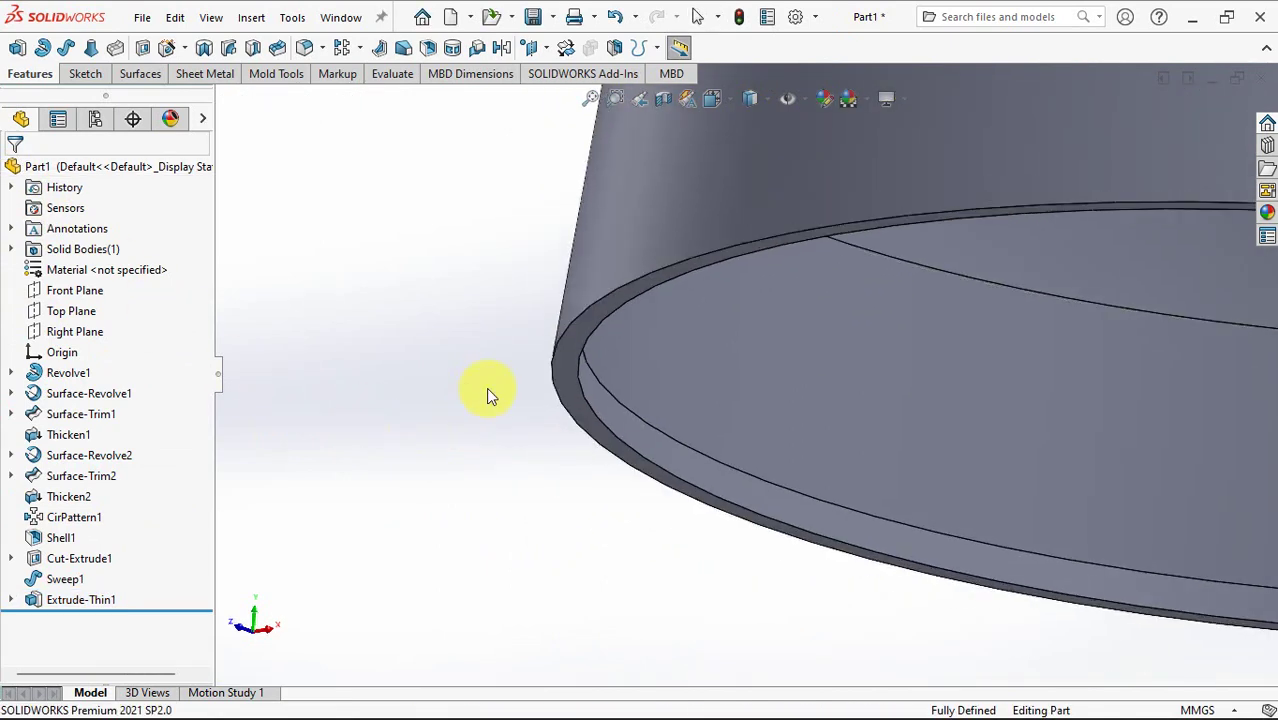
{"action": "left_click", "coordinate": [663, 98]}
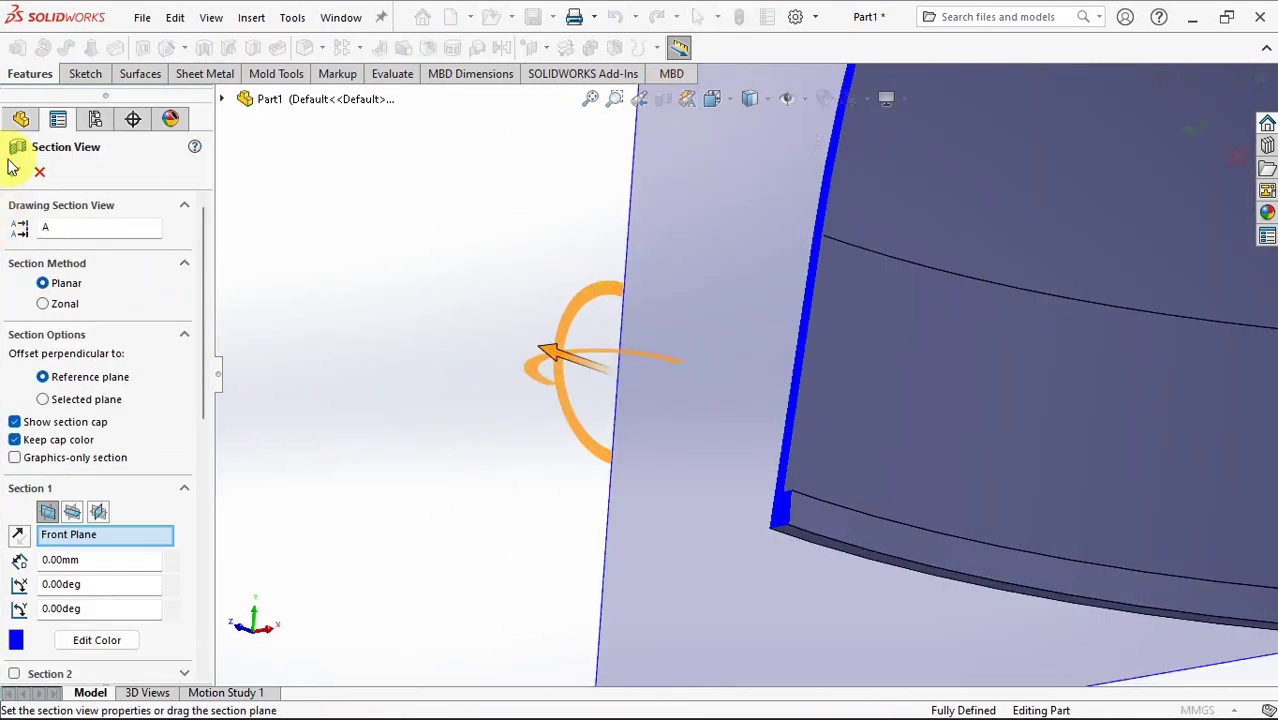
- Close the section view and fillet the two bottom lip edges at 1.5 mm radius
{"action": "left_click", "coordinate": [14, 172]}
{"action": "mouse_move", "coordinate": [385, 354]}
{"action": "middle_mouse_down"}
{"action": "mouse_move", "coordinate": [614, 508]}
{"action": "mouse_move", "coordinate": [679, 502]}
{"action": "middle_mouse_up"}
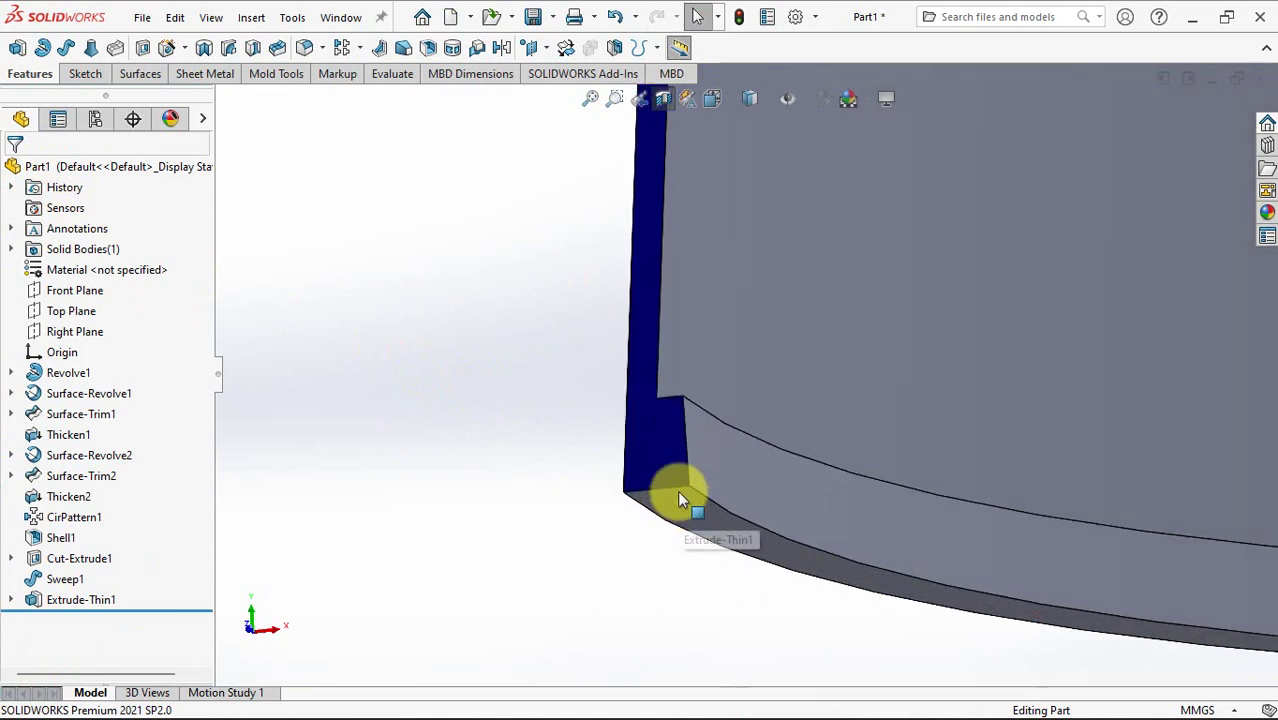
{"action": "left_click", "coordinate": [305, 48]}
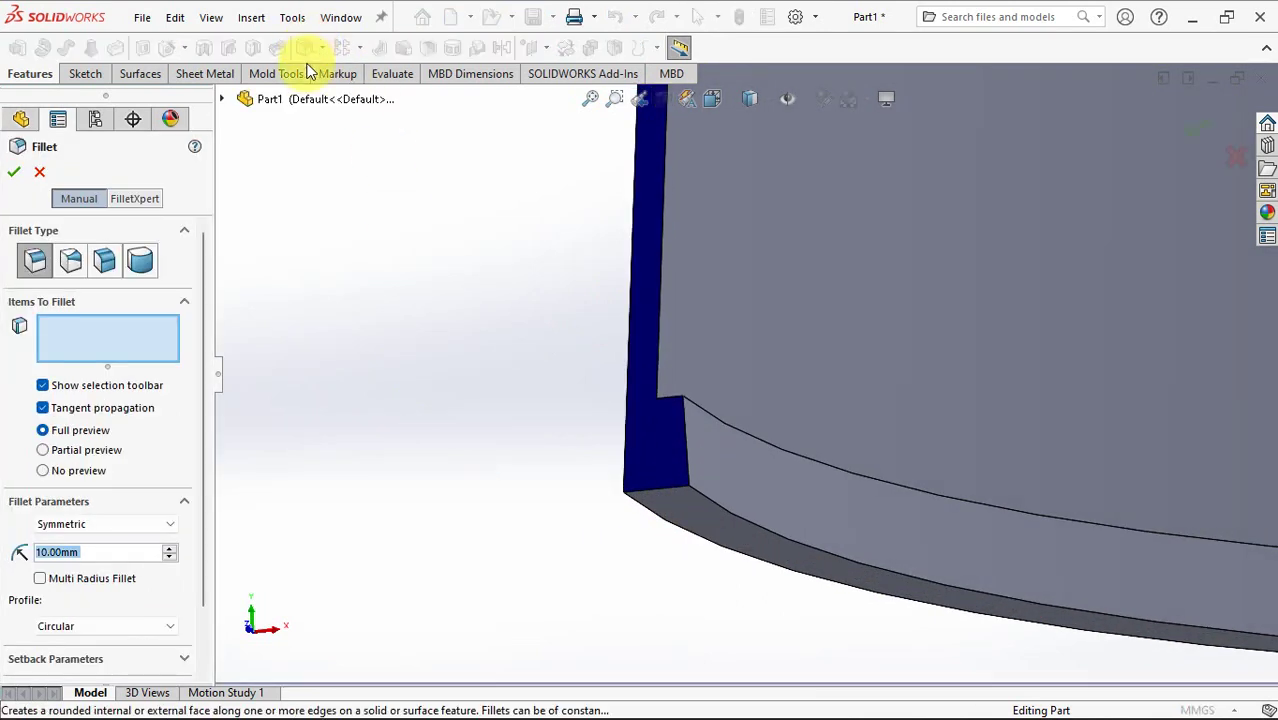
{"action": "double_click", "coordinate": [91, 548]}
{"action": "type", "text": "1.5"}
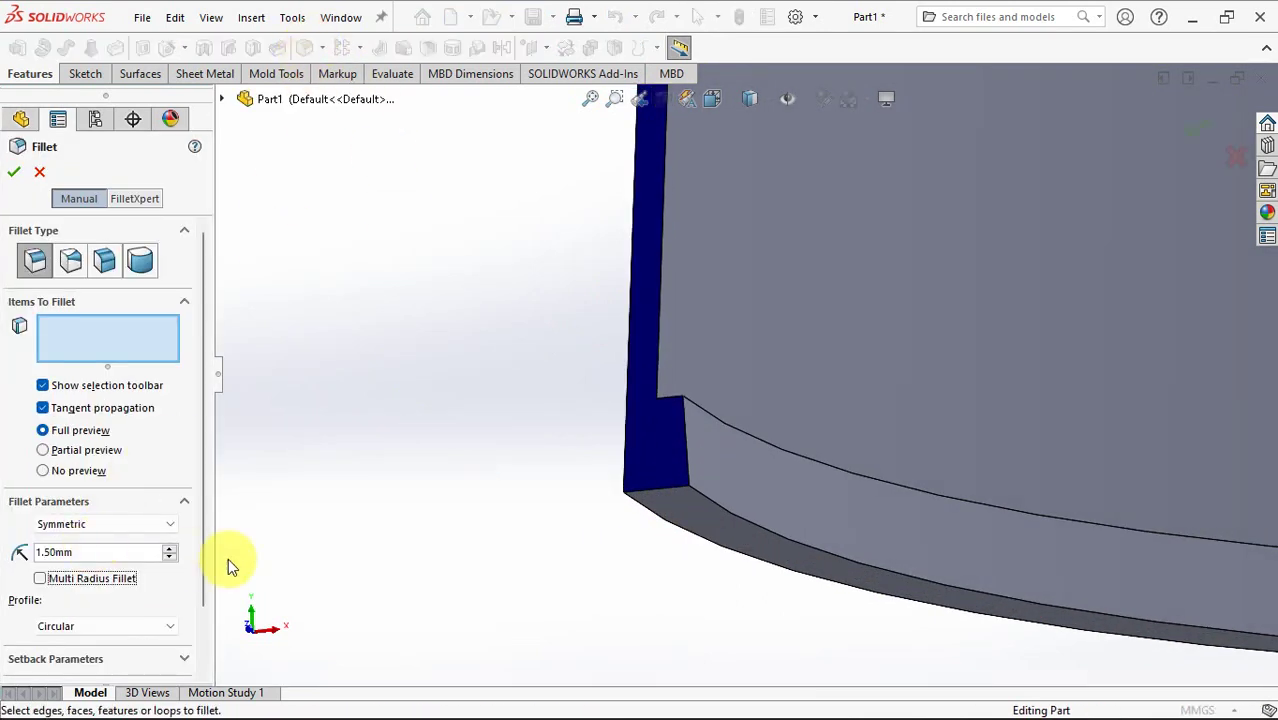
{"action": "left_click", "coordinate": [719, 478]}
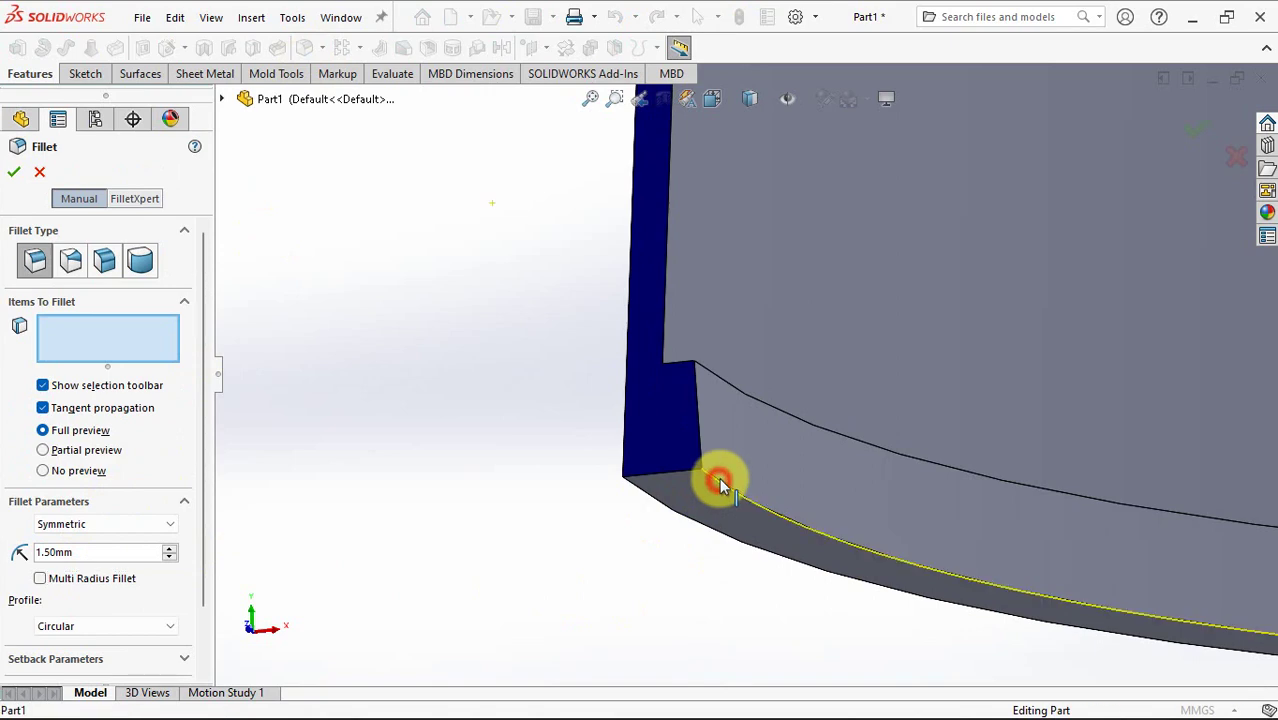
{"action": "left_click", "coordinate": [736, 386]}
{"action": "left_click", "coordinate": [15, 174]}
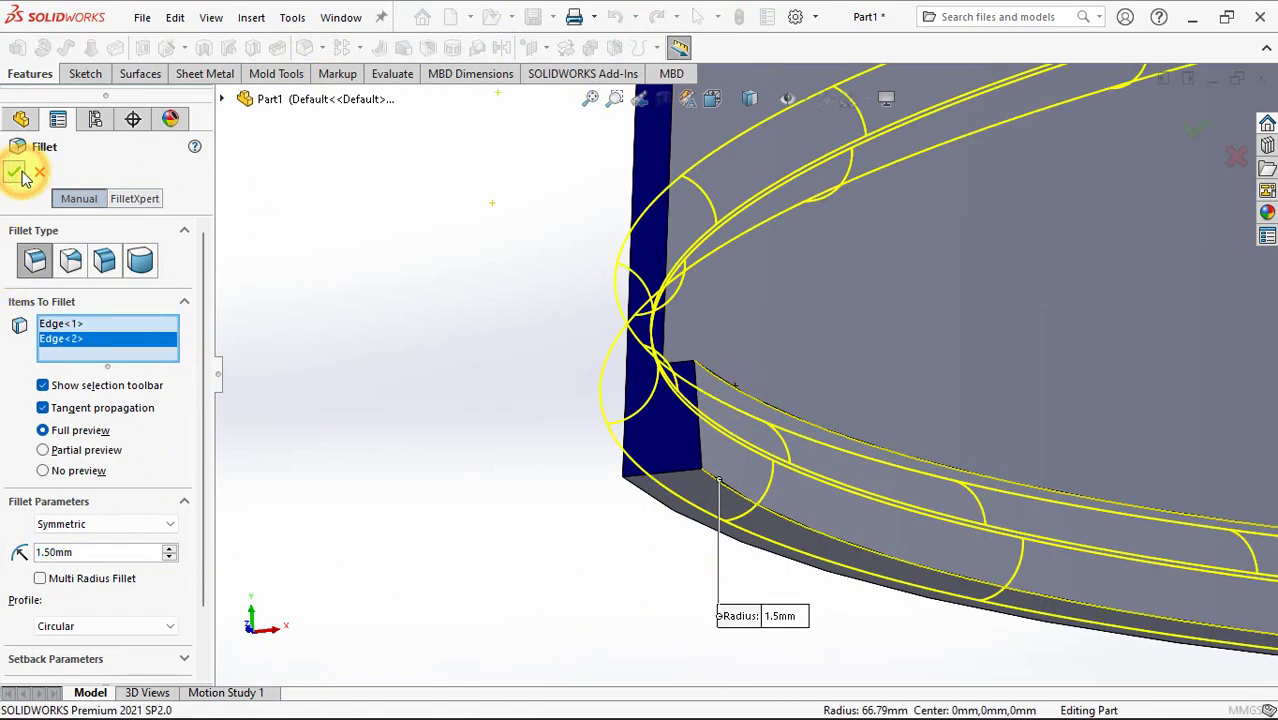
- Zoom to fit and orbit to view the whole dome and its petals
{"action": "scroll", "coordinate": [428, 410], "scroll_direction": "up", "scroll_amount": 3}
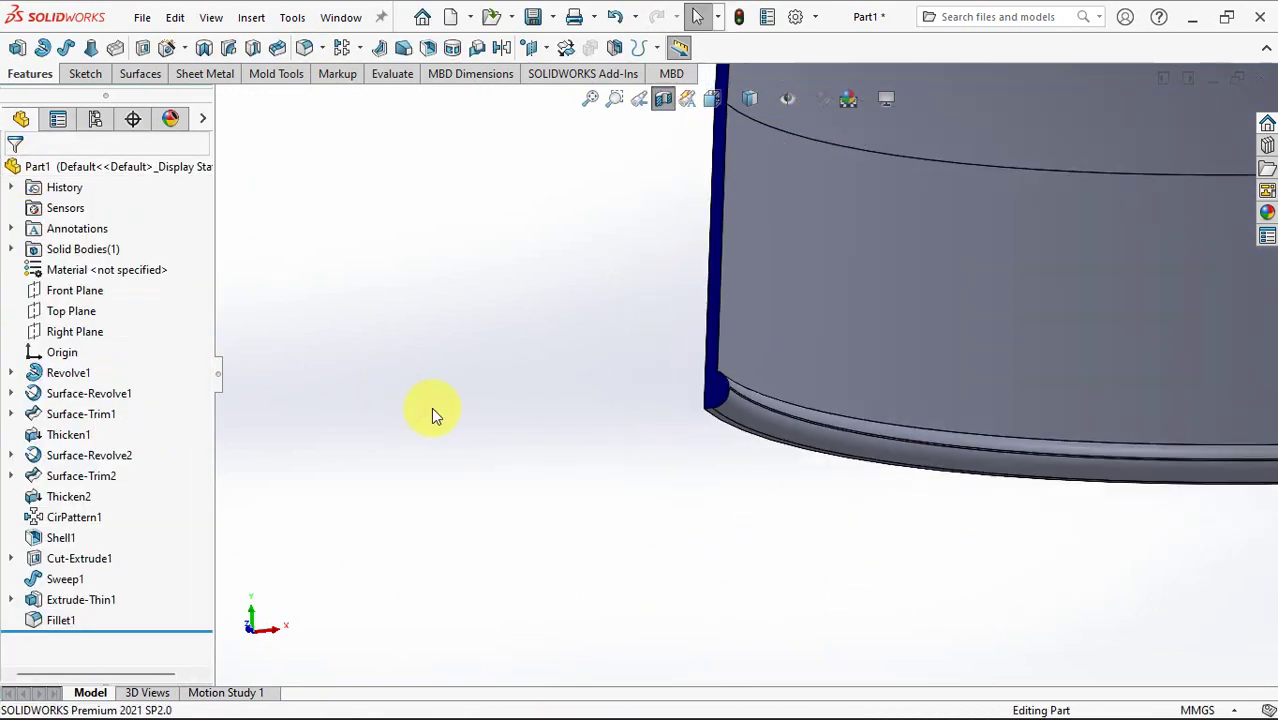
{"action": "scroll", "coordinate": [433, 410], "scroll_direction": "up", "scroll_amount": 1}
{"action": "scroll", "coordinate": [736, 381], "scroll_direction": "down", "scroll_amount": 4}
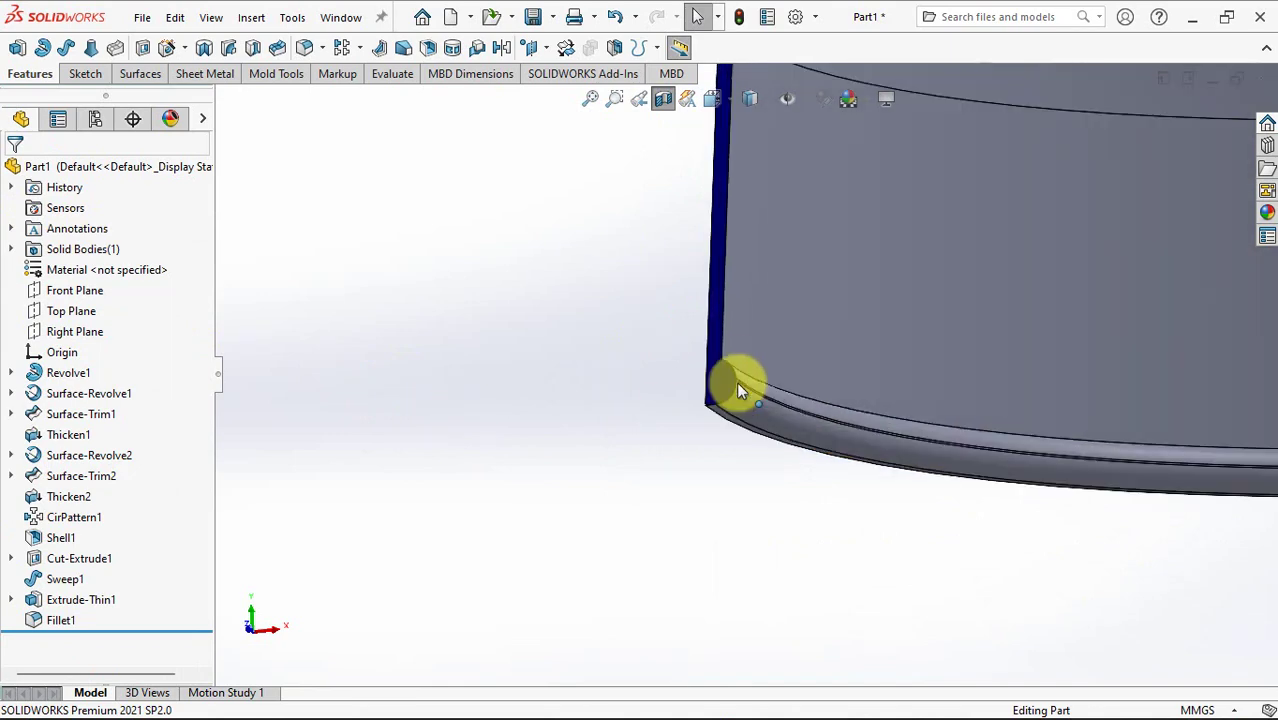
{"action": "left_click", "coordinate": [595, 104]}
{"action": "mouse_move", "coordinate": [655, 160]}
{"action": "middle_mouse_down"}
{"action": "mouse_move", "coordinate": [642, 251]}
{"action": "mouse_move", "coordinate": [668, 383]}
{"action": "middle_mouse_up"}
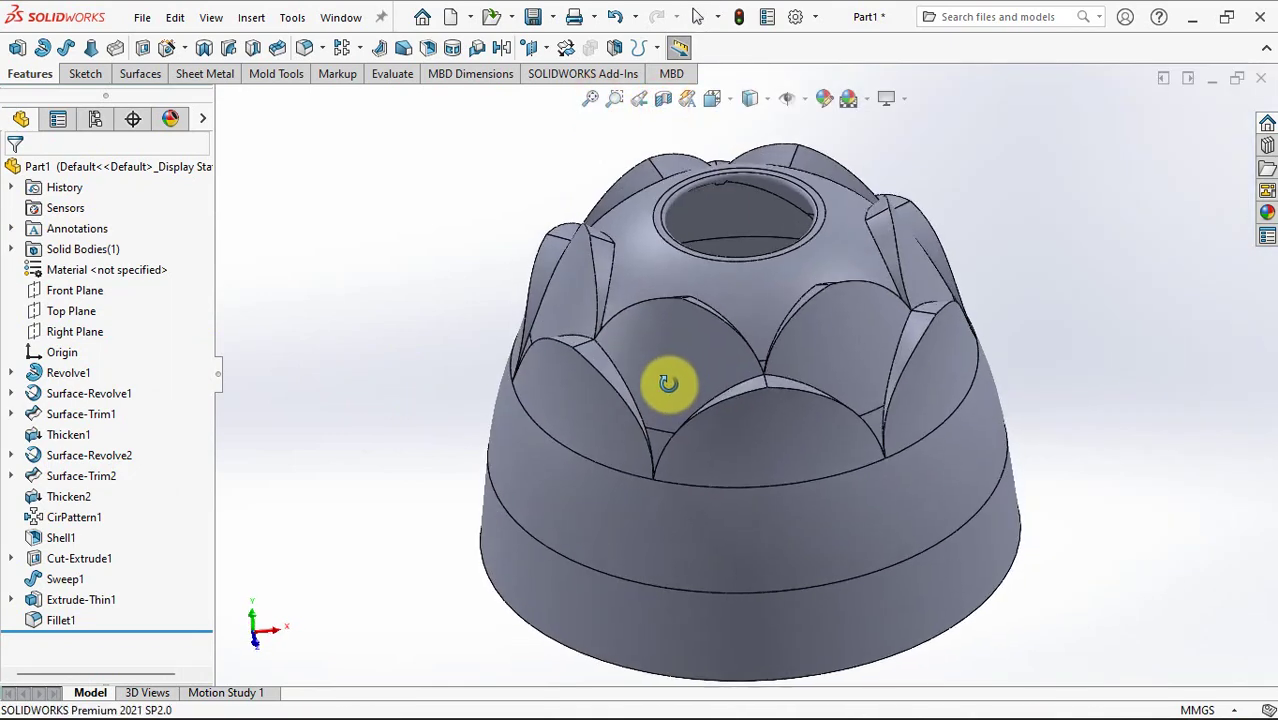
- Start a second fillet and select the first petal panel edges, including a full edge loop
{"action": "left_click", "coordinate": [308, 50]}
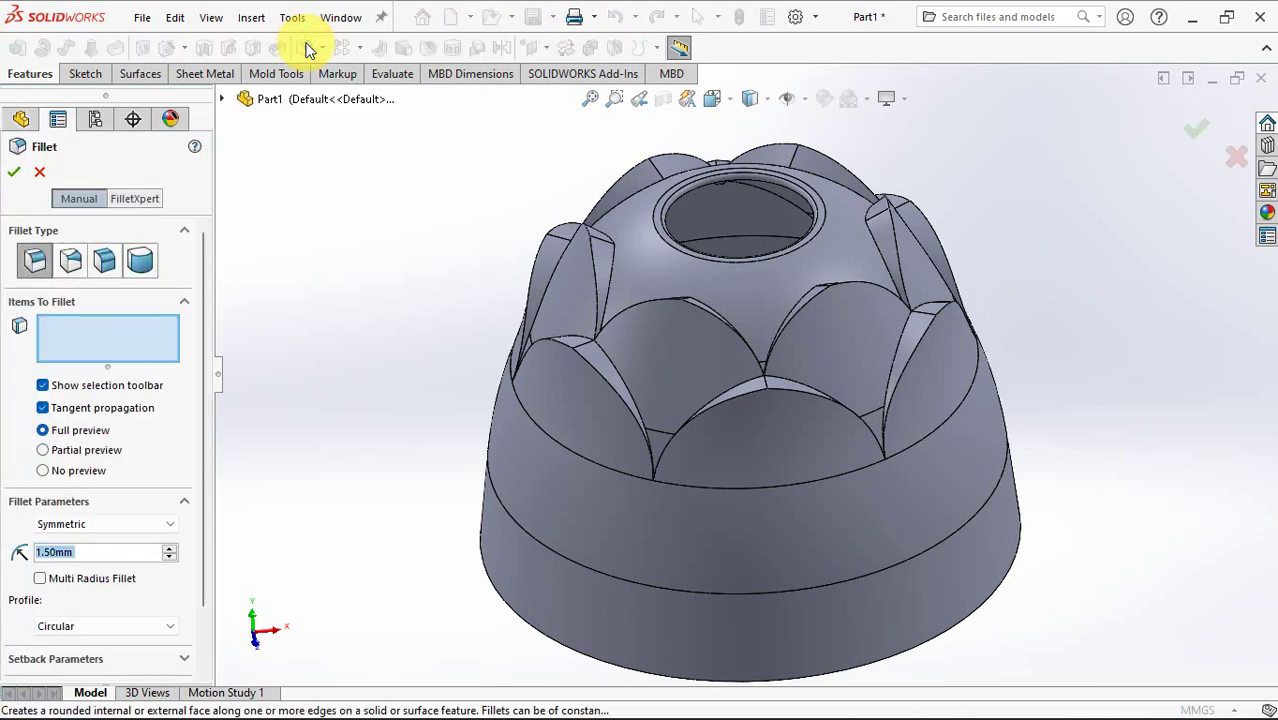
{"action": "left_click", "coordinate": [790, 394]}
{"action": "left_click", "coordinate": [845, 338]}
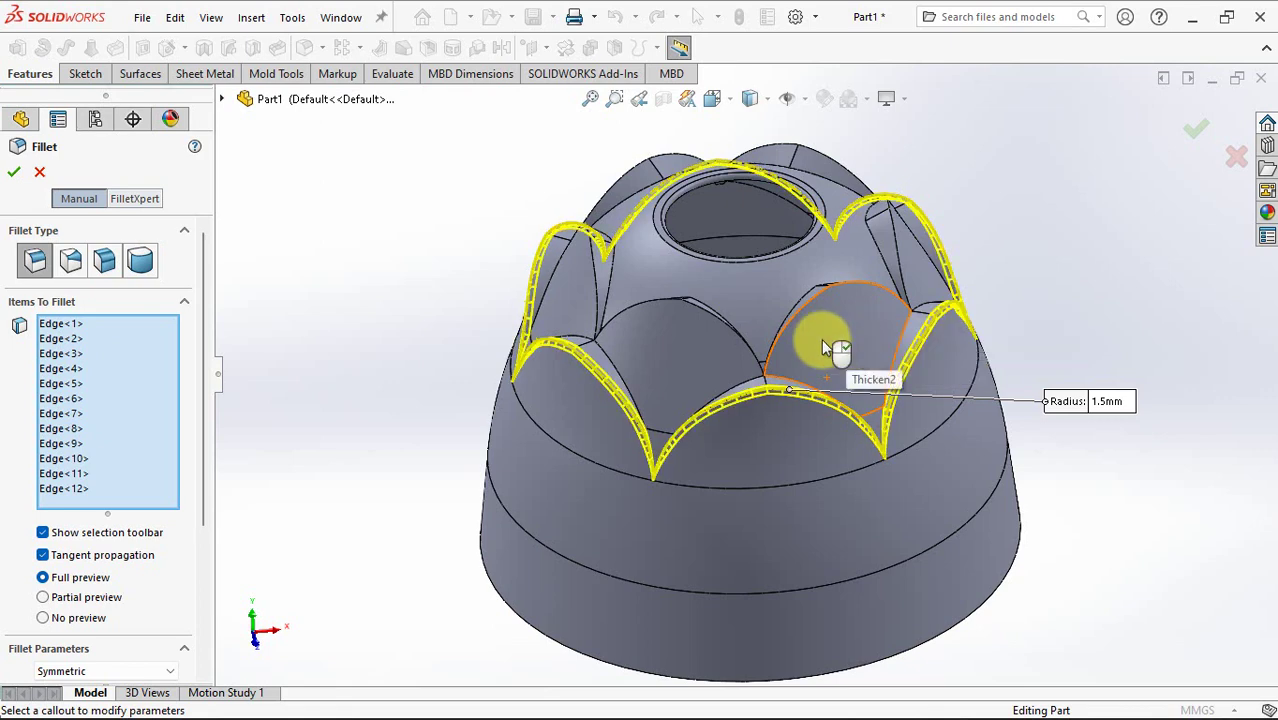
{"action": "scroll", "coordinate": [798, 387], "scroll_direction": "down", "scroll_amount": 5}
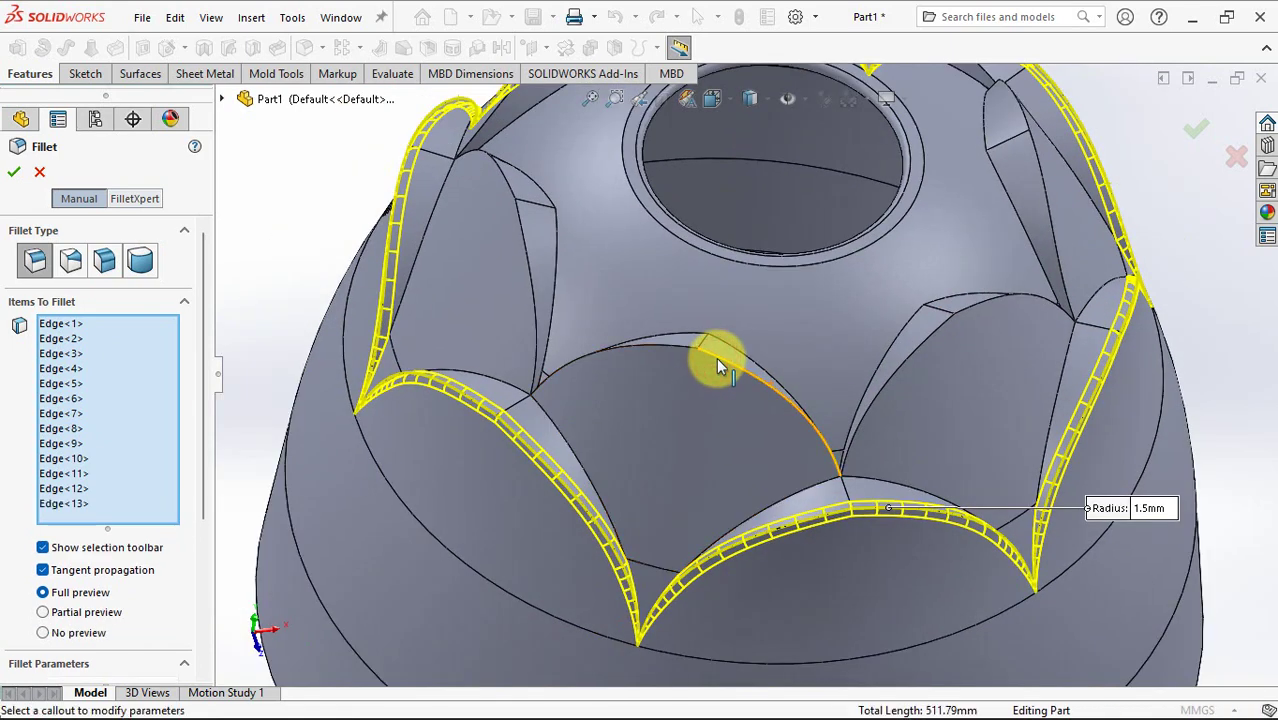
{"action": "left_click", "coordinate": [716, 362]}
{"action": "middle_click_drag", "start_coordinate": [764, 337], "coordinate": [658, 360]}
{"action": "left_click", "coordinate": [656, 353]}
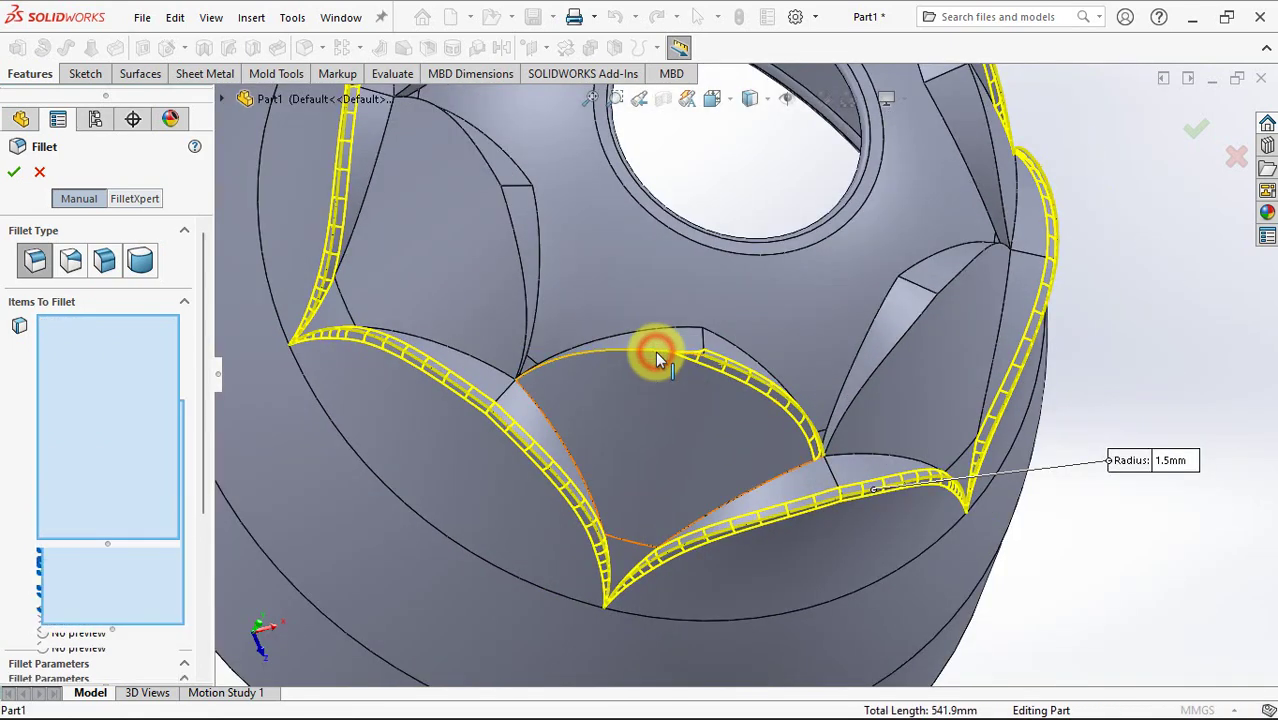
- Turn off the fillet preview, then add four pocket edges and another petal edge
{"action": "left_click", "coordinate": [43, 648]}
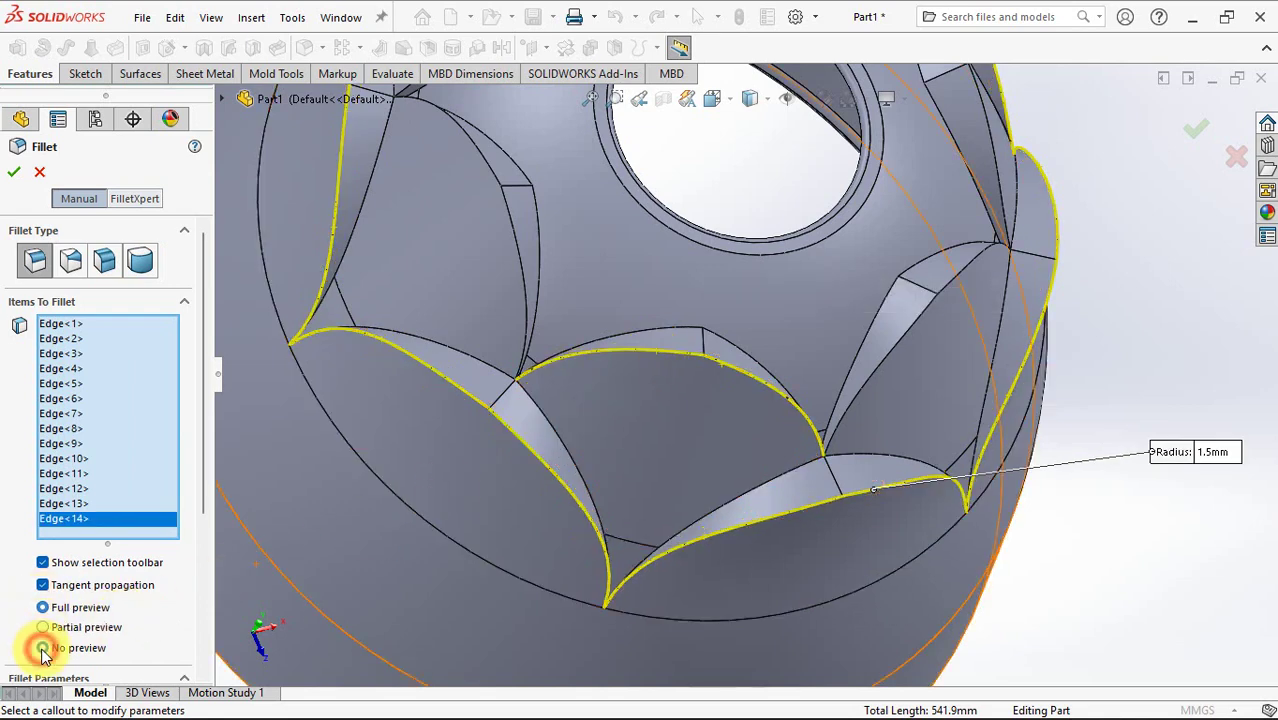
{"action": "left_click", "coordinate": [523, 272]}
{"action": "left_click", "coordinate": [494, 174]}
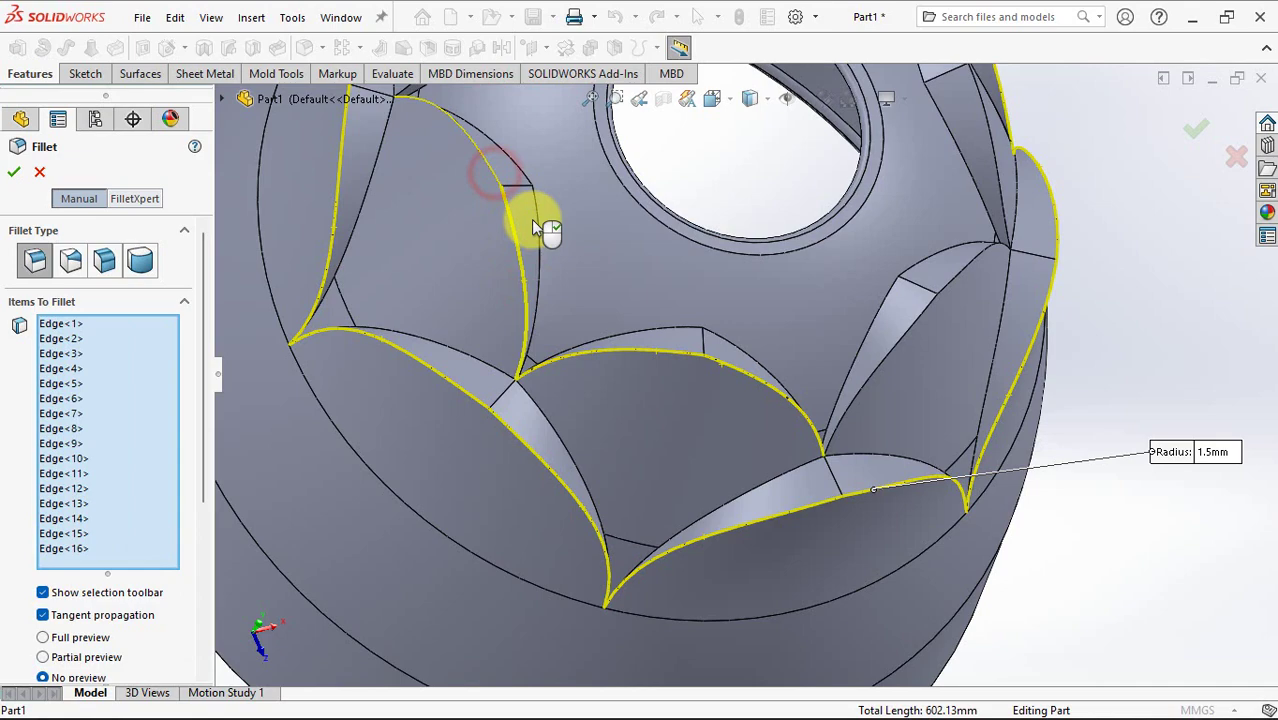
{"action": "left_click", "coordinate": [915, 320]}
{"action": "left_click", "coordinate": [938, 320]}
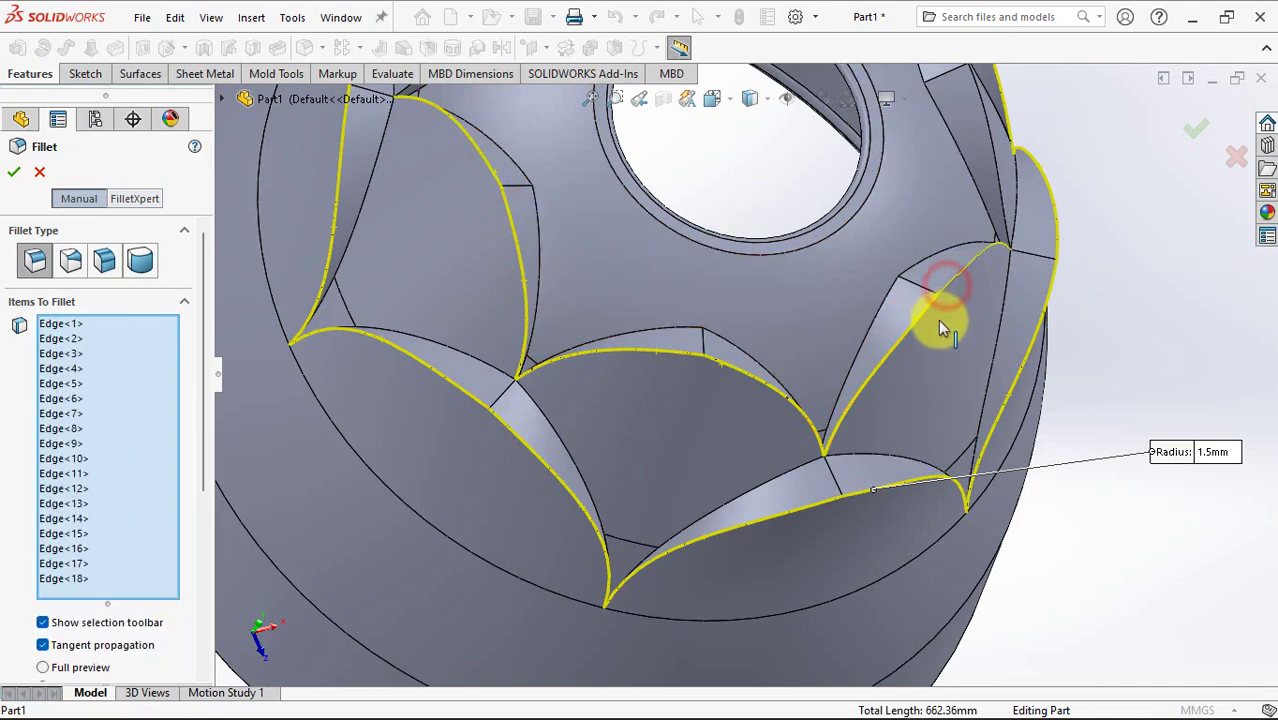
{"action": "mouse_move", "coordinate": [938, 320]}
{"action": "middle_mouse_down"}
{"action": "mouse_move", "coordinate": [890, 394]}
{"action": "mouse_move", "coordinate": [745, 416]}
{"action": "mouse_move", "coordinate": [718, 536]}
{"action": "mouse_move", "coordinate": [848, 520]}
{"action": "middle_mouse_up"}
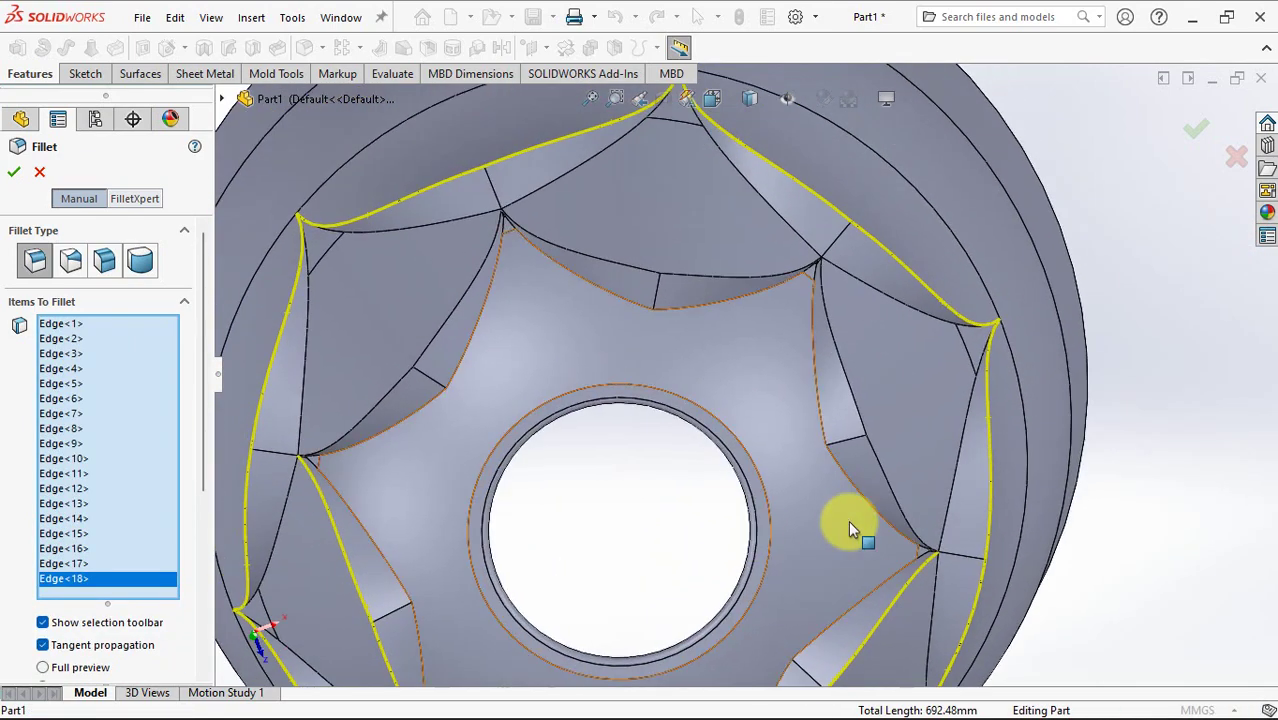
{"action": "left_click", "coordinate": [884, 473]}
- Add the remaining petal and top arc edges to reach 24, then restore full preview
{"action": "left_click", "coordinate": [1249, 418]}
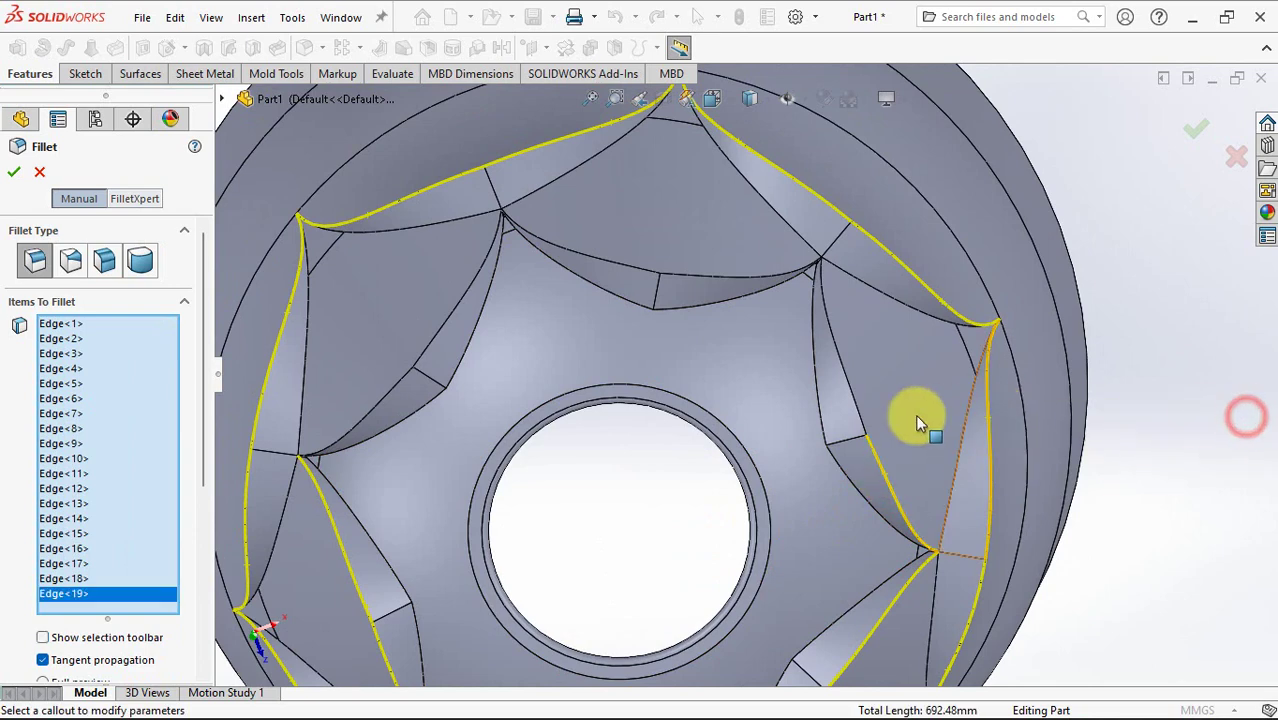
{"action": "left_click", "coordinate": [860, 415]}
{"action": "left_click", "coordinate": [718, 277]}
{"action": "left_click", "coordinate": [648, 280]}
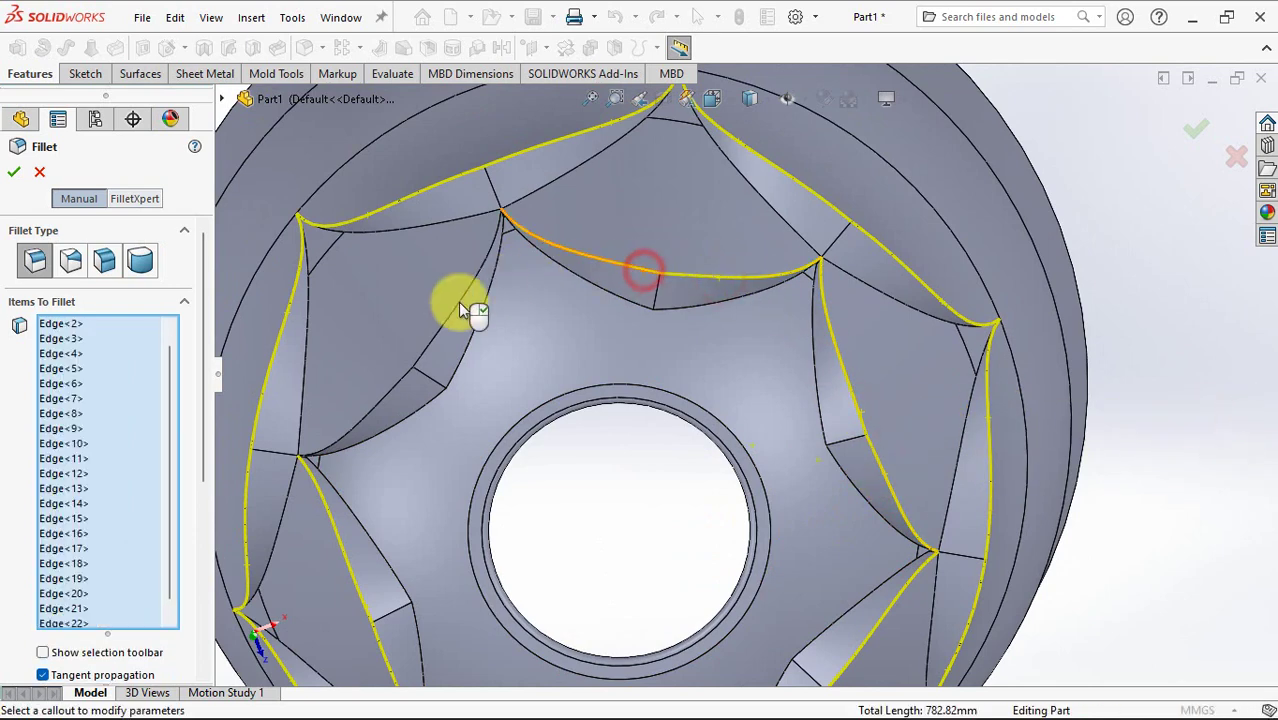
{"action": "left_click", "coordinate": [458, 311]}
{"action": "middle_click_drag", "start_coordinate": [418, 437], "coordinate": [570, 308]}
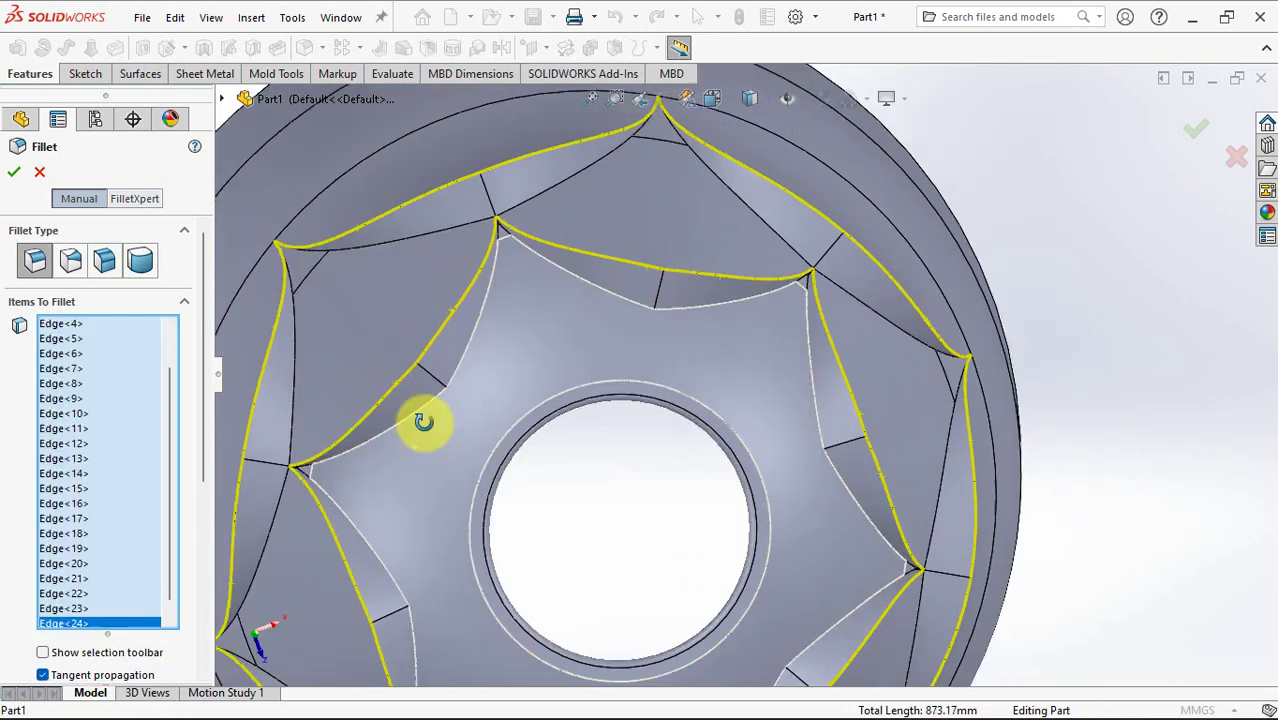
{"action": "left_click", "coordinate": [65, 623]}
{"action": "scroll", "coordinate": [207, 493], "scroll_direction": "down", "scroll_amount": 3}
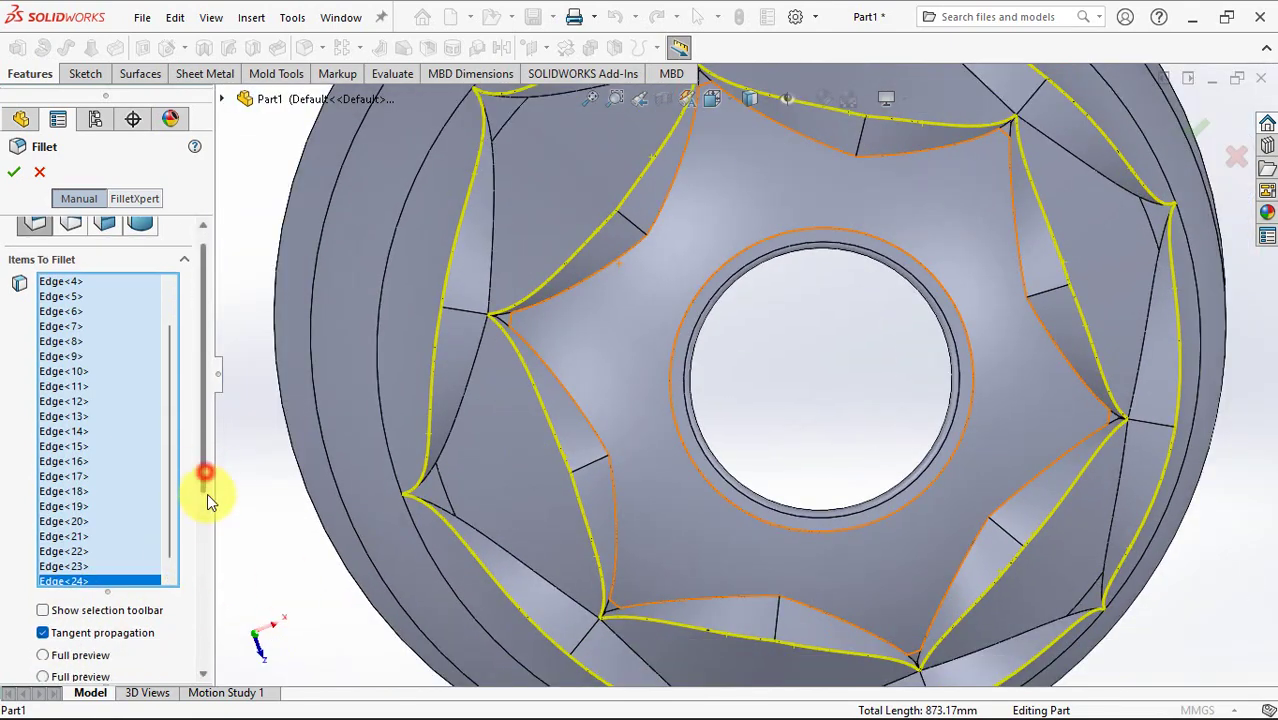
{"action": "left_click", "coordinate": [46, 523]}
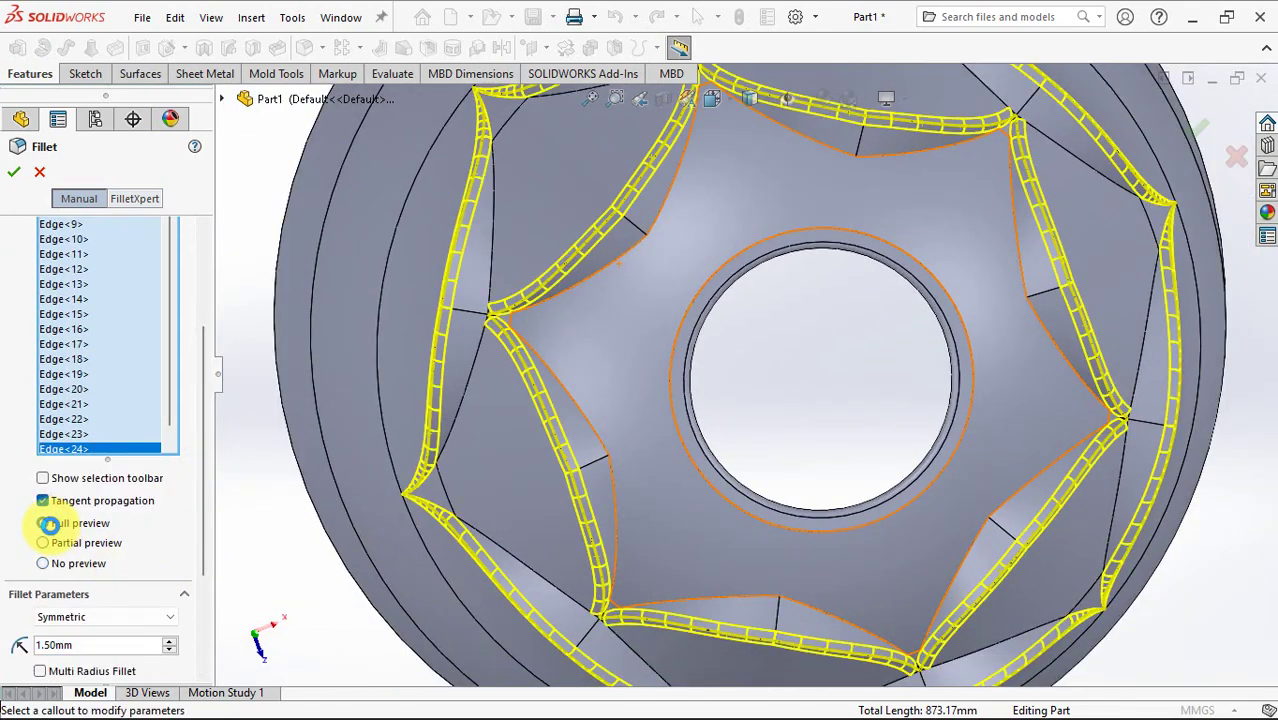
{"action": "scroll", "coordinate": [755, 447], "scroll_direction": "up", "scroll_amount": 2}
{"action": "mouse_move", "coordinate": [755, 447]}
{"action": "middle_mouse_down"}
{"action": "mouse_move", "coordinate": [762, 297]}
{"action": "mouse_move", "coordinate": [808, 538]}
{"action": "middle_mouse_up"}
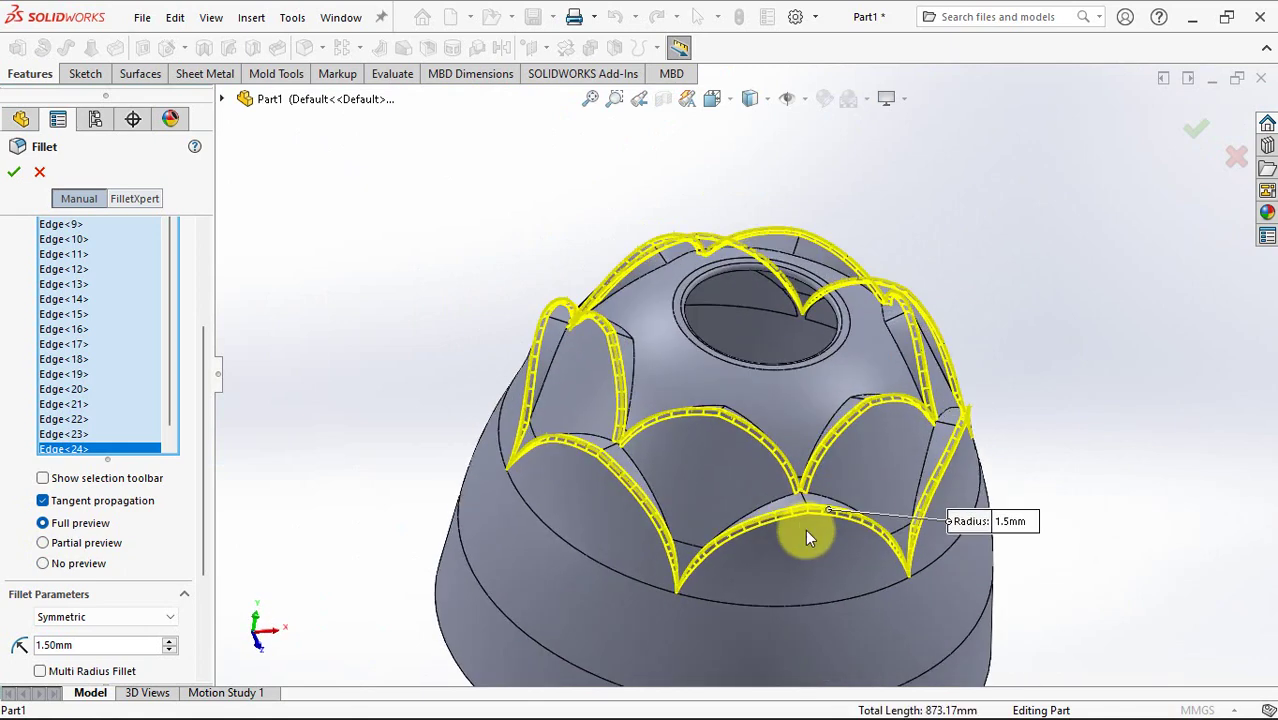
- Apply the 1.5 mm fillet to the 24 petal edges and return to isometric view
{"action": "left_click", "coordinate": [1199, 131]}
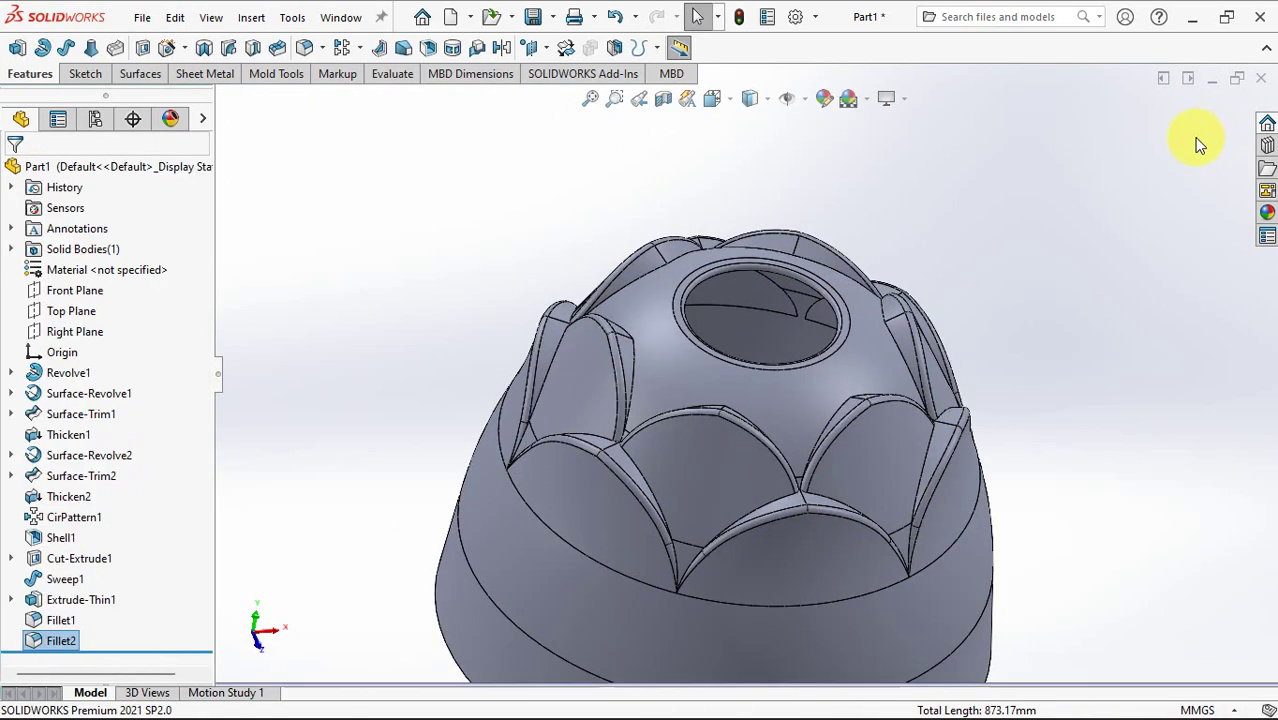
{"action": "middle_click_drag", "start_coordinate": [1098, 257], "coordinate": [1047, 333]}
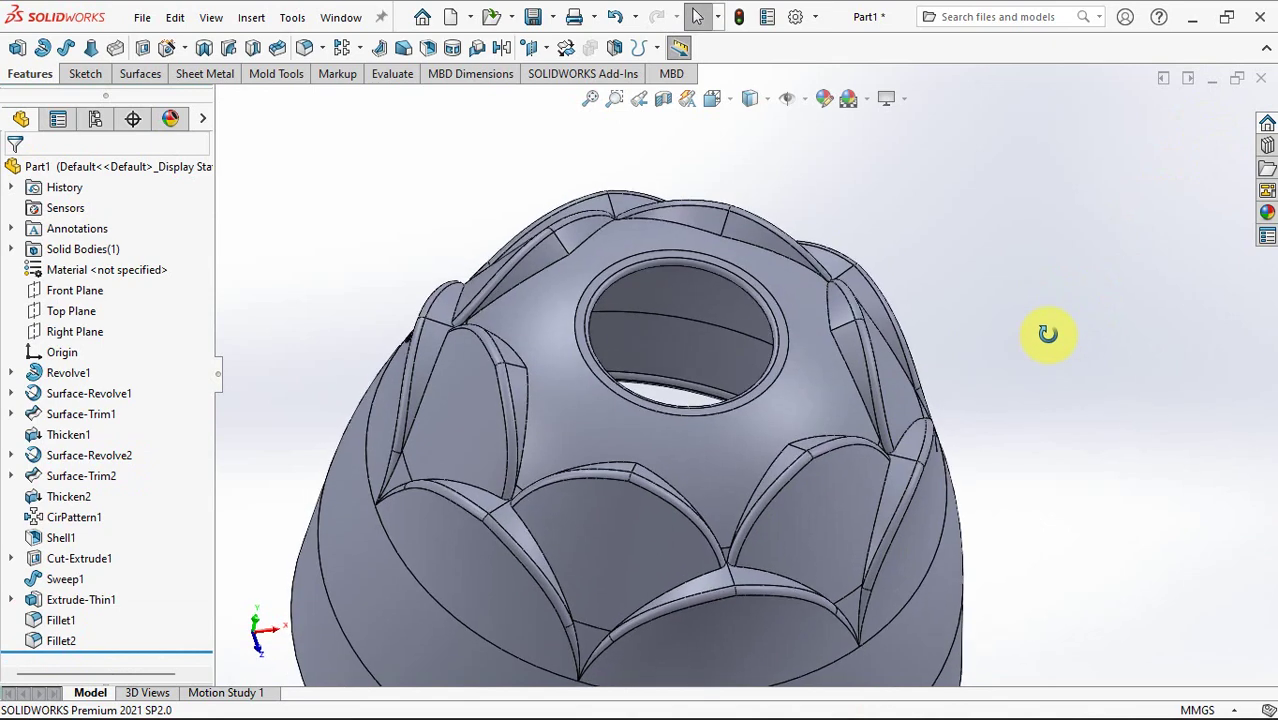
{"action": "key", "text": "ctrl+7"}
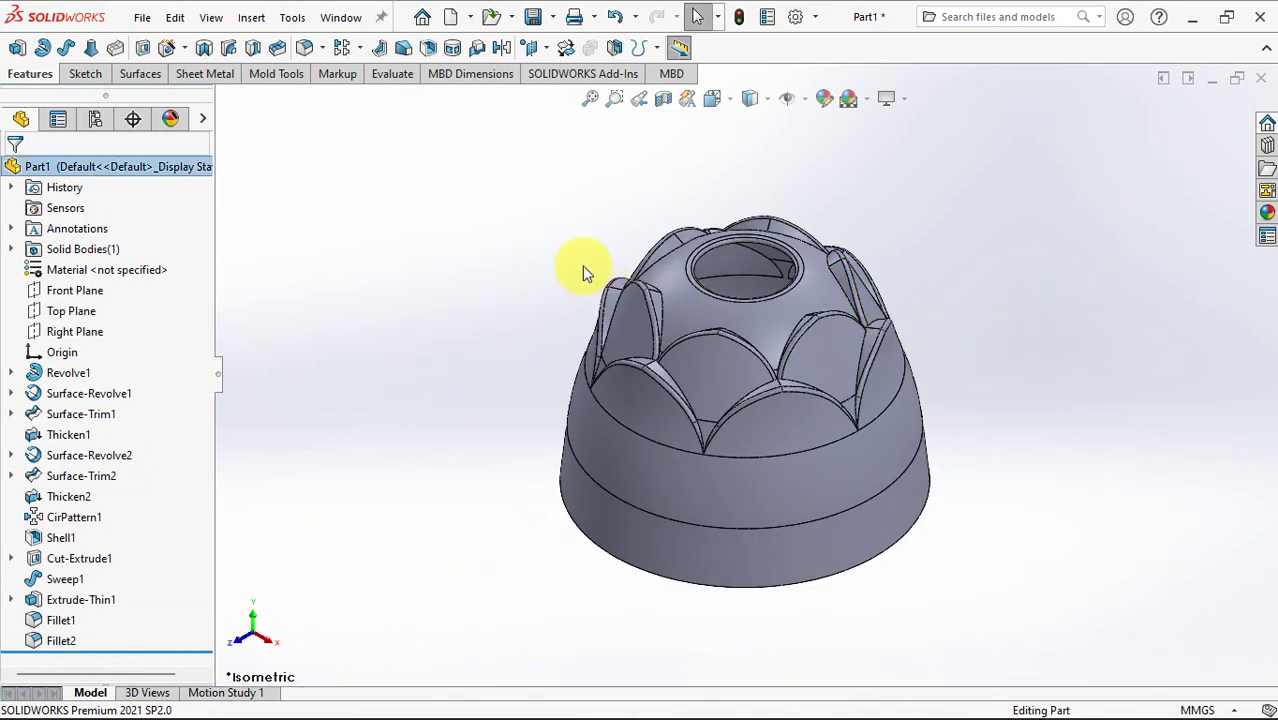
- Start a revolve feature with its sketch on the Top Plane
{"action": "left_click", "coordinate": [42, 52]}
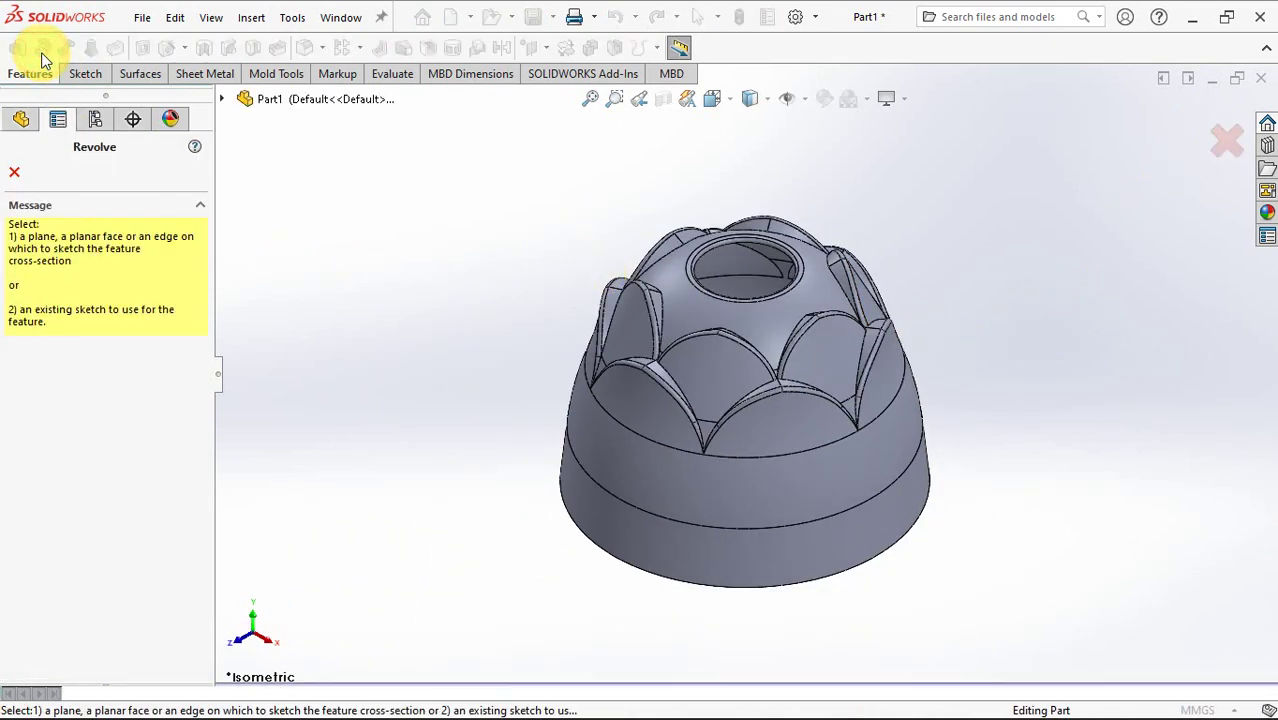
{"action": "left_click", "coordinate": [222, 101]}
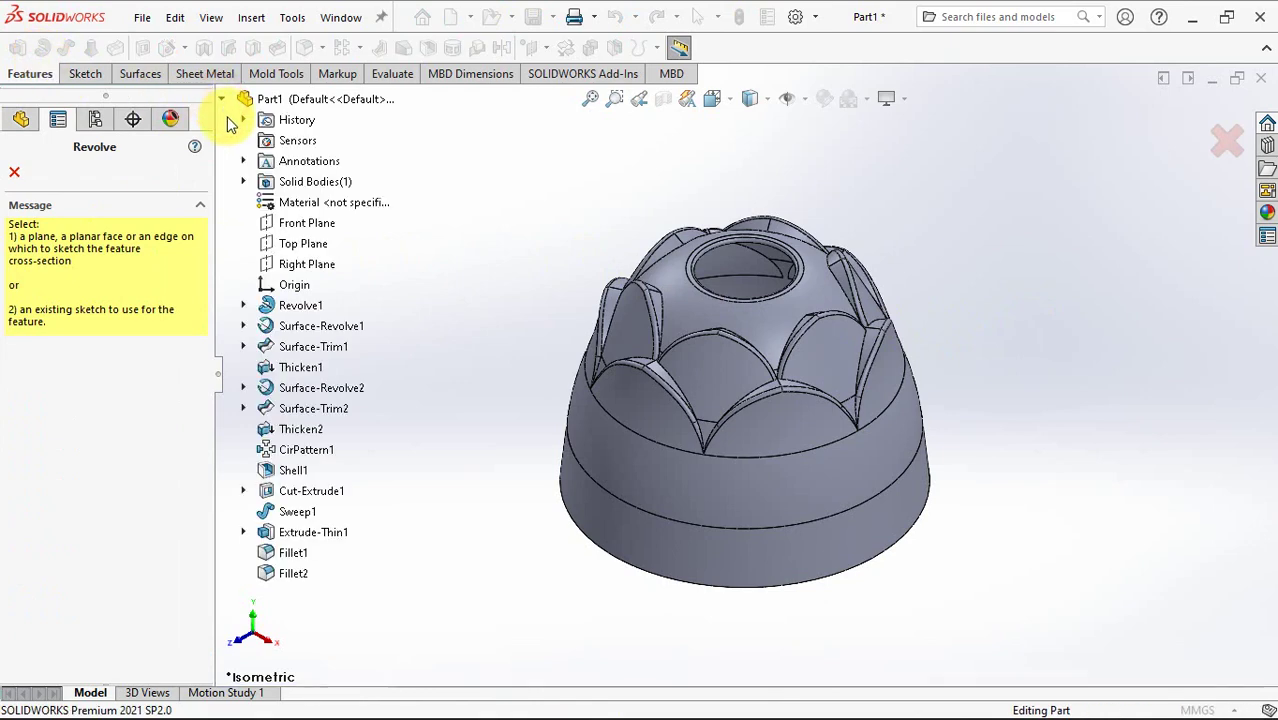
{"action": "left_click", "coordinate": [298, 246]}
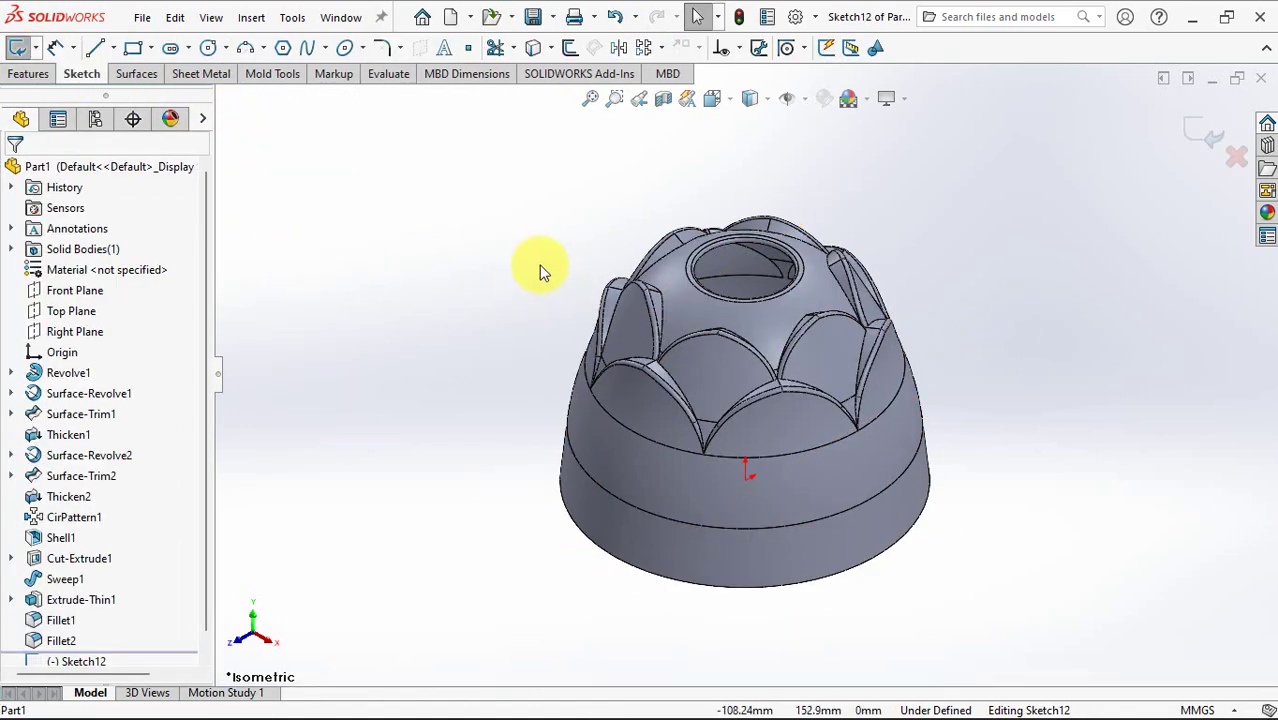
- Switch to the right view and display the model as wireframe
{"action": "key", "text": "ctrl+4"}
{"action": "middle_click_drag", "start_coordinate": [822, 415], "coordinate": [662, 245], "text": "ctrl"}
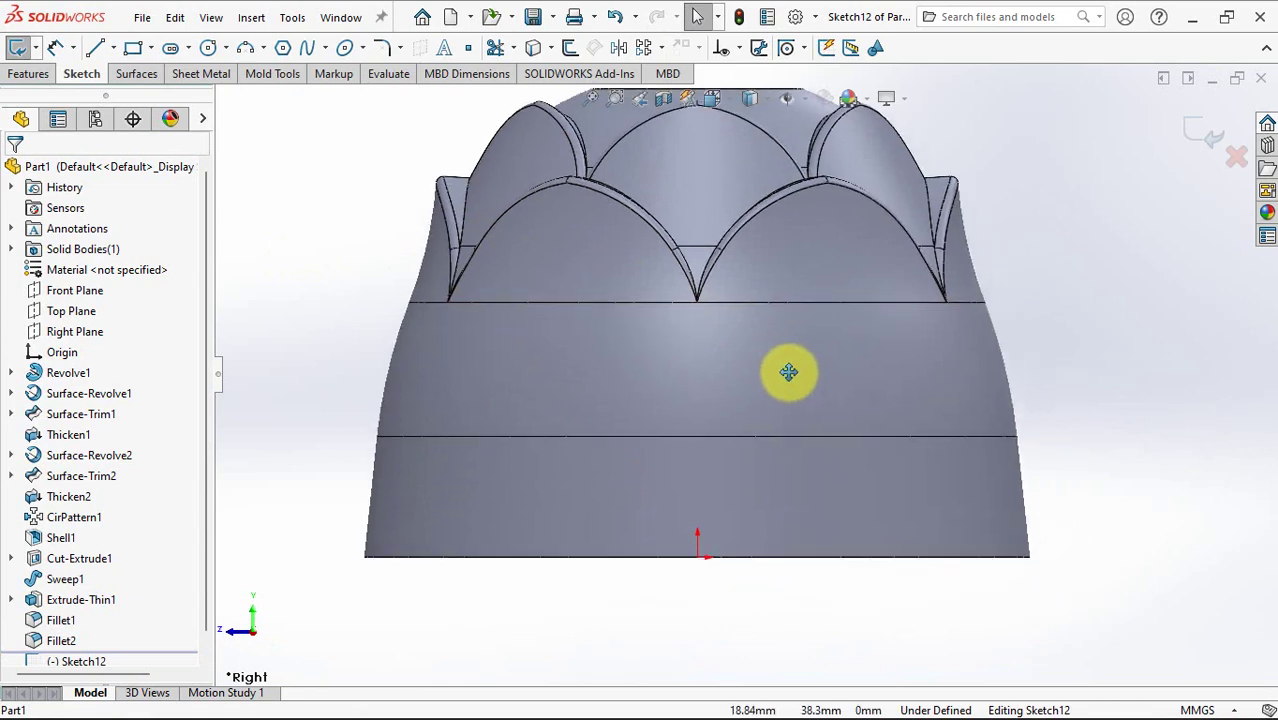
{"action": "left_click", "coordinate": [750, 99]}
{"action": "left_click", "coordinate": [758, 222]}
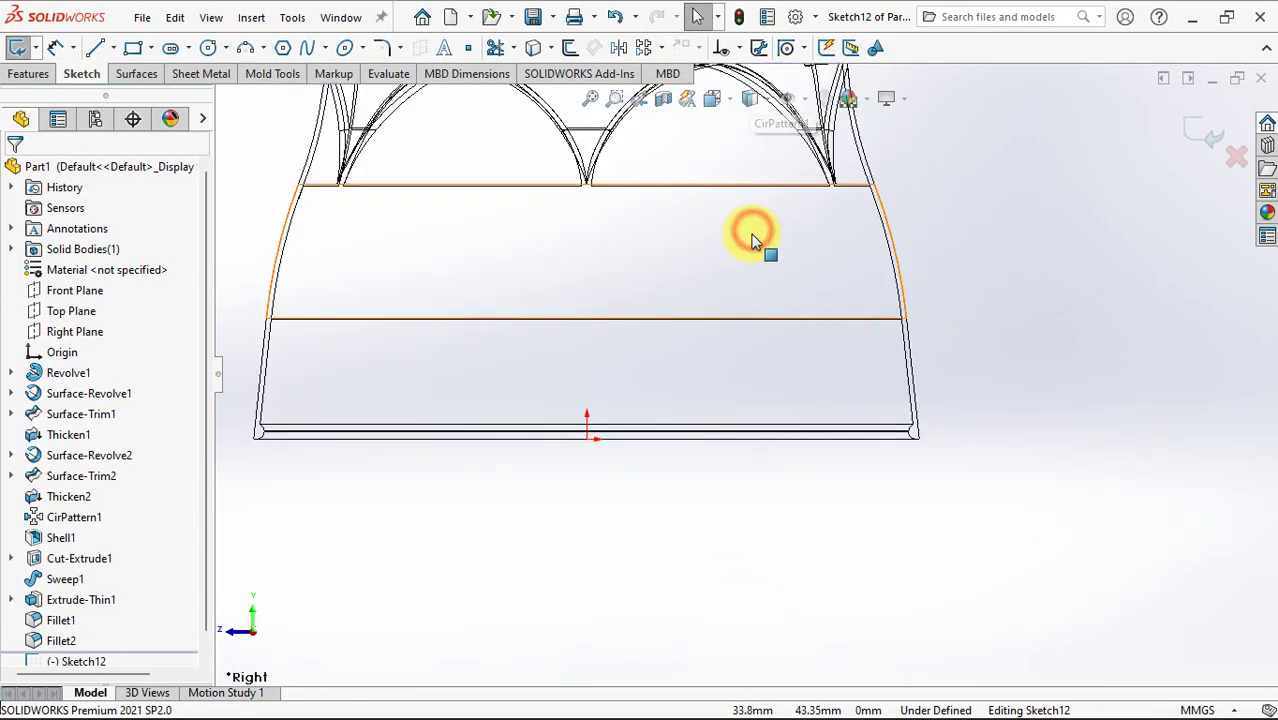
{"action": "scroll", "coordinate": [945, 455], "scroll_direction": "down", "scroll_amount": 2}
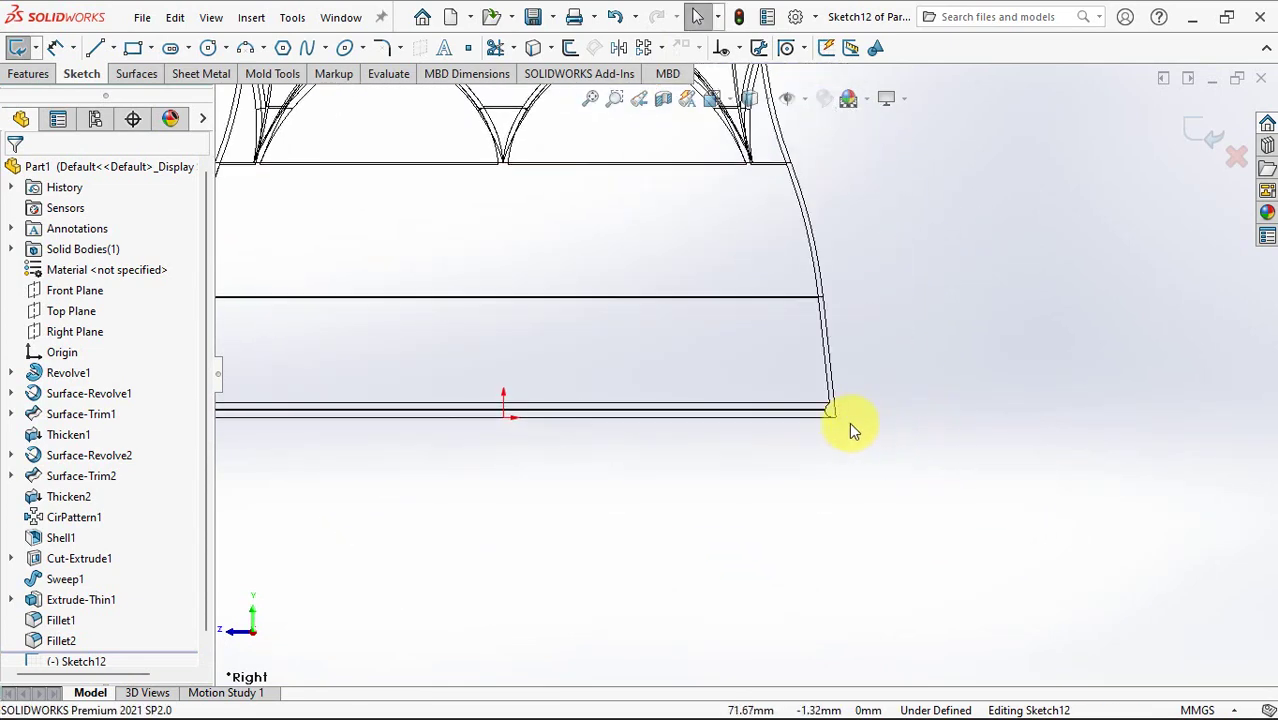
{"action": "scroll", "coordinate": [847, 428], "scroll_direction": "down", "scroll_amount": 2}
{"action": "scroll", "coordinate": [778, 393], "scroll_direction": "down", "scroll_amount": 2}
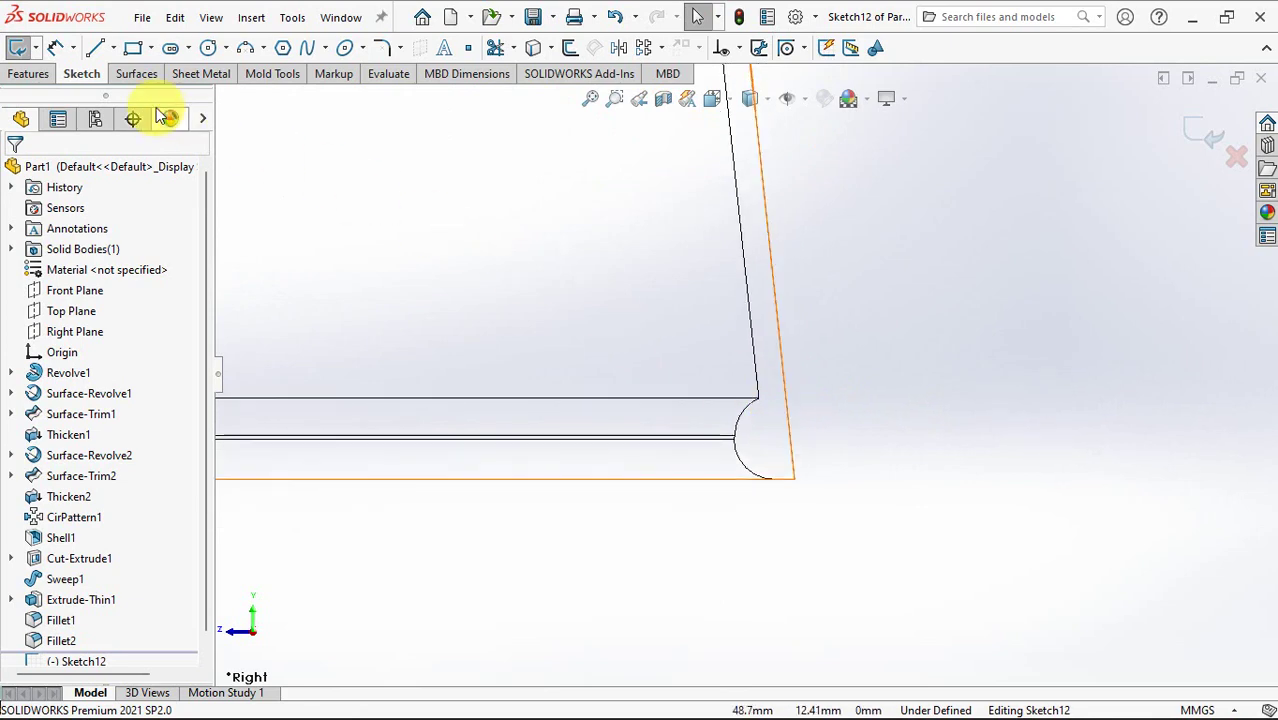
- Draw a line chain from the bottom edge: short horizontal piece, steep rise, short top stub
{"action": "left_click", "coordinate": [97, 49]}
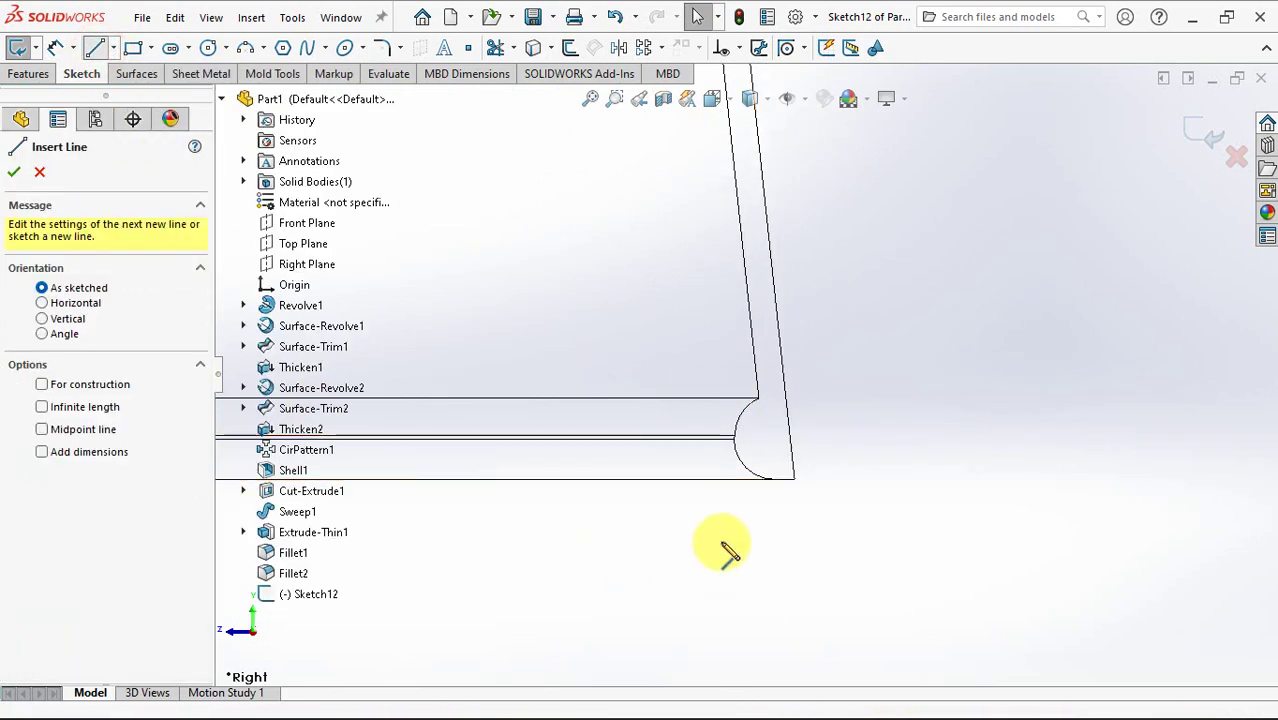
{"action": "scroll", "coordinate": [789, 490], "scroll_direction": "down", "scroll_amount": 1}
{"action": "left_click", "coordinate": [768, 452]}
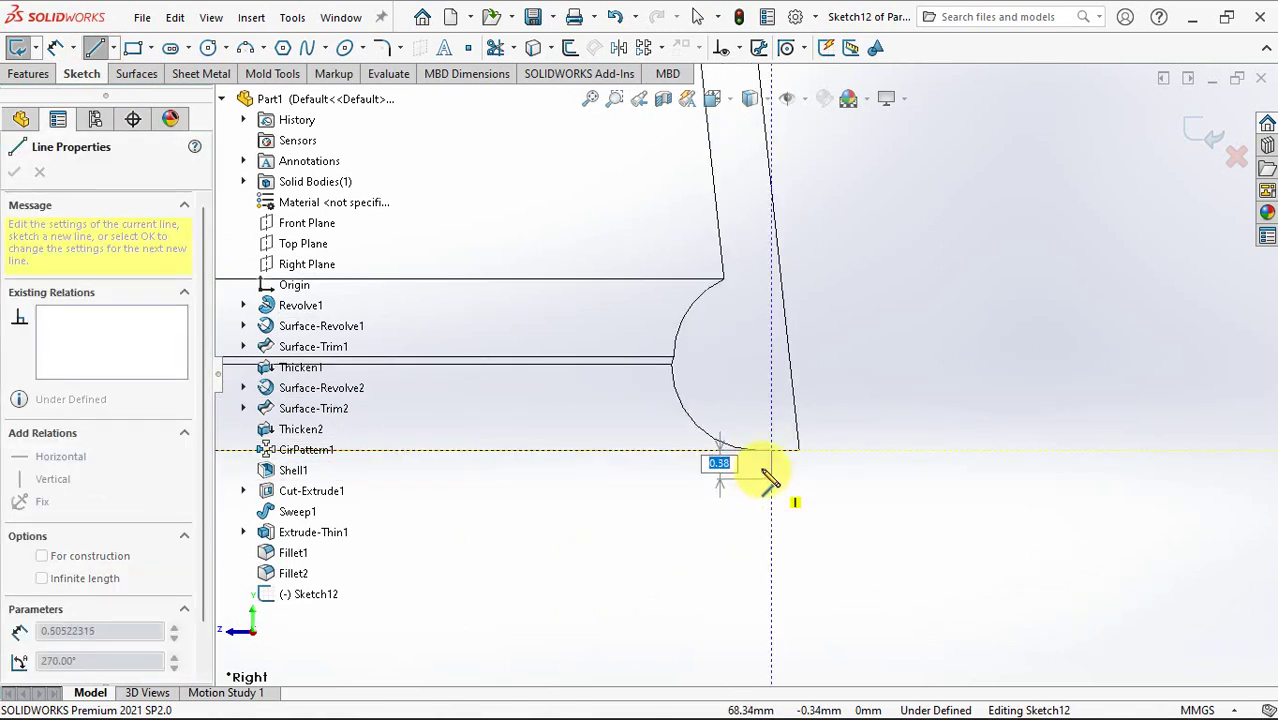
{"action": "left_click", "coordinate": [685, 451]}
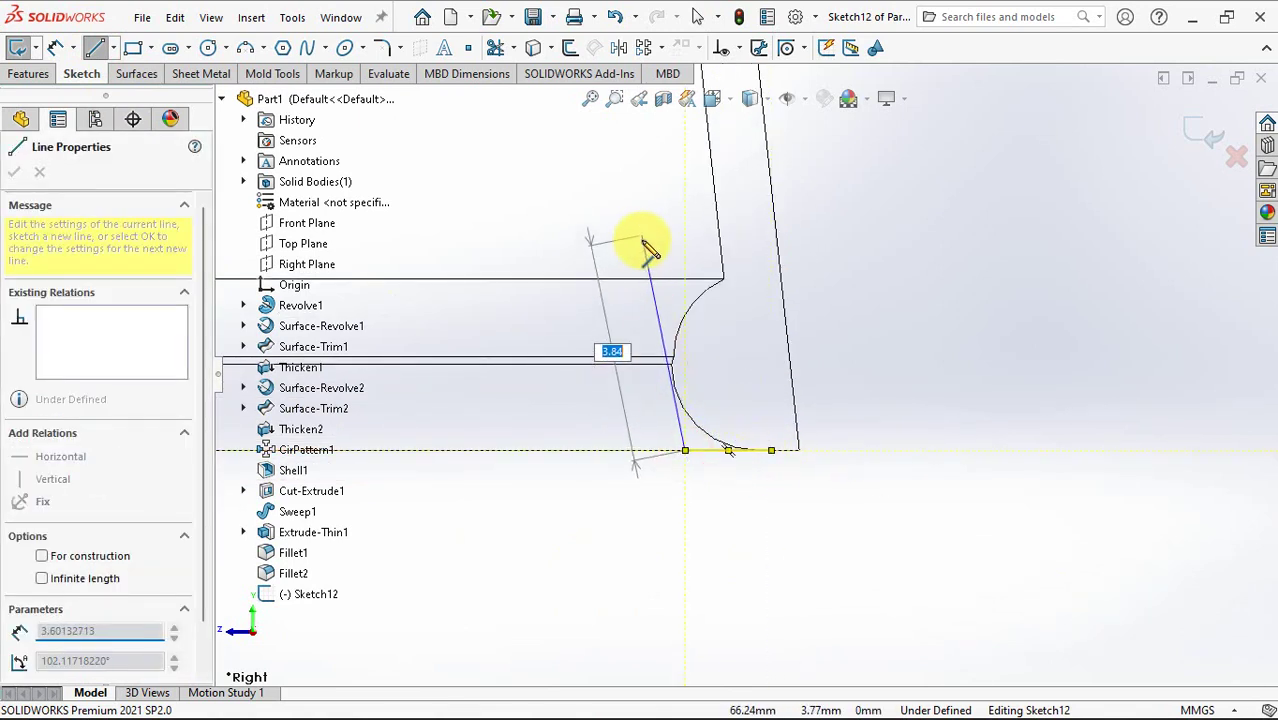
{"action": "middle_click_drag", "start_coordinate": [647, 248], "coordinate": [682, 408], "text": "ctrl"}
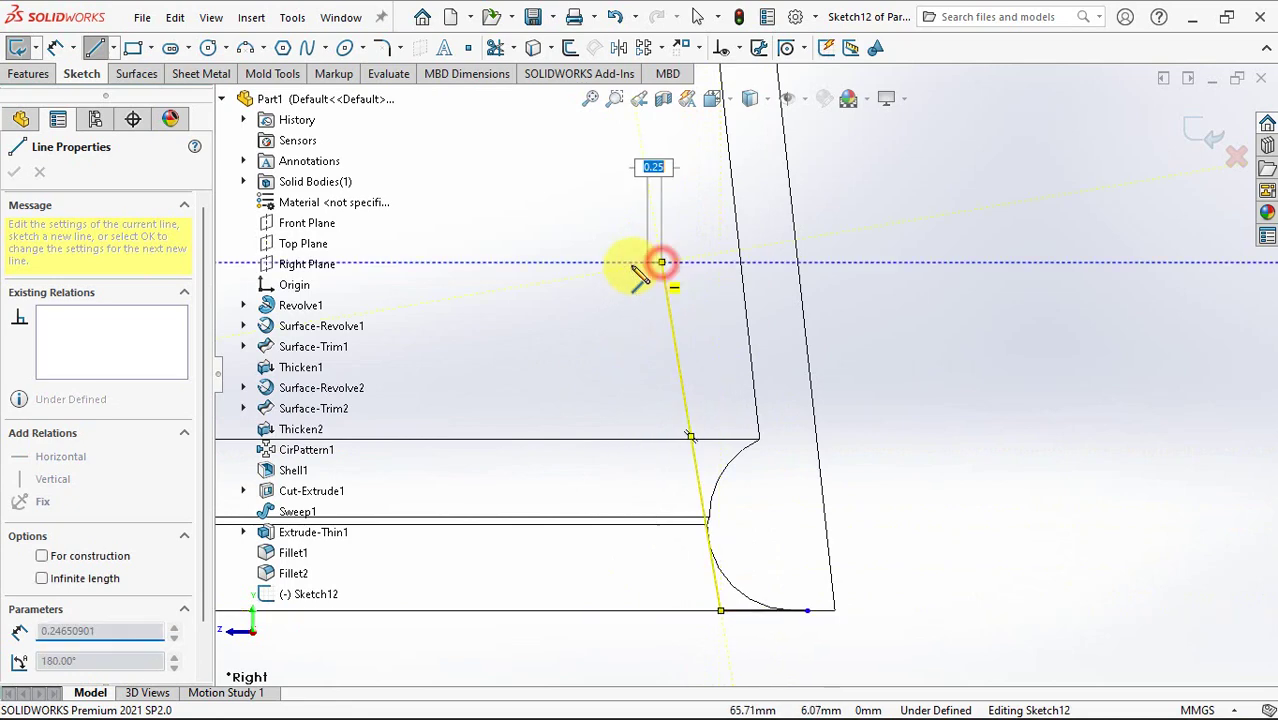
{"action": "left_click", "coordinate": [660, 262]}
{"action": "right_click", "coordinate": [627, 263]}
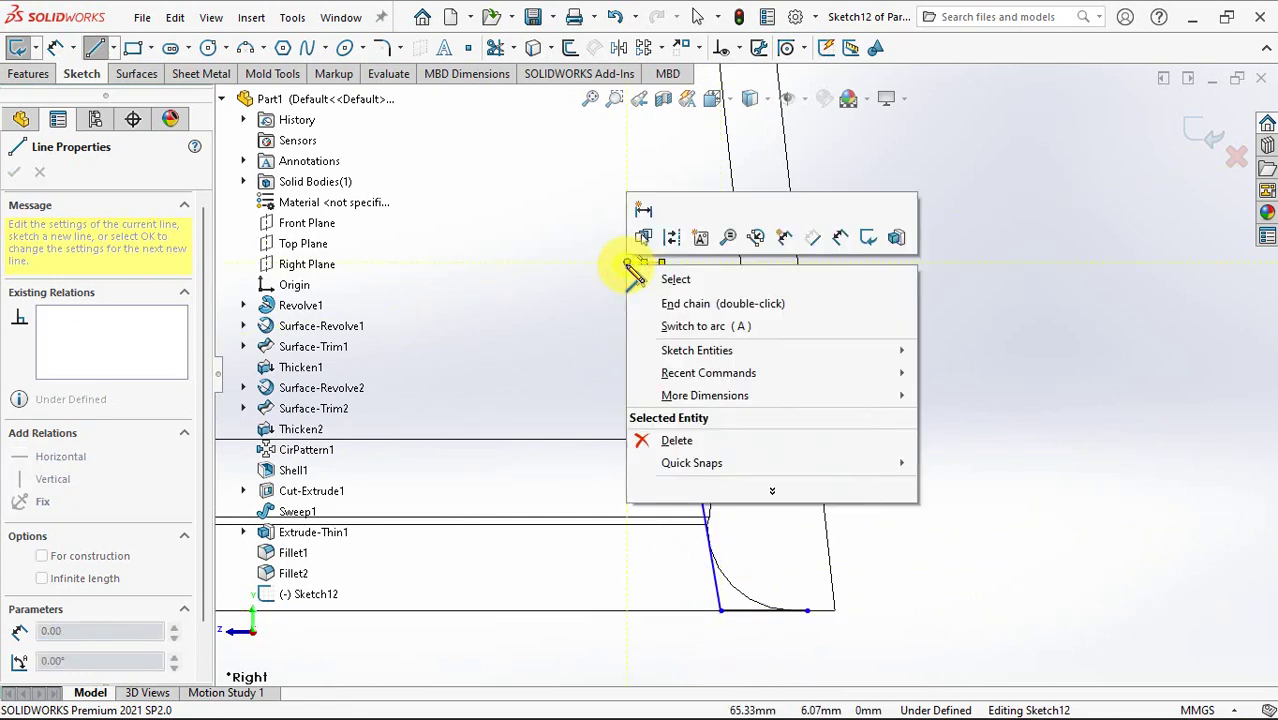
{"action": "left_click", "coordinate": [651, 292]}
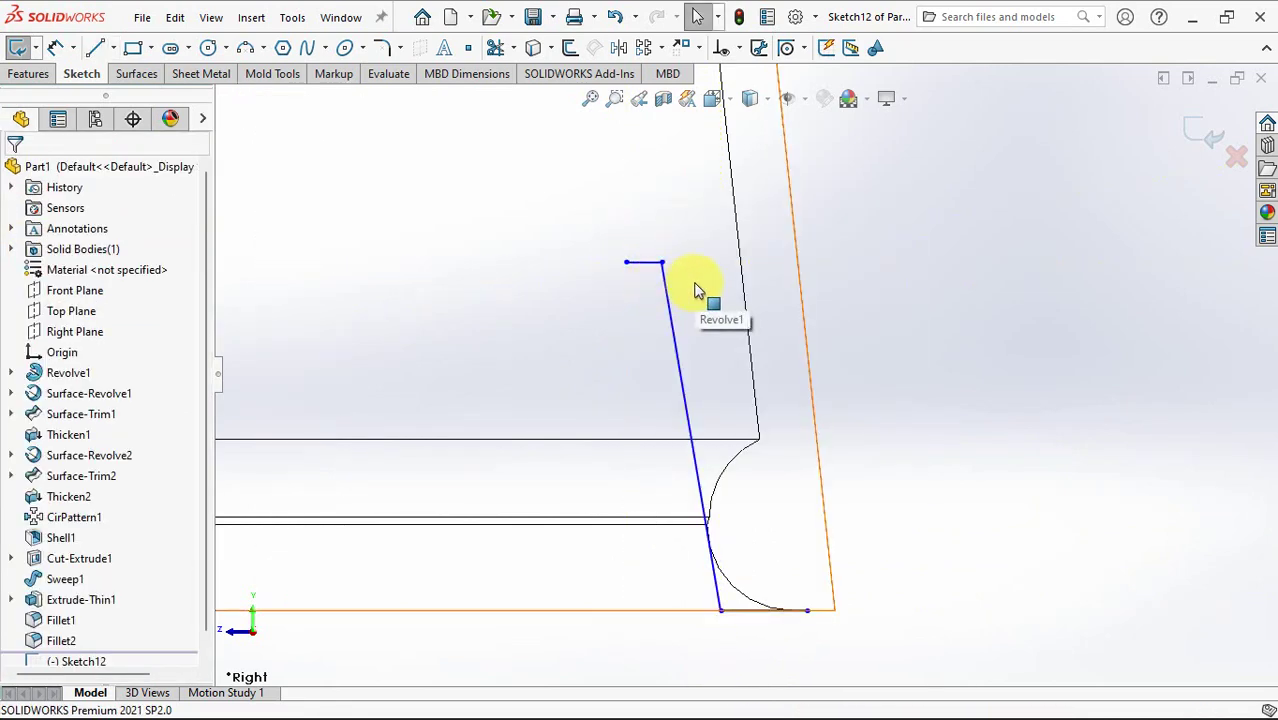
{"action": "mouse_move", "coordinate": [697, 289]}
{"action": "middle_mouse_down", "text": "shift"}
{"action": "mouse_move", "coordinate": [875, 341]}
{"action": "mouse_move", "coordinate": [927, 289]}
{"action": "middle_mouse_up", "text": "shift"}
{"action": "middle_click_drag", "start_coordinate": [847, 397], "coordinate": [920, 347], "text": "ctrl"}
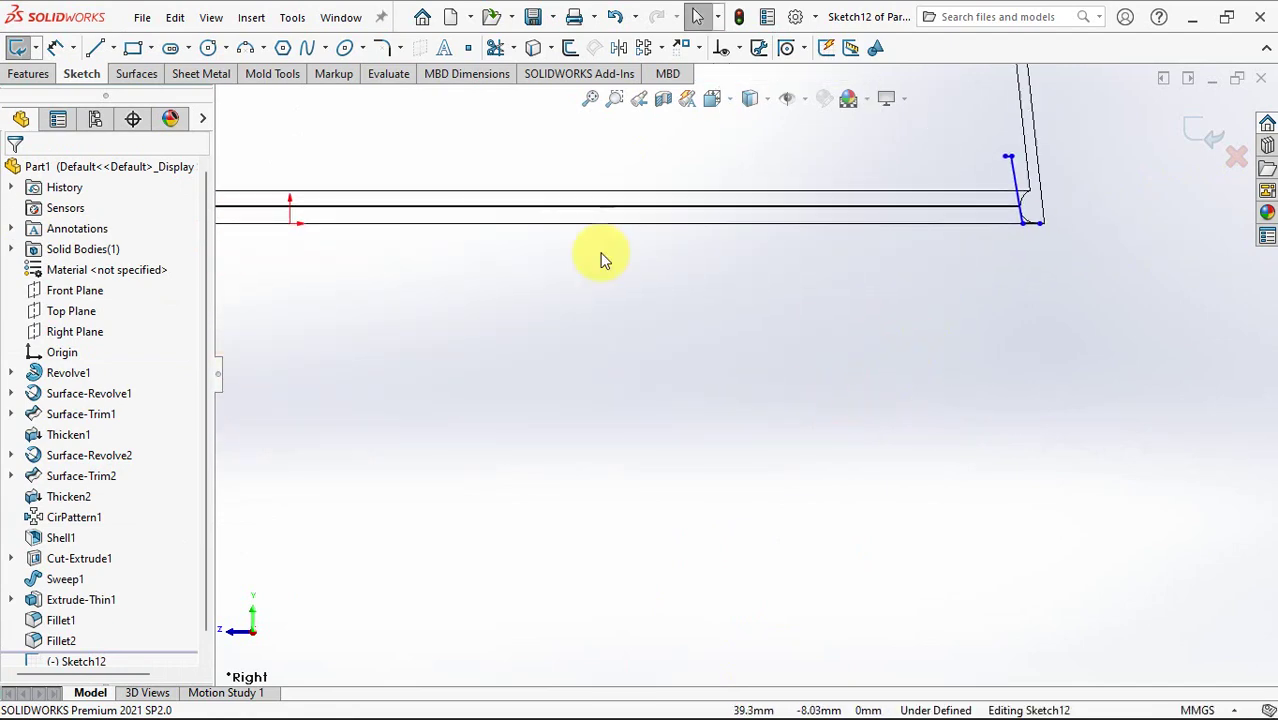
- Draw two 3-point arcs curving down from the lip corner
{"action": "left_click", "coordinate": [245, 49]}
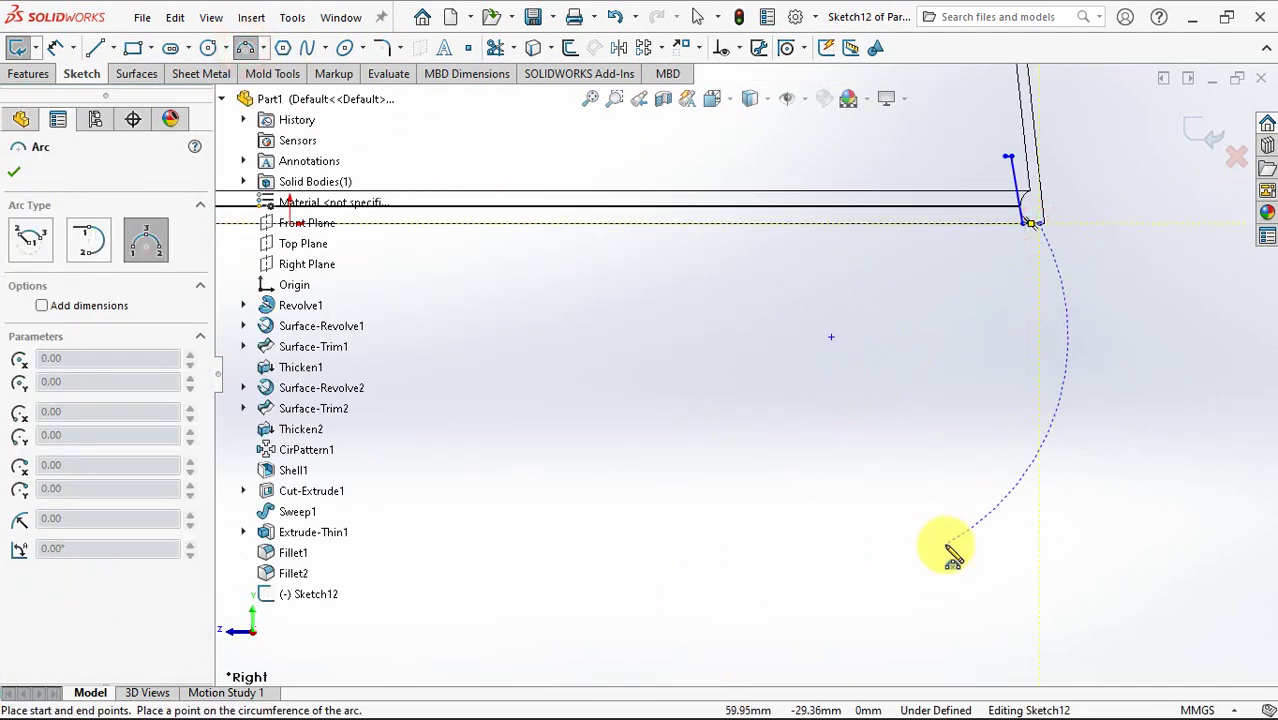
{"action": "middle_click_drag", "start_coordinate": [935, 455], "coordinate": [925, 483], "text": "shift"}
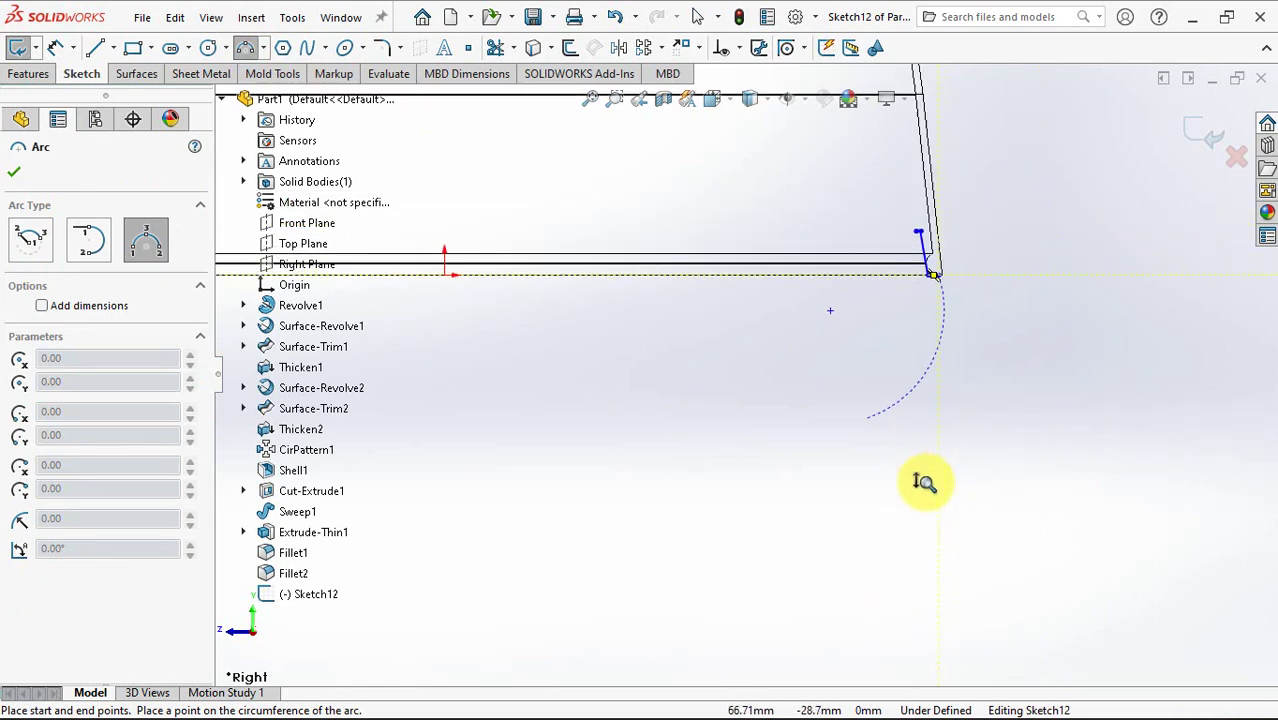
{"action": "left_click", "coordinate": [860, 575]}
{"action": "left_click", "coordinate": [915, 440]}
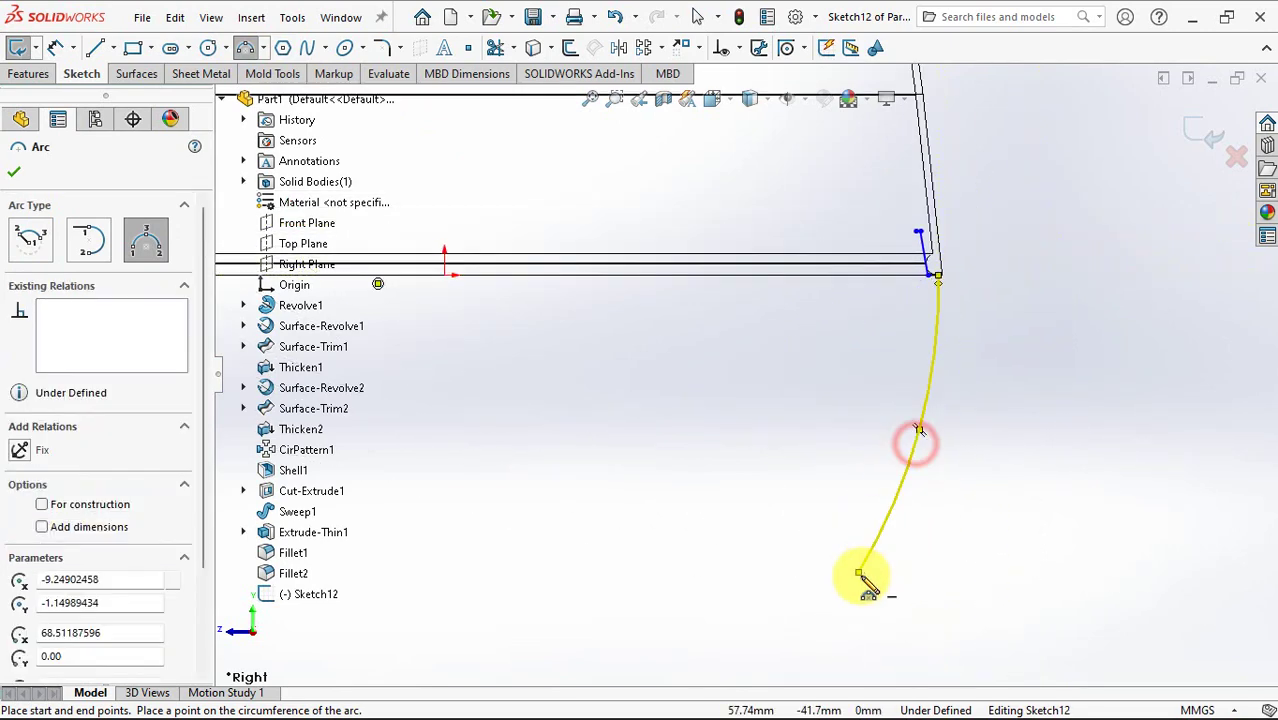
{"action": "left_click", "coordinate": [860, 572]}
{"action": "left_click", "coordinate": [703, 572]}
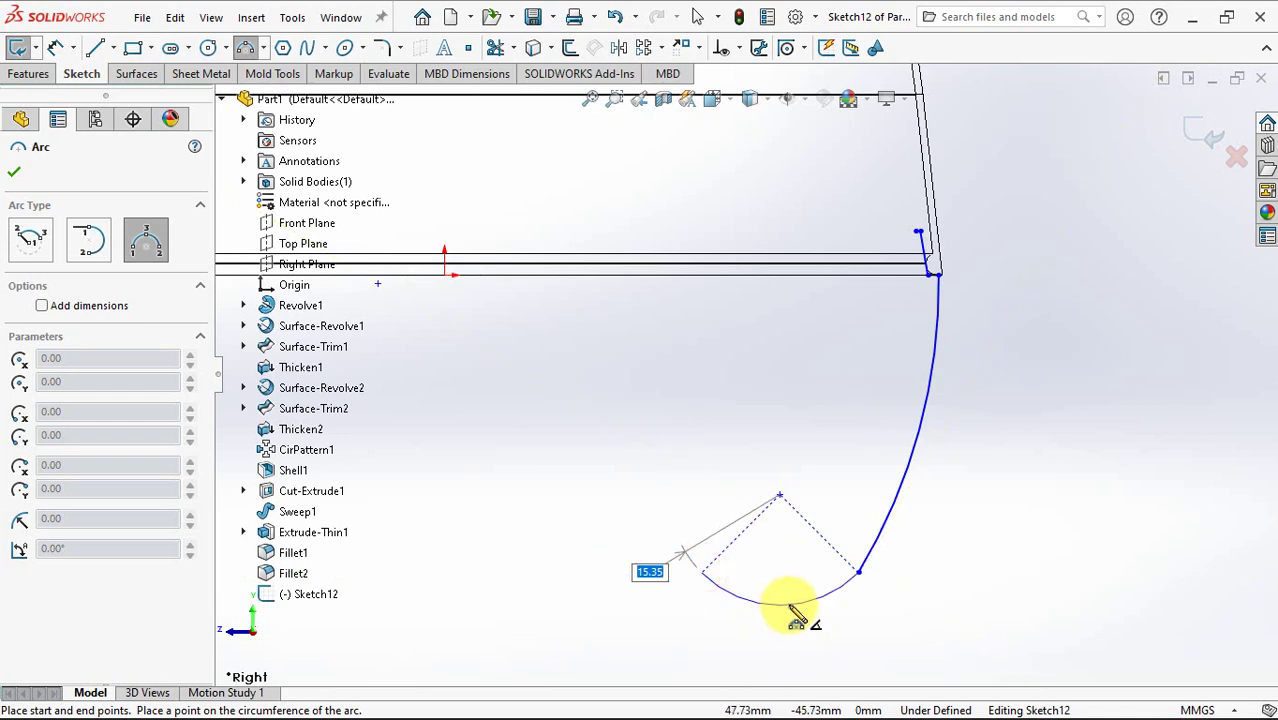
{"action": "left_click", "coordinate": [816, 605]}
{"action": "right_click", "coordinate": [822, 612]}
{"action": "left_click", "coordinate": [858, 543]}
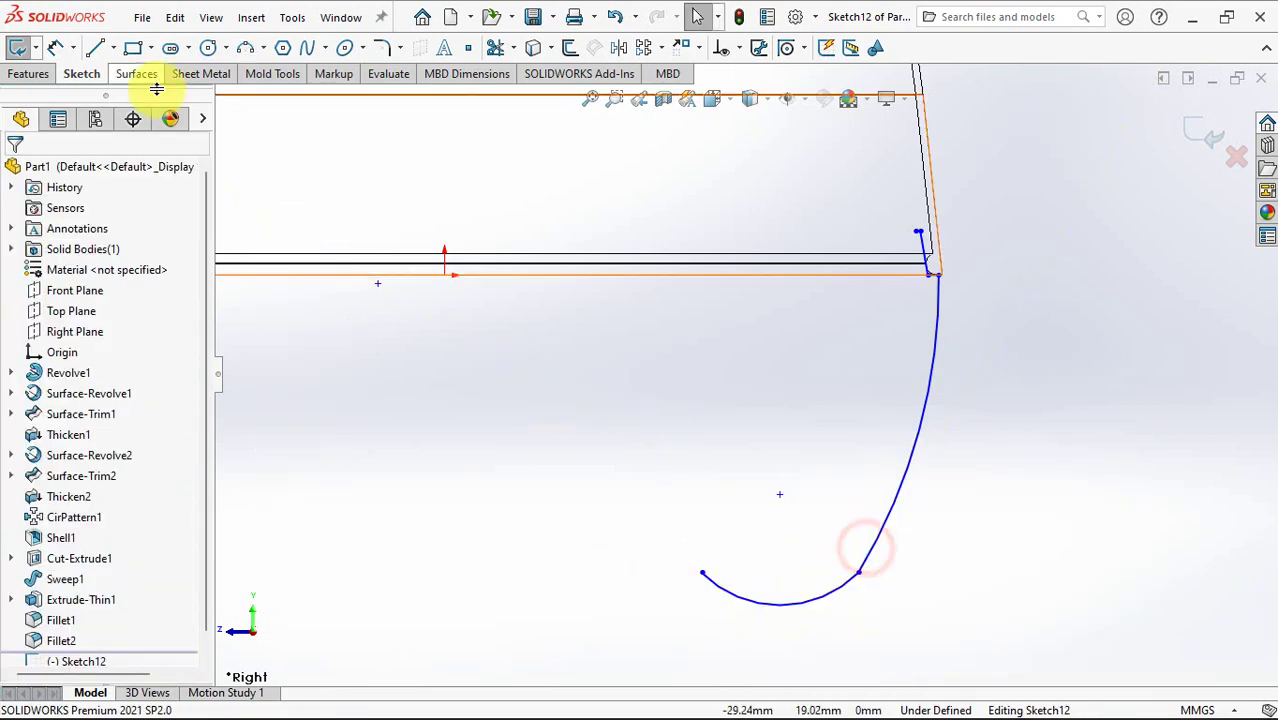
- Add a short horizontal end line and a vertical centerline down from the origin
{"action": "left_click", "coordinate": [94, 48]}
{"action": "left_click", "coordinate": [702, 572]}
{"action": "left_click", "coordinate": [670, 573]}
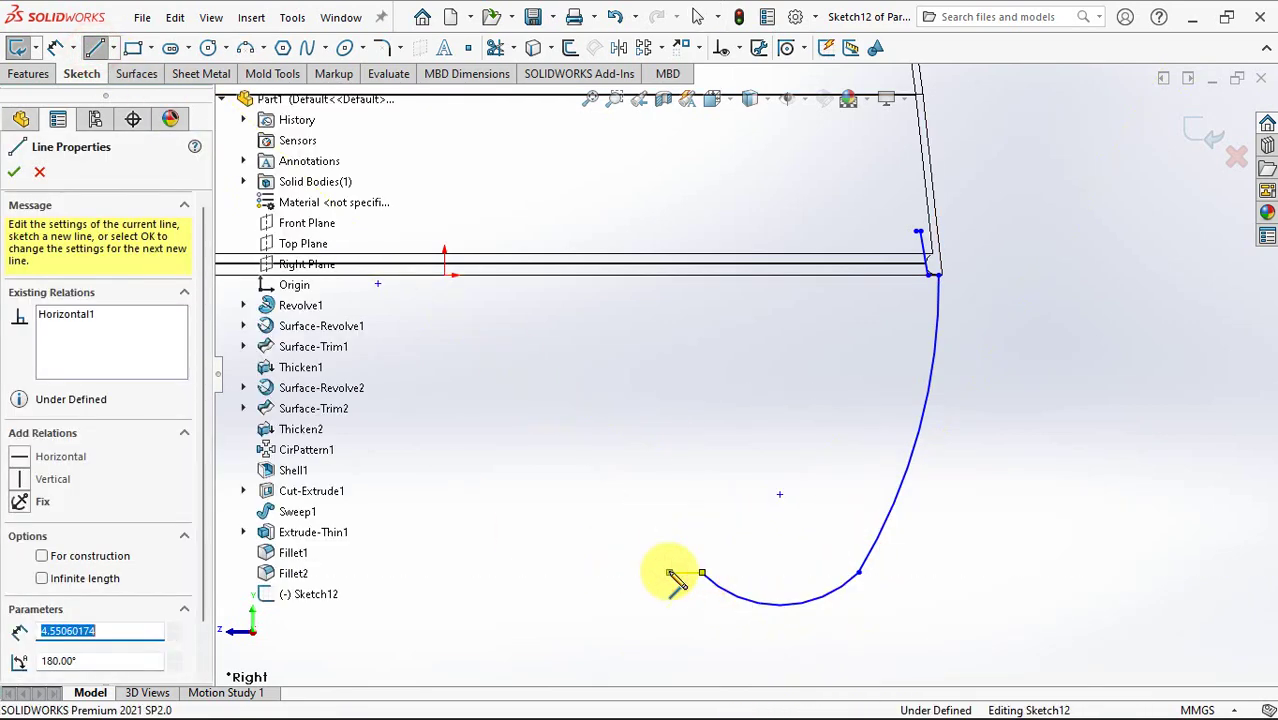
{"action": "right_click", "coordinate": [670, 575]}
{"action": "left_click", "coordinate": [705, 475]}
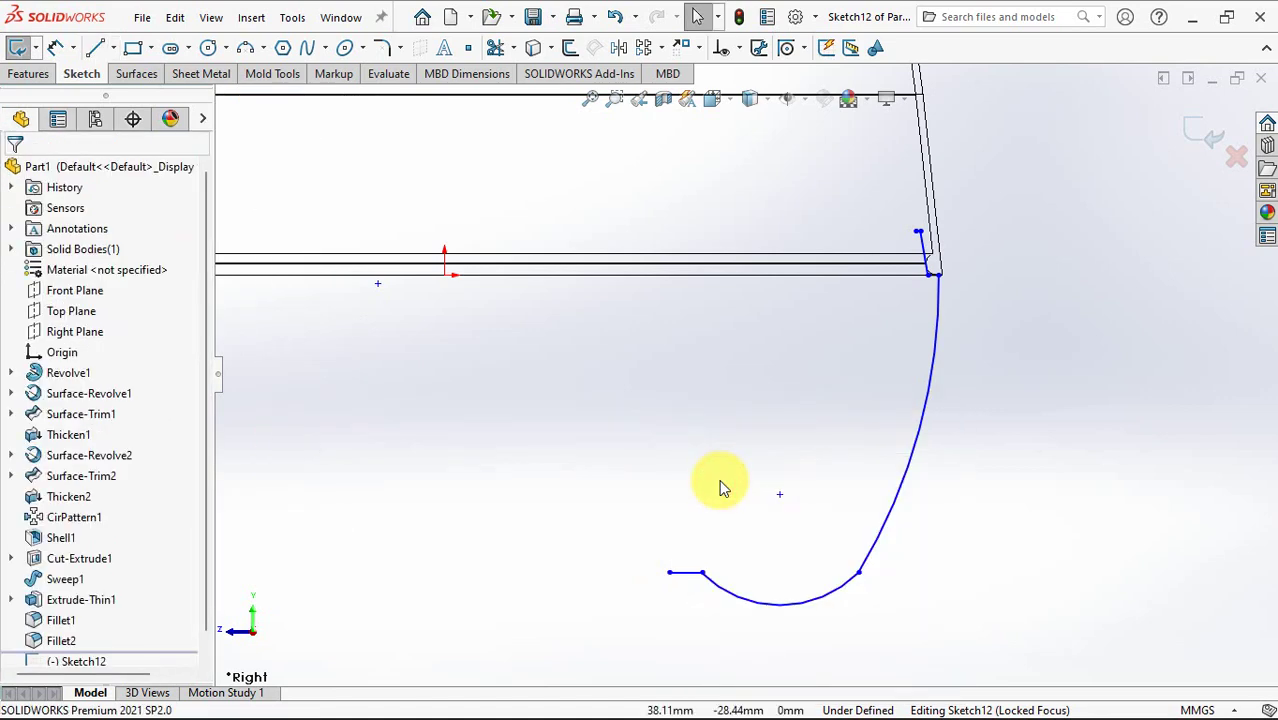
{"action": "left_click", "coordinate": [113, 48]}
{"action": "left_click", "coordinate": [132, 91]}
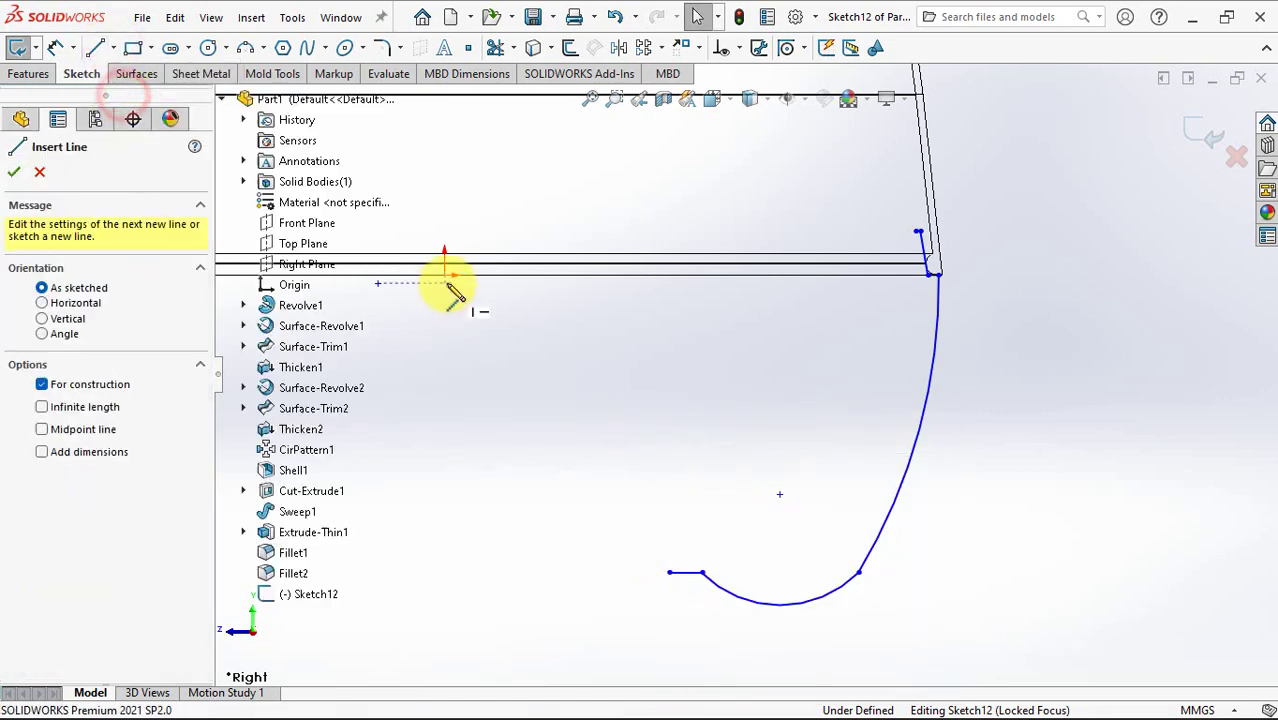
{"action": "left_click", "coordinate": [445, 272]}
{"action": "left_click", "coordinate": [443, 628]}
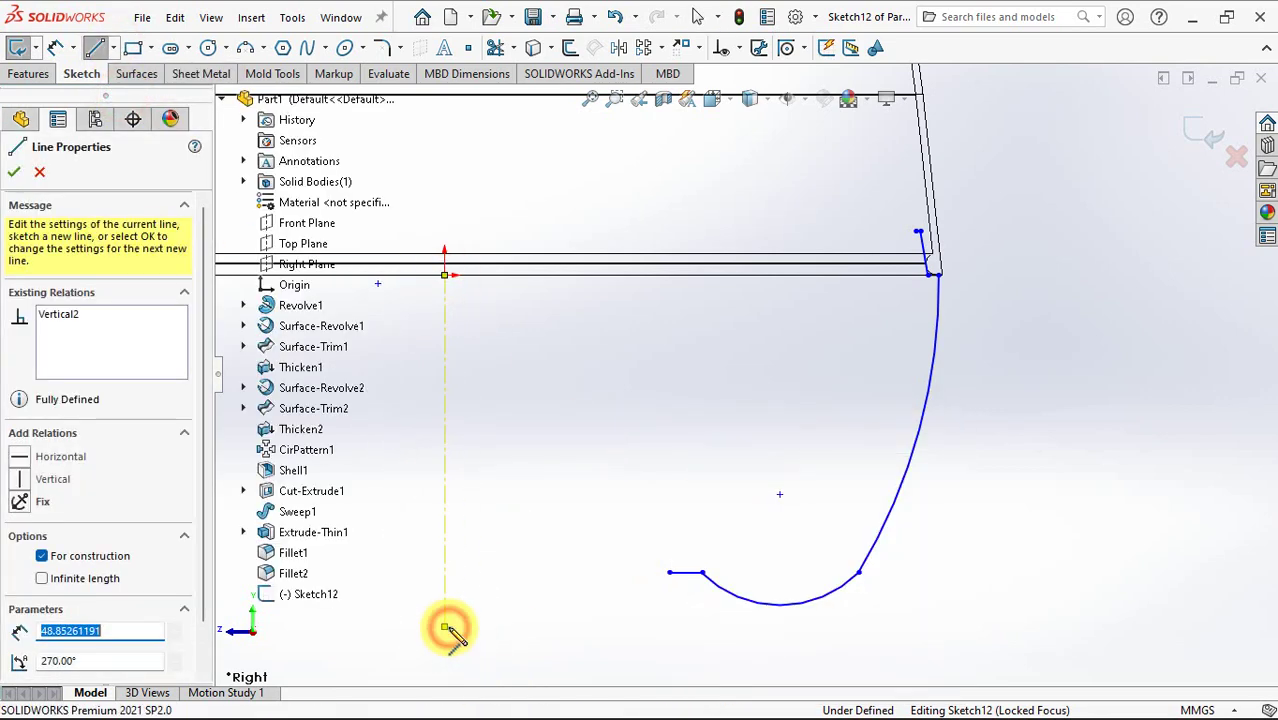
{"action": "right_click", "coordinate": [450, 628]}
{"action": "left_click", "coordinate": [508, 495]}
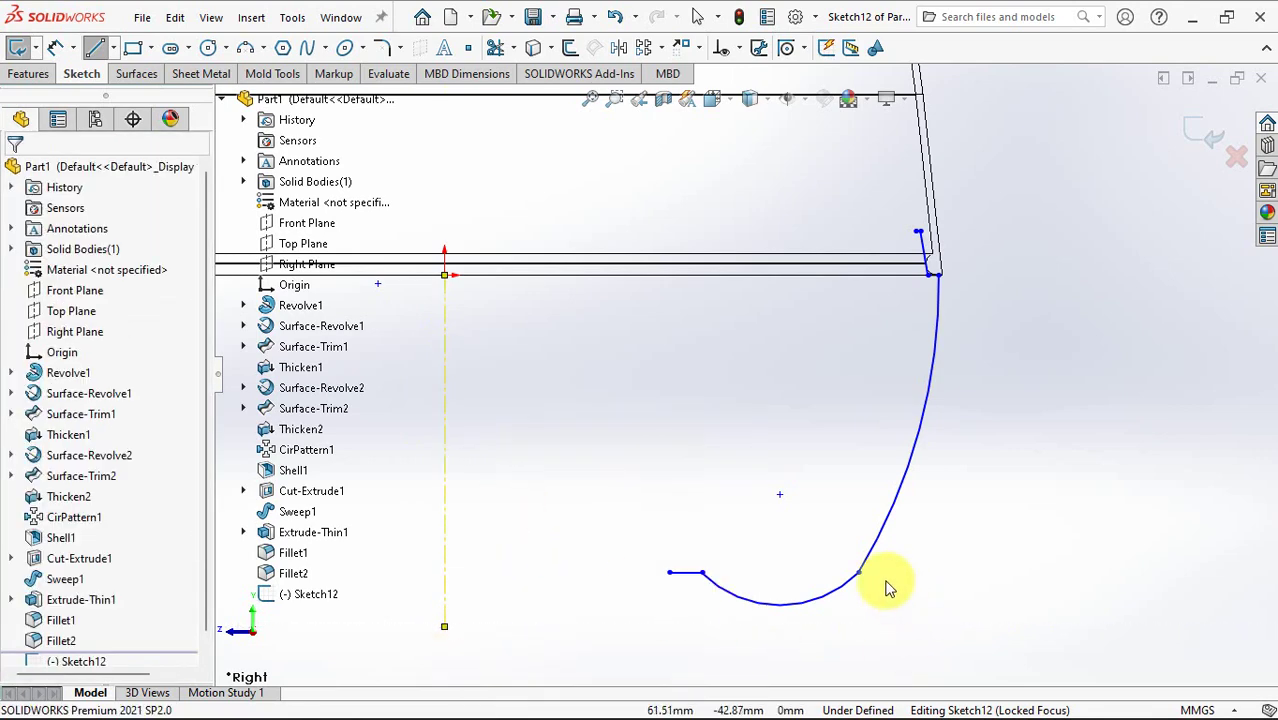
- Add a Tangent relation between the two arcs
{"action": "left_click", "coordinate": [873, 555]}
{"action": "left_click", "coordinate": [855, 578], "text": "ctrl"}
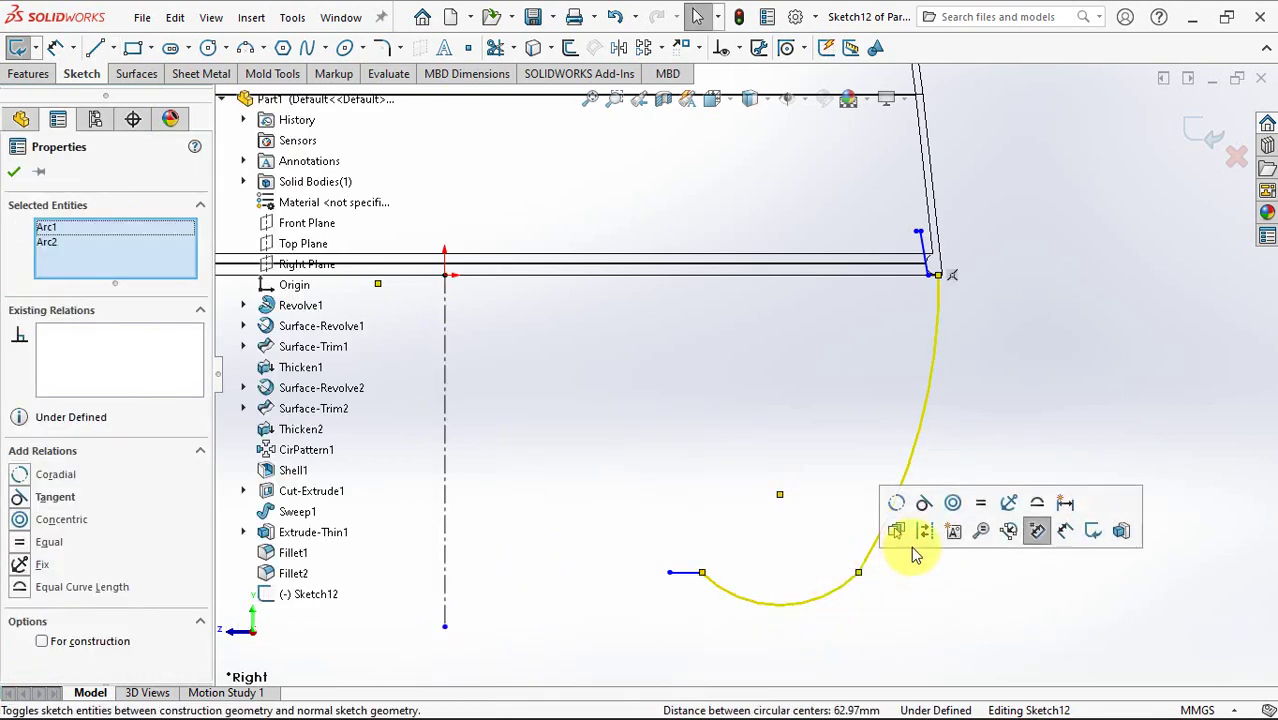
{"action": "left_click", "coordinate": [916, 528]}
{"action": "left_click", "coordinate": [760, 455]}
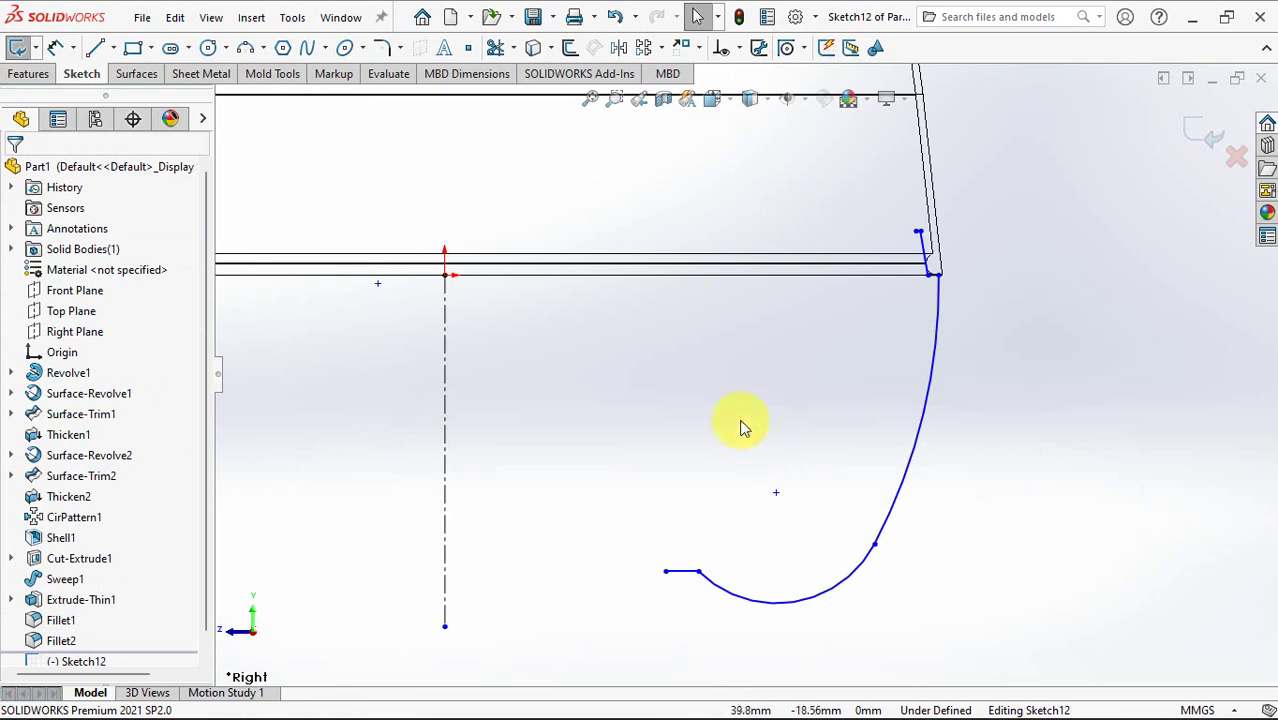
{"action": "left_click", "coordinate": [569, 47]}
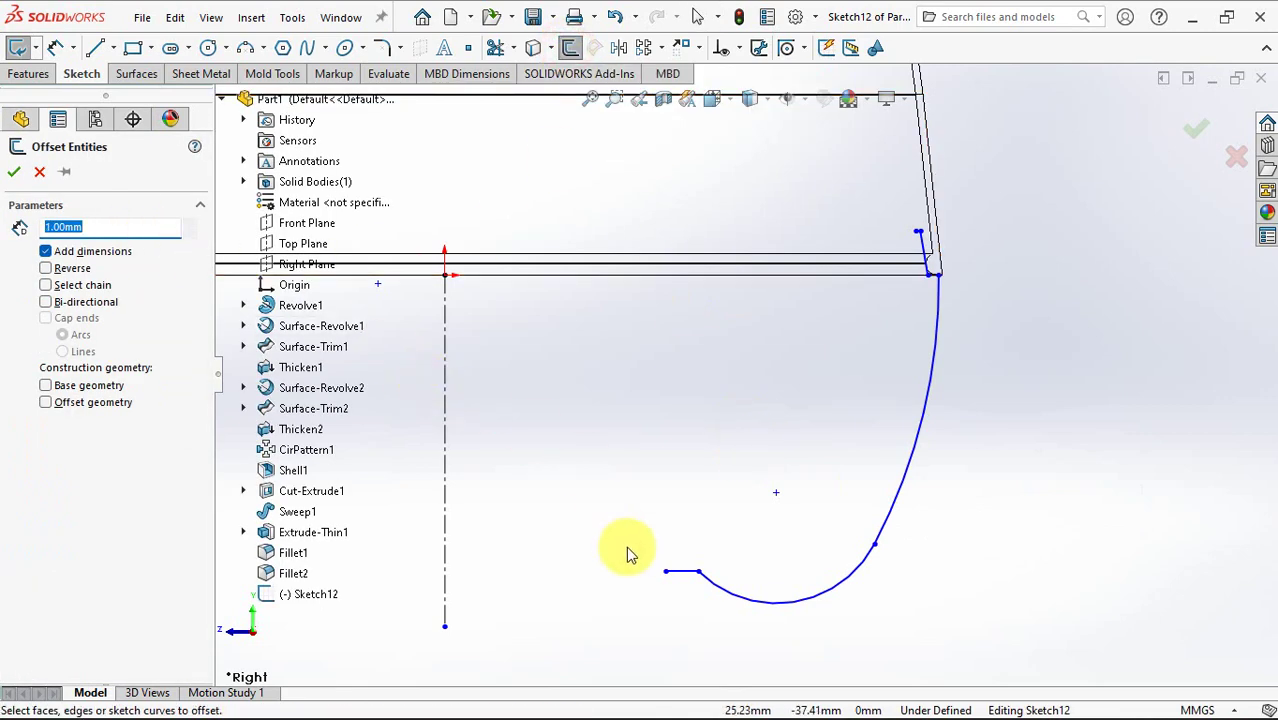
- Offset the end line and both arcs by 1.00 mm
{"action": "left_click", "coordinate": [681, 578]}
{"action": "left_click", "coordinate": [887, 527]}
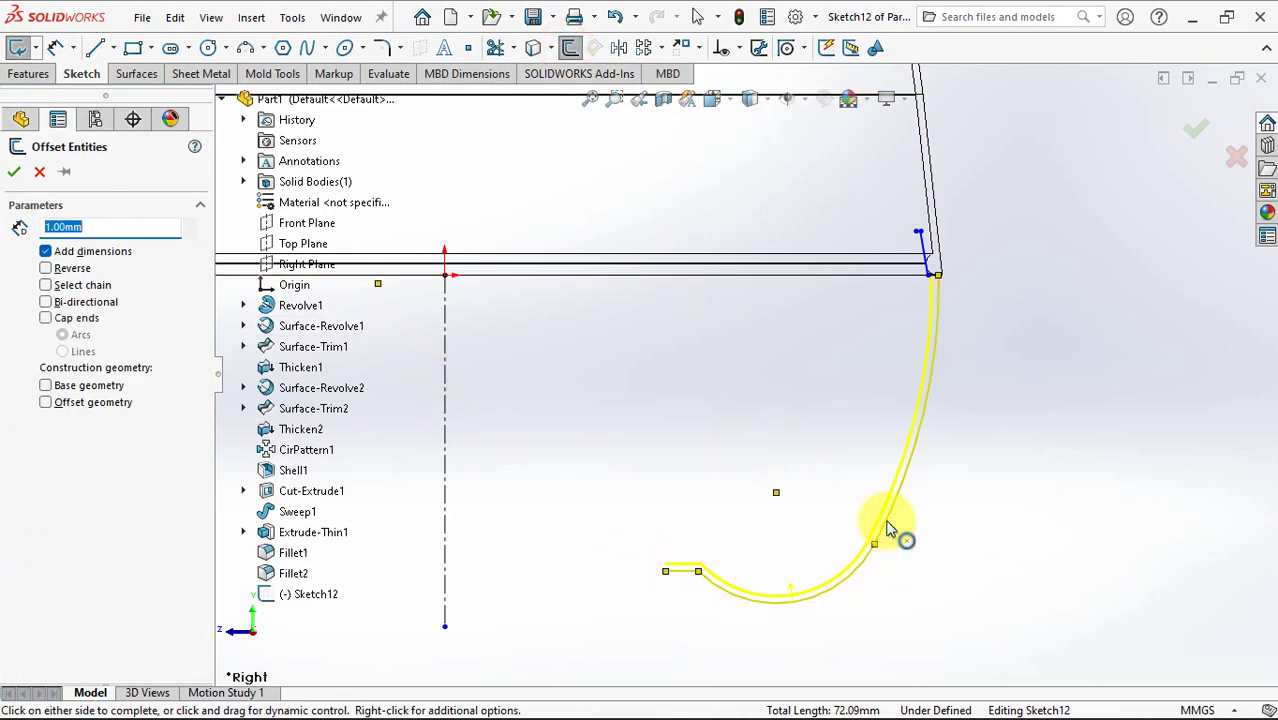
{"action": "left_click", "coordinate": [887, 528]}
- Seal the left end of the band with a short 1.00 mm line
{"action": "key", "text": "l"}
{"action": "left_click", "coordinate": [670, 567]}
{"action": "left_click", "coordinate": [666, 576]}
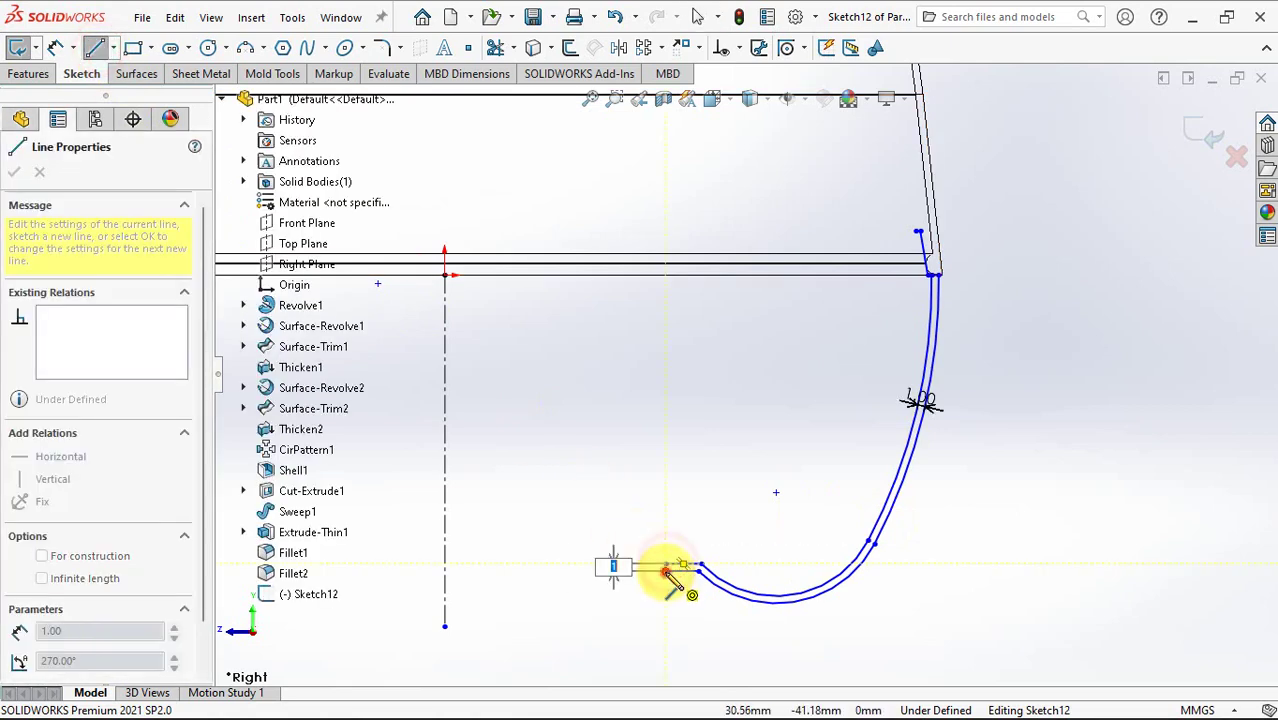
{"action": "right_click", "coordinate": [667, 575]}
{"action": "left_click", "coordinate": [712, 539]}
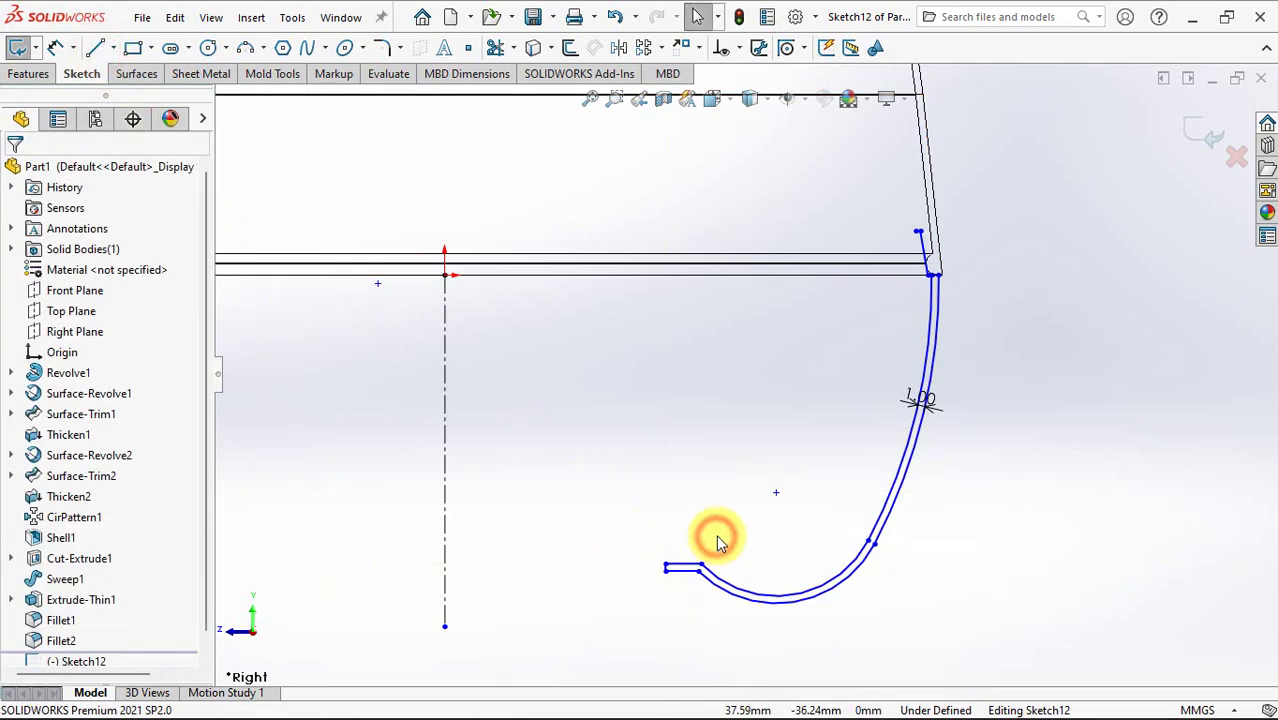
- Close the top with a vertical line from the stub end to the offset curve
{"action": "left_click_drag", "start_coordinate": [917, 297], "coordinate": [984, 414]}
{"action": "left_click", "coordinate": [617, 104]}
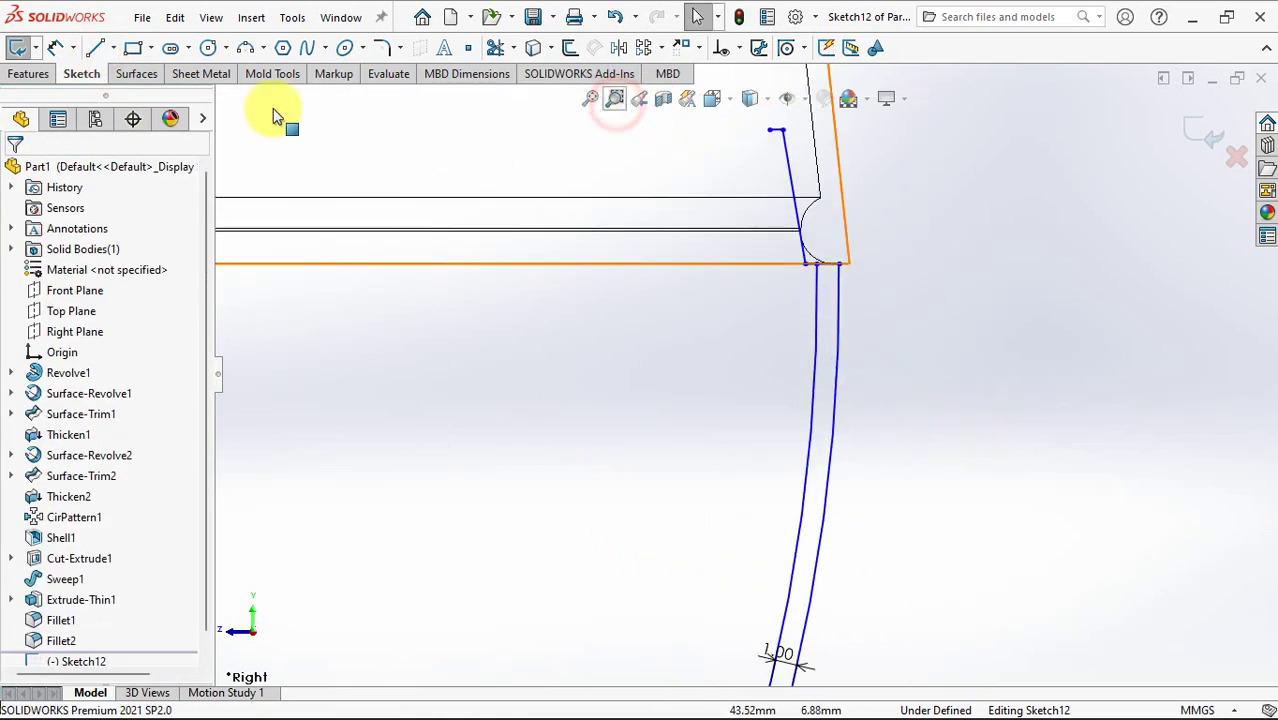
{"action": "left_click", "coordinate": [774, 130]}
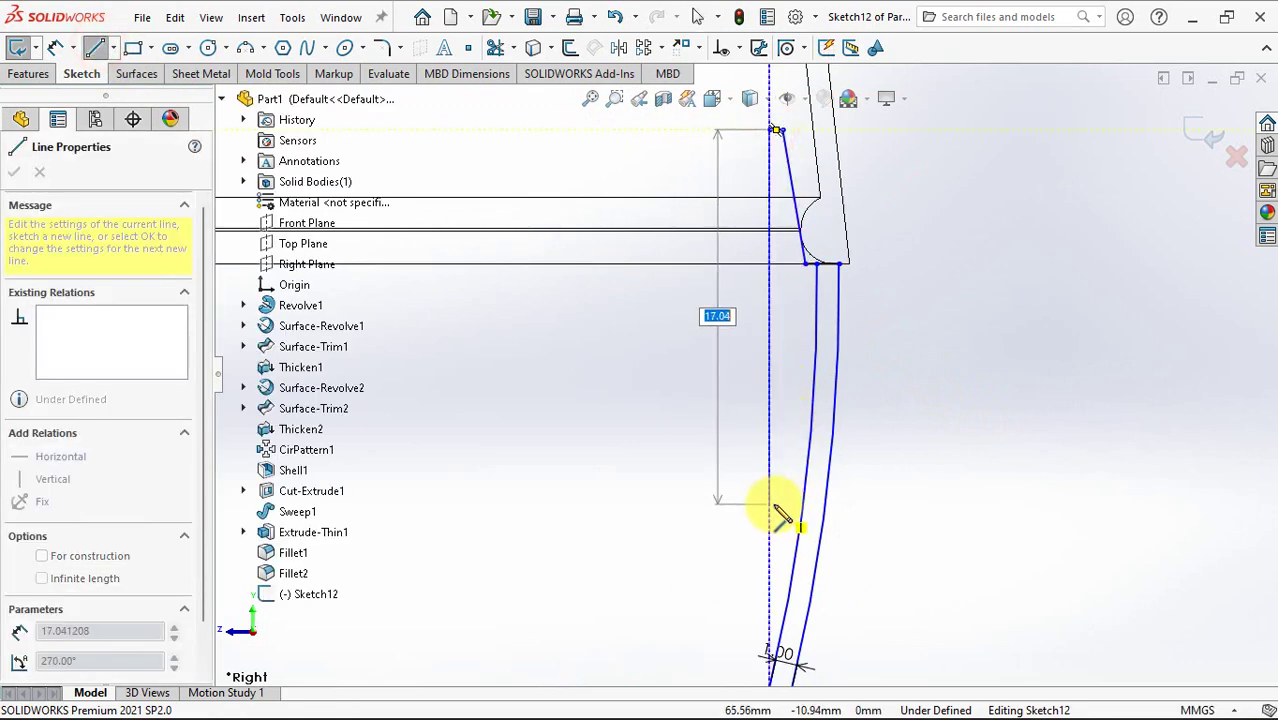
{"action": "scroll", "coordinate": [773, 529], "scroll_direction": "up", "scroll_amount": 1}
{"action": "scroll", "coordinate": [773, 529], "scroll_direction": "up", "scroll_amount": 1}
{"action": "left_click", "coordinate": [750, 572]}
{"action": "key", "text": "Escape"}
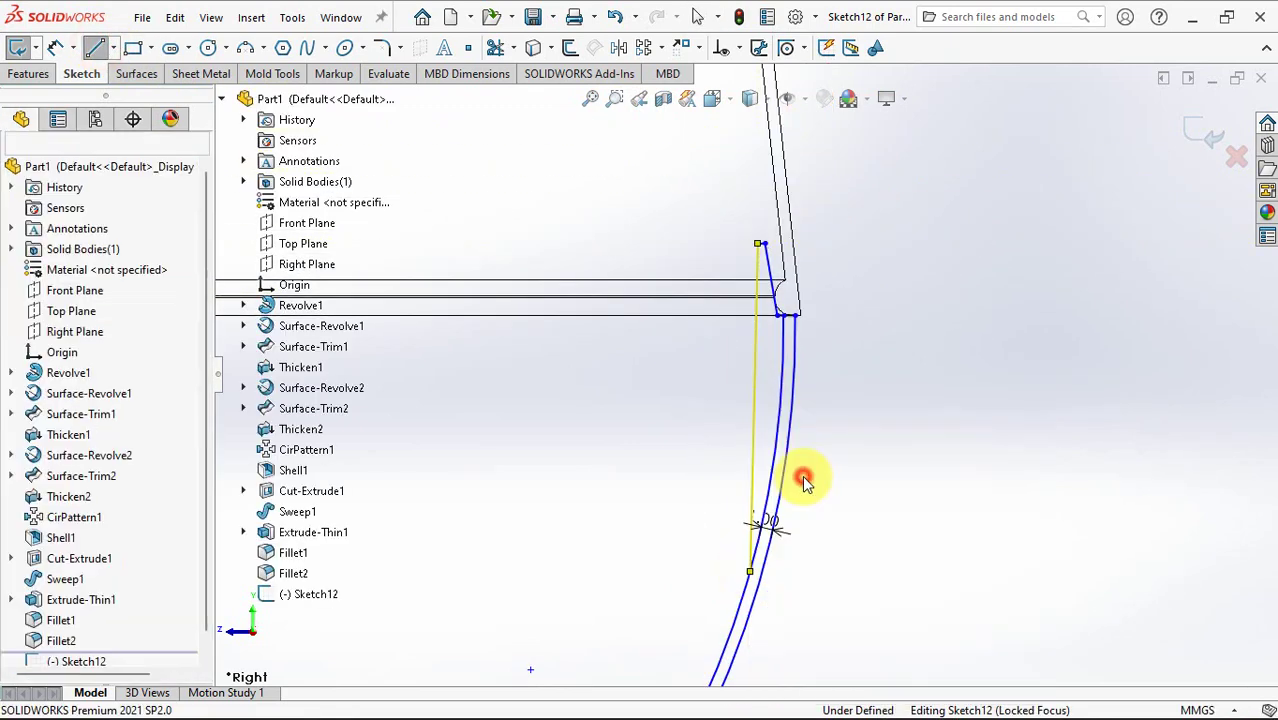
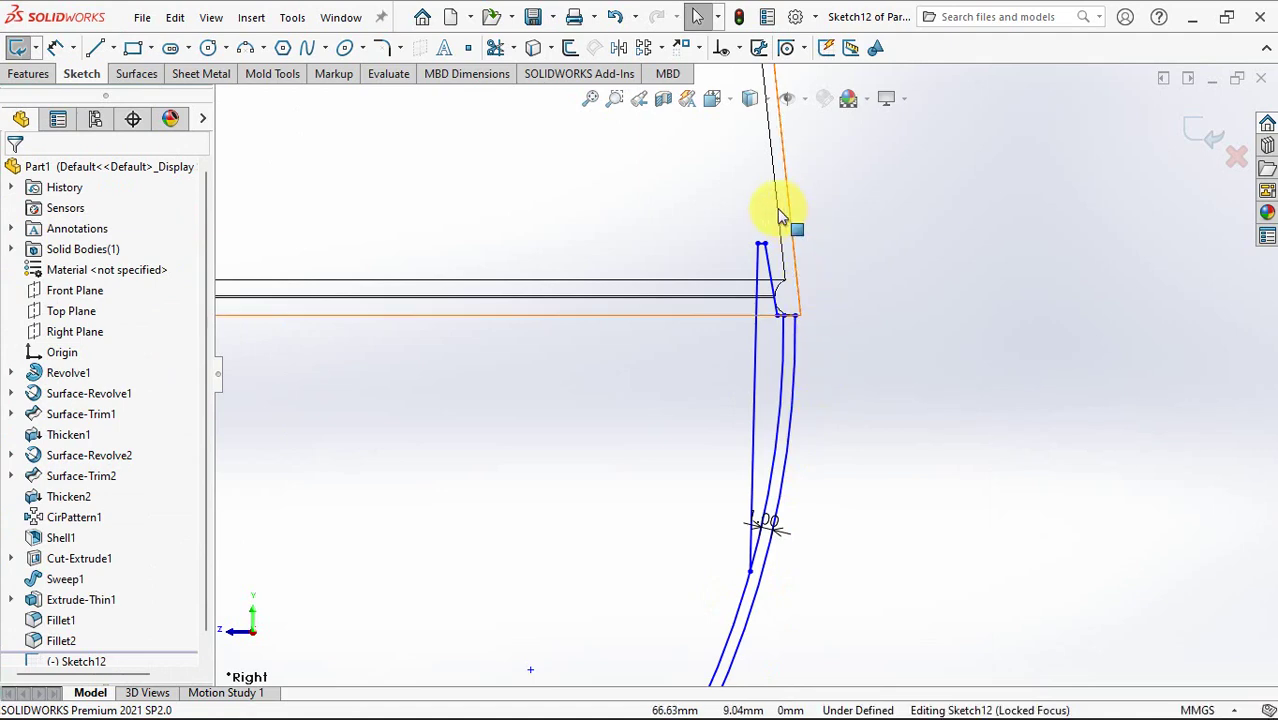
- Zoom in on the rim corner and make the slanted rim line parallel to the container's silhouette edge
{"action": "left_click", "coordinate": [614, 99]}
{"action": "left_click_drag", "start_coordinate": [708, 211], "coordinate": [851, 365]}
{"action": "right_click", "coordinate": [851, 365]}
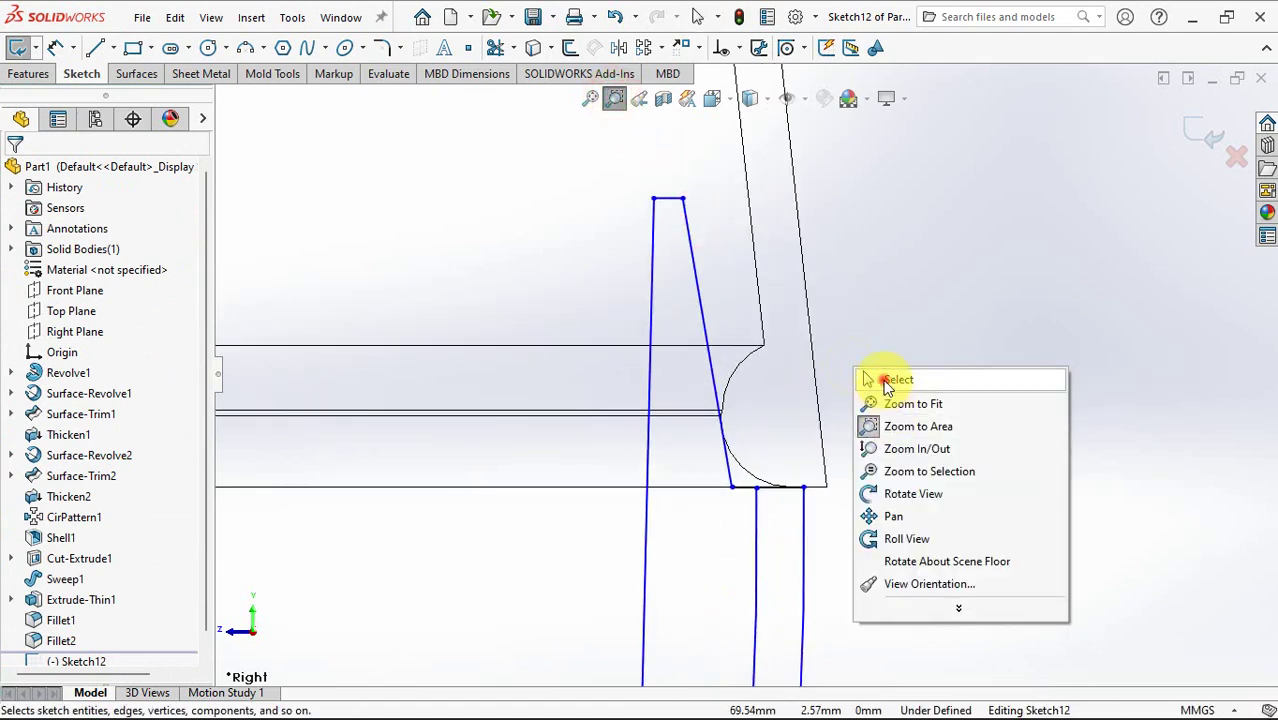
{"action": "left_click", "coordinate": [885, 374]}
{"action": "left_click", "coordinate": [701, 303]}
{"action": "left_click", "coordinate": [808, 305], "text": "ctrl"}
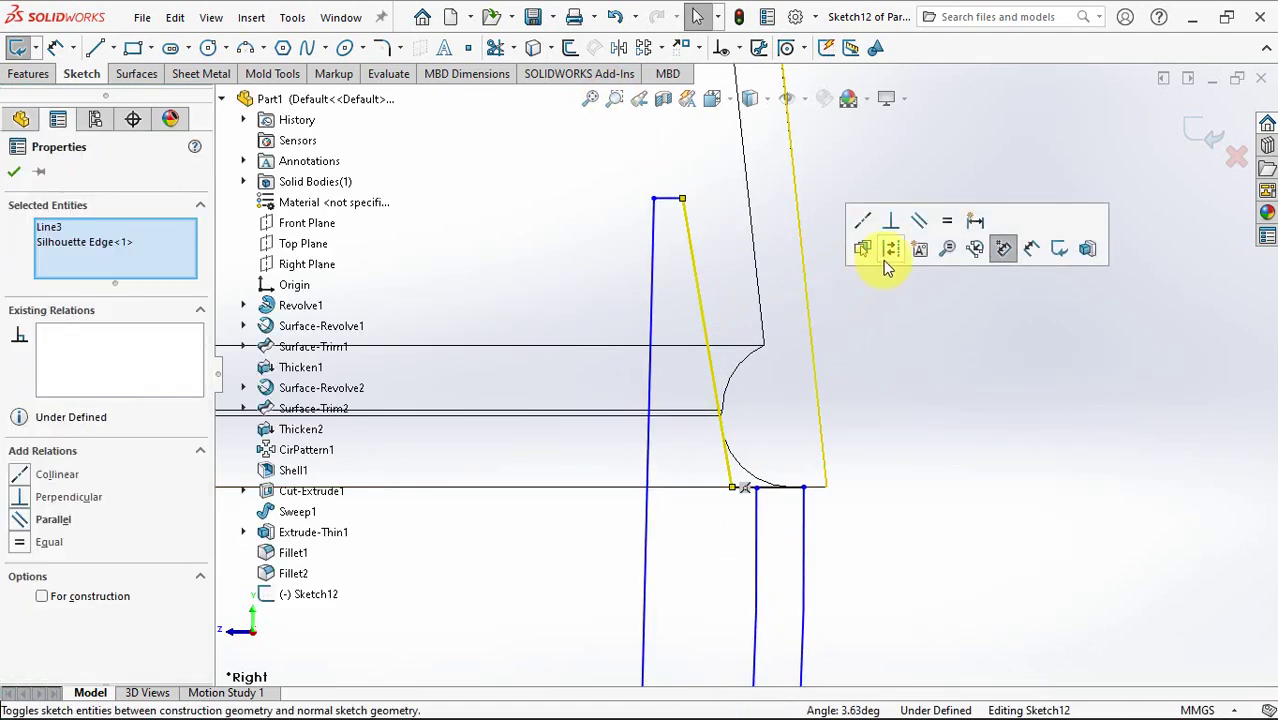
{"action": "left_click", "coordinate": [916, 222]}
- Reselect the slanted rim line and make it tangent to the curved groove edge of Revolve1
{"action": "left_click", "coordinate": [736, 463]}
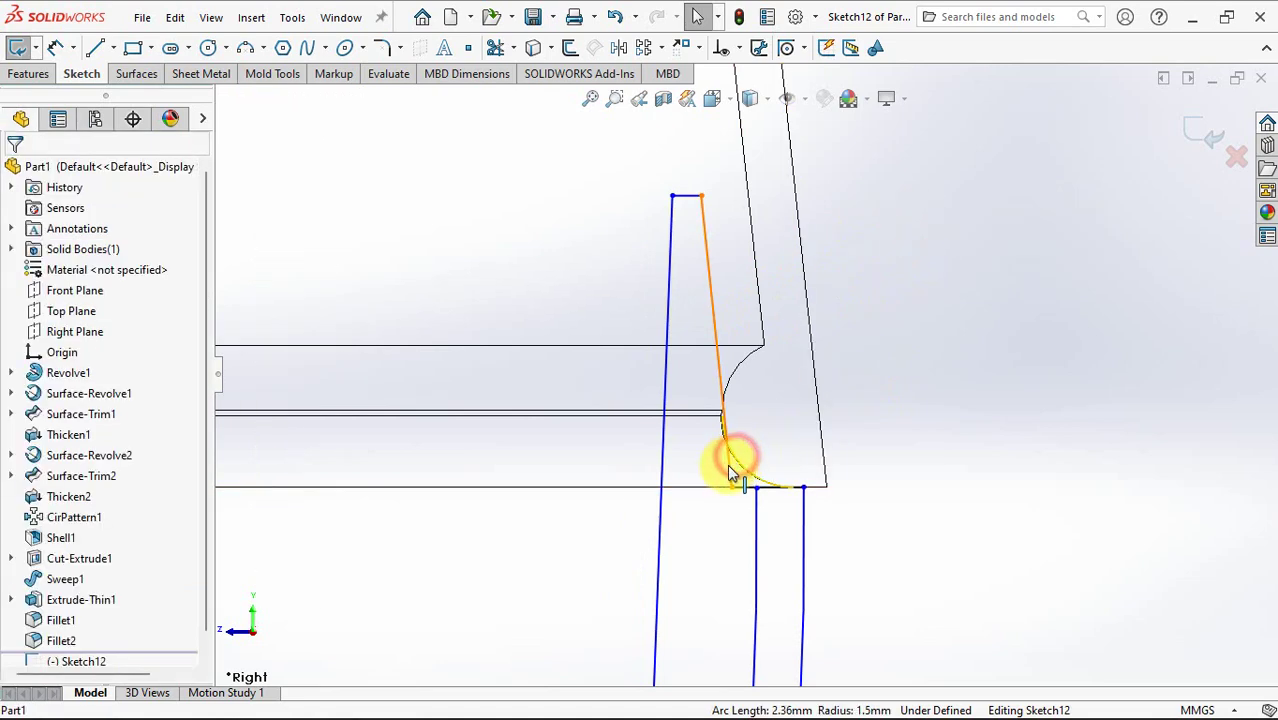
{"action": "left_click", "coordinate": [727, 464]}
{"action": "left_click", "coordinate": [745, 457], "text": "ctrl"}
{"action": "left_click", "coordinate": [782, 384]}
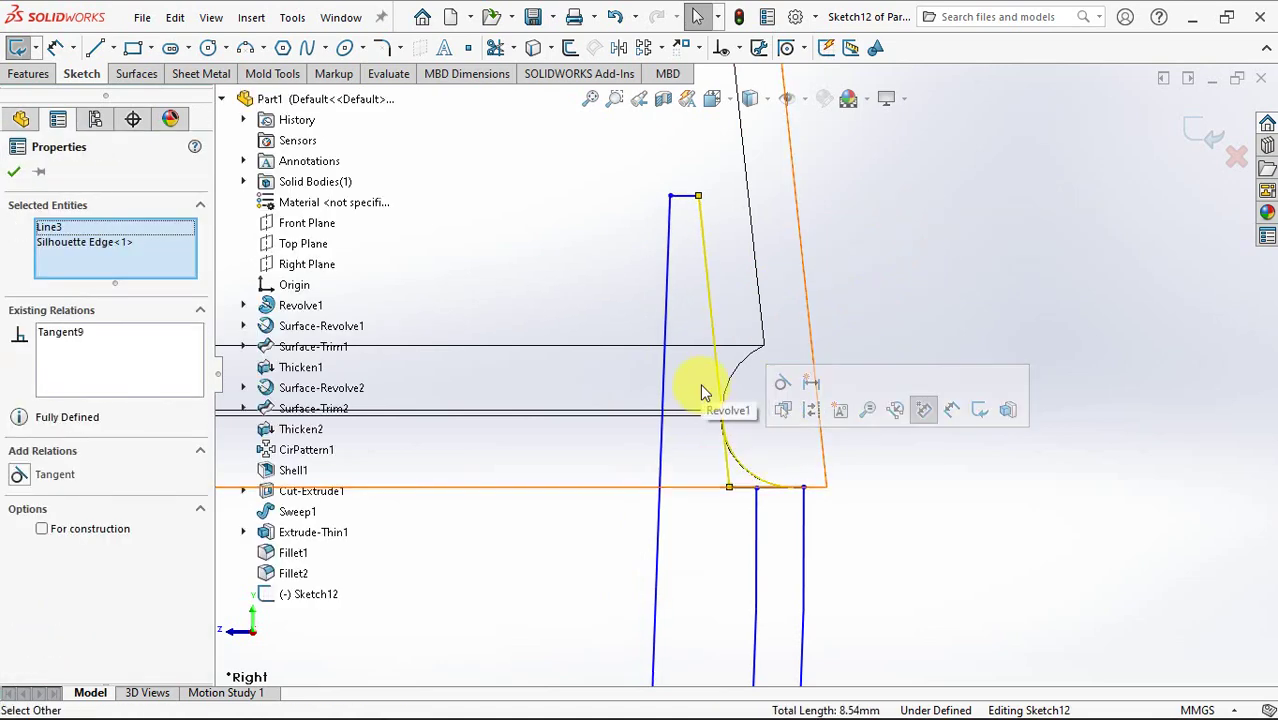
{"action": "left_click", "coordinate": [14, 171]}
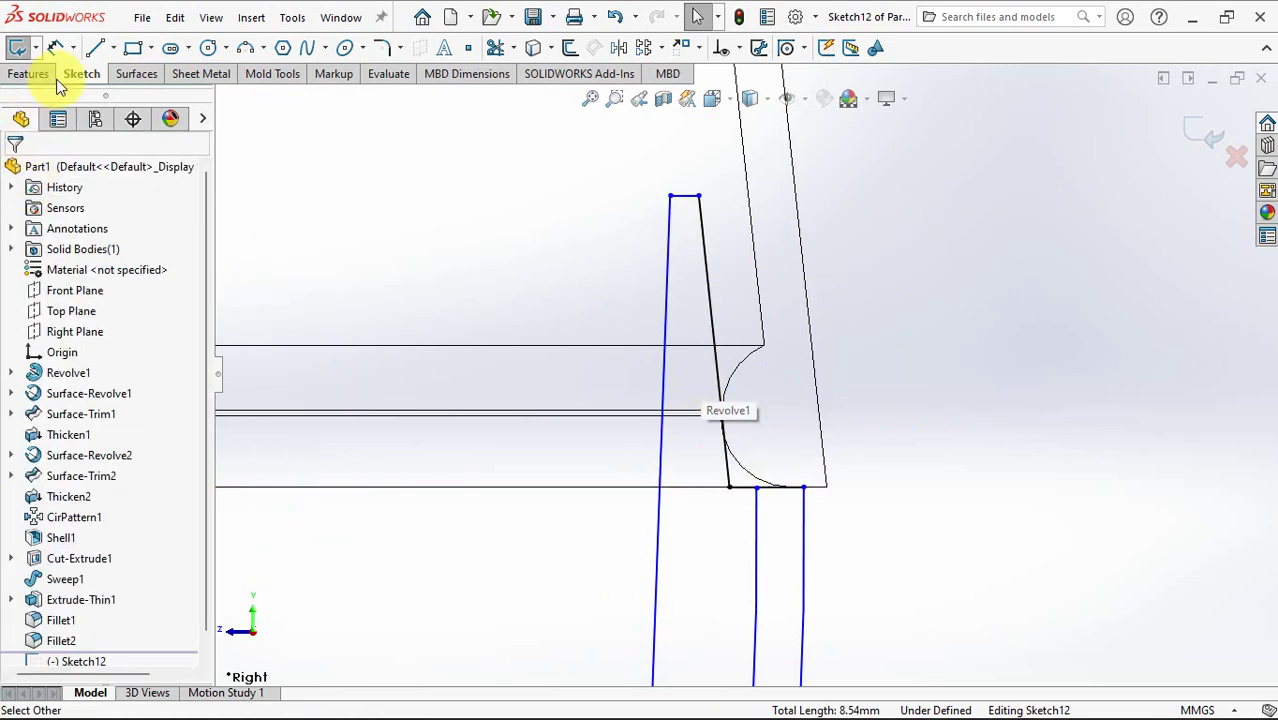
{"action": "left_click", "coordinate": [56, 47]}
- Dimension the top rim line to 1.00 mm wide and the rim height to 5.00 mm
{"action": "left_click", "coordinate": [679, 163]}
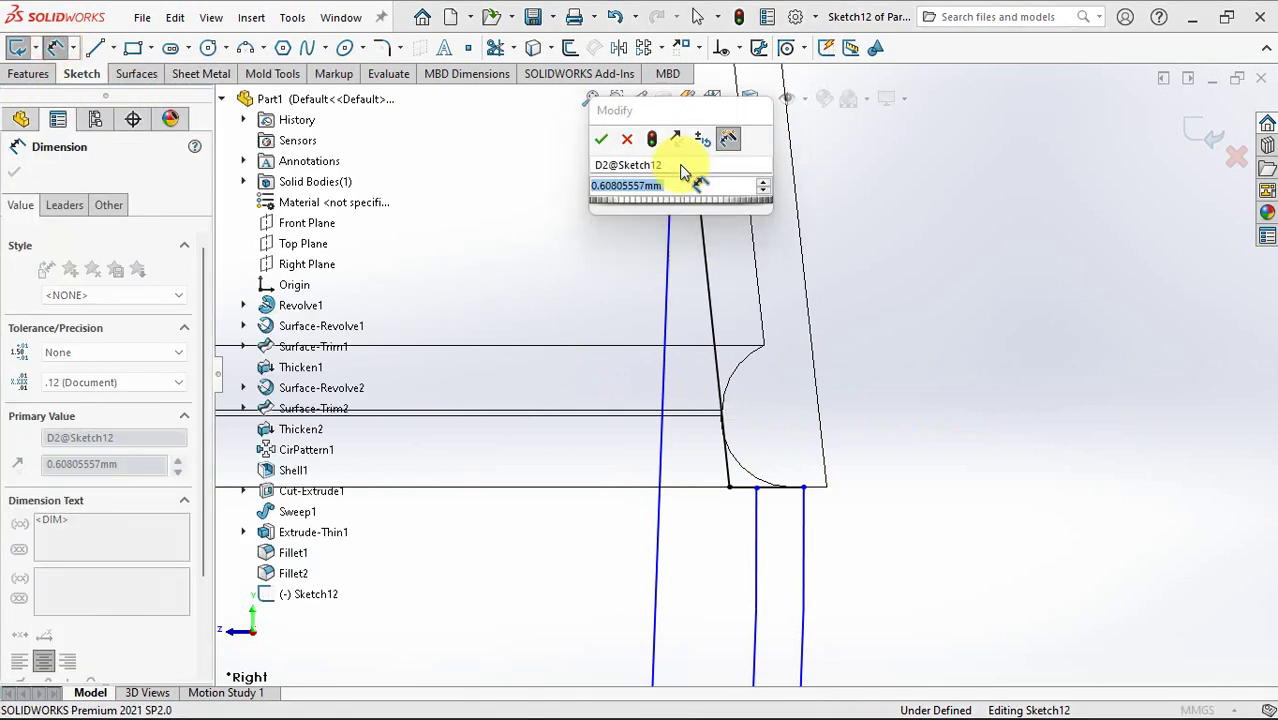
{"action": "type", "text": "1"}
{"action": "left_click", "coordinate": [597, 137]}
{"action": "left_click", "coordinate": [676, 194]}
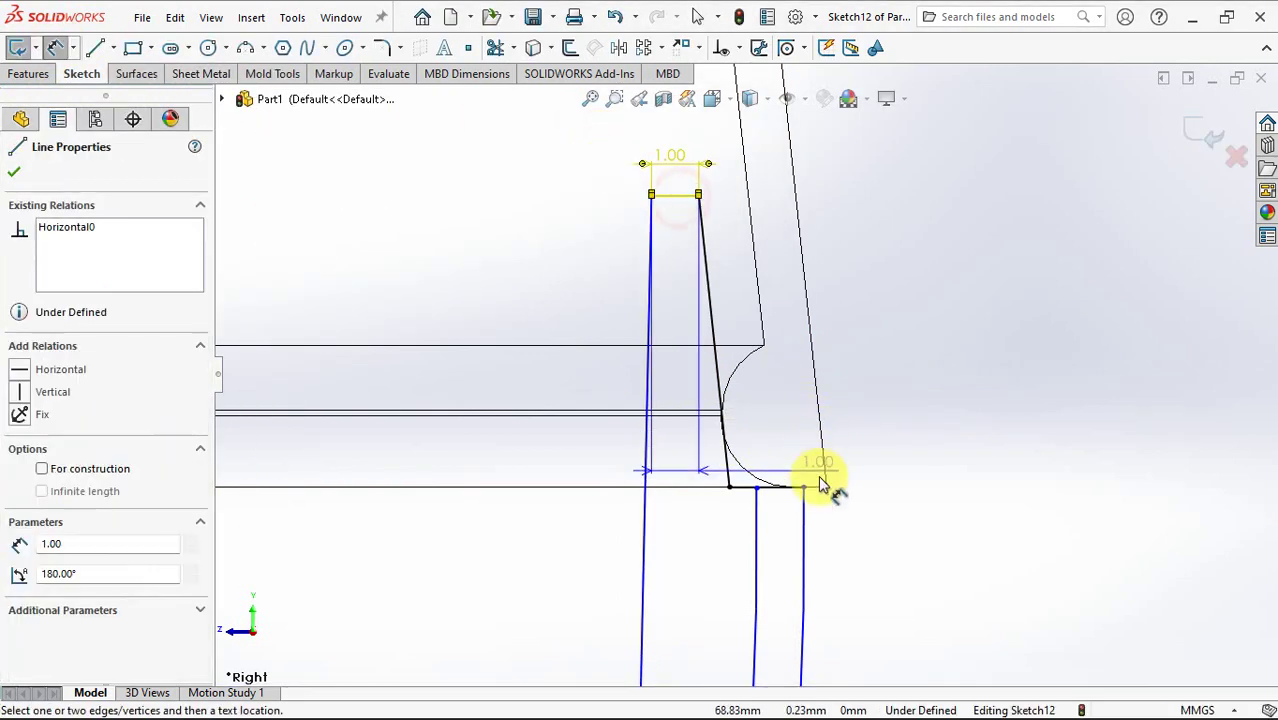
{"action": "left_click", "coordinate": [818, 485]}
{"action": "left_click", "coordinate": [943, 358]}
{"action": "type", "text": "5"}
{"action": "key", "text": "Return"}
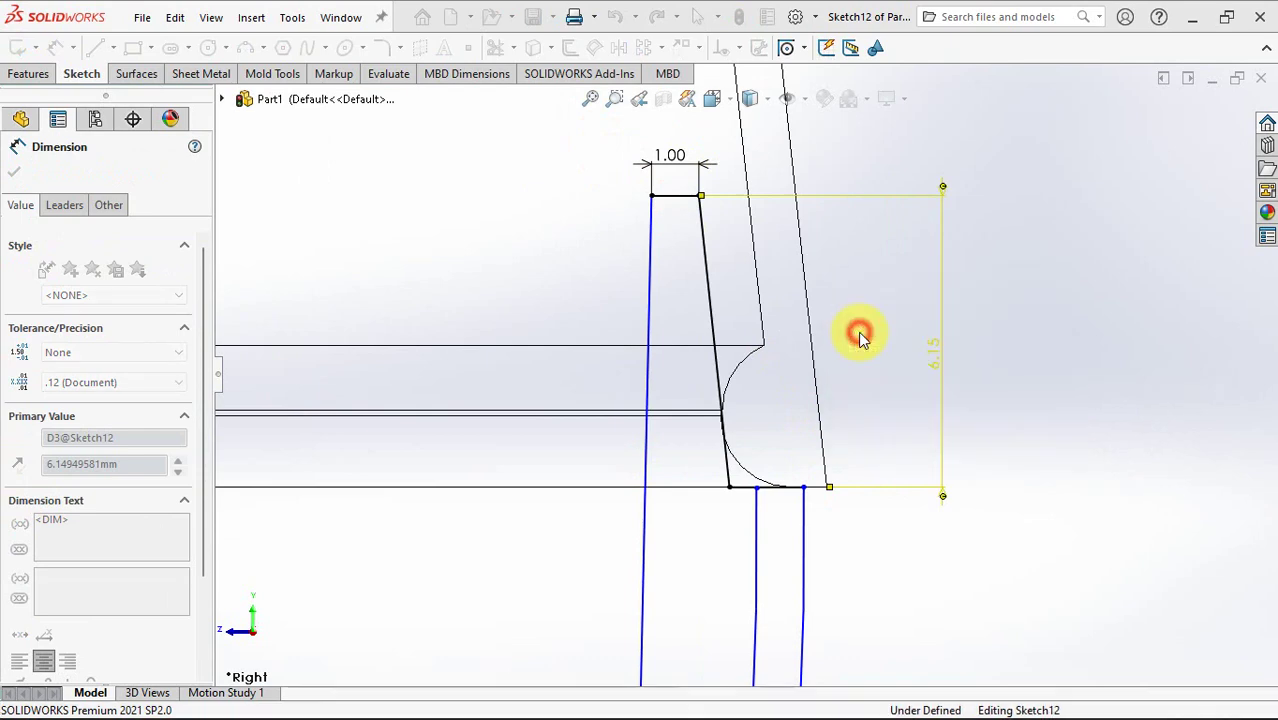
- Add a 0.50 mm horizontal offset and a 1° angle between the inner wall line and the centreline
{"action": "left_click", "coordinate": [804, 488]}
{"action": "left_click", "coordinate": [827, 489]}
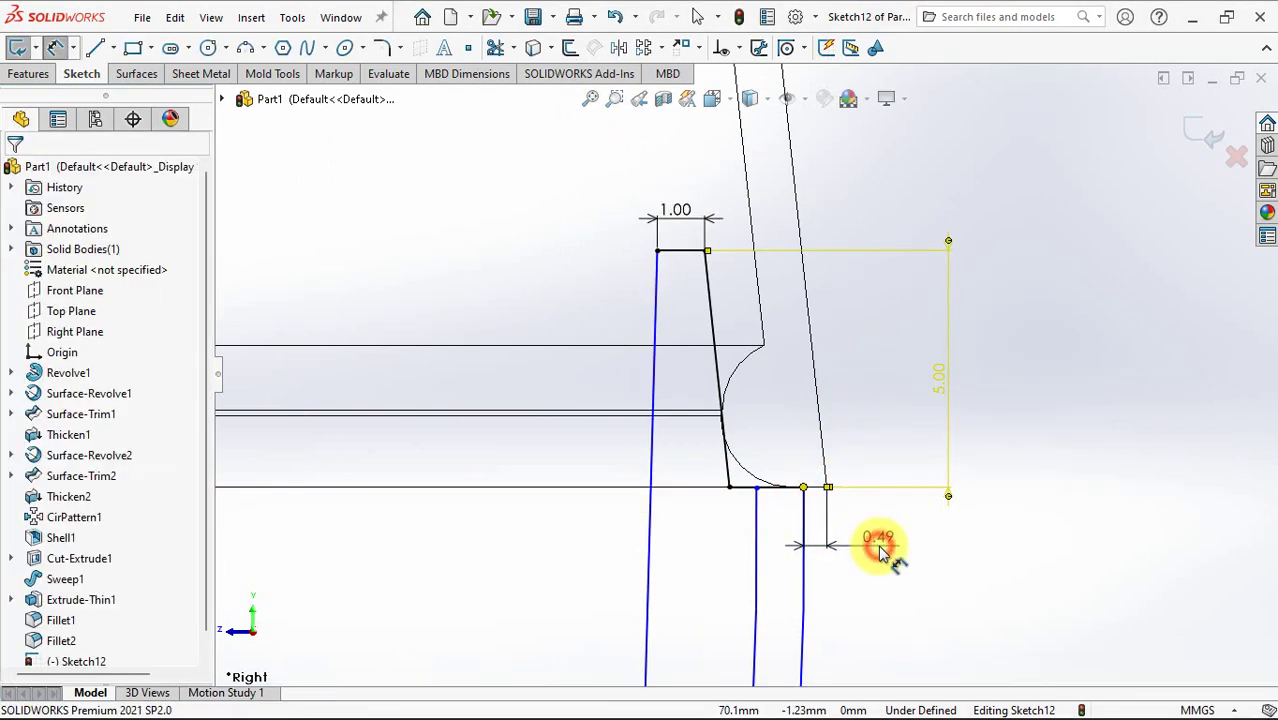
{"action": "left_click", "coordinate": [884, 542]}
{"action": "left_click", "coordinate": [798, 522]}
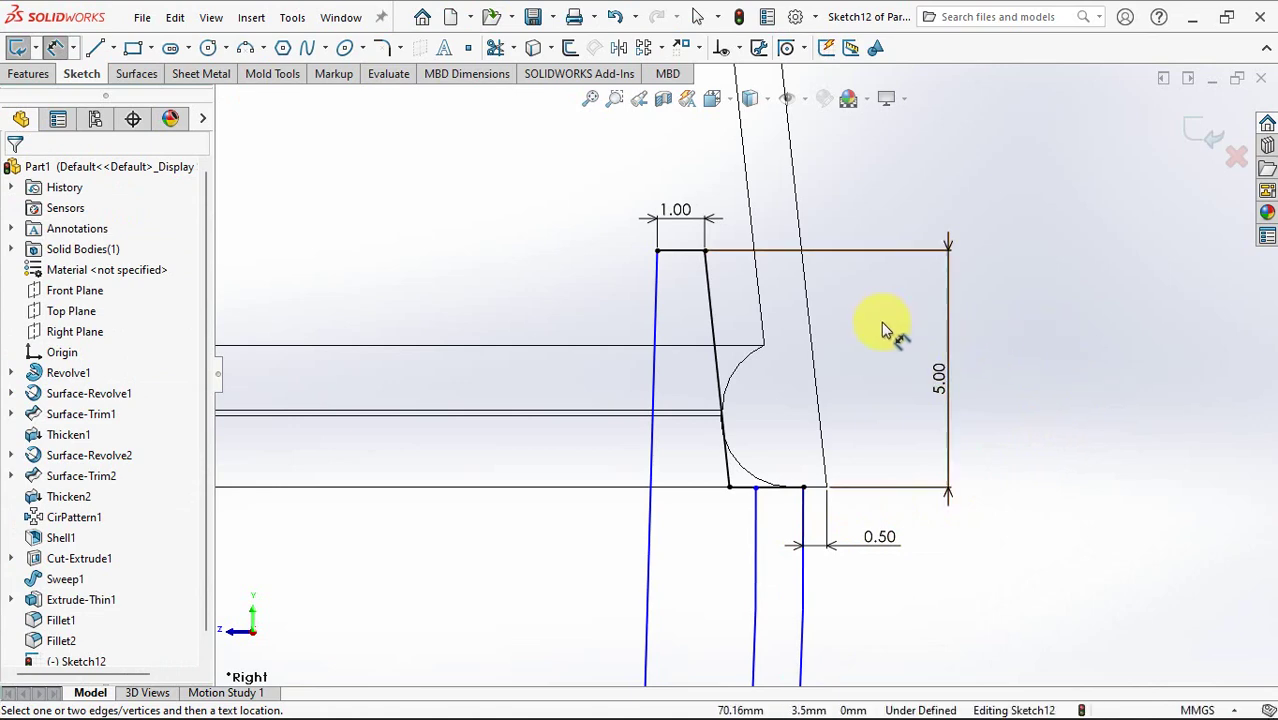
{"action": "scroll", "coordinate": [884, 322], "scroll_direction": "up", "scroll_amount": 5}
{"action": "middle_click_drag", "start_coordinate": [884, 458], "coordinate": [950, 385], "text": "ctrl"}
{"action": "left_click", "coordinate": [812, 394]}
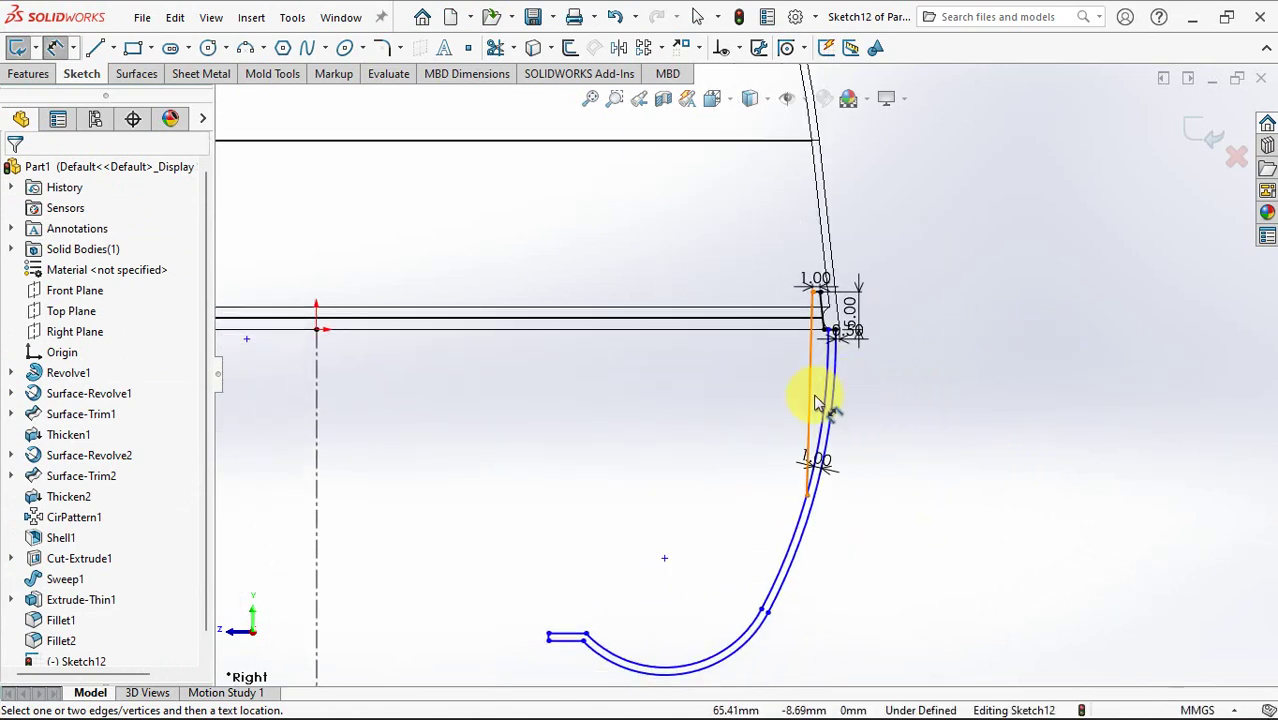
{"action": "left_click", "coordinate": [320, 410]}
{"action": "left_click", "coordinate": [497, 383]}
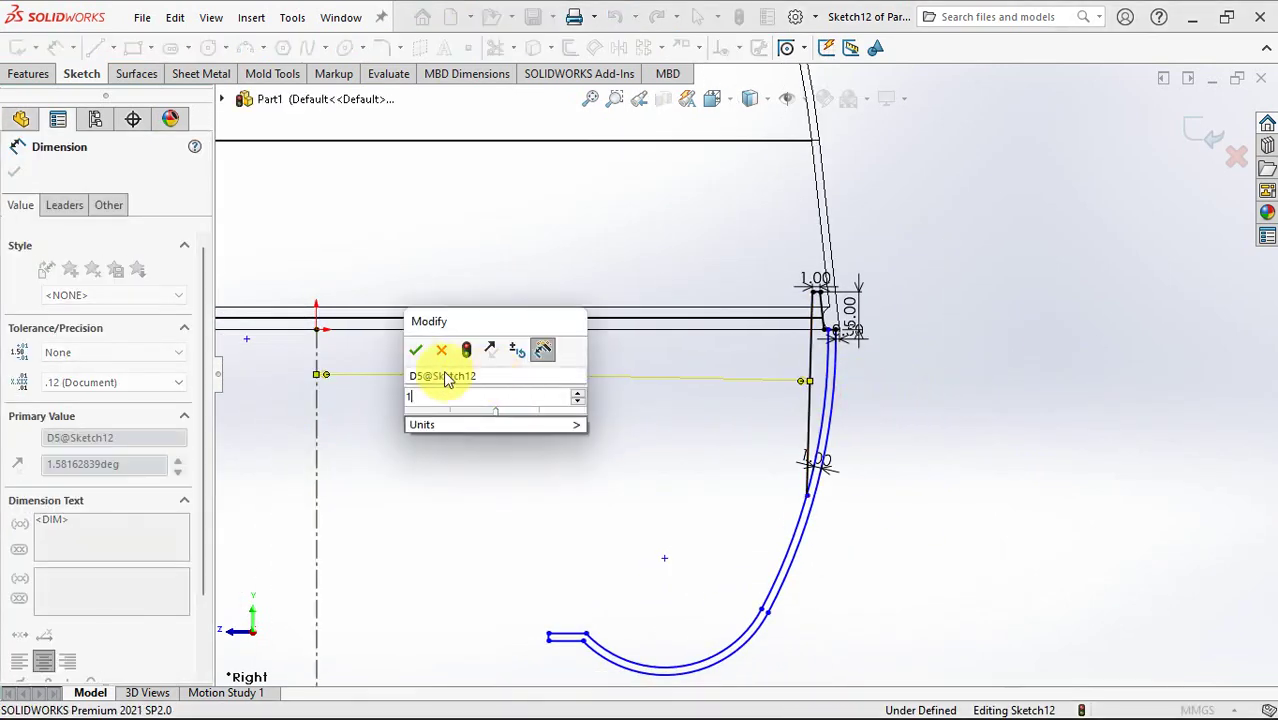
{"action": "type", "text": "1"}
{"action": "left_click", "coordinate": [416, 345]}
- Zoom to fit the whole part, then zoom back in on the top-right rim corner
{"action": "scroll", "coordinate": [612, 402], "scroll_direction": "up", "scroll_amount": 3}
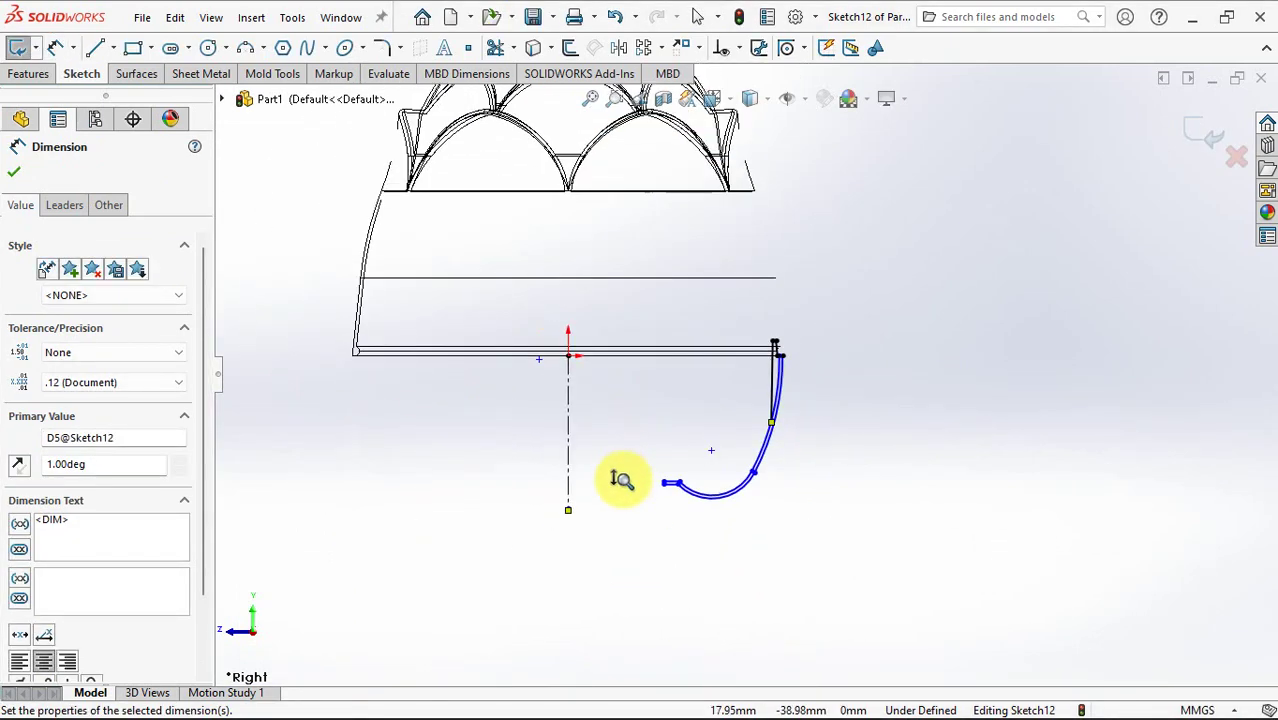
{"action": "scroll", "coordinate": [640, 475], "scroll_direction": "up", "scroll_amount": 2}
{"action": "scroll", "coordinate": [670, 530], "scroll_direction": "up", "scroll_amount": 3}
{"action": "scroll", "coordinate": [683, 575], "scroll_direction": "up", "scroll_amount": 2}
{"action": "scroll", "coordinate": [686, 535], "scroll_direction": "up", "scroll_amount": 2}
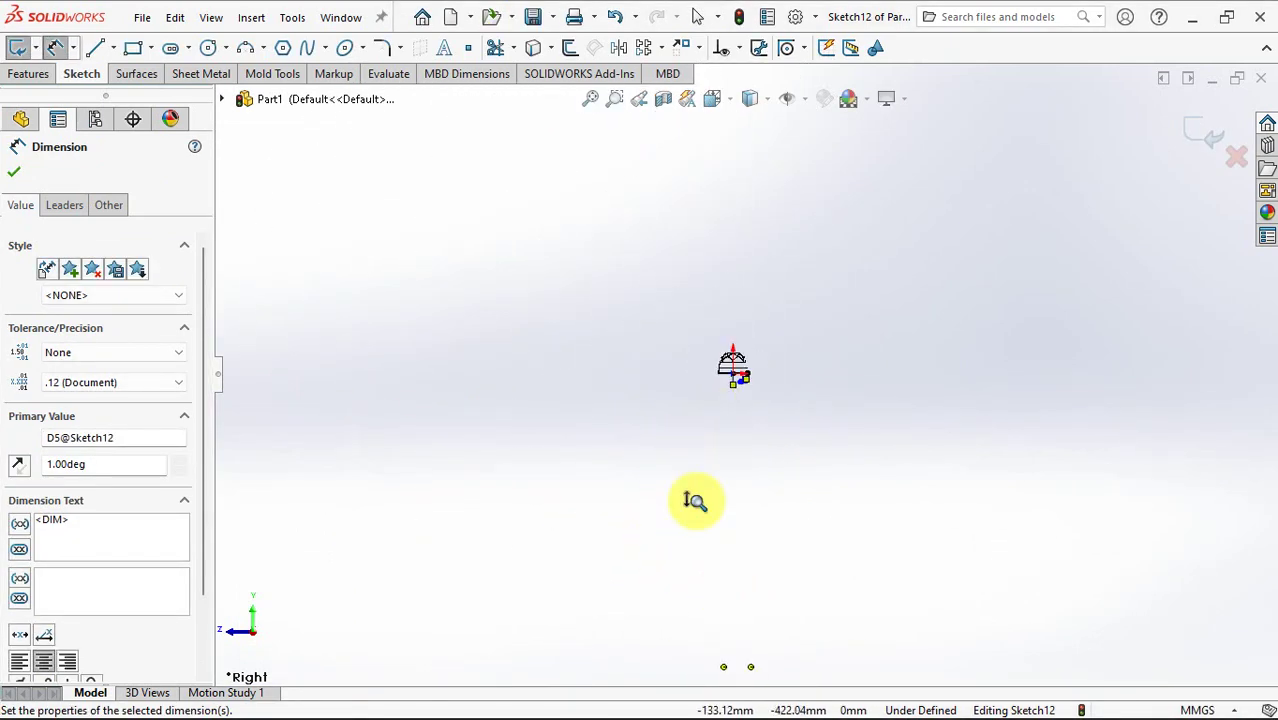
{"action": "scroll", "coordinate": [720, 528], "scroll_direction": "up", "scroll_amount": 2}
{"action": "left_click", "coordinate": [593, 101]}
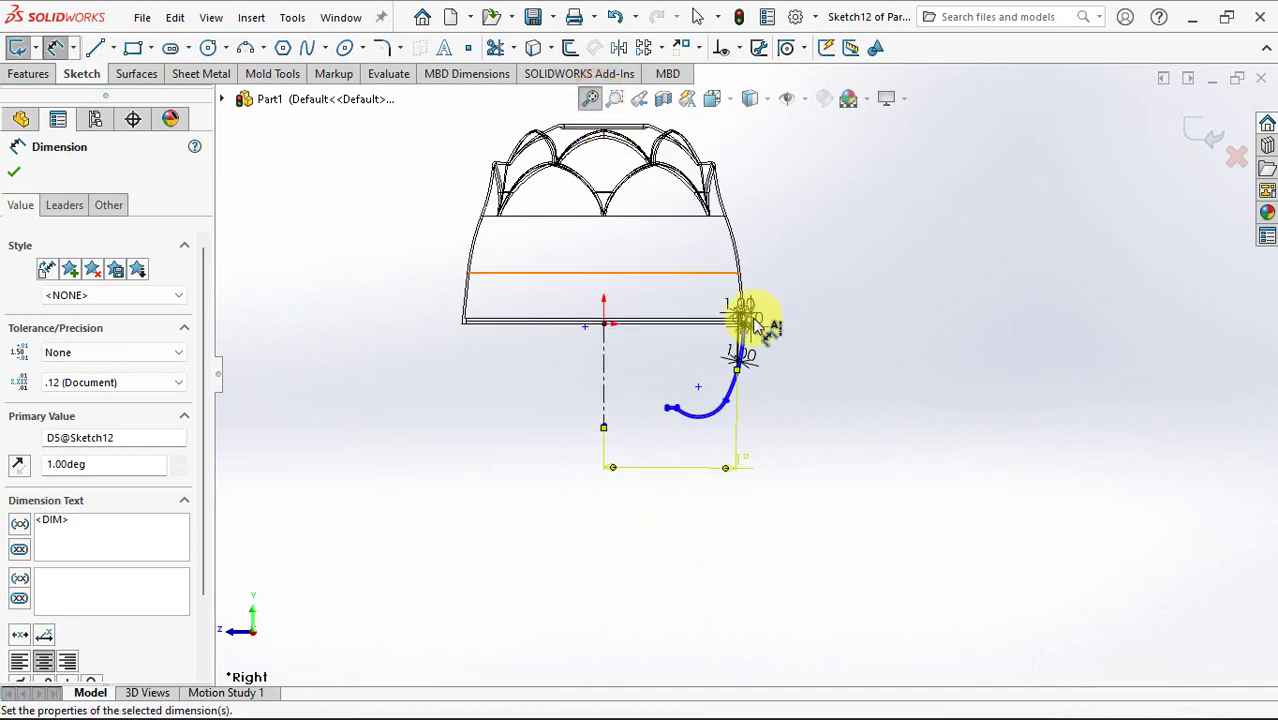
{"action": "scroll", "coordinate": [785, 343], "scroll_direction": "down", "scroll_amount": 3}
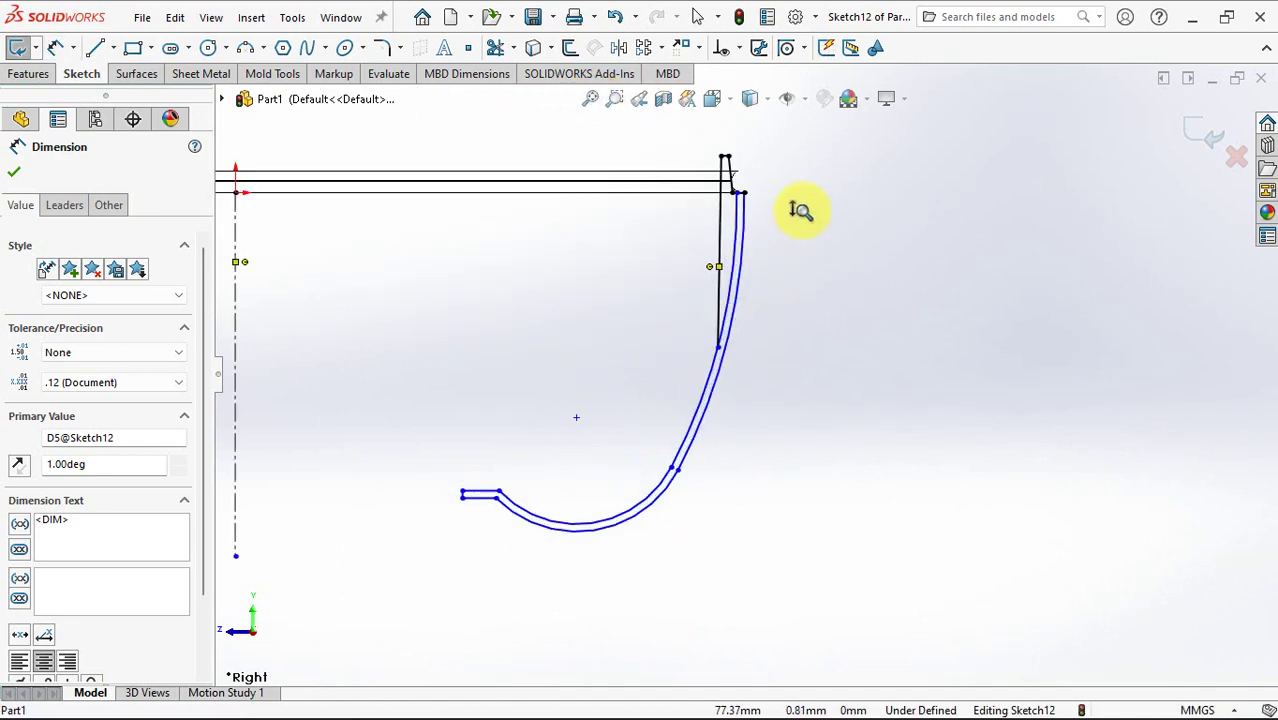
{"action": "left_click", "coordinate": [803, 232]}
{"action": "middle_click_drag", "start_coordinate": [788, 258], "coordinate": [804, 410], "text": "ctrl"}
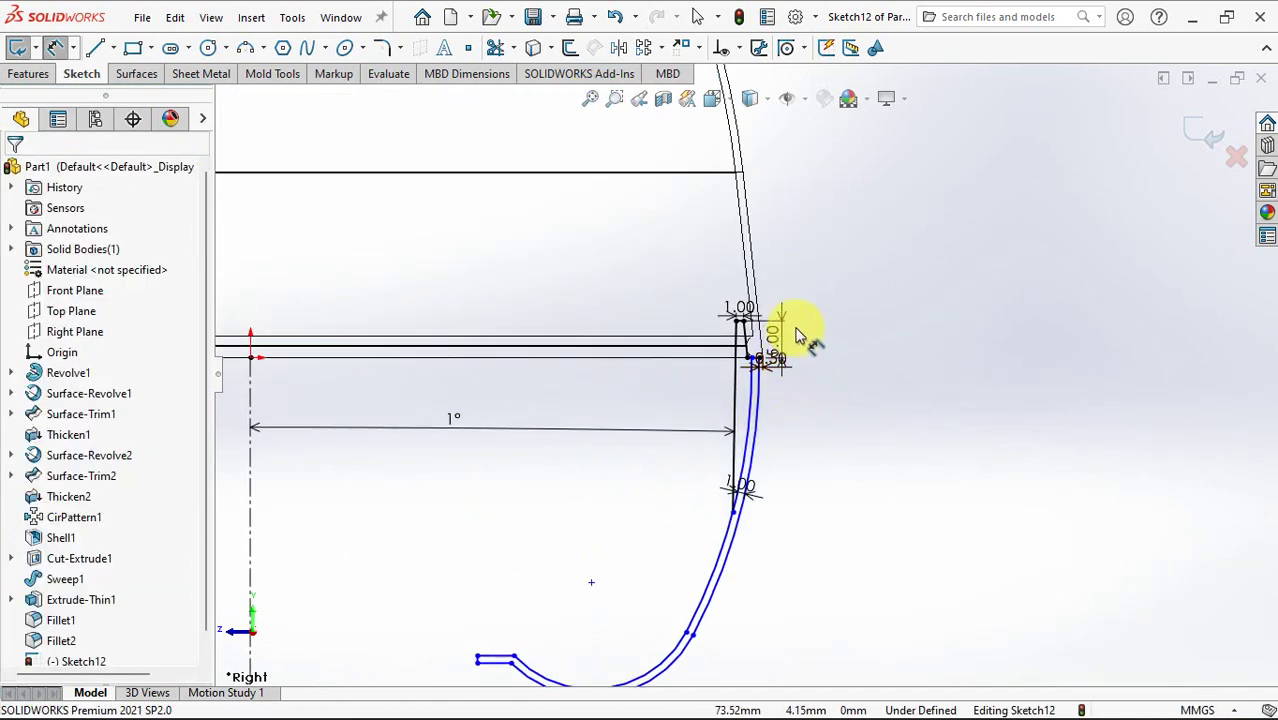
{"action": "middle_click_drag", "start_coordinate": [800, 336], "coordinate": [800, 240], "text": "shift"}
- Add a construction line parallel to the left vertical line and make the outer arc tangent to it
{"action": "left_click", "coordinate": [96, 47]}
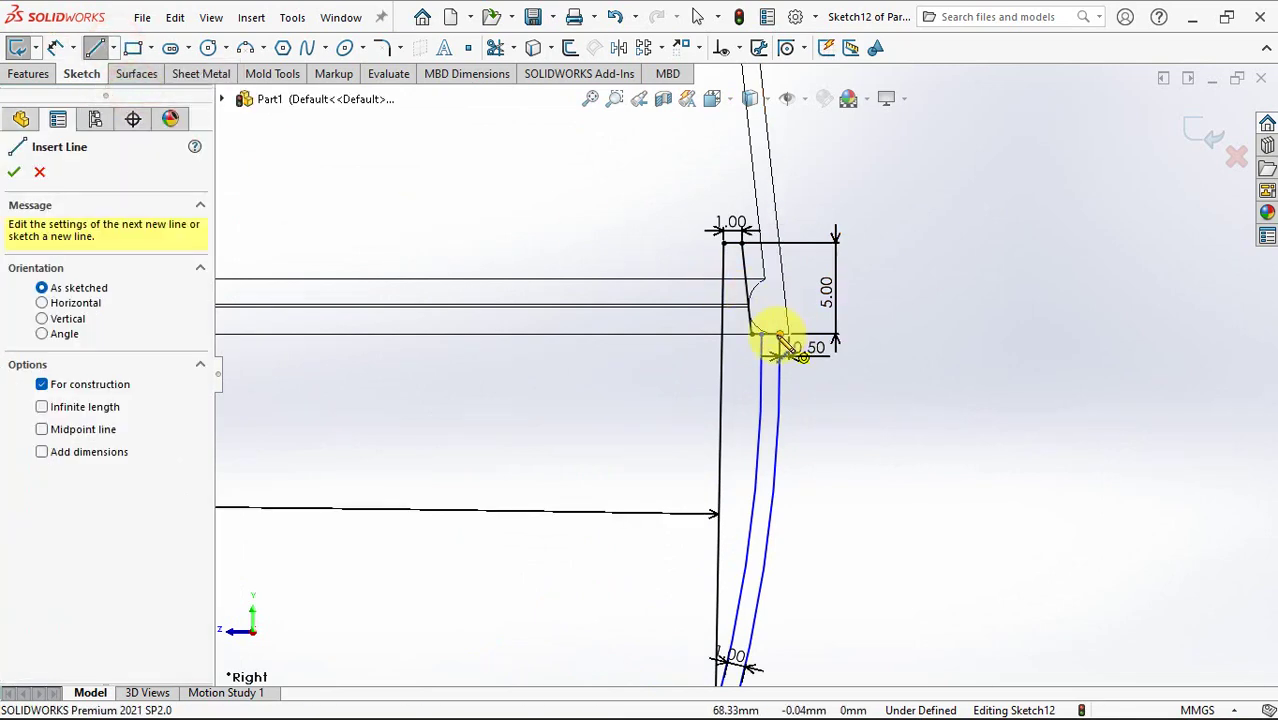
{"action": "left_click", "coordinate": [780, 333]}
{"action": "right_click", "coordinate": [788, 201]}
{"action": "left_click", "coordinate": [820, 209]}
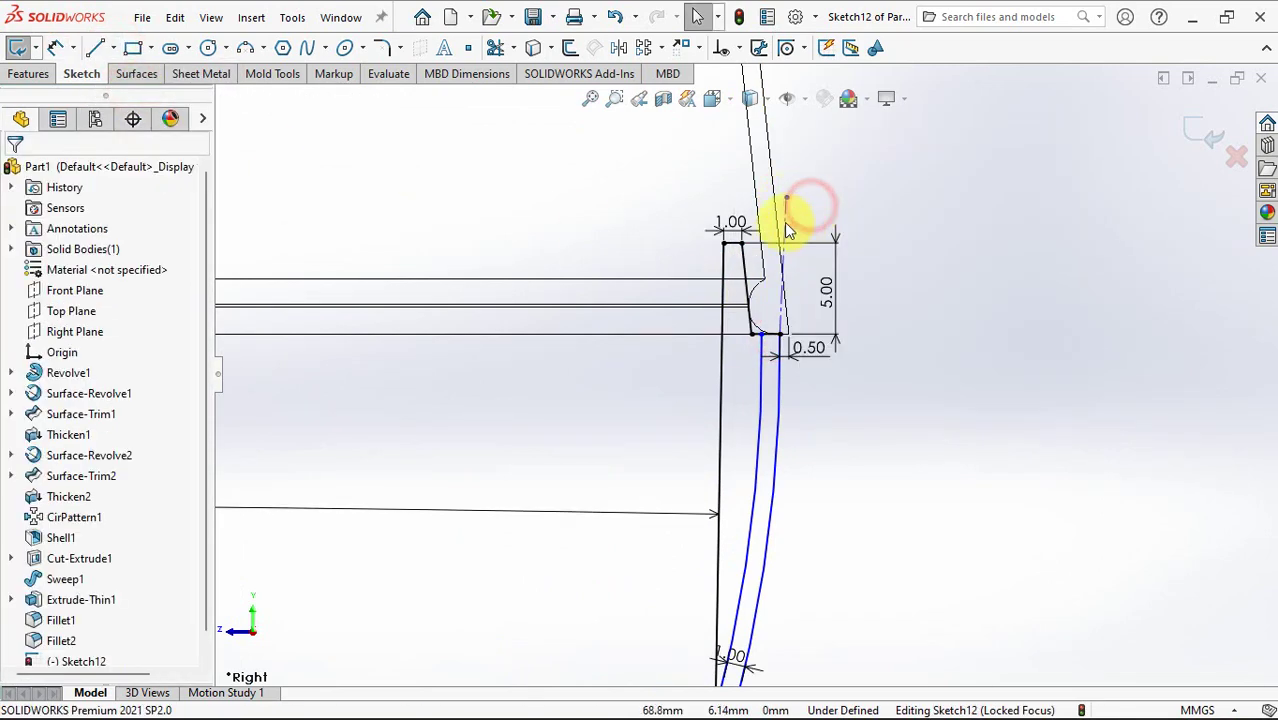
{"action": "left_click", "coordinate": [785, 217]}
{"action": "left_click", "coordinate": [720, 366], "text": "ctrl"}
{"action": "left_click", "coordinate": [884, 277]}
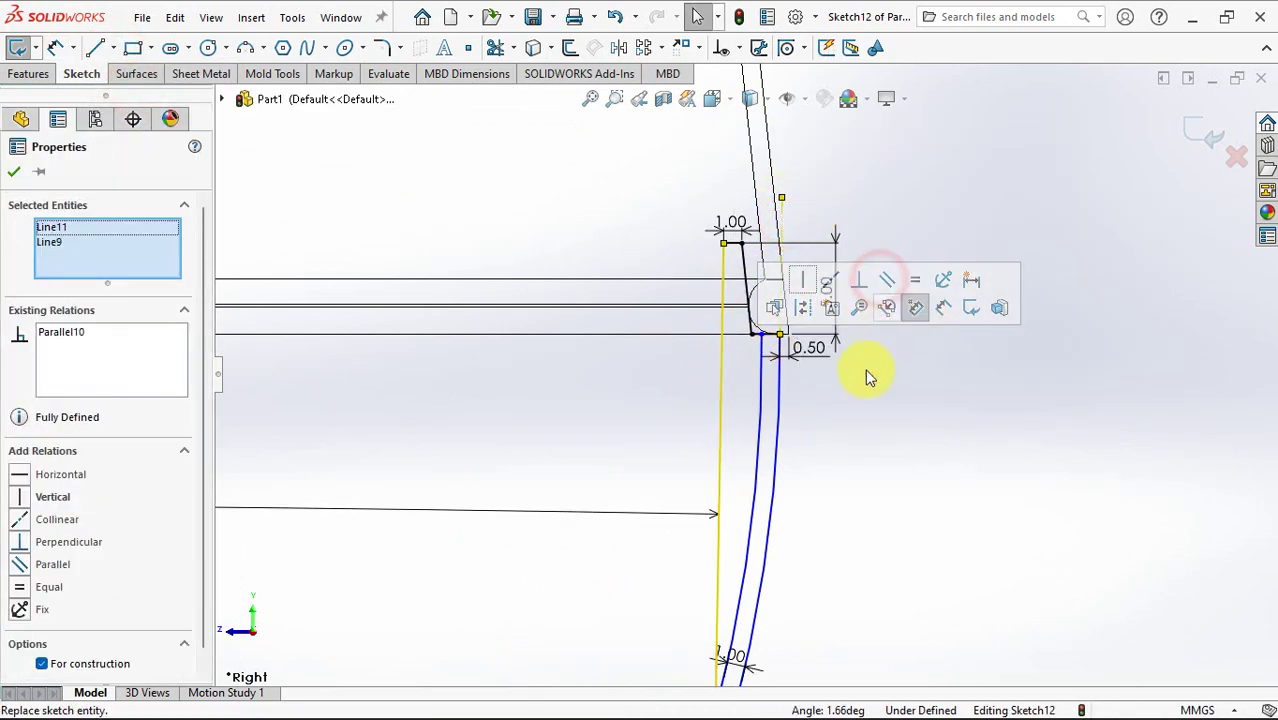
{"action": "left_click", "coordinate": [773, 406]}
{"action": "left_click", "coordinate": [783, 222], "text": "ctrl"}
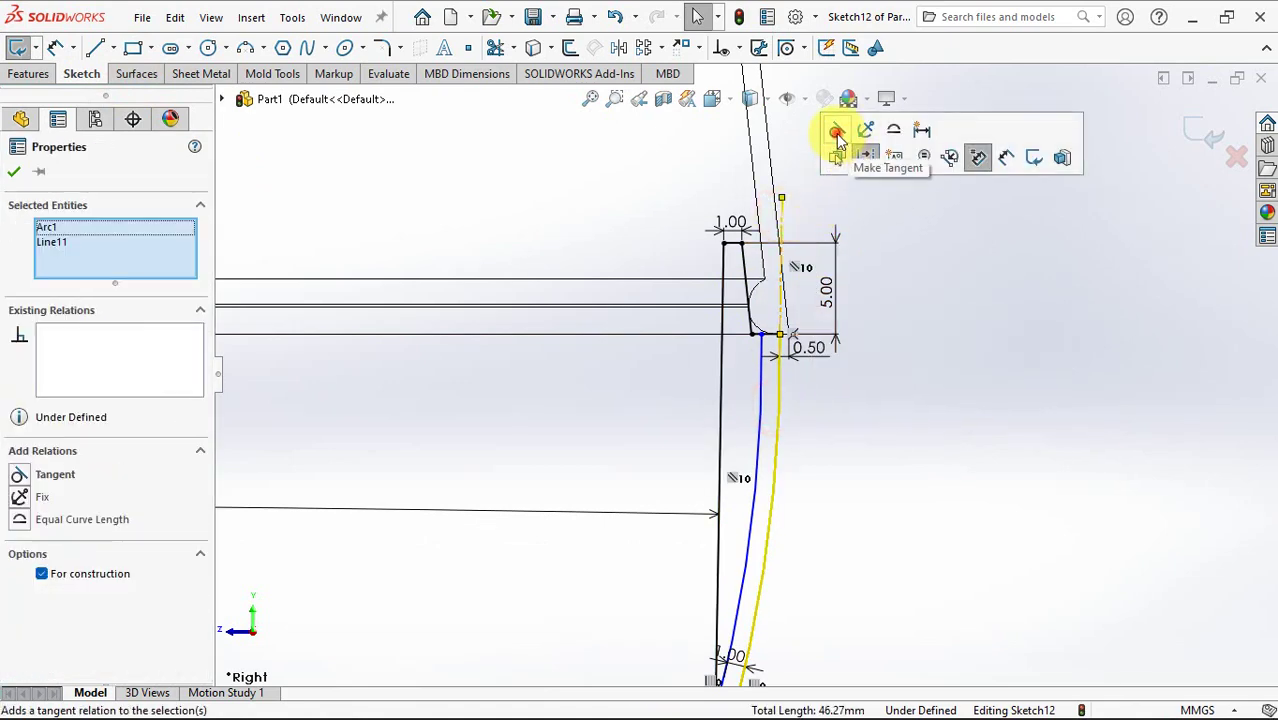
{"action": "left_click", "coordinate": [838, 143]}
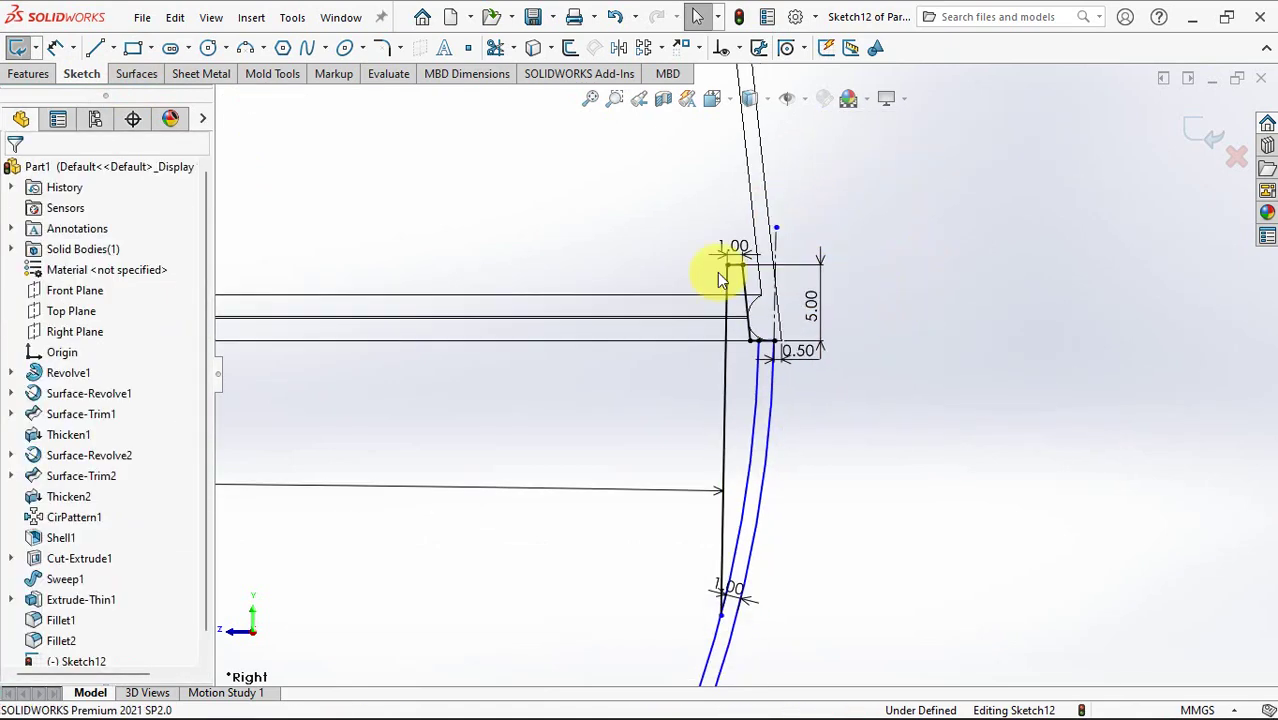
- Dimension the outer arc at R55 and the bottom flat line 43 mm below the origin
{"action": "left_click", "coordinate": [57, 47]}
{"action": "left_click", "coordinate": [775, 447]}
{"action": "left_click", "coordinate": [855, 458]}
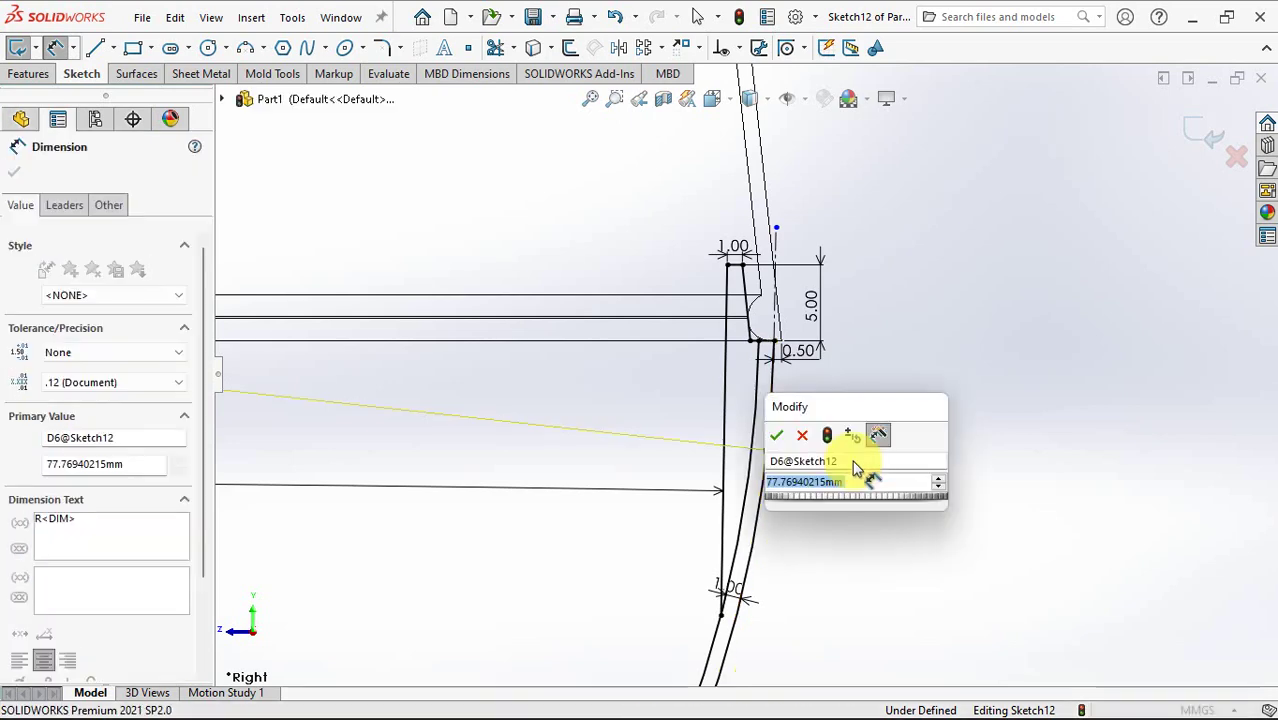
{"action": "left_click", "coordinate": [777, 437]}
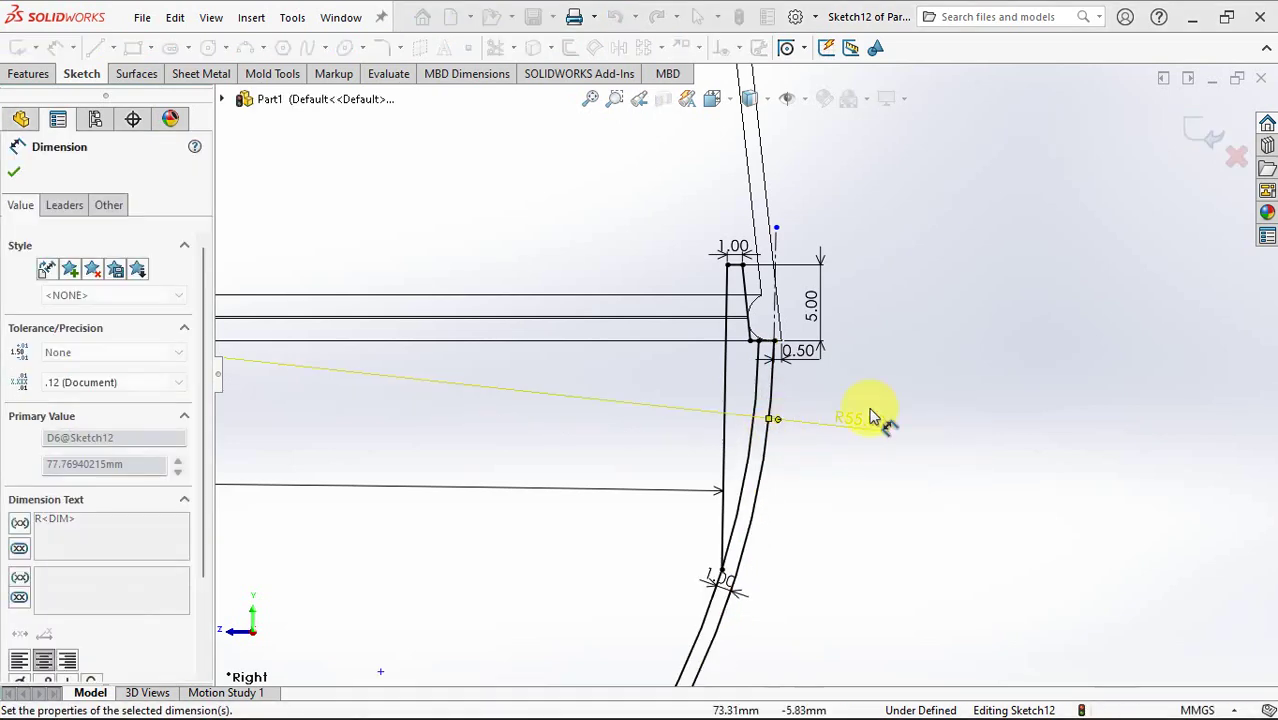
{"action": "scroll", "coordinate": [608, 600], "scroll_direction": "down", "scroll_amount": 4}
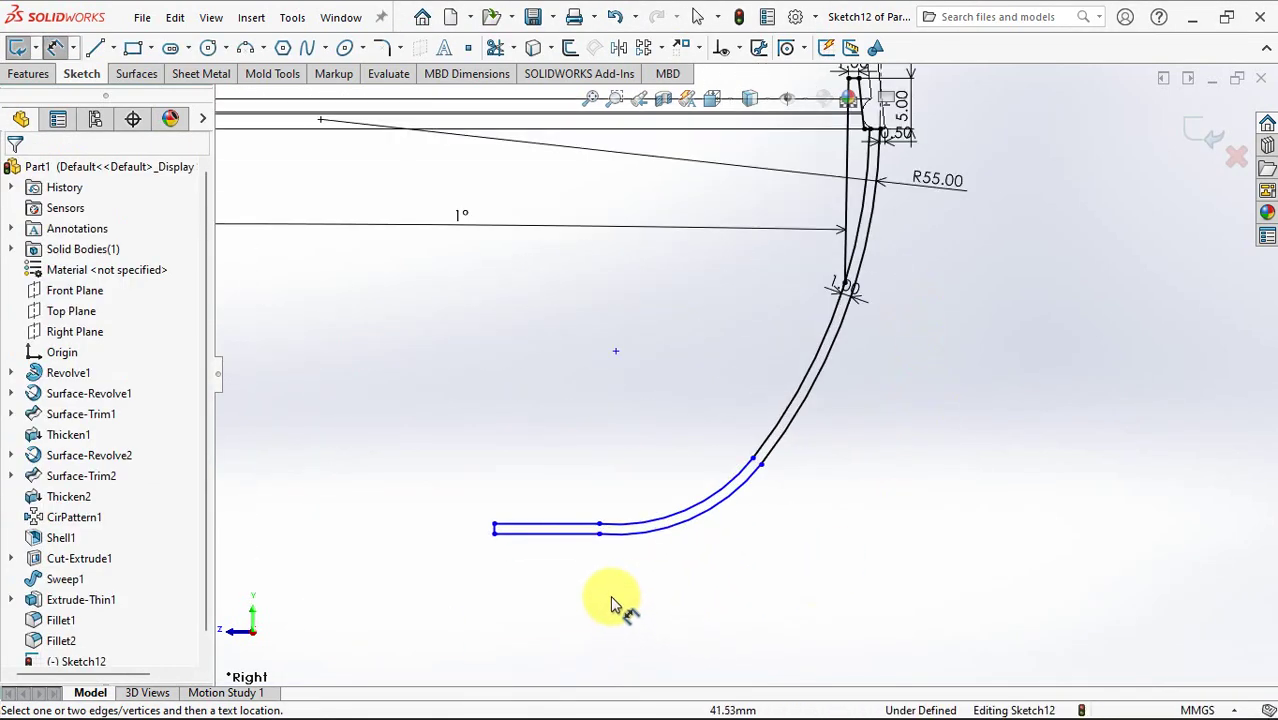
{"action": "left_click", "coordinate": [605, 464]}
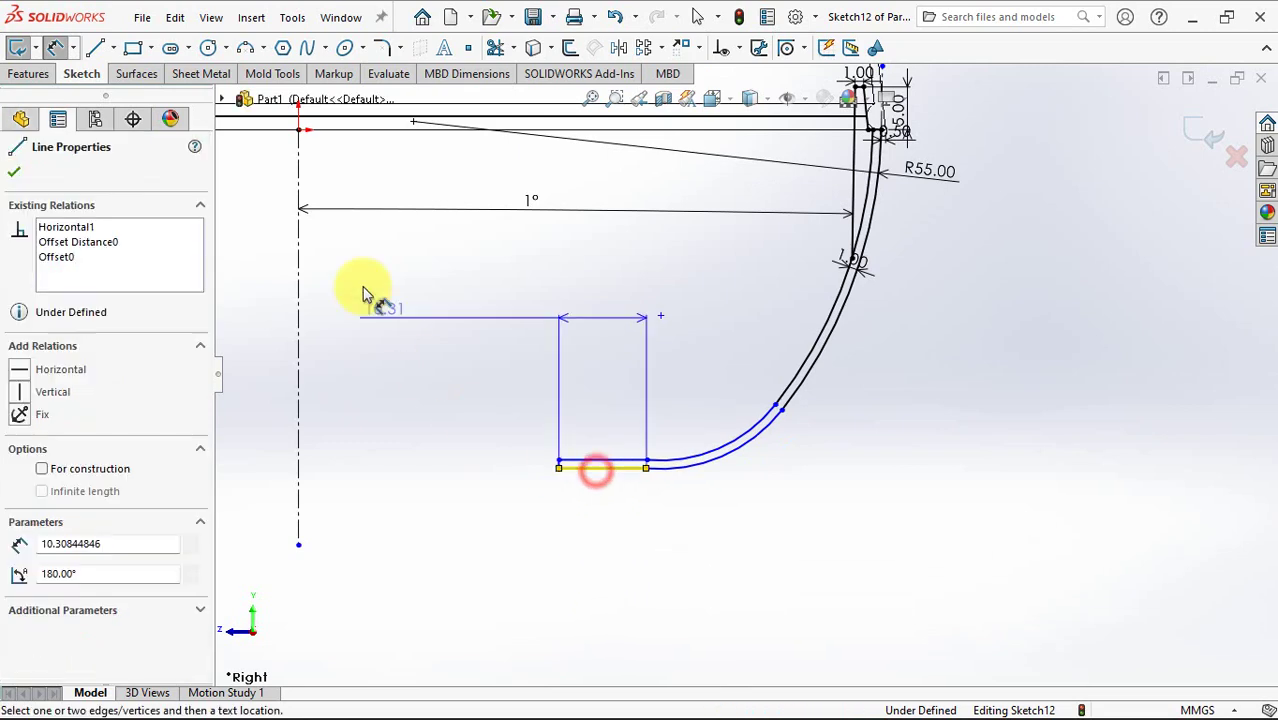
{"action": "left_click", "coordinate": [298, 129]}
{"action": "left_click", "coordinate": [381, 307]}
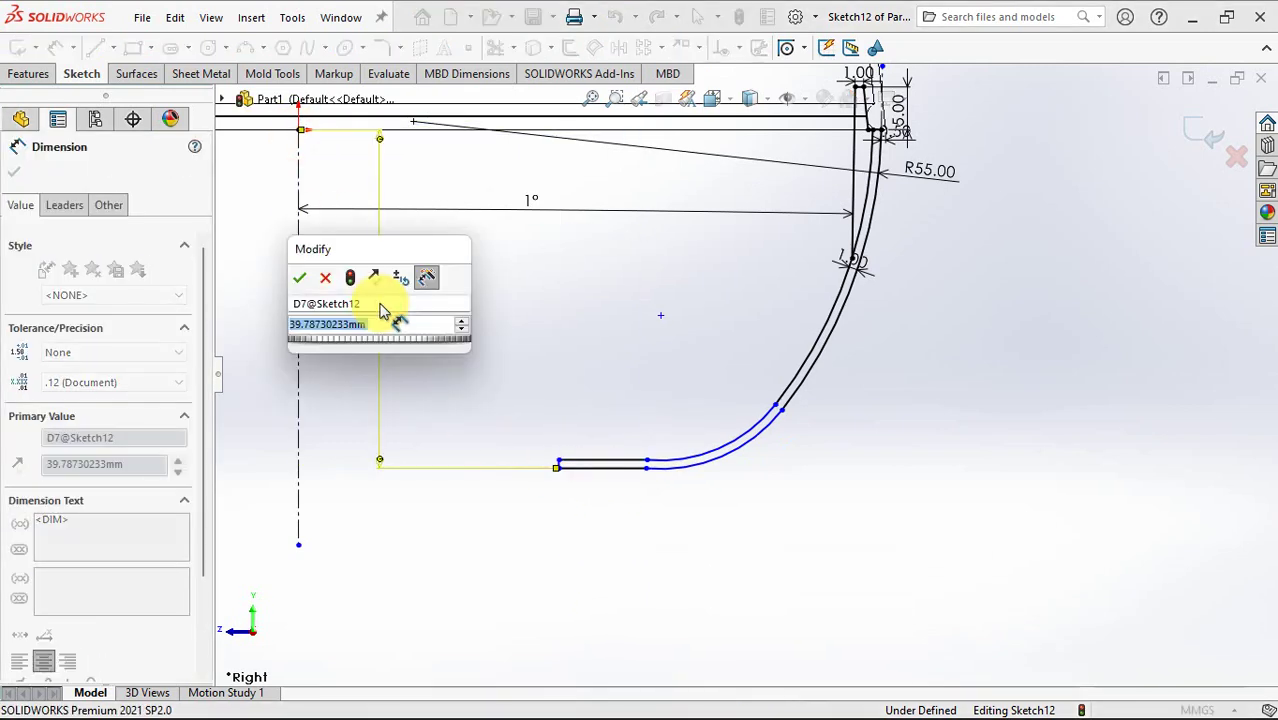
{"action": "left_click", "coordinate": [299, 277]}
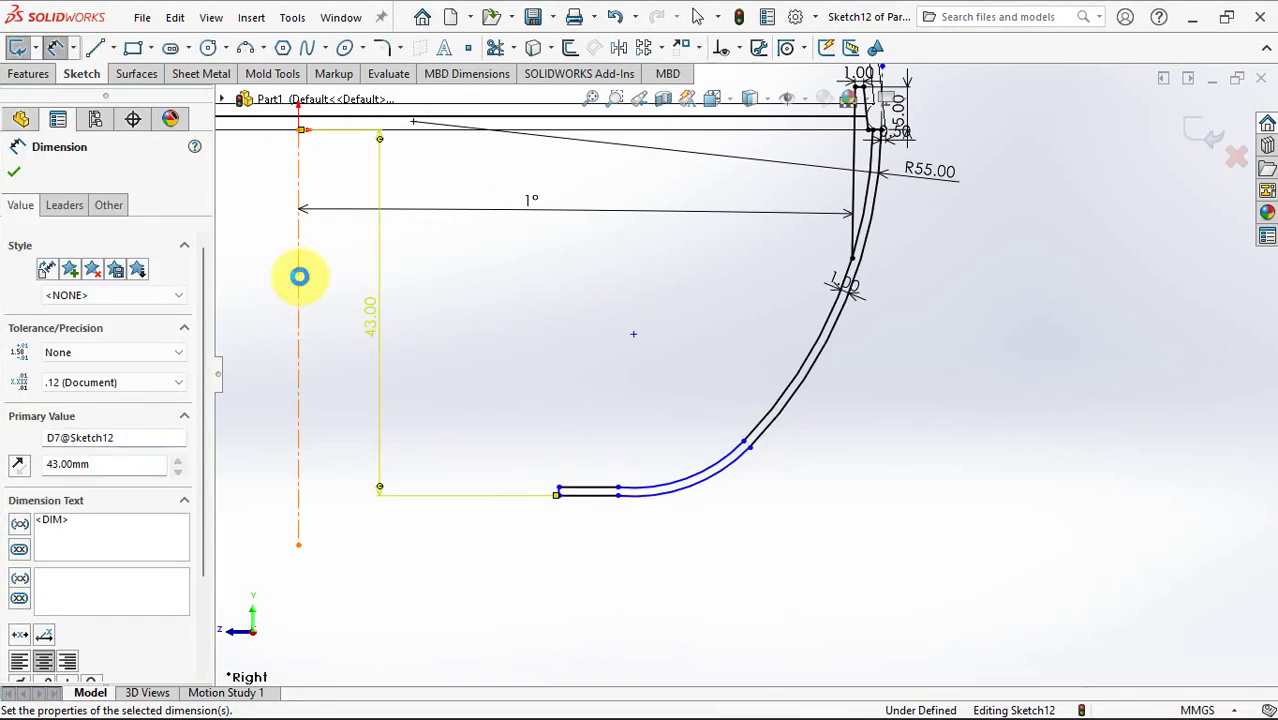
- Set a 48 mm vertical dimension from the origin to the arc's lowest point rather than its centre
{"action": "left_click", "coordinate": [664, 495]}
{"action": "left_click", "coordinate": [299, 129]}
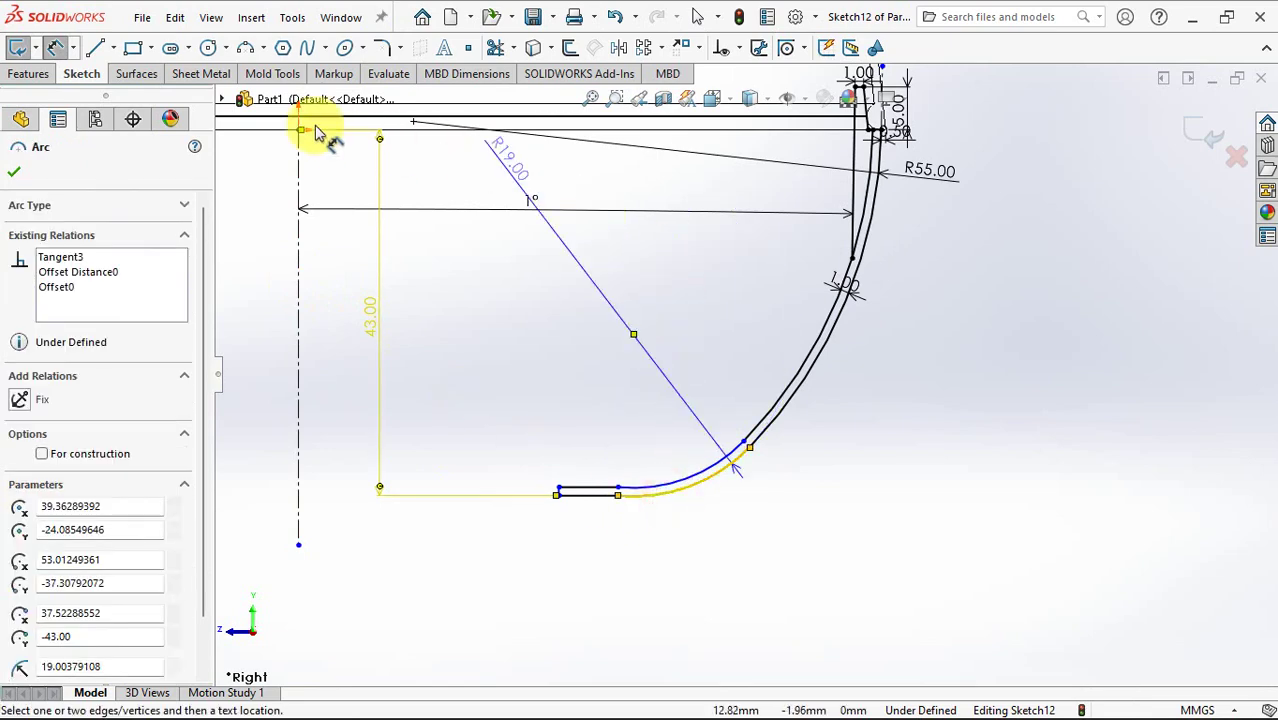
{"action": "left_click", "coordinate": [1013, 266]}
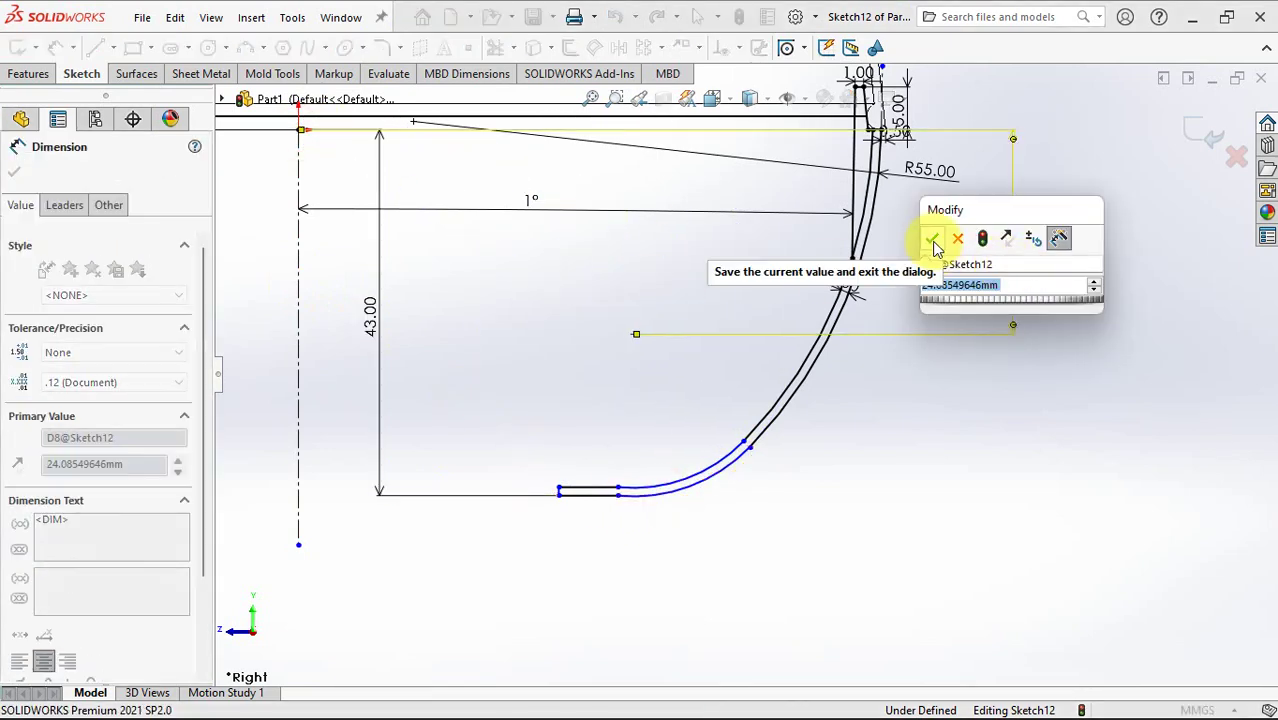
{"action": "left_click", "coordinate": [932, 240]}
{"action": "left_click", "coordinate": [72, 205]}
{"action": "left_click_drag", "start_coordinate": [203, 291], "coordinate": [203, 339]}
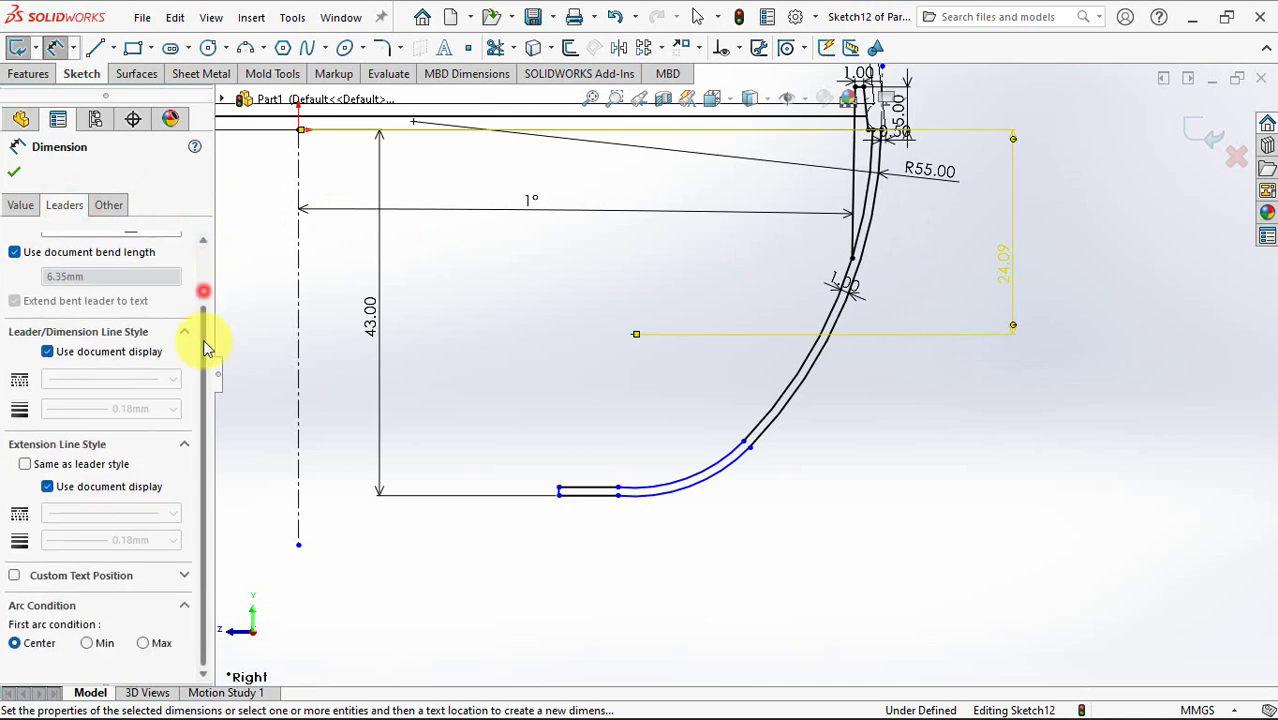
{"action": "left_click", "coordinate": [146, 645]}
{"action": "double_click", "coordinate": [1012, 381]}
{"action": "type", "text": "5"}
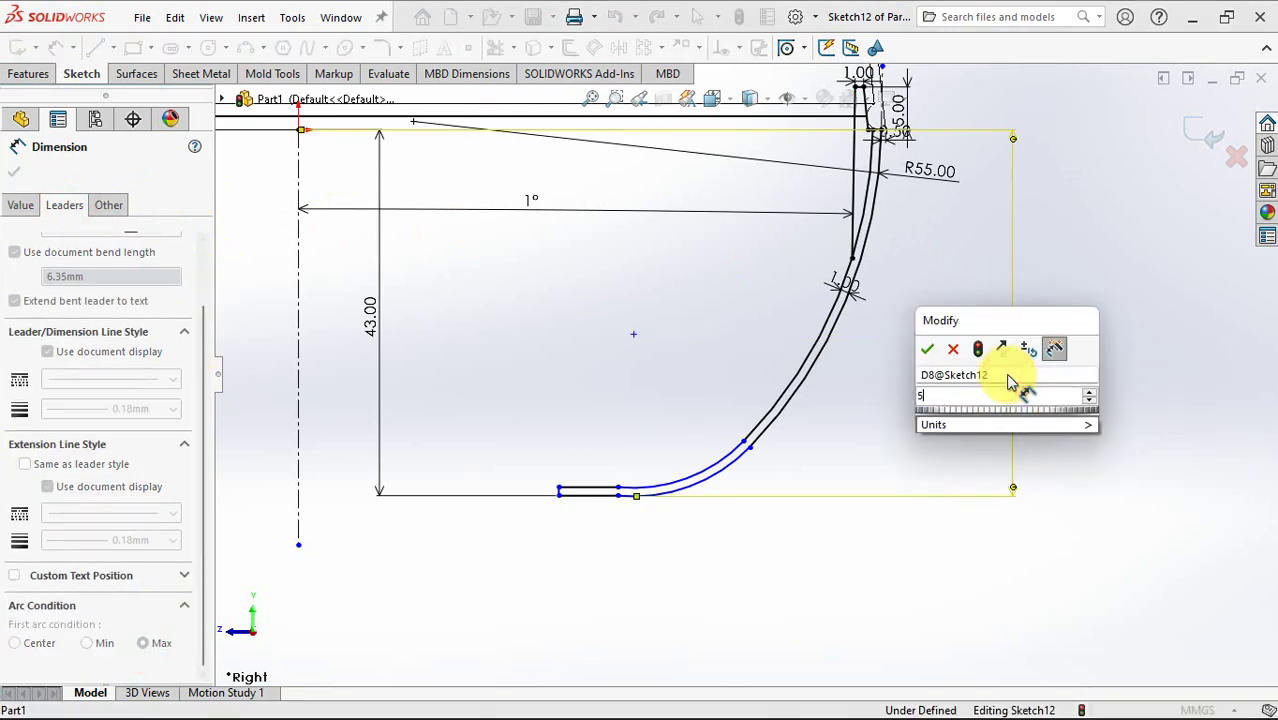
{"action": "key", "text": "BackSpace"}
{"action": "type", "text": "48"}
{"action": "left_click", "coordinate": [922, 342]}
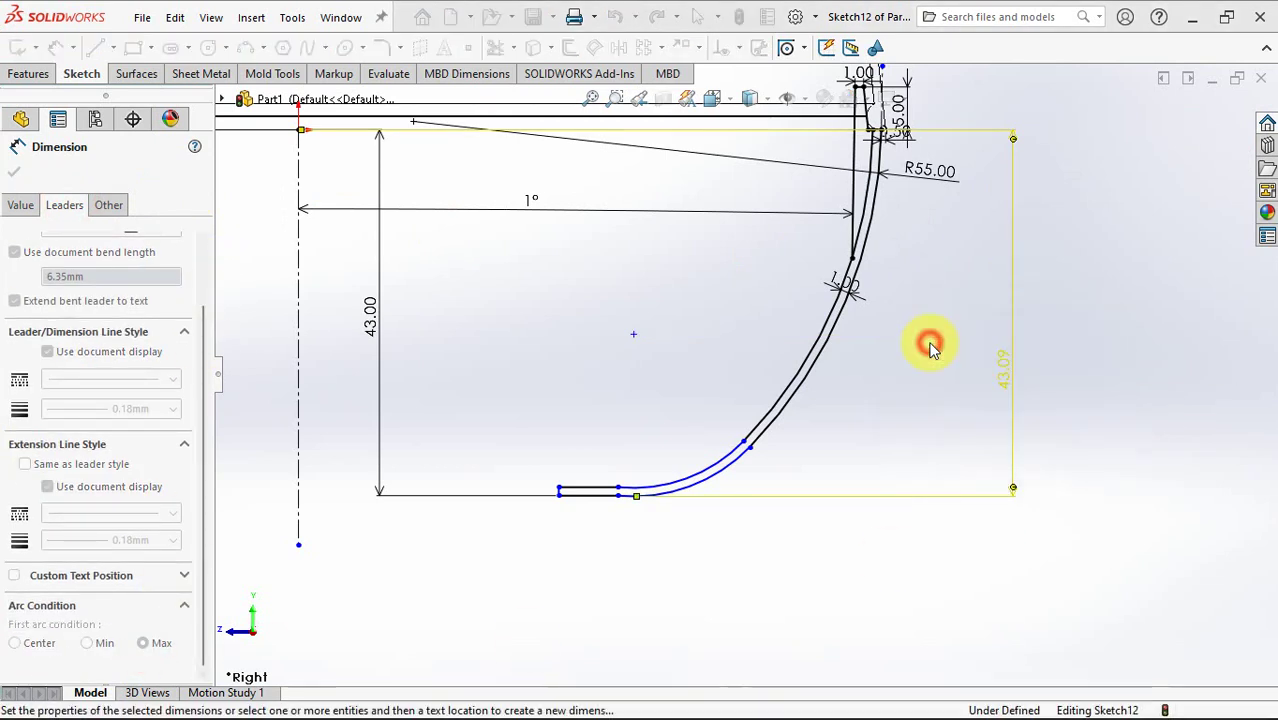
{"action": "left_click", "coordinate": [930, 435]}
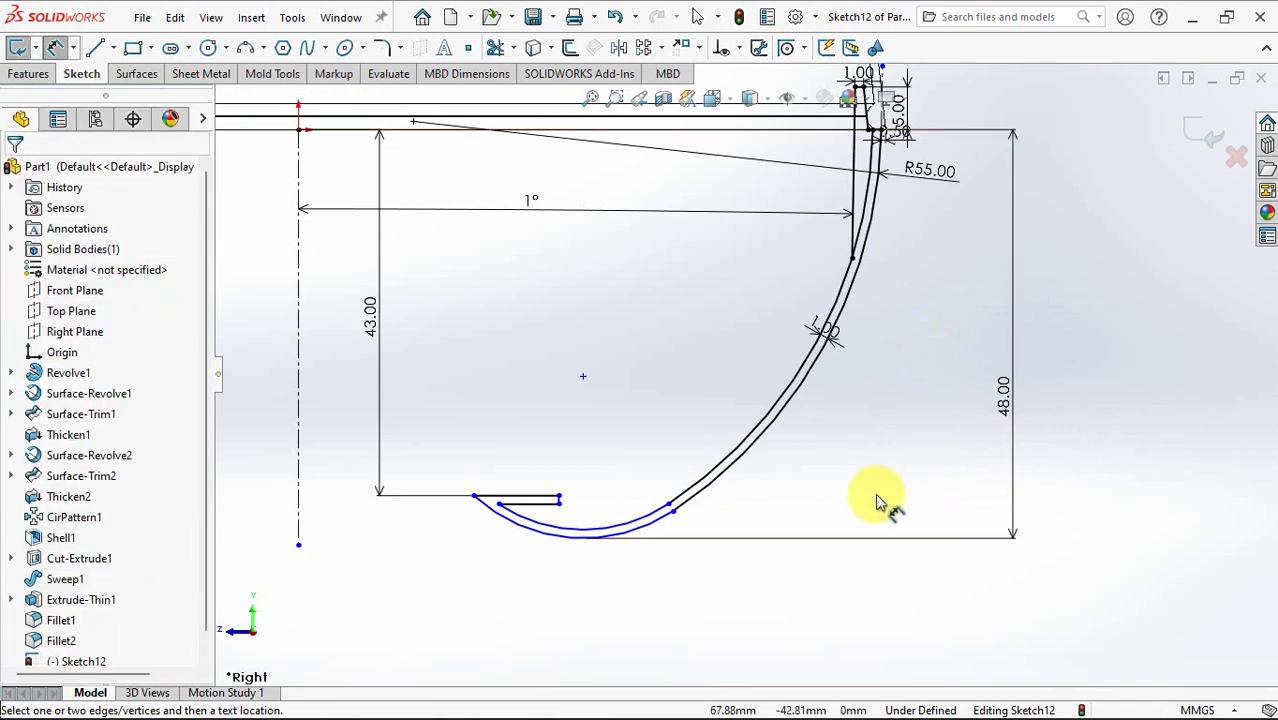
- Give the bottom arc a radius of R20
{"action": "left_click", "coordinate": [668, 532]}
{"action": "left_click", "coordinate": [676, 588]}
{"action": "type", "text": "20"}
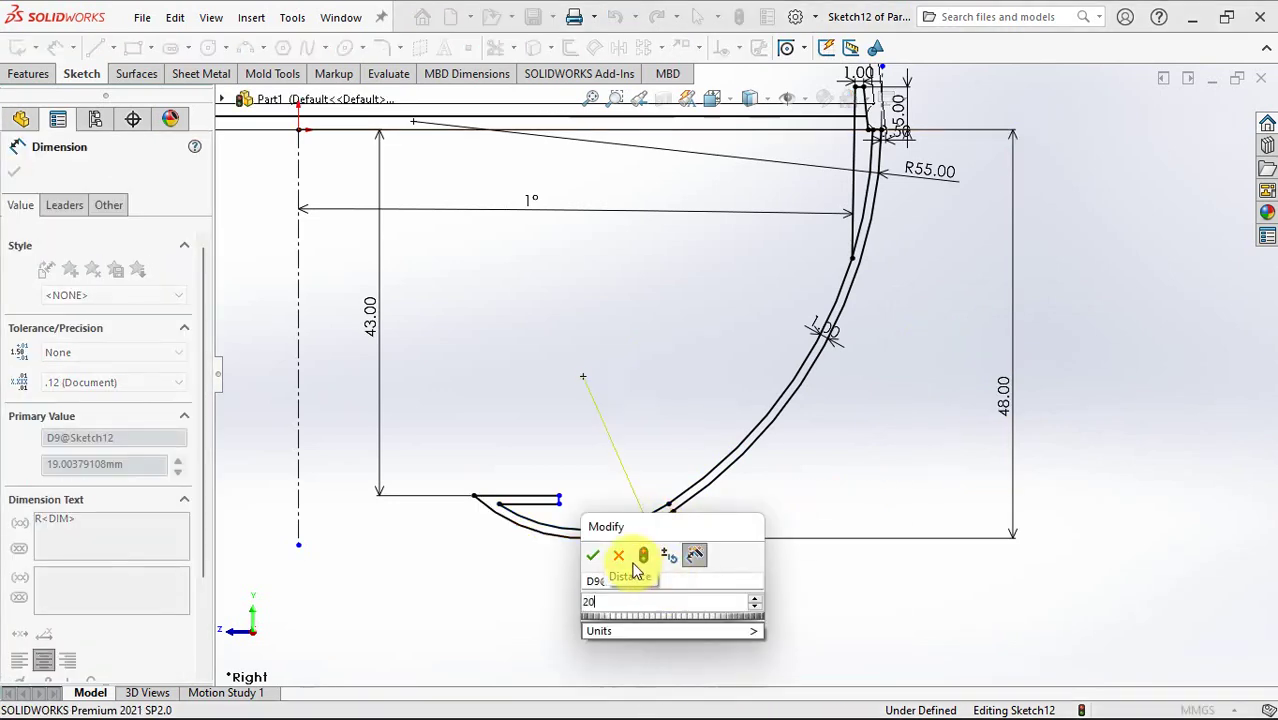
{"action": "left_click", "coordinate": [592, 555]}
{"action": "key", "text": "Escape"}
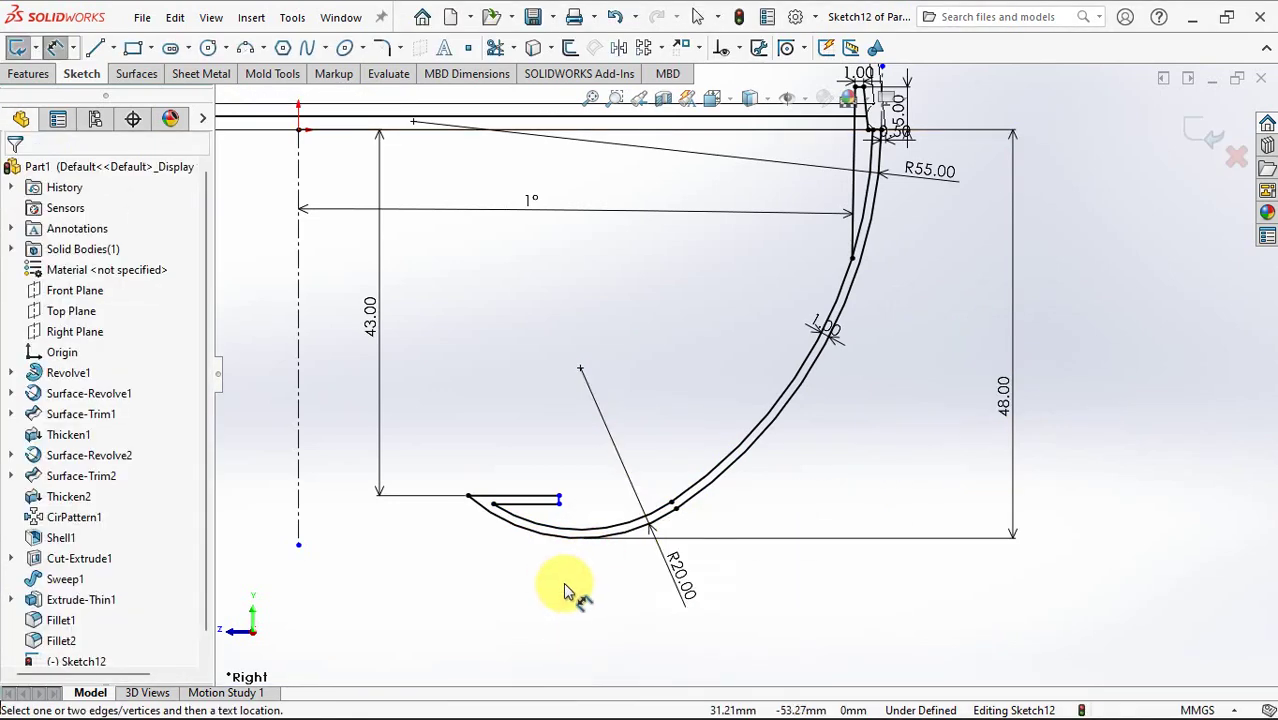
- Extend the short flat line toward the axis and dimension its inner end 38 mm from the centreline
{"action": "left_click_drag", "start_coordinate": [560, 498], "coordinate": [412, 491]}
{"action": "left_click", "coordinate": [414, 549]}
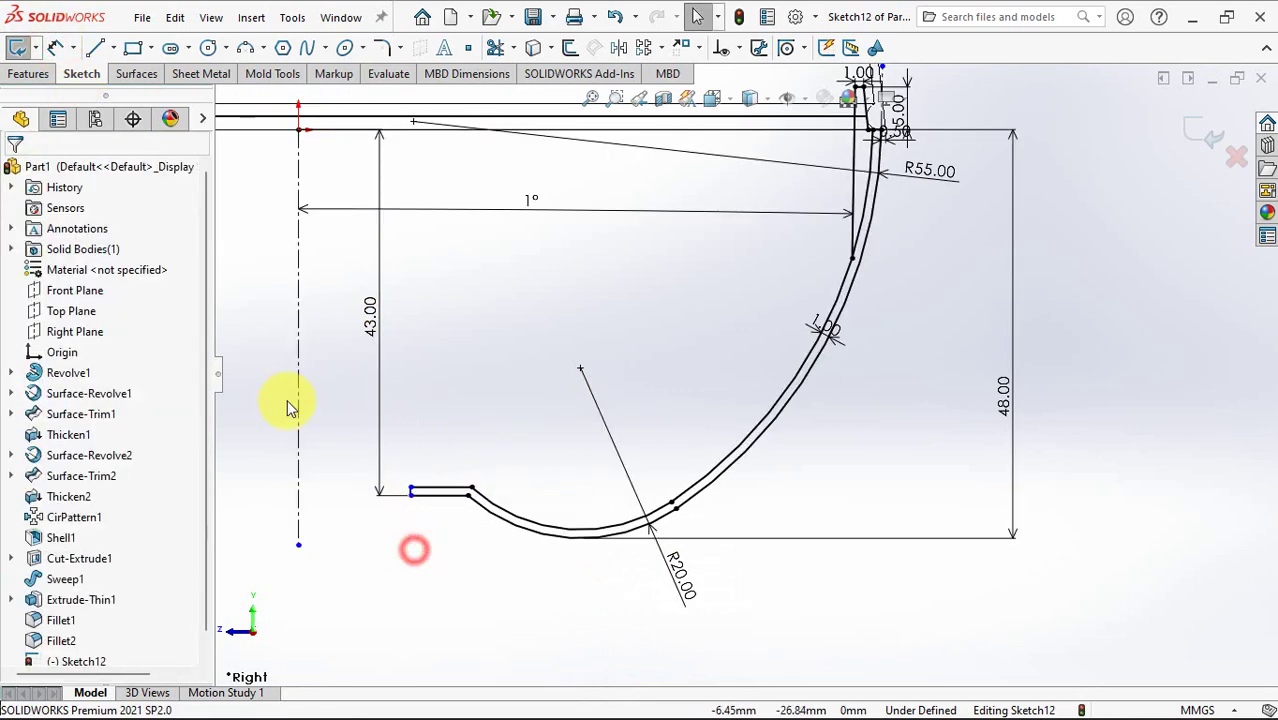
{"action": "left_click", "coordinate": [411, 491]}
{"action": "left_click", "coordinate": [299, 530]}
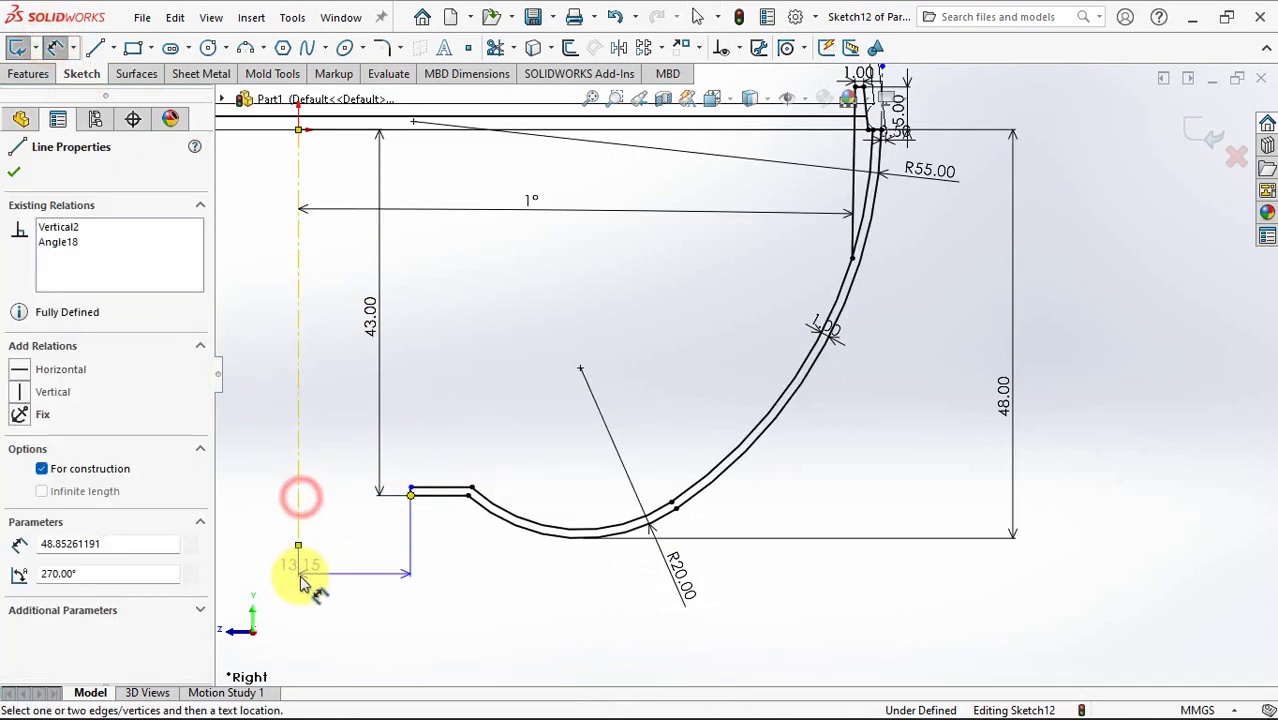
{"action": "left_click", "coordinate": [301, 577]}
{"action": "type", "text": "38"}
{"action": "left_click", "coordinate": [218, 553]}
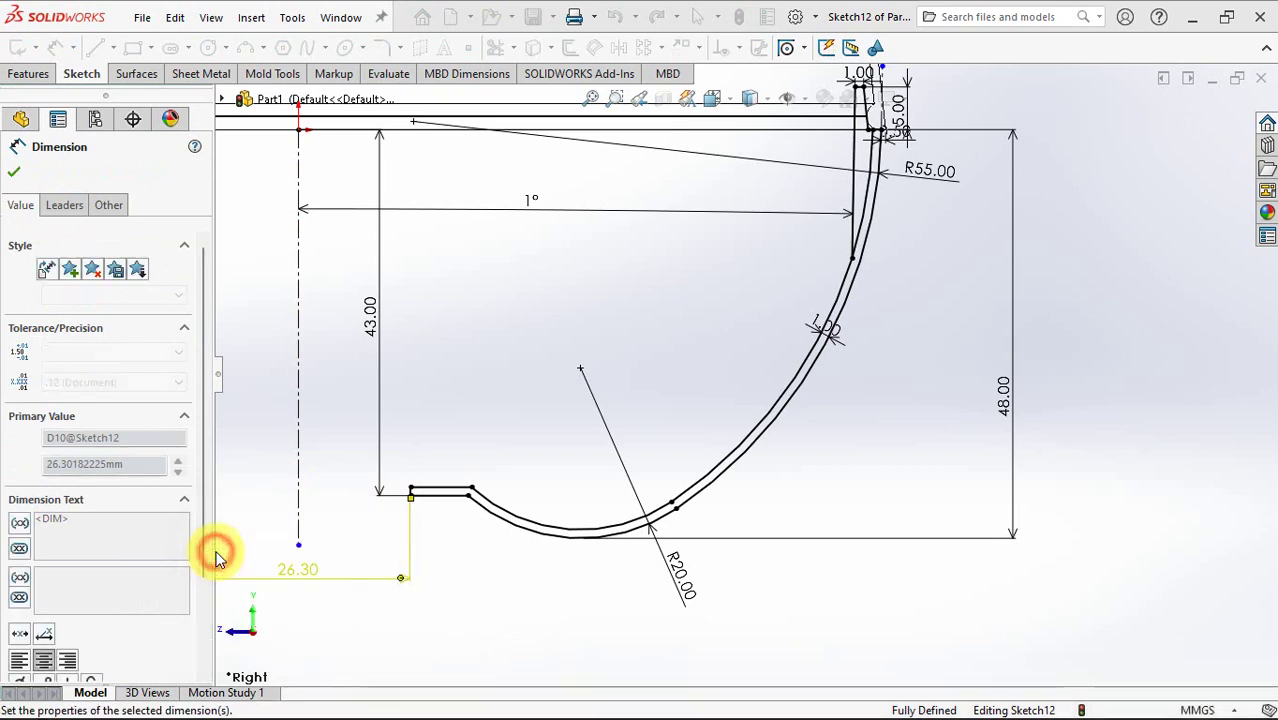
{"action": "key", "text": "Escape"}
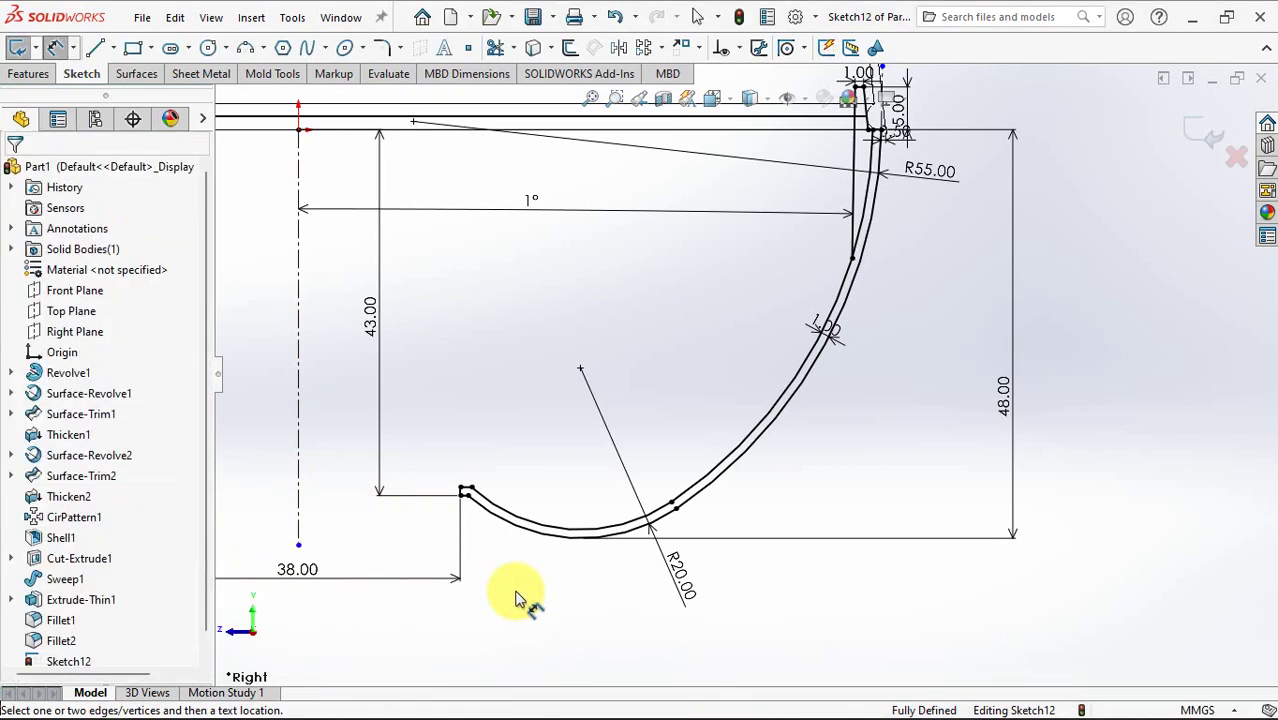
- Round the rim corner of the profile with a sketch fillet
{"action": "middle_click_drag", "start_coordinate": [904, 273], "coordinate": [926, 489], "text": "ctrl"}
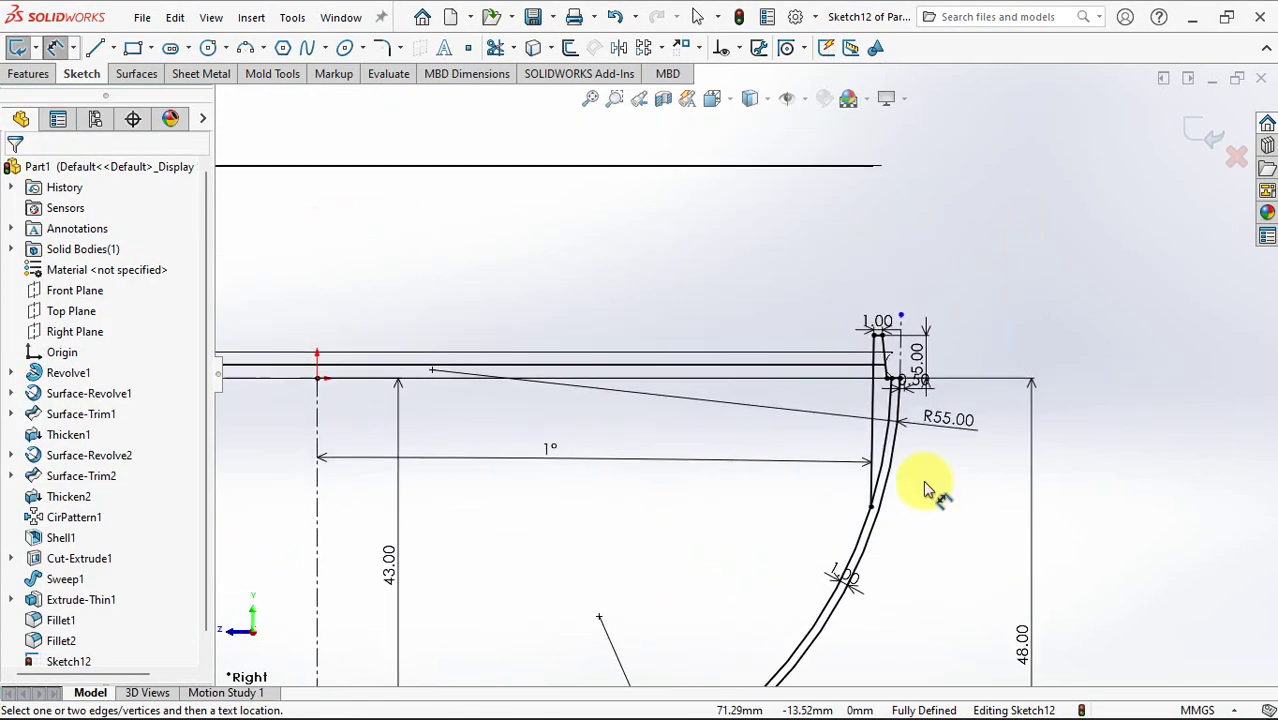
{"action": "scroll", "coordinate": [927, 371], "scroll_direction": "down", "scroll_amount": 4}
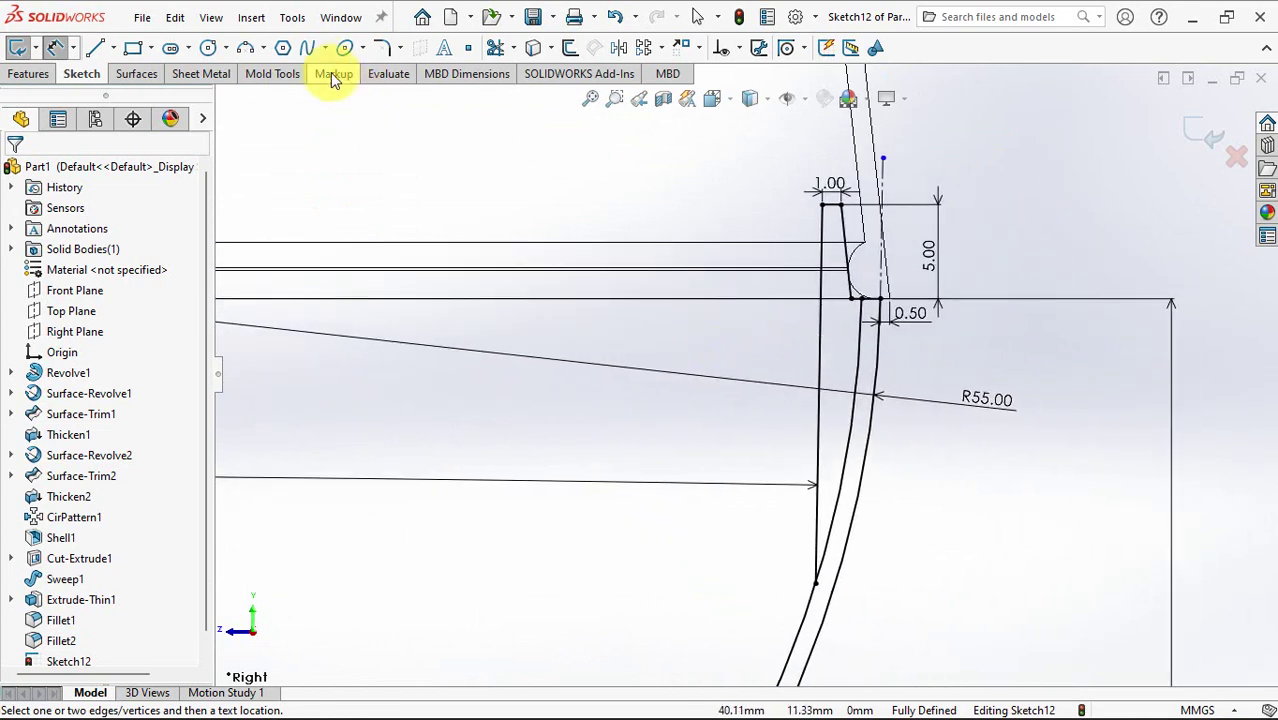
{"action": "left_click", "coordinate": [380, 50]}
{"action": "left_click", "coordinate": [821, 465]}
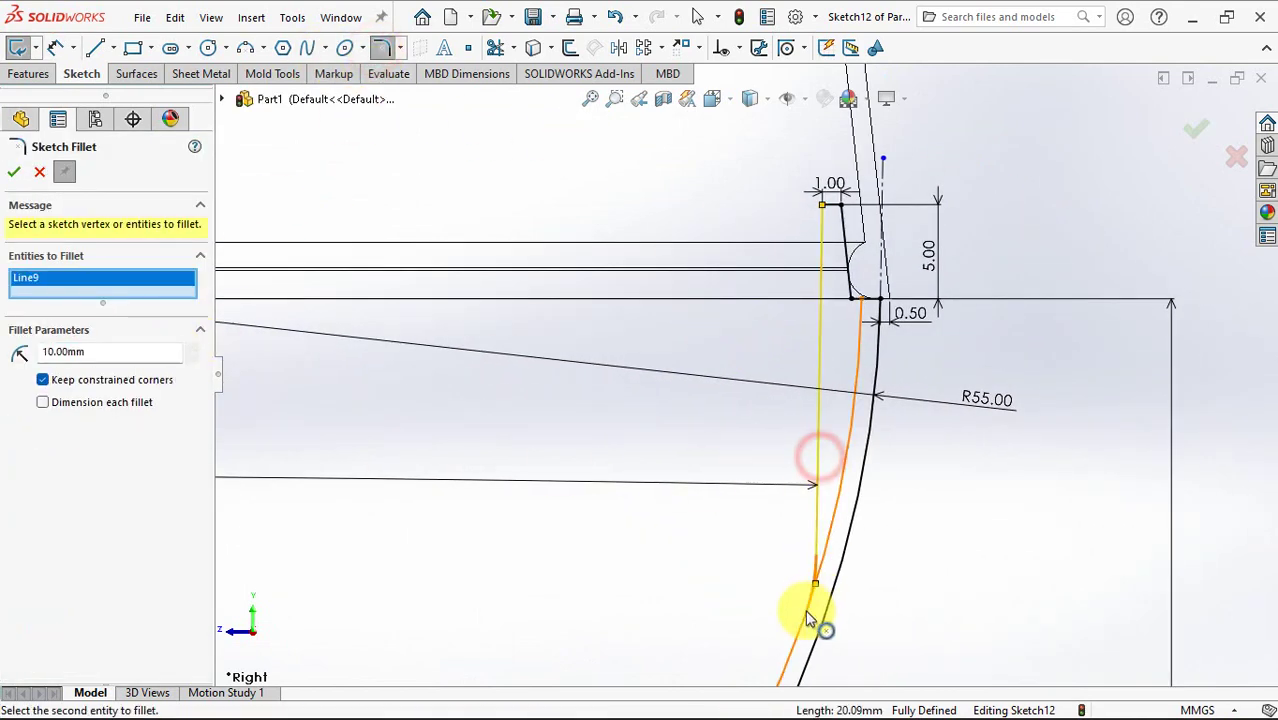
{"action": "left_click", "coordinate": [808, 610]}
{"action": "left_click", "coordinate": [678, 378]}
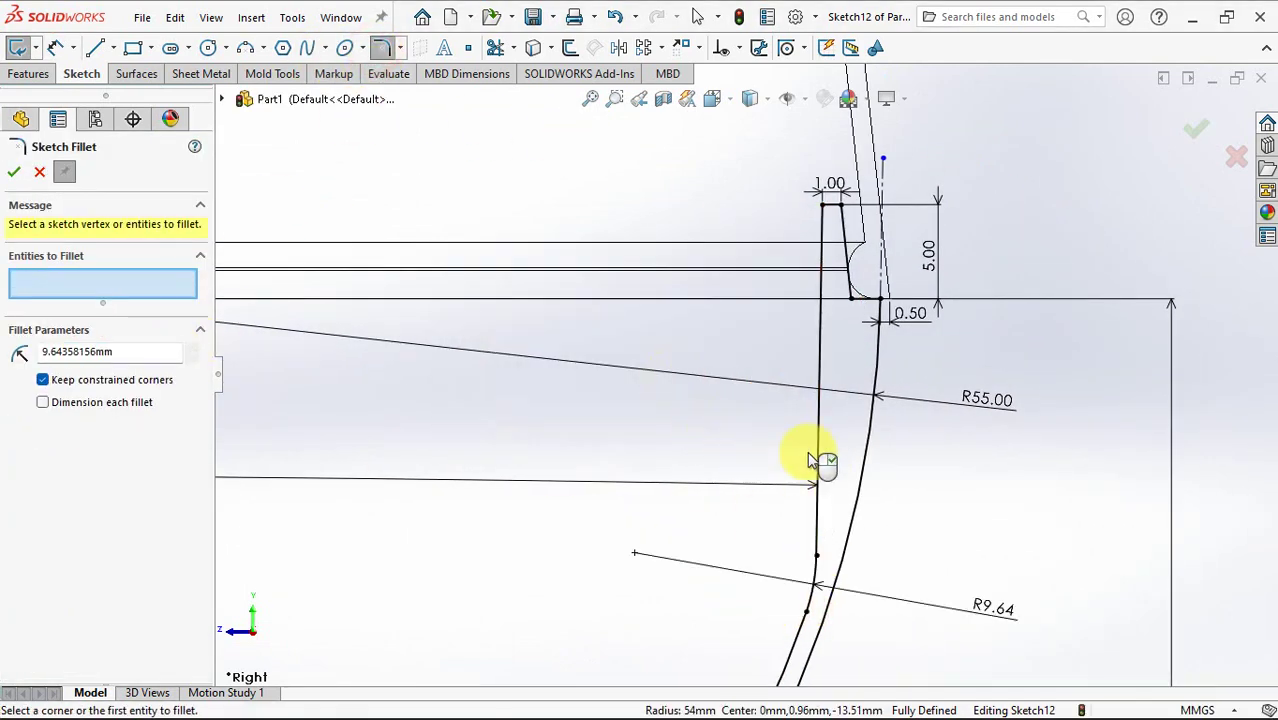
{"action": "scroll", "coordinate": [875, 470], "scroll_direction": "down", "scroll_amount": 3}
{"action": "scroll", "coordinate": [889, 440], "scroll_direction": "down", "scroll_amount": 3}
{"action": "scroll", "coordinate": [889, 440], "scroll_direction": "down", "scroll_amount": 3}
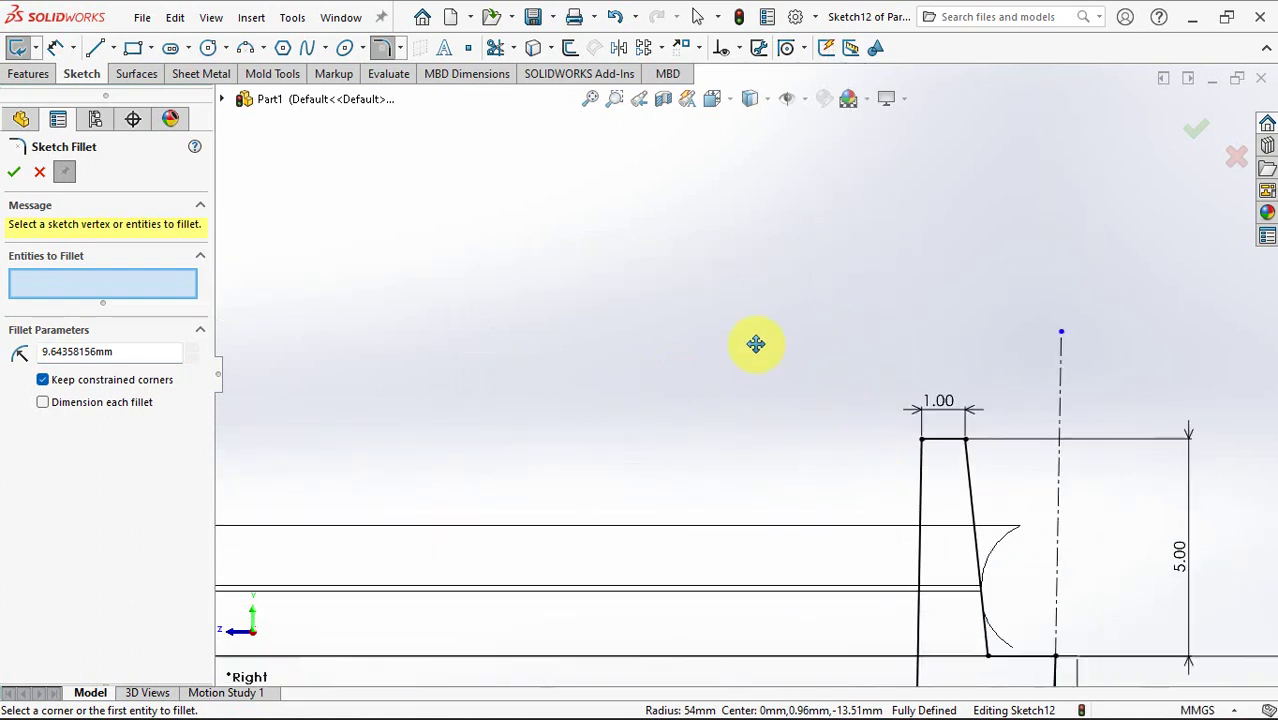
{"action": "scroll", "coordinate": [753, 342], "scroll_direction": "down", "scroll_amount": 2}
{"action": "left_click", "coordinate": [14, 172]}
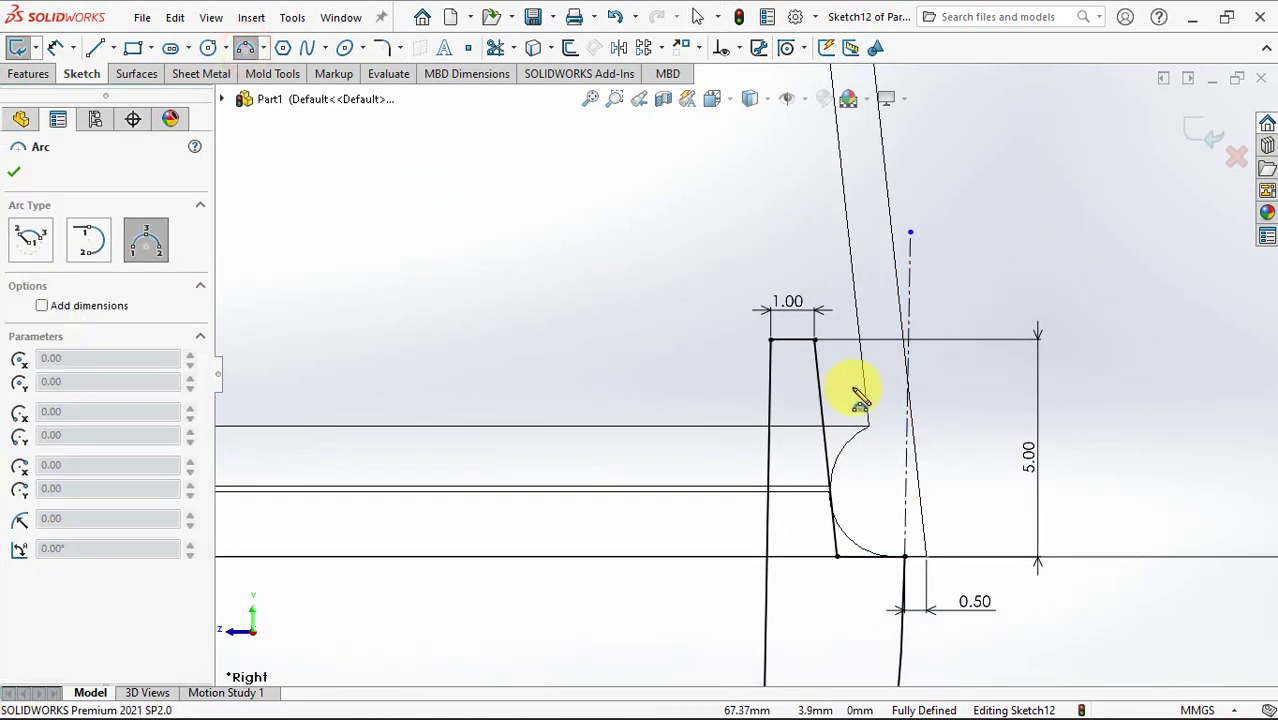
- Draw a three-point groove arc at the rim's top corner, tangent to the silhouette edge
{"action": "left_click", "coordinate": [817, 353]}
{"action": "left_click", "coordinate": [827, 459]}
{"action": "left_click", "coordinate": [838, 412]}
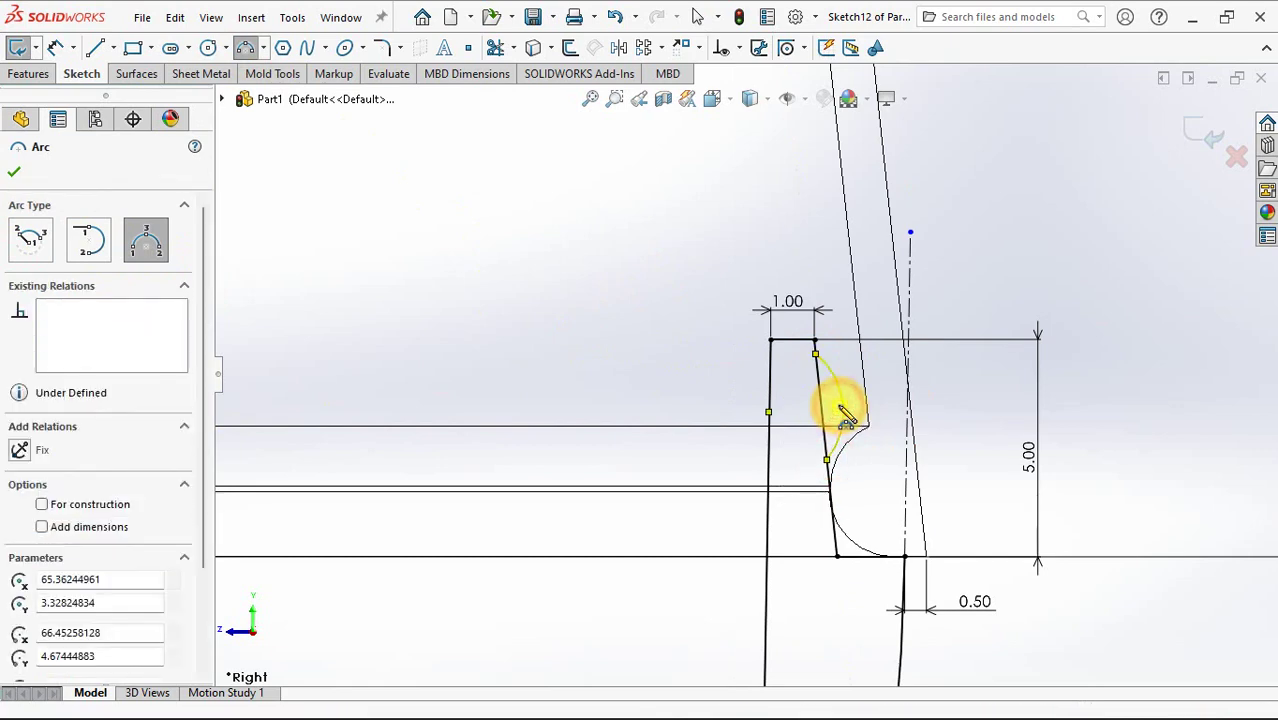
{"action": "key", "text": "Escape"}
{"action": "left_click", "coordinate": [845, 420]}
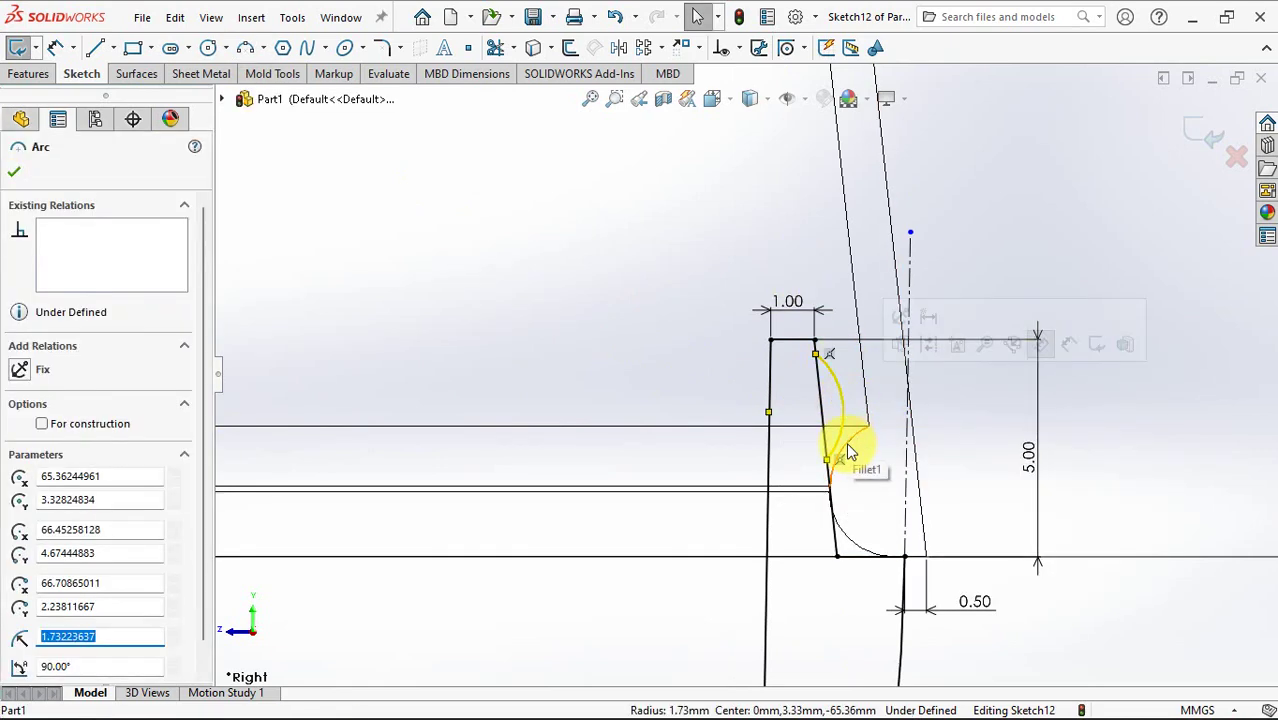
{"action": "left_click", "coordinate": [846, 442], "text": "ctrl"}
{"action": "left_click", "coordinate": [935, 368]}
{"action": "left_click", "coordinate": [14, 171]}
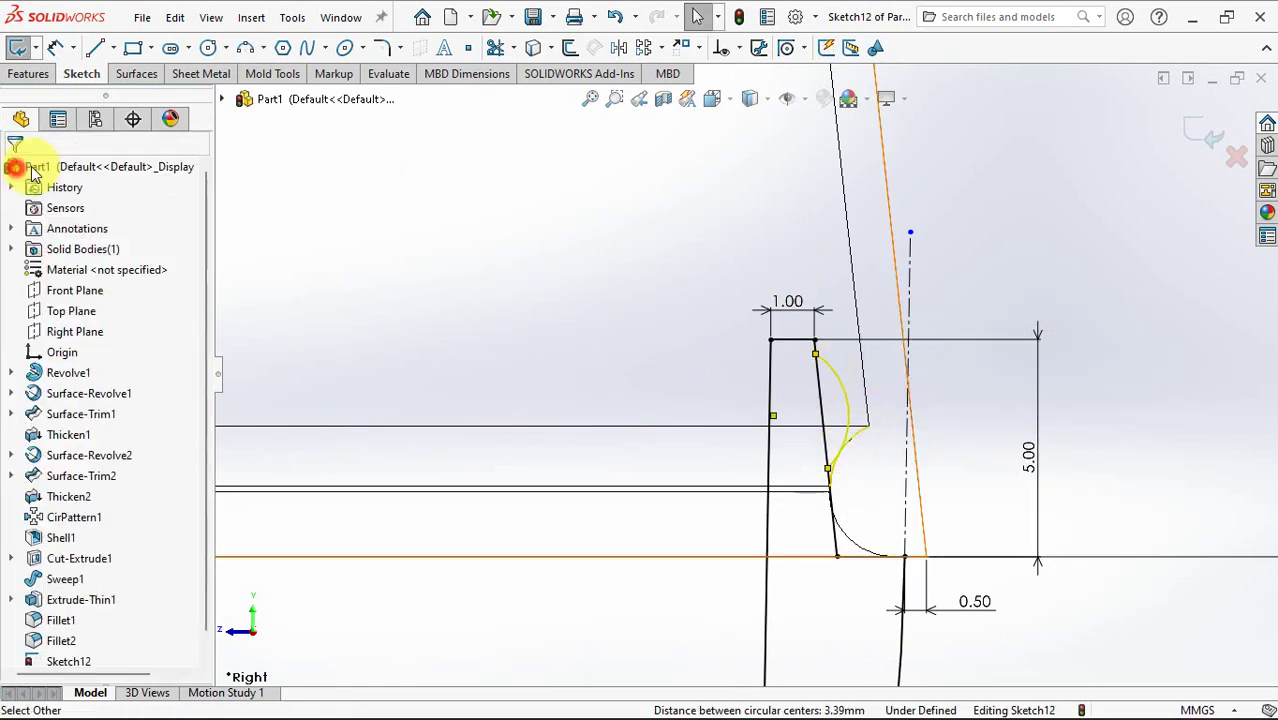
- Dimension the groove arc 0.50 mm from the slanted line with a 2.00 mm radius
{"action": "left_click", "coordinate": [850, 415]}
{"action": "left_click", "coordinate": [825, 416]}
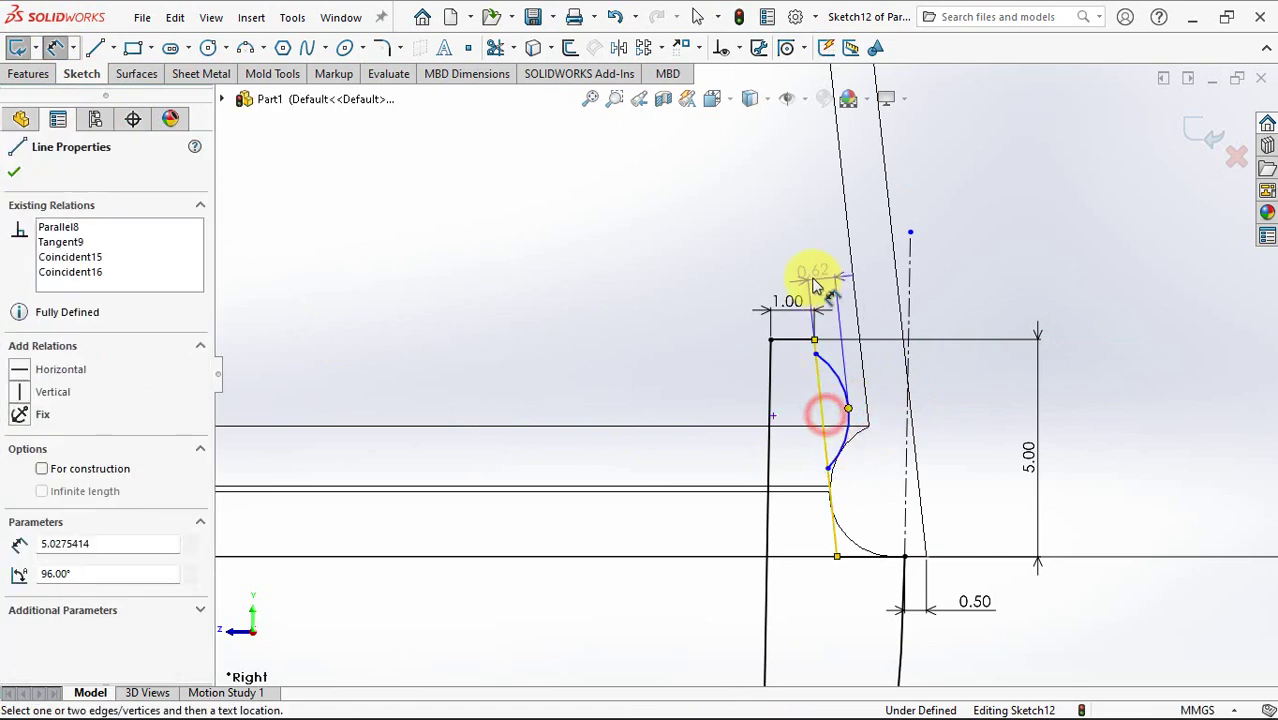
{"action": "left_click", "coordinate": [812, 280]}
{"action": "type", "text": "0.5"}
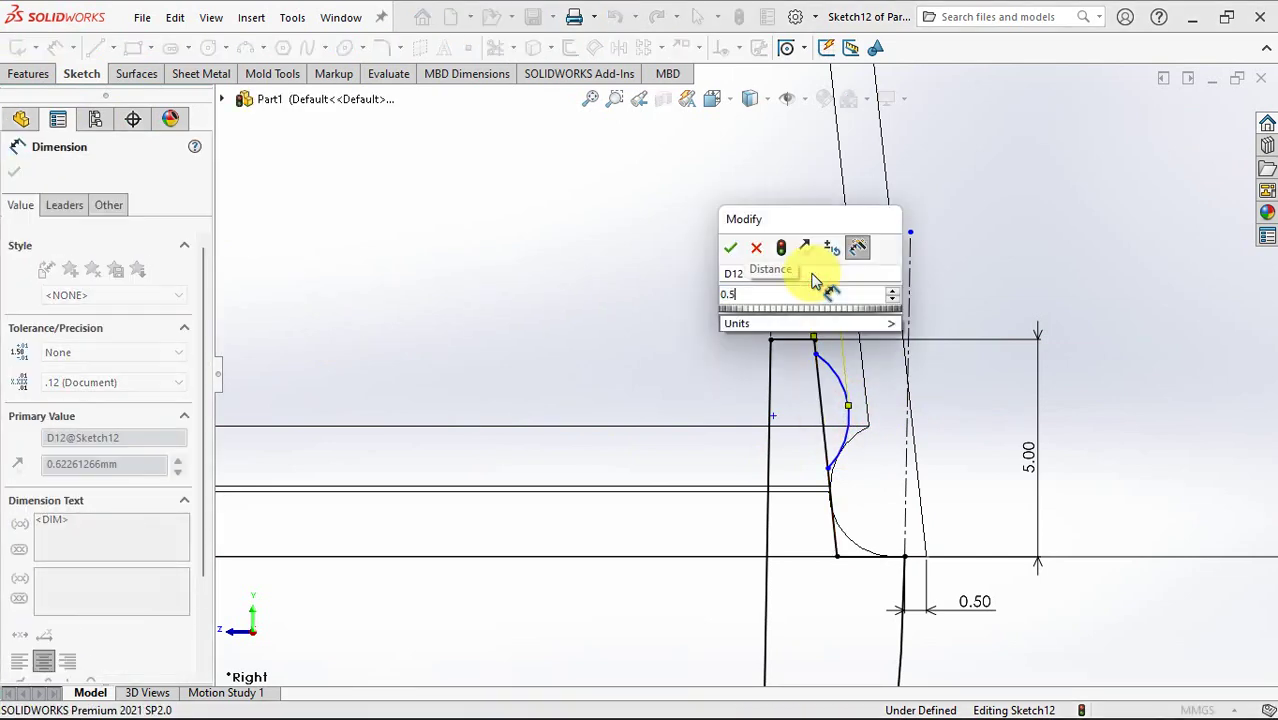
{"action": "left_click", "coordinate": [730, 247]}
{"action": "left_click", "coordinate": [836, 370]}
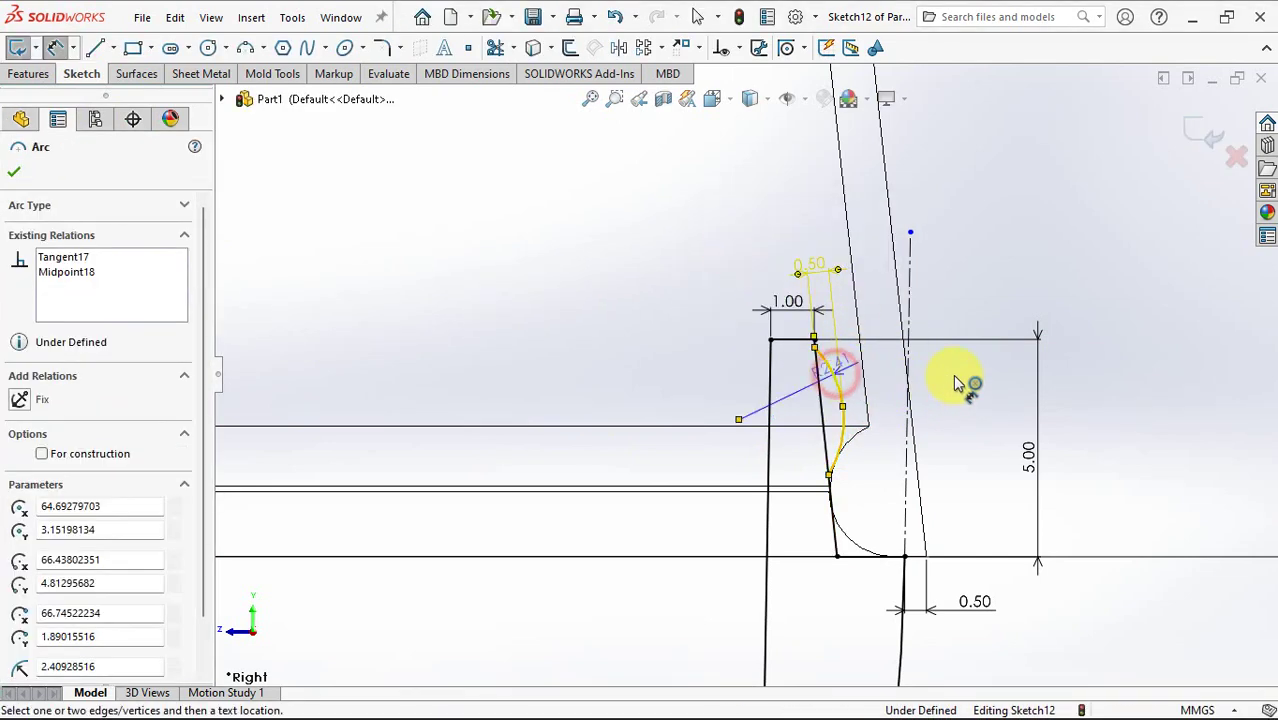
{"action": "left_click", "coordinate": [955, 374]}
{"action": "left_click", "coordinate": [873, 347]}
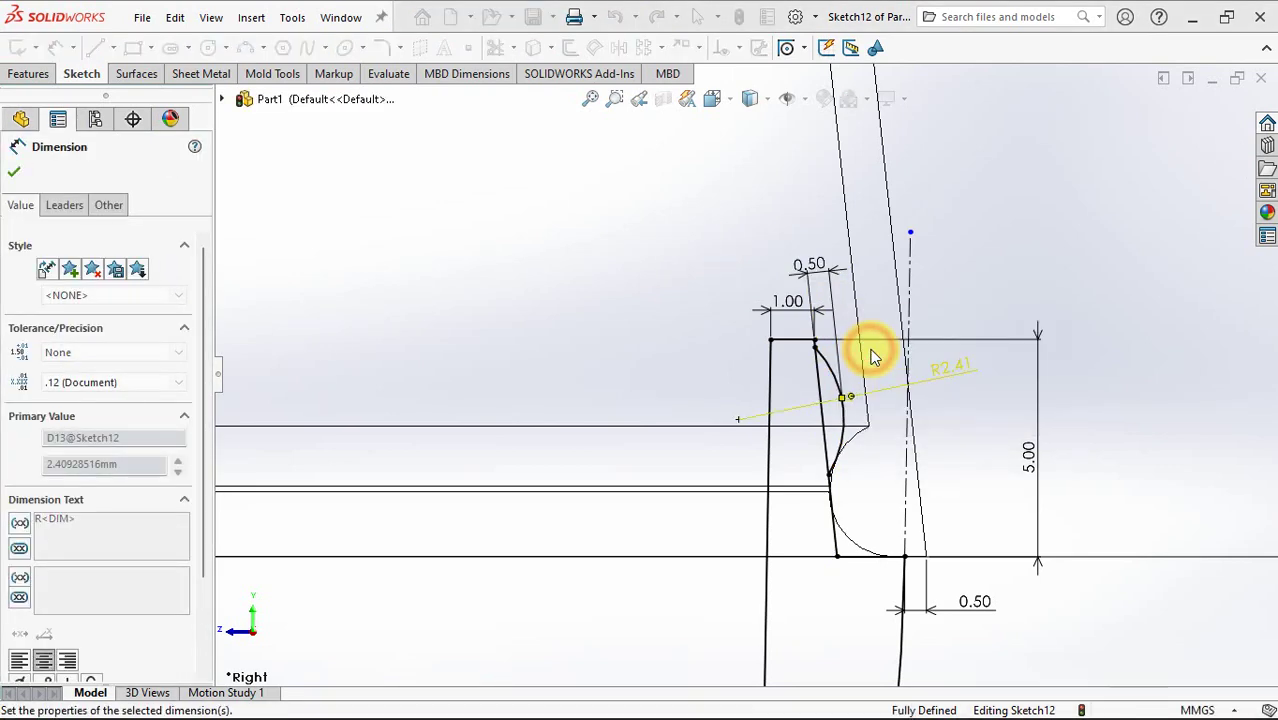
{"action": "left_click", "coordinate": [320, 265]}
{"action": "left_click", "coordinate": [495, 47]}
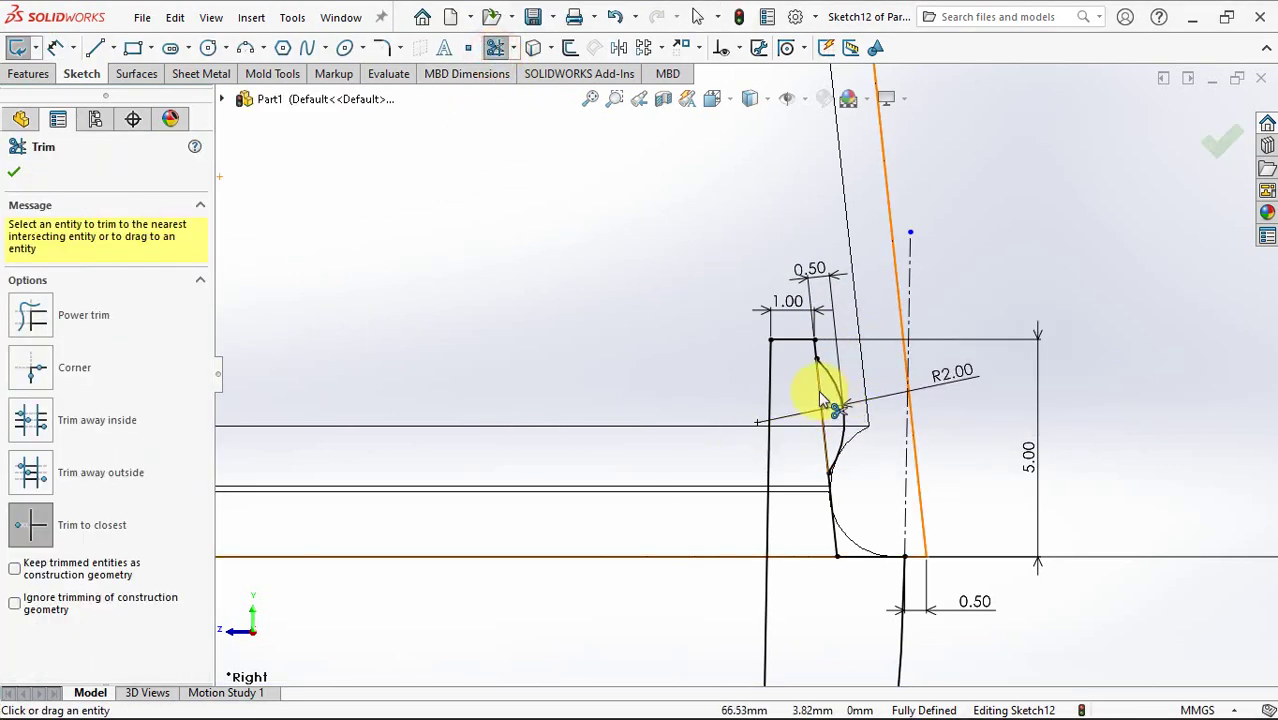
{"action": "left_click", "coordinate": [12, 173]}
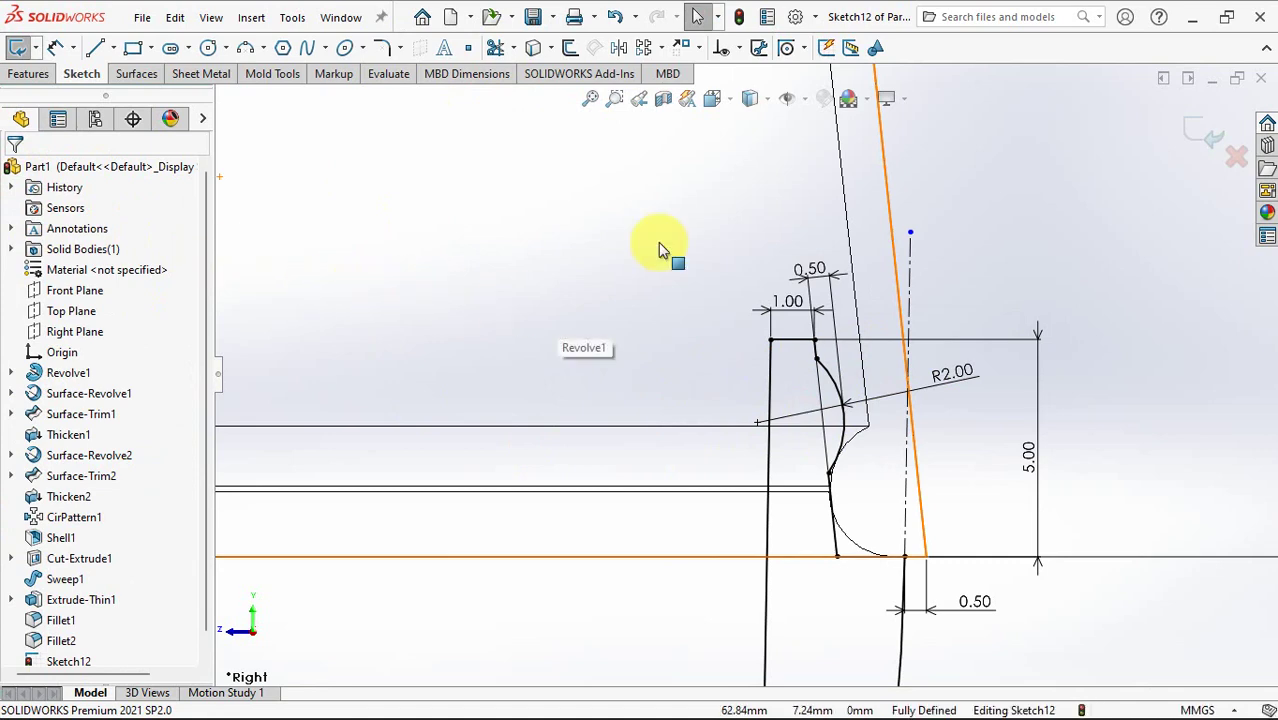
- Switch to Shaded With Edges and revolve Sketch12 360° about the centreline without merging bodies
{"action": "scroll", "coordinate": [653, 365], "scroll_direction": "up", "scroll_amount": 5}
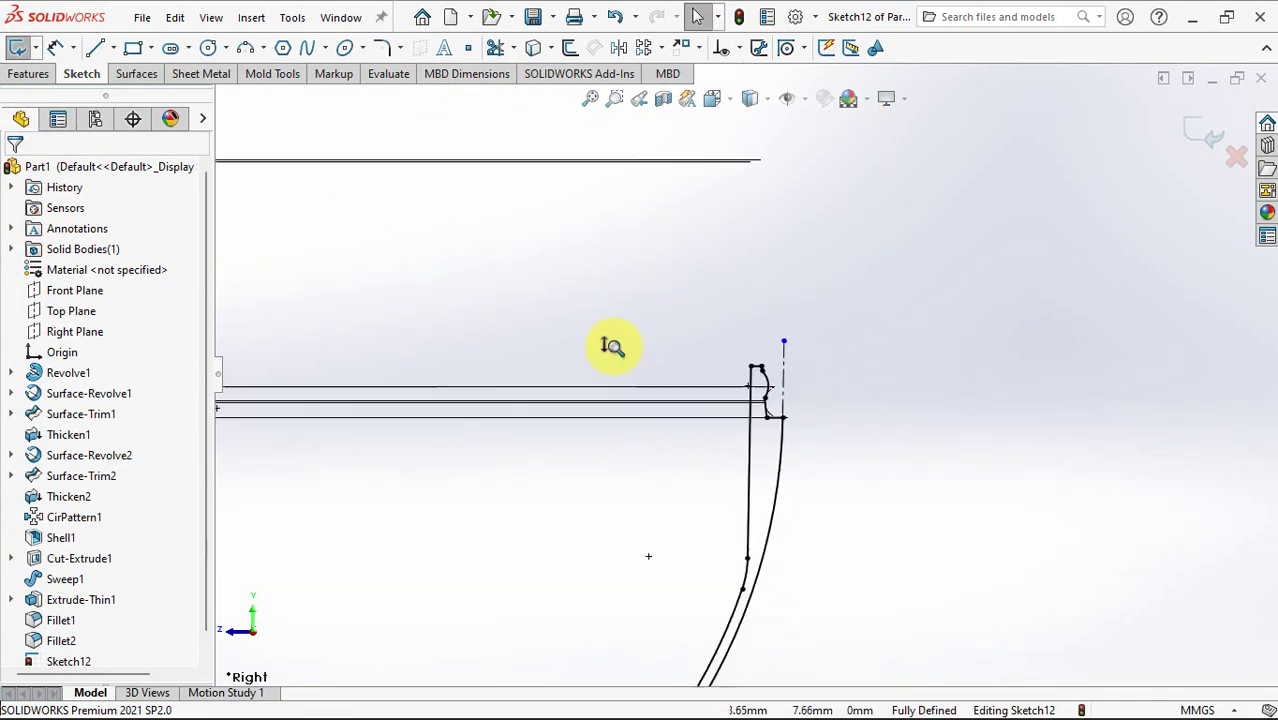
{"action": "scroll", "coordinate": [613, 346], "scroll_direction": "up", "scroll_amount": 3}
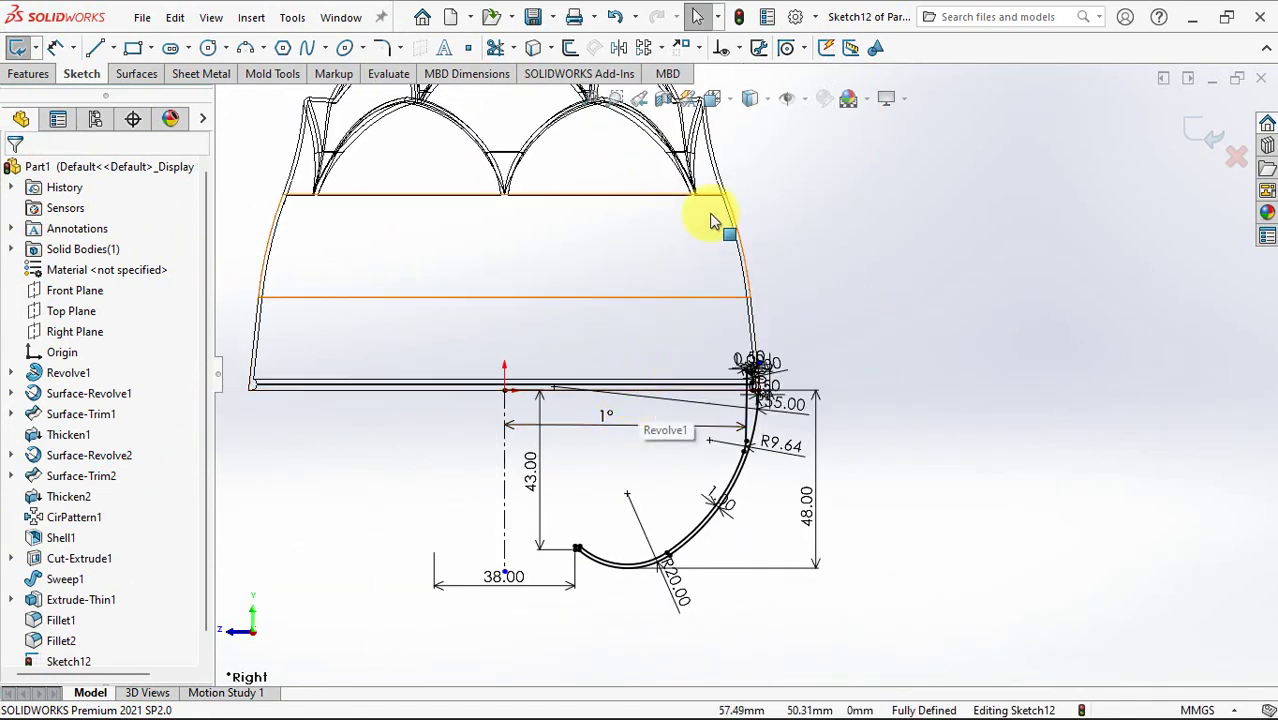
{"action": "left_click", "coordinate": [750, 97]}
{"action": "left_click", "coordinate": [760, 126]}
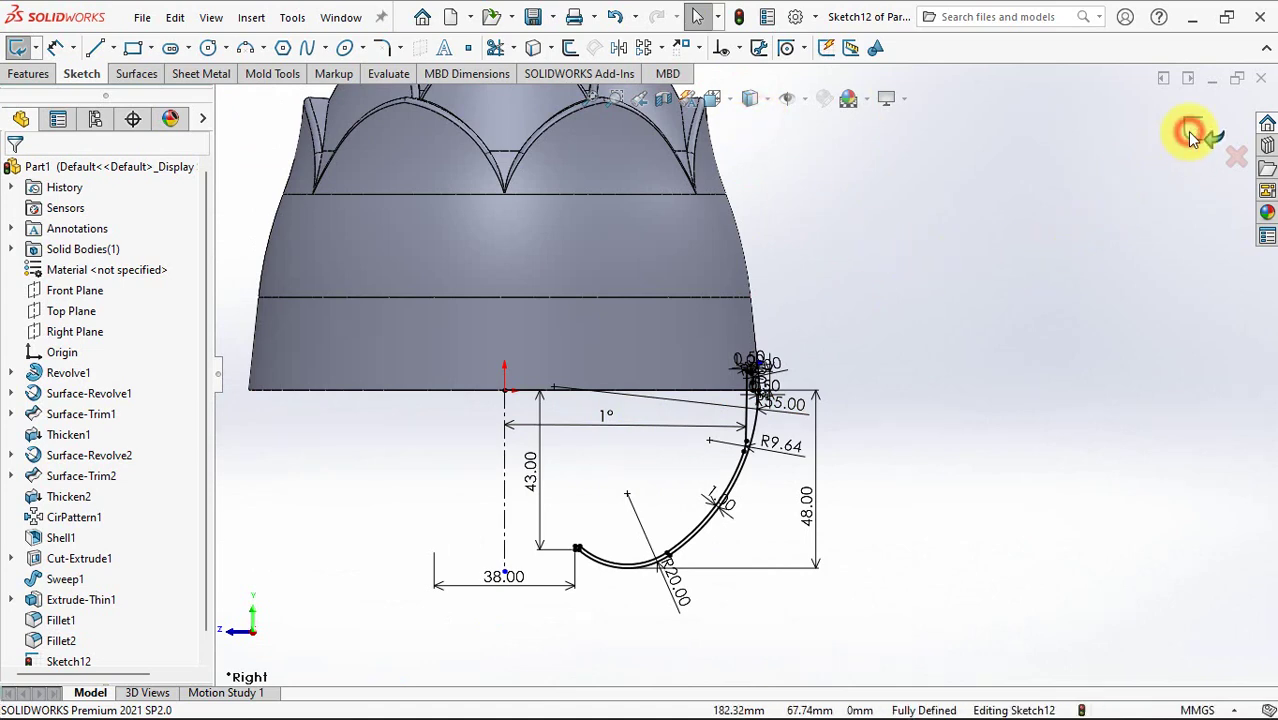
{"action": "left_click", "coordinate": [1192, 135]}
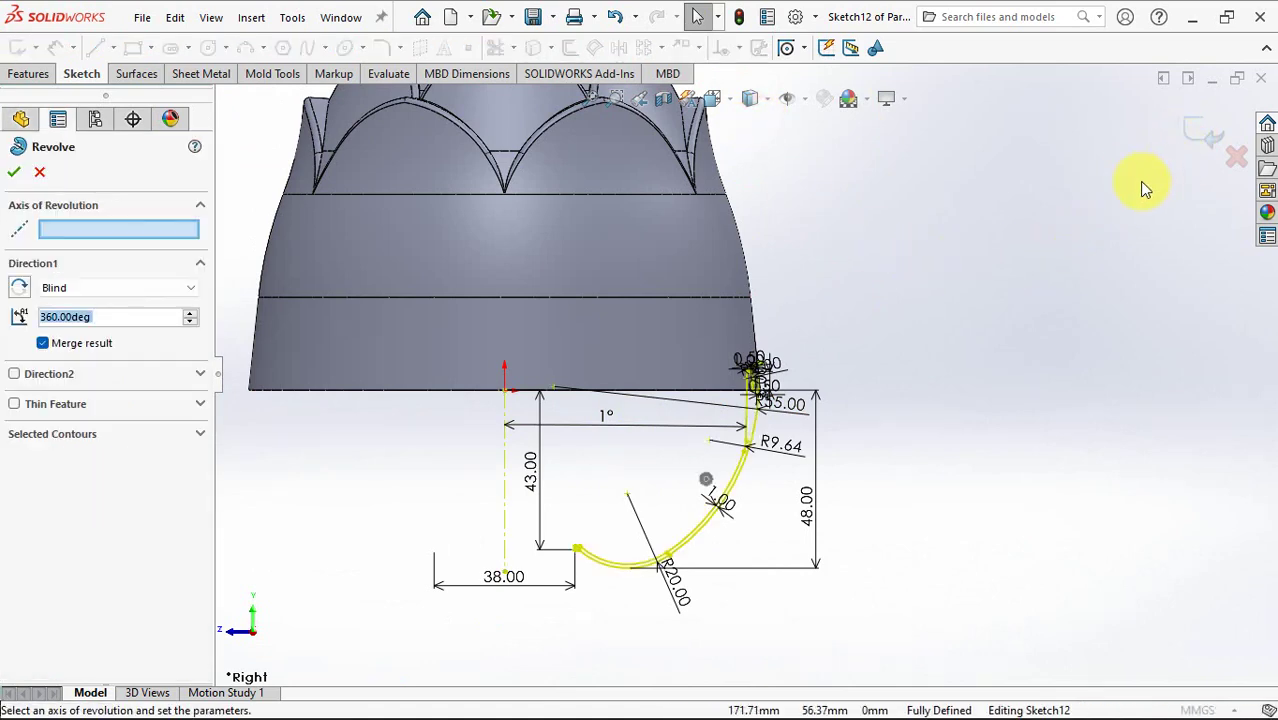
{"action": "left_click", "coordinate": [505, 452]}
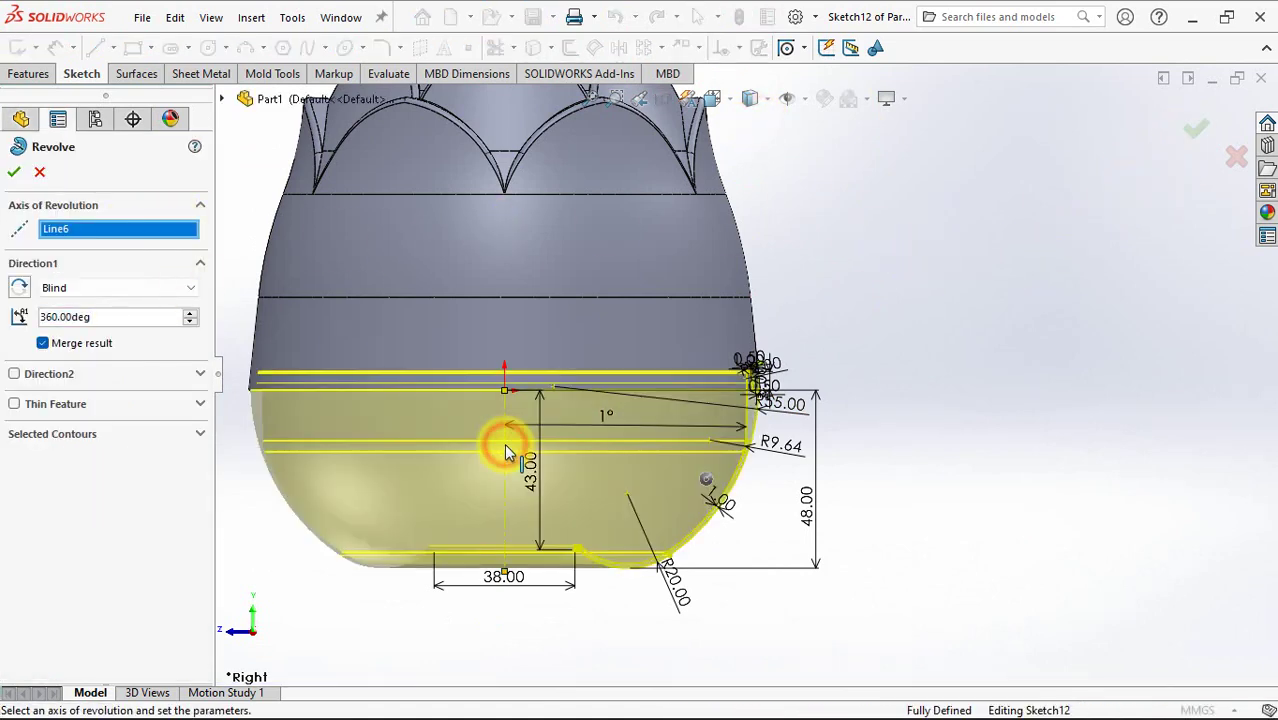
{"action": "middle_click_drag", "start_coordinate": [502, 443], "coordinate": [479, 491]}
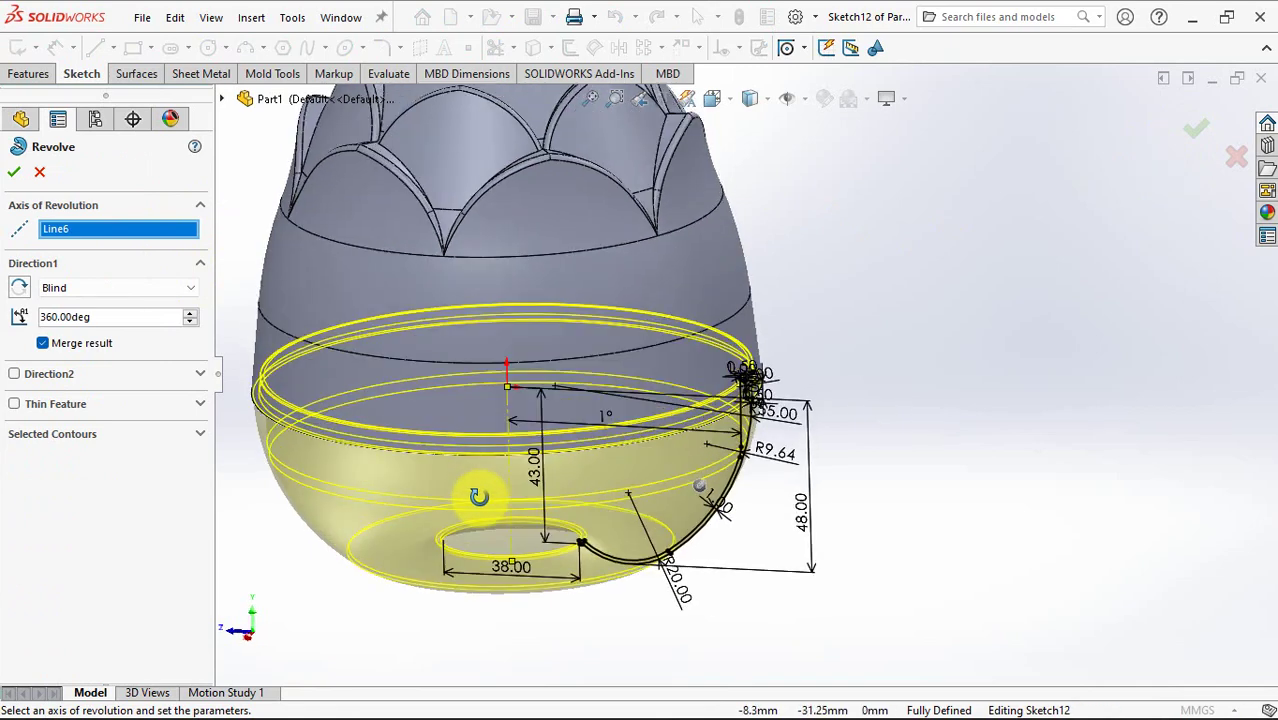
{"action": "left_click", "coordinate": [14, 174]}
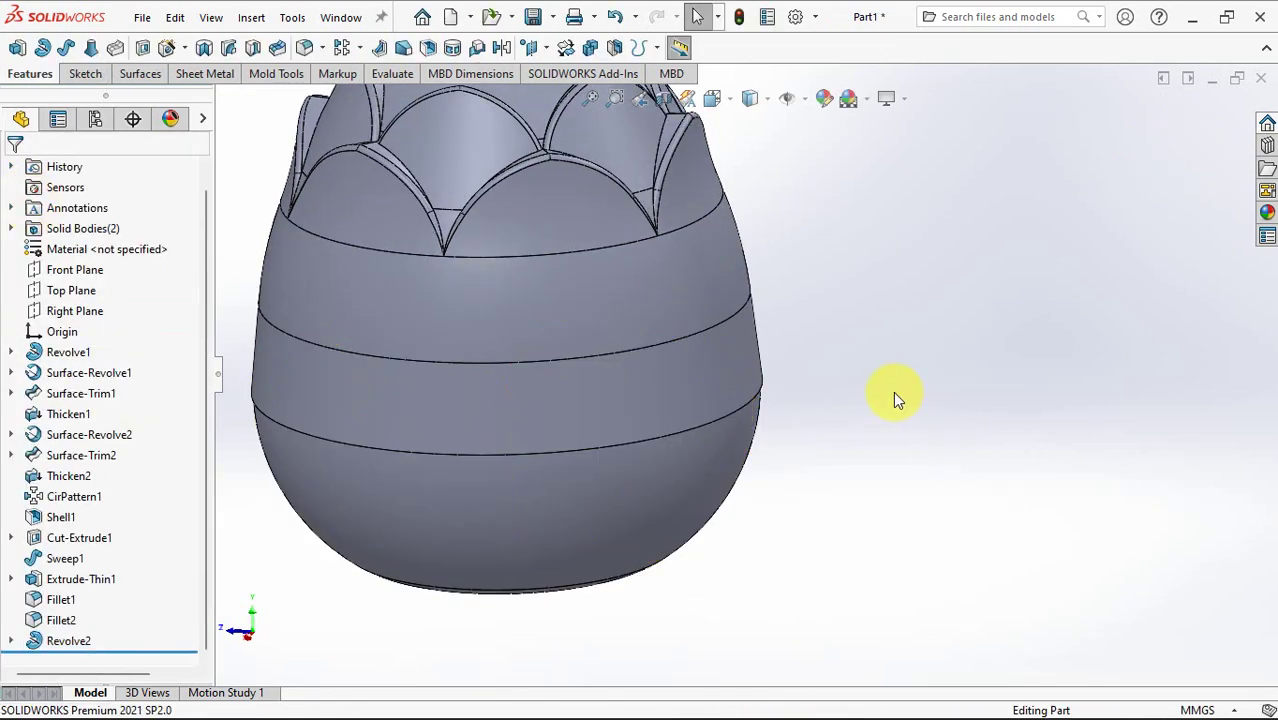
{"action": "mouse_move", "coordinate": [893, 391]}
{"action": "middle_mouse_down", "text": "ctrl"}
{"action": "mouse_move", "coordinate": [932, 408]}
{"action": "mouse_move", "coordinate": [1059, 419]}
{"action": "middle_mouse_up", "text": "ctrl"}
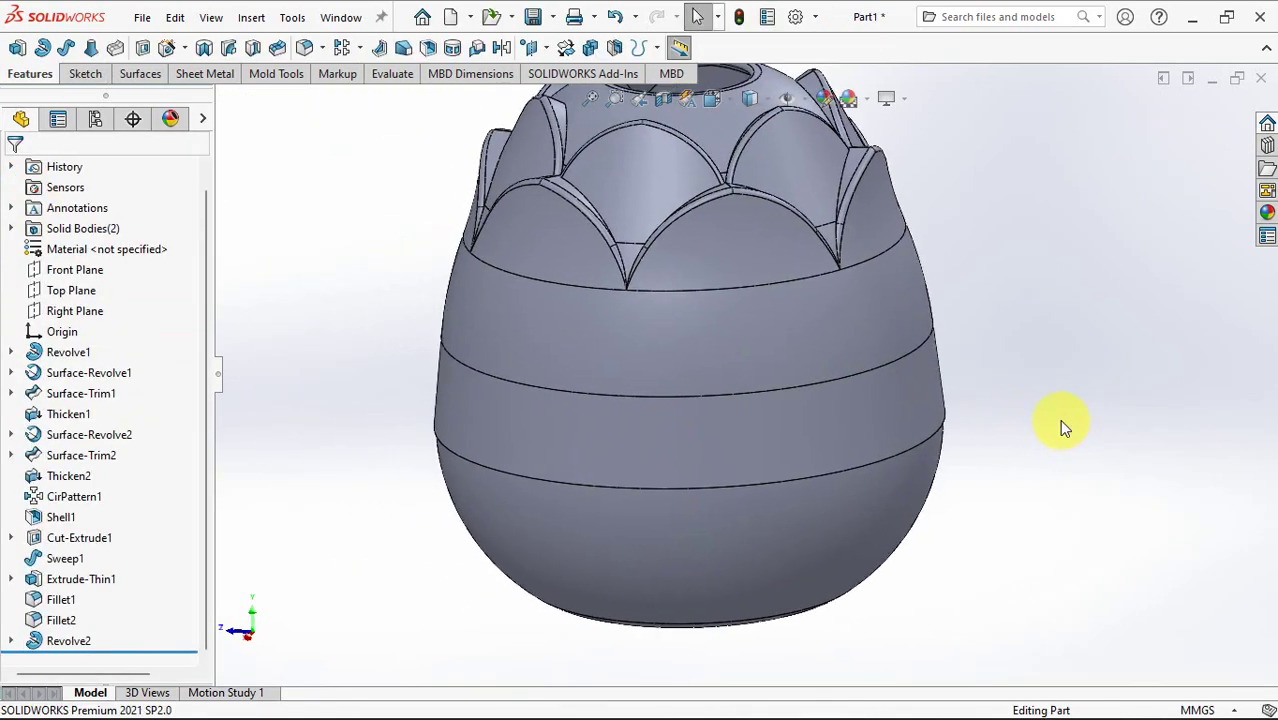
{"action": "left_click", "coordinate": [665, 100]}
{"action": "left_click", "coordinate": [97, 513]}
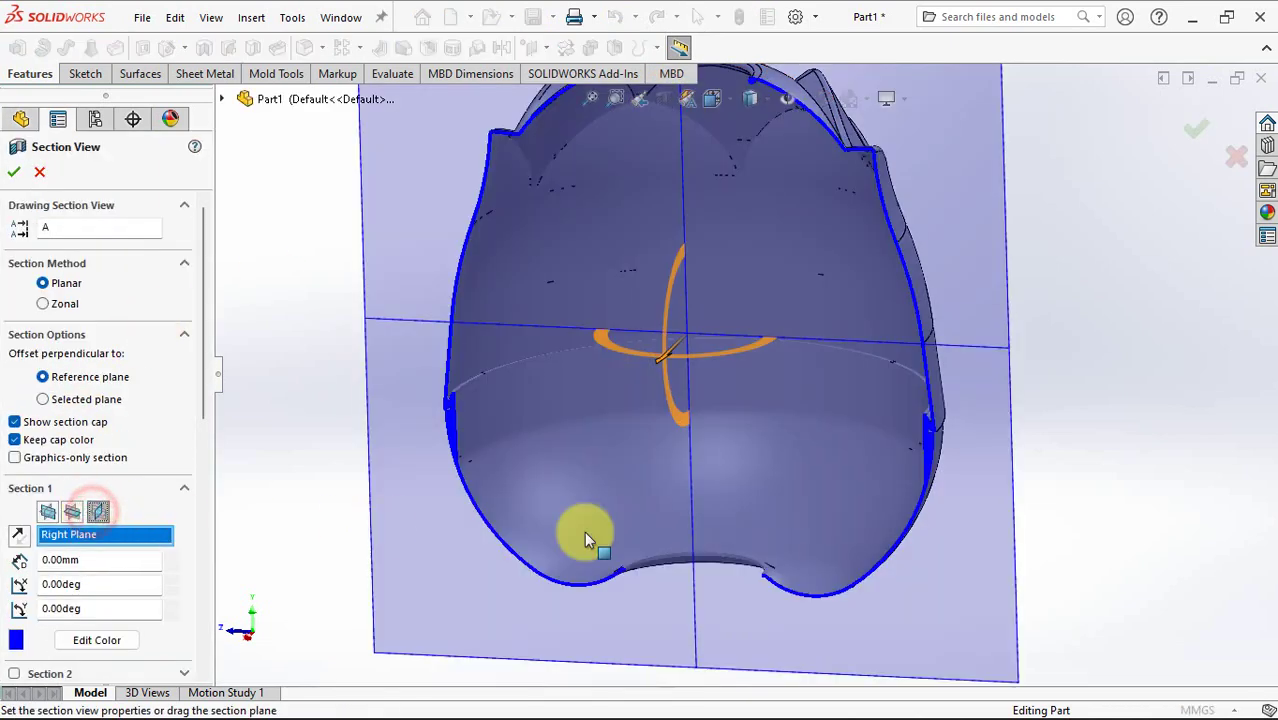
{"action": "scroll", "coordinate": [907, 450], "scroll_direction": "down", "scroll_amount": 5}
{"action": "scroll", "coordinate": [907, 450], "scroll_direction": "down", "scroll_amount": 2}
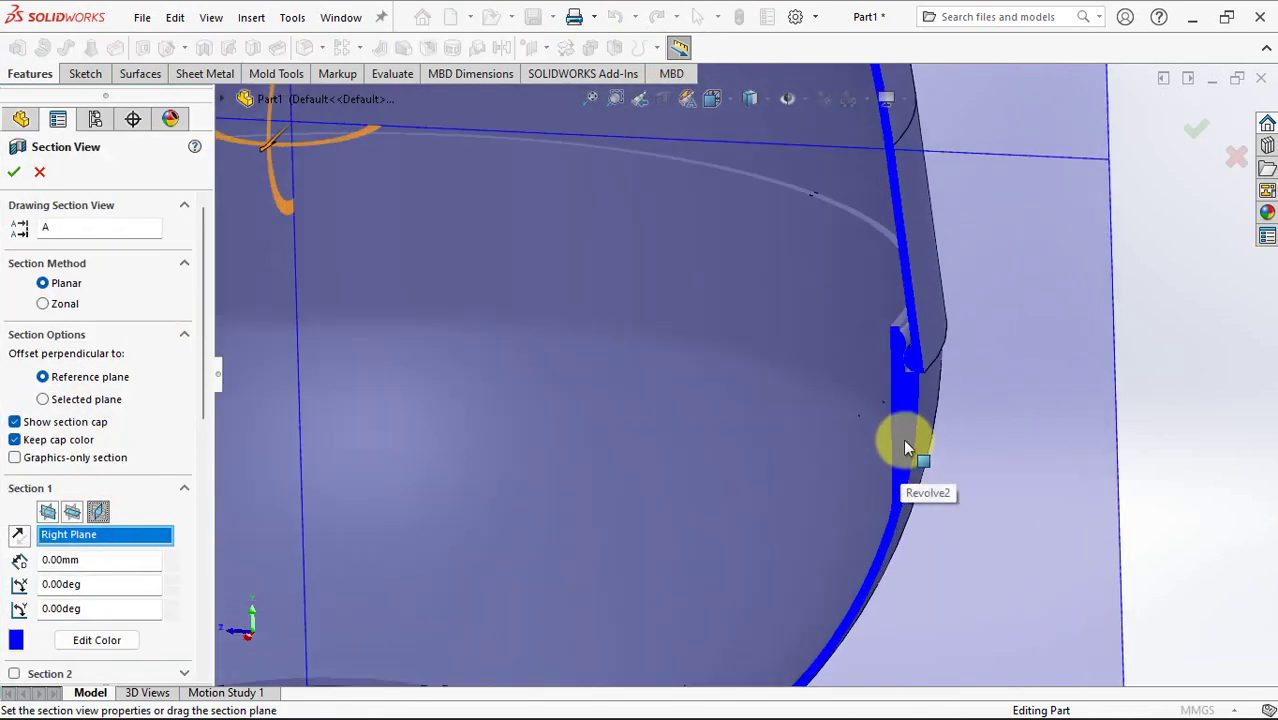
{"action": "left_click", "coordinate": [1197, 128]}
{"action": "scroll", "coordinate": [937, 392], "scroll_direction": "down", "scroll_amount": 2}
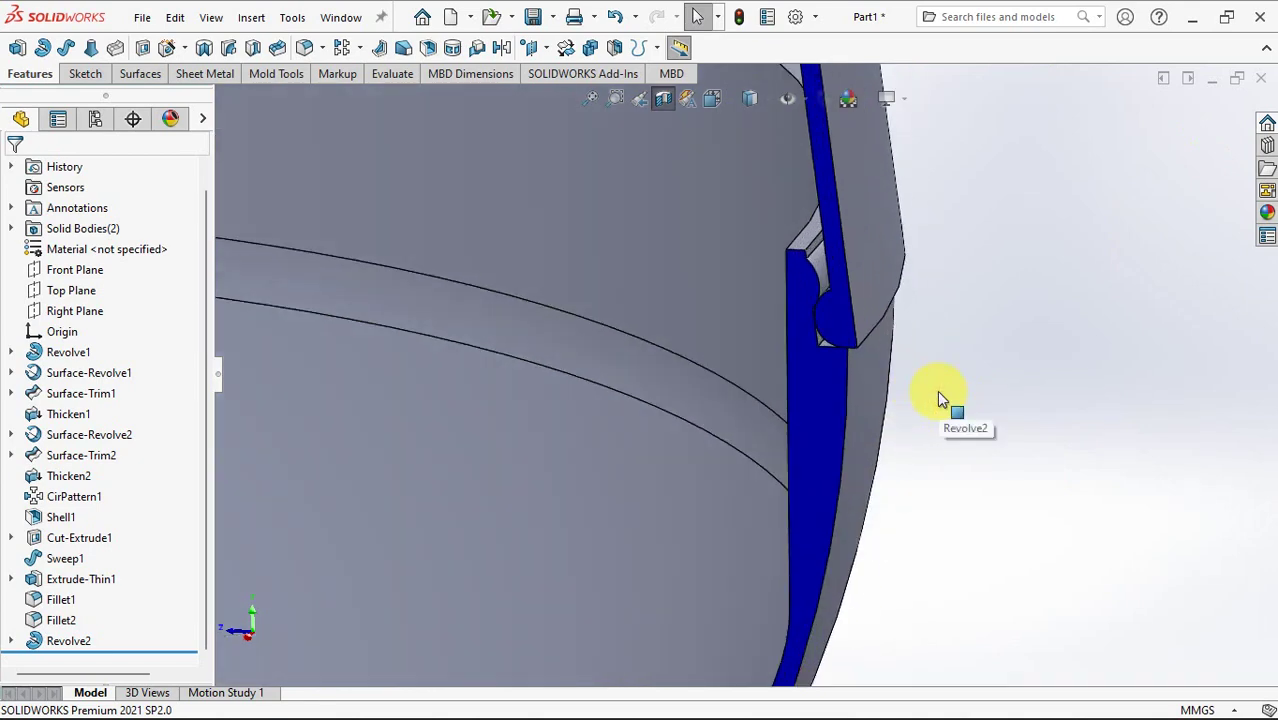
{"action": "scroll", "coordinate": [937, 390], "scroll_direction": "up", "scroll_amount": 2}
{"action": "scroll", "coordinate": [937, 390], "scroll_direction": "up", "scroll_amount": 3}
{"action": "middle_click_drag", "start_coordinate": [898, 406], "coordinate": [1102, 374], "text": "ctrl"}
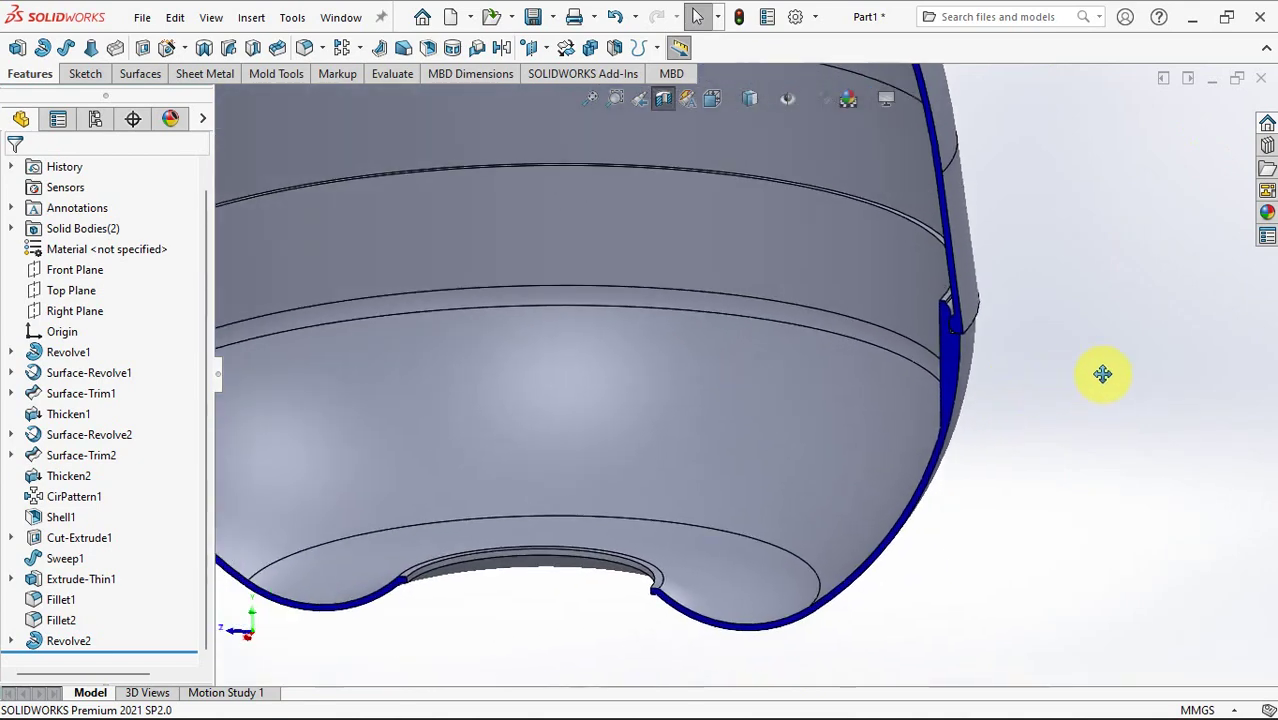
{"action": "left_click", "coordinate": [663, 98]}
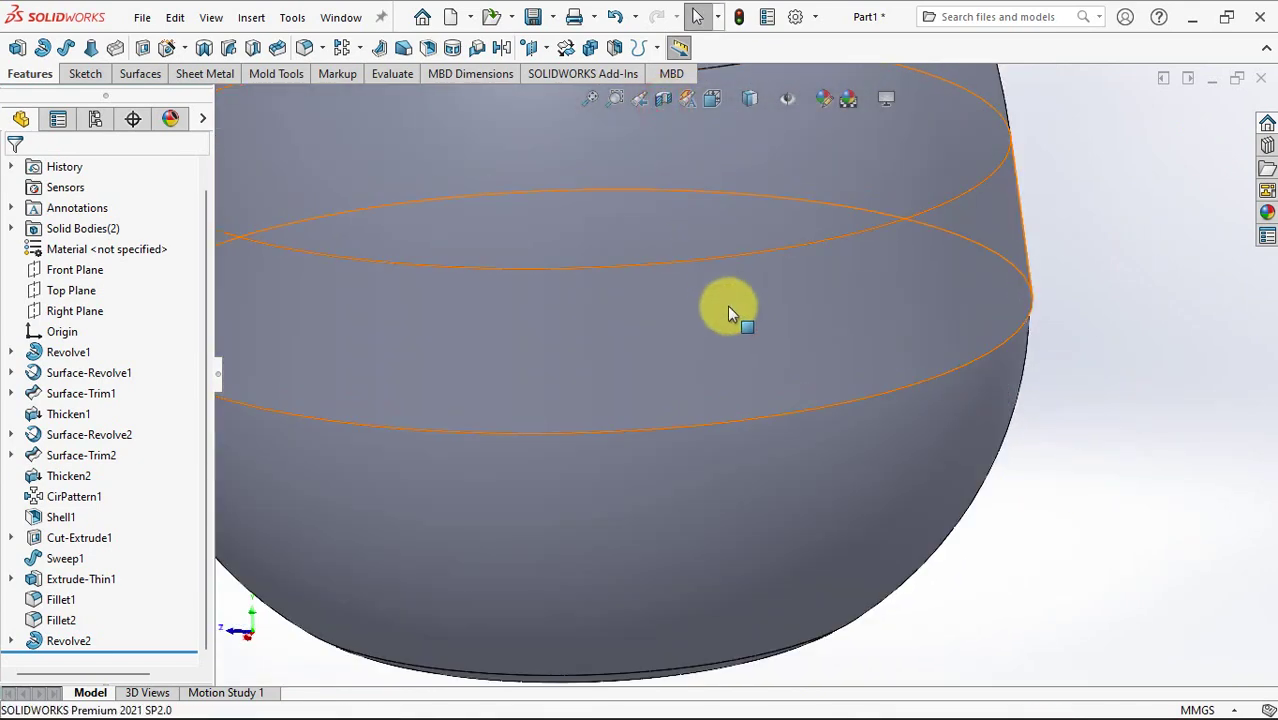
{"action": "scroll", "coordinate": [732, 312], "scroll_direction": "up", "scroll_amount": 2}
- Hide the upper petal-topped body so only the bowl base is visible
{"action": "left_click", "coordinate": [819, 184]}
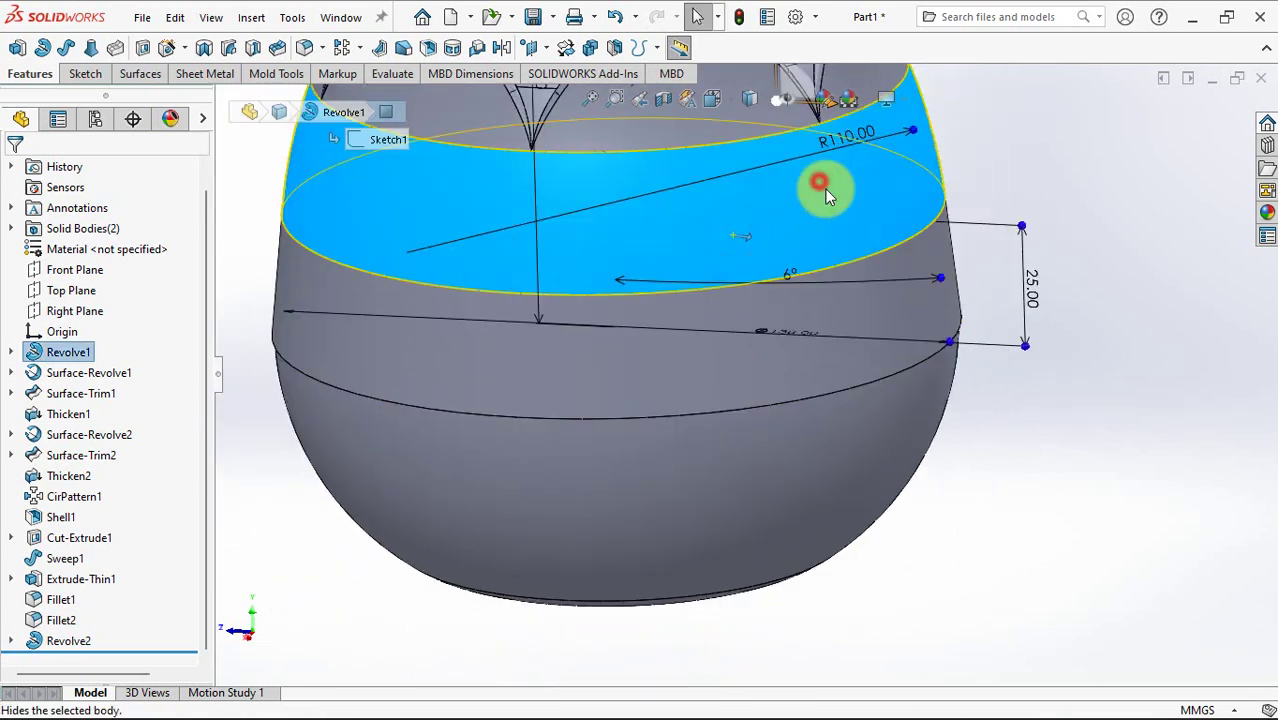
{"action": "key", "text": "Tab"}
{"action": "left_click", "coordinate": [1118, 300]}
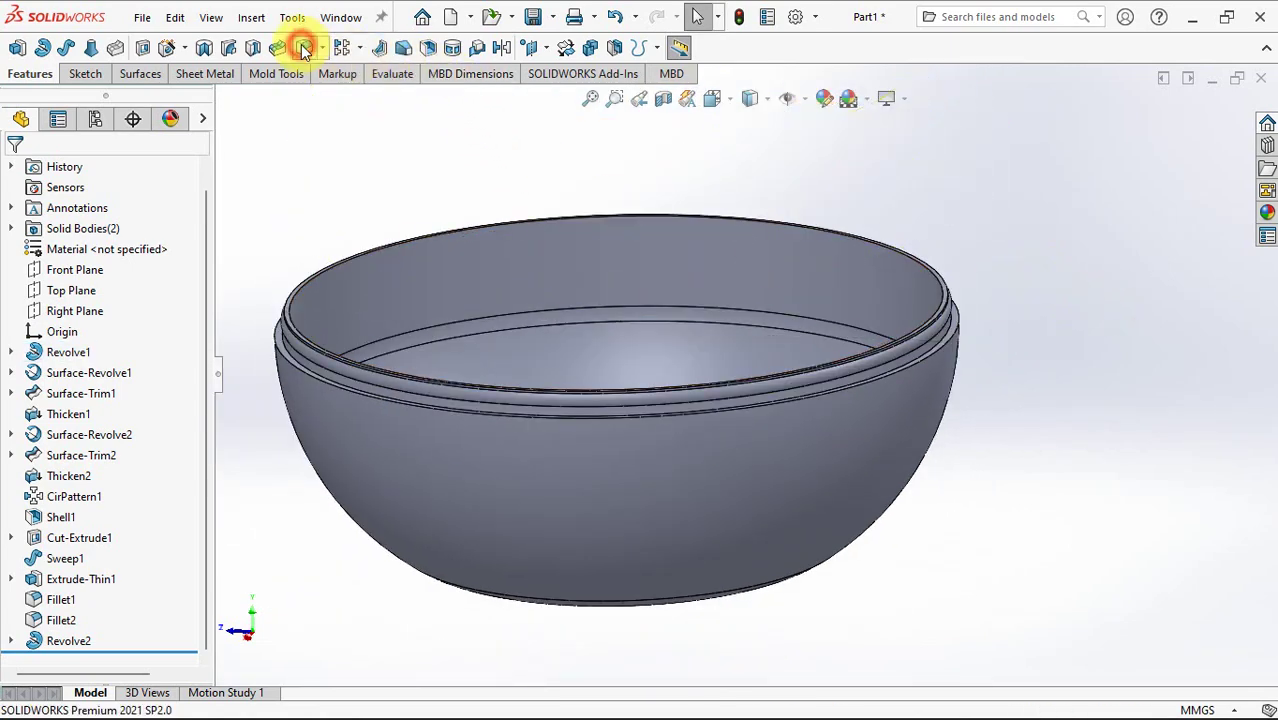
- Round the bowl's two rim edges with a 1.00 mm fillet
{"action": "left_click", "coordinate": [305, 50]}
{"action": "type", "text": "1"}
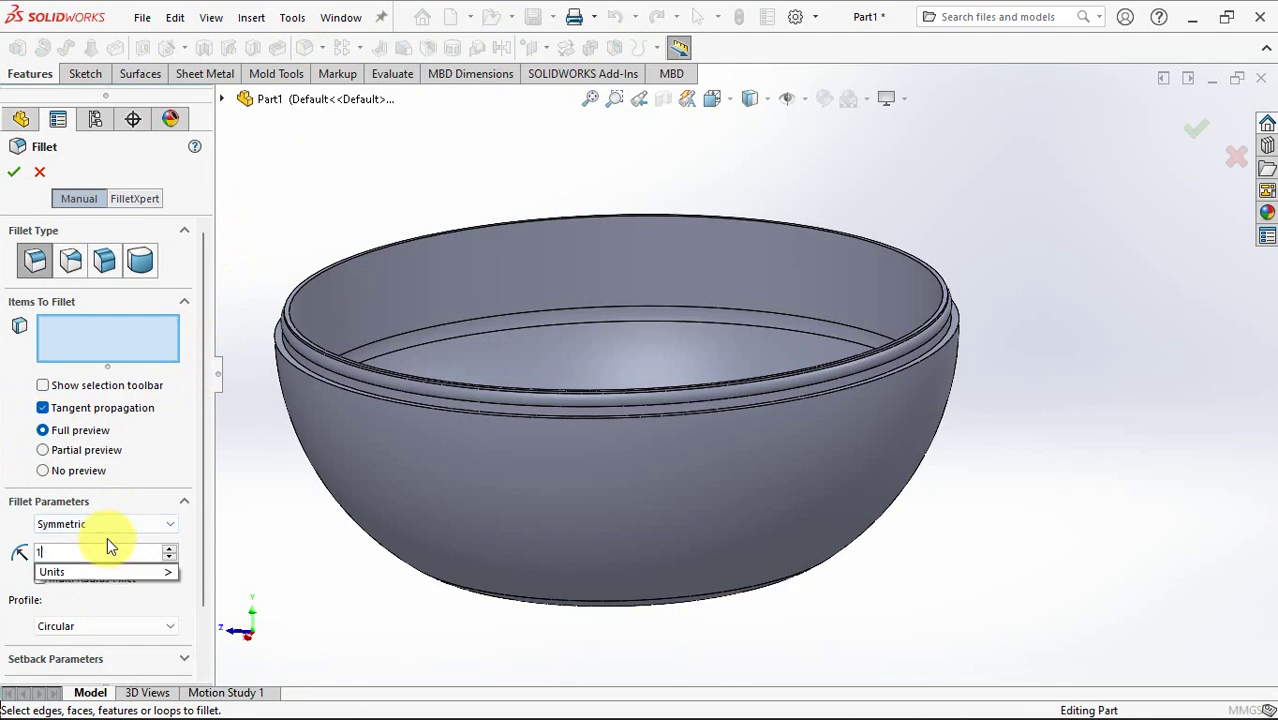
{"action": "key", "text": "Return"}
{"action": "scroll", "coordinate": [905, 310], "scroll_direction": "down", "scroll_amount": 4}
{"action": "scroll", "coordinate": [895, 312], "scroll_direction": "up", "scroll_amount": 2}
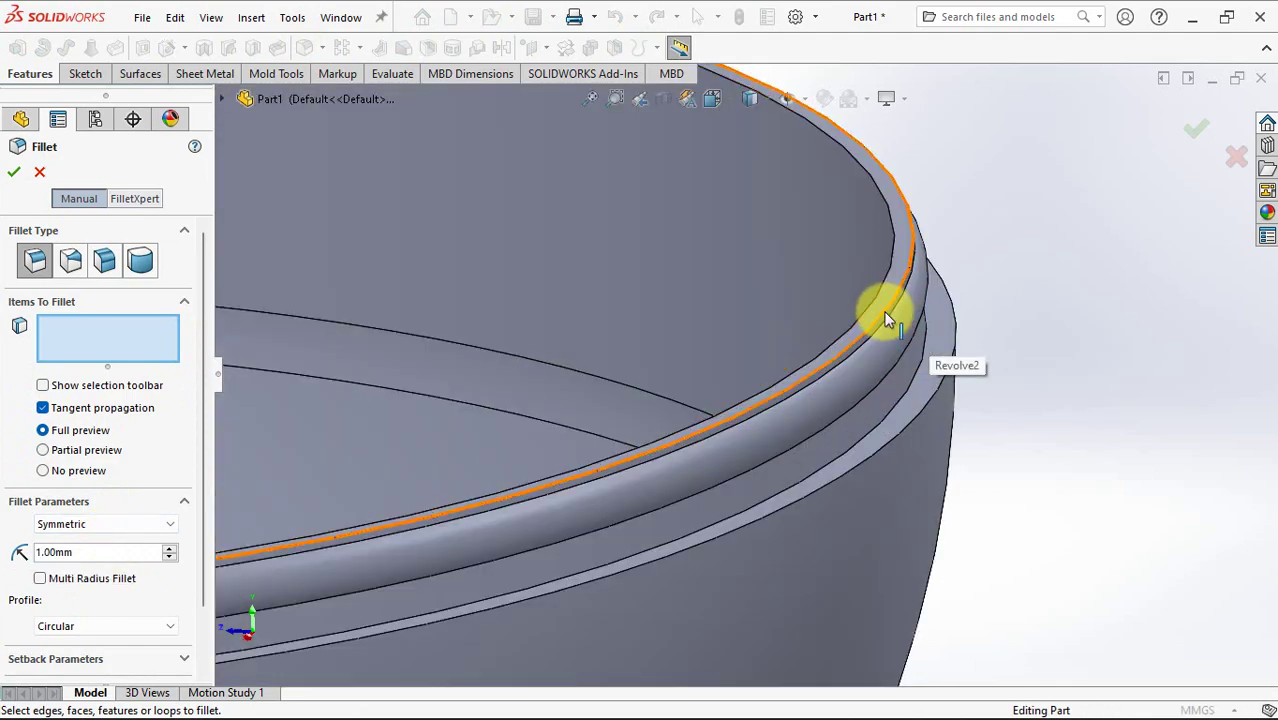
{"action": "left_click", "coordinate": [884, 316]}
{"action": "scroll", "coordinate": [884, 316], "scroll_direction": "up", "scroll_amount": 3}
{"action": "middle_click_drag", "start_coordinate": [898, 319], "coordinate": [709, 516]}
{"action": "scroll", "coordinate": [599, 479], "scroll_direction": "down", "scroll_amount": 3}
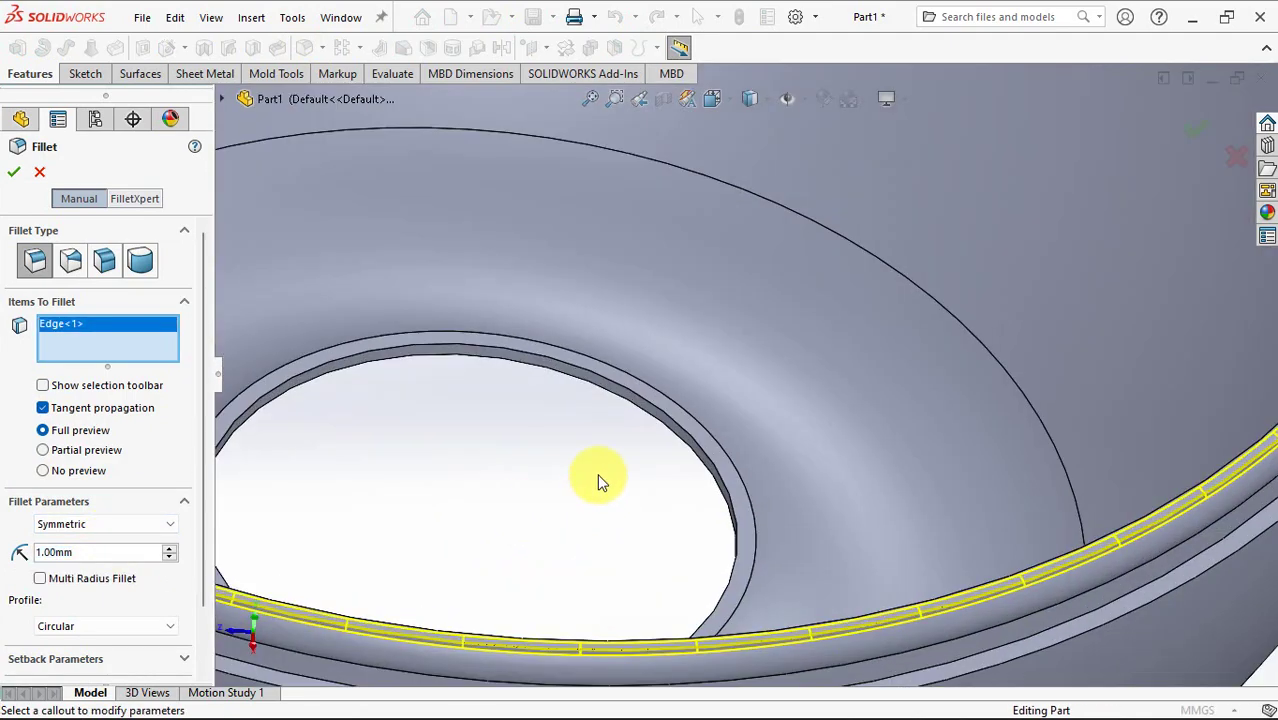
{"action": "scroll", "coordinate": [599, 479], "scroll_direction": "down", "scroll_amount": 2}
{"action": "left_click", "coordinate": [734, 345]}
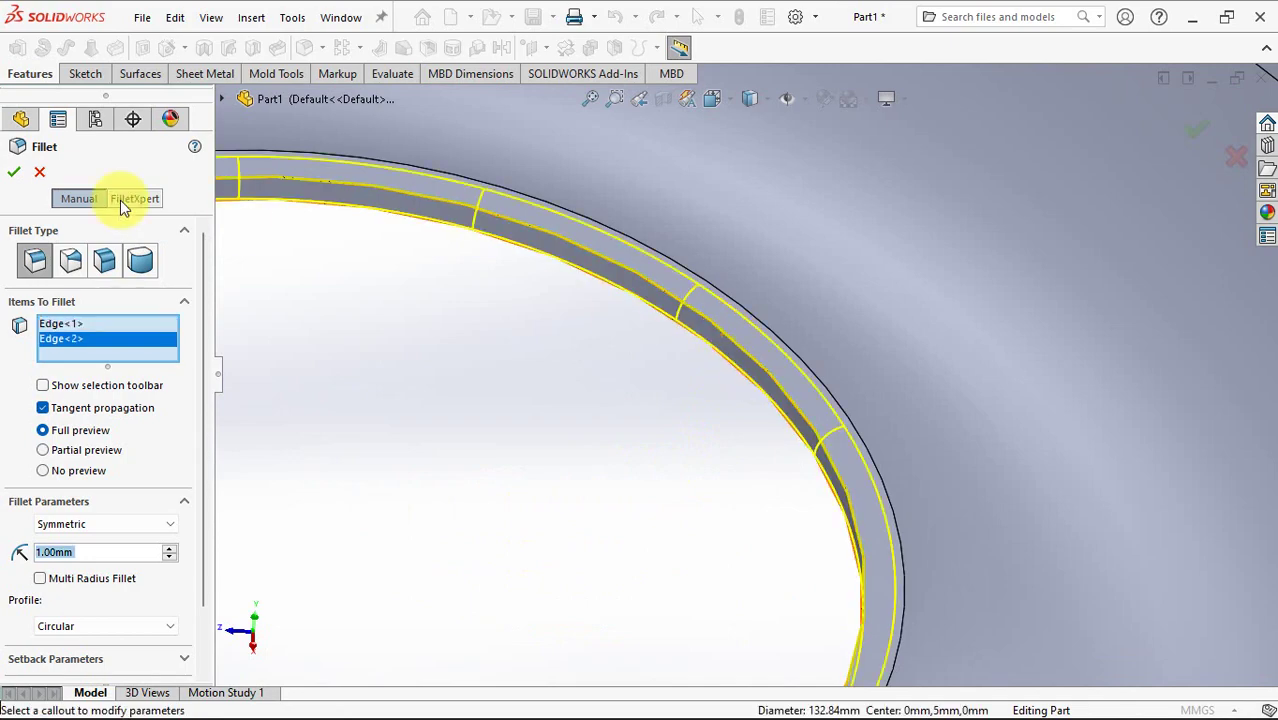
{"action": "left_click", "coordinate": [15, 176]}
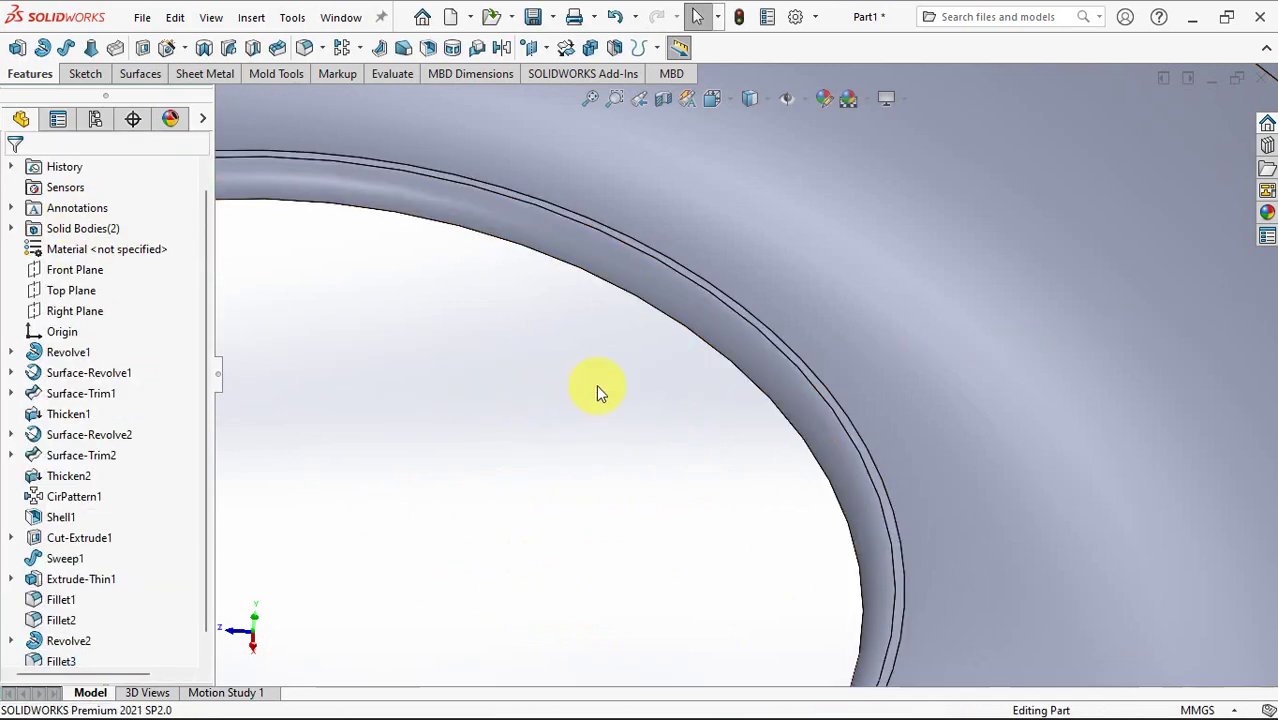
- Inspect the rounded rim, then show the petal-topped body again
{"action": "scroll", "coordinate": [590, 490], "scroll_direction": "up", "scroll_amount": 3}
{"action": "mouse_move", "coordinate": [590, 490]}
{"action": "middle_mouse_down"}
{"action": "mouse_move", "coordinate": [628, 419]}
{"action": "mouse_move", "coordinate": [628, 462]}
{"action": "mouse_move", "coordinate": [633, 349]}
{"action": "mouse_move", "coordinate": [662, 363]}
{"action": "mouse_move", "coordinate": [713, 580]}
{"action": "middle_mouse_up"}
{"action": "scroll", "coordinate": [620, 477], "scroll_direction": "up", "scroll_amount": 3}
{"action": "scroll", "coordinate": [665, 451], "scroll_direction": "down", "scroll_amount": 3}
{"action": "scroll", "coordinate": [668, 452], "scroll_direction": "down", "scroll_amount": 2}
{"action": "scroll", "coordinate": [664, 440], "scroll_direction": "up", "scroll_amount": 3}
{"action": "scroll", "coordinate": [699, 365], "scroll_direction": "up", "scroll_amount": 2}
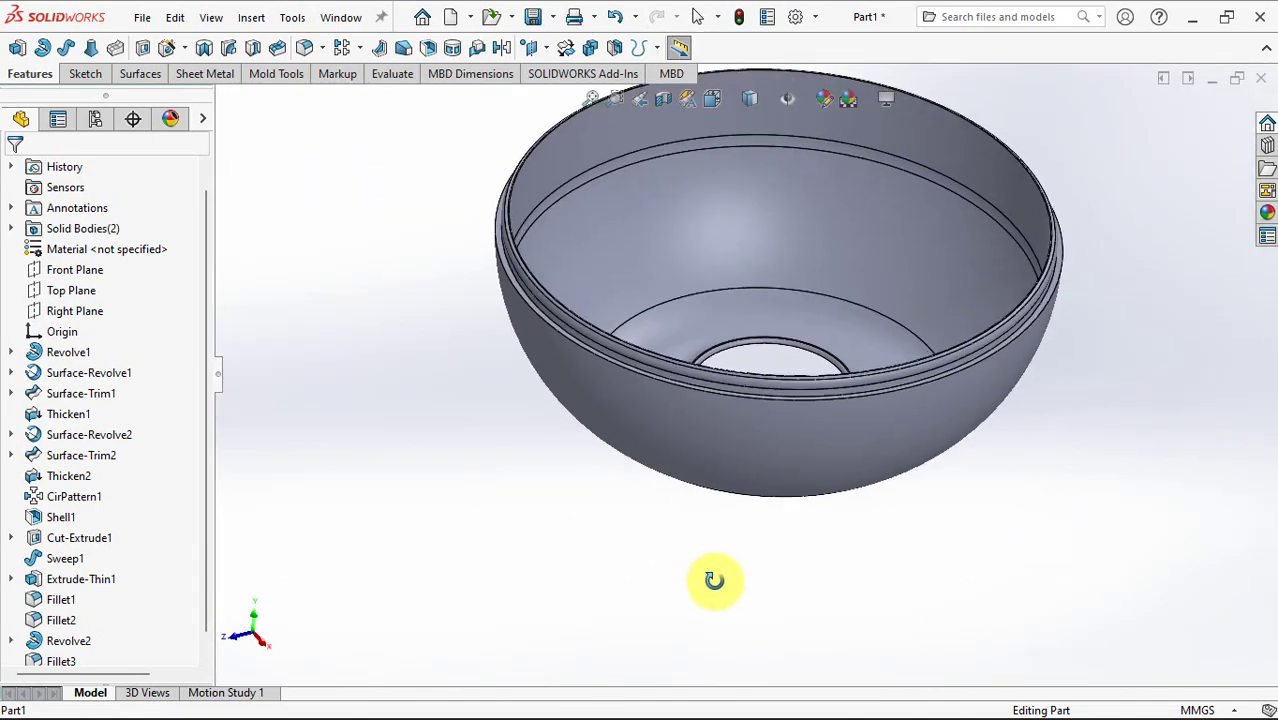
{"action": "left_click", "coordinate": [12, 228]}
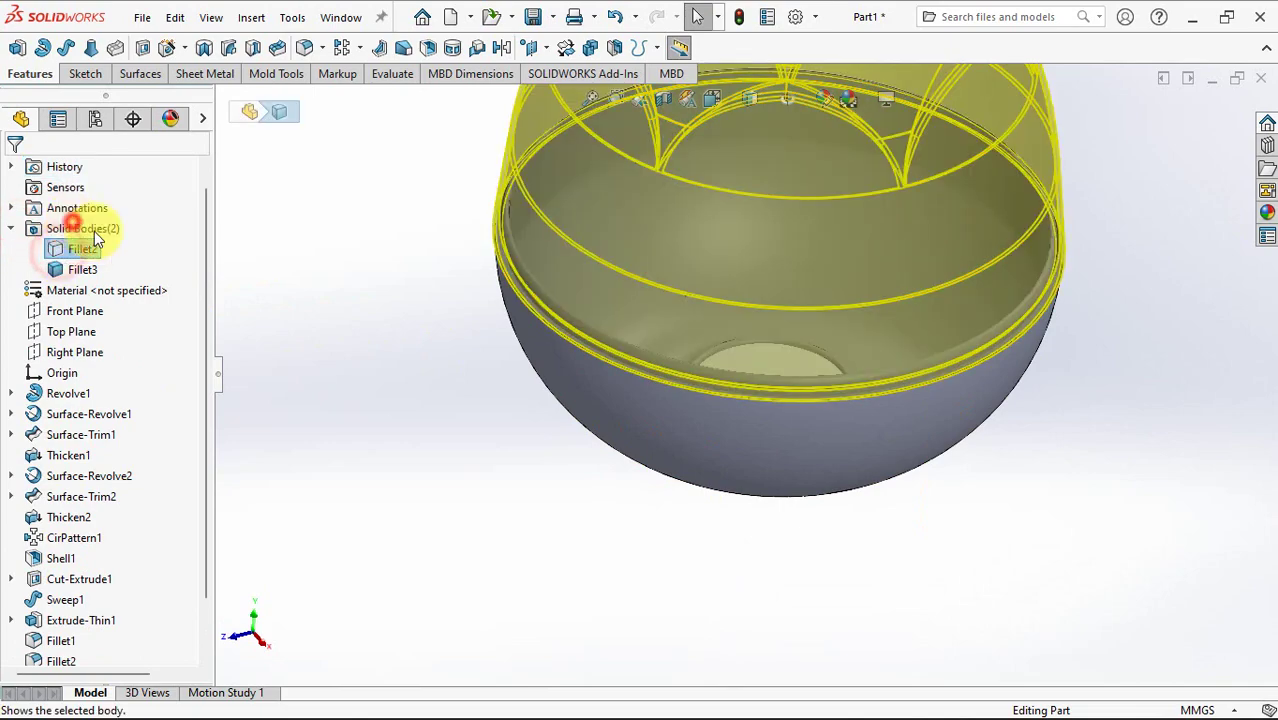
{"action": "mouse_move", "coordinate": [305, 336]}
{"action": "middle_mouse_down"}
{"action": "mouse_move", "coordinate": [425, 450]}
{"action": "mouse_move", "coordinate": [414, 408]}
{"action": "middle_mouse_up"}
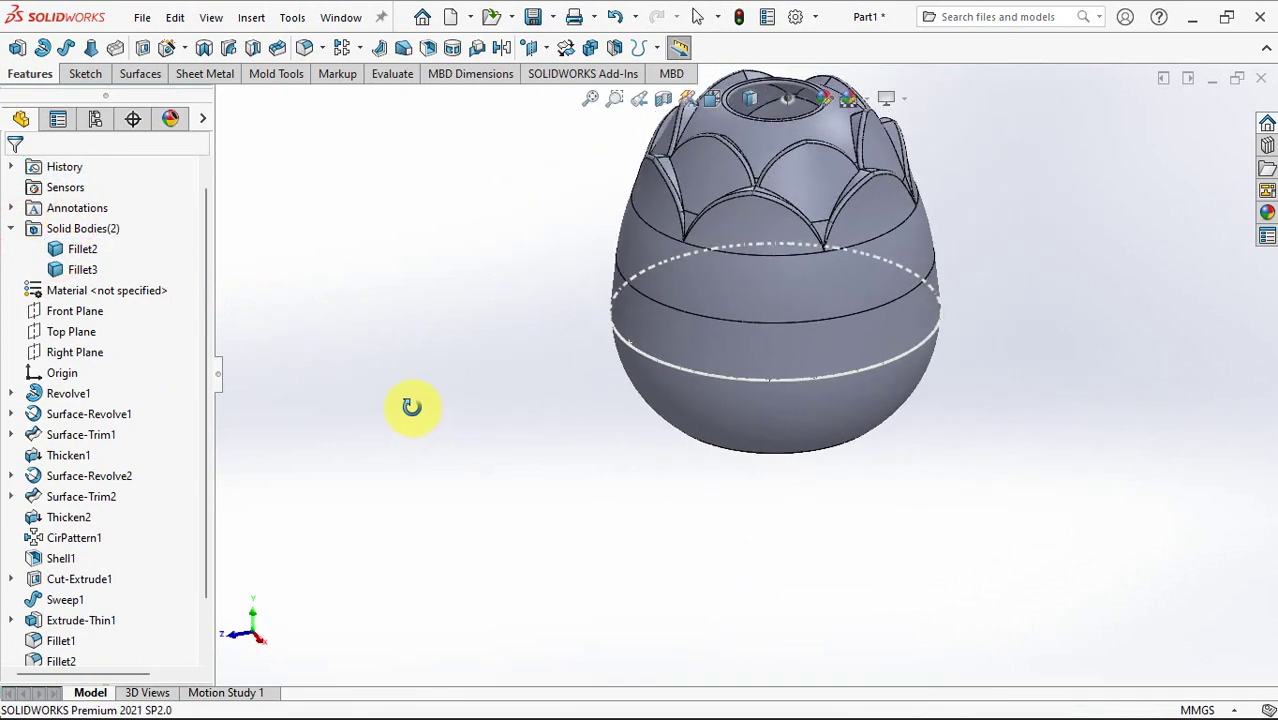